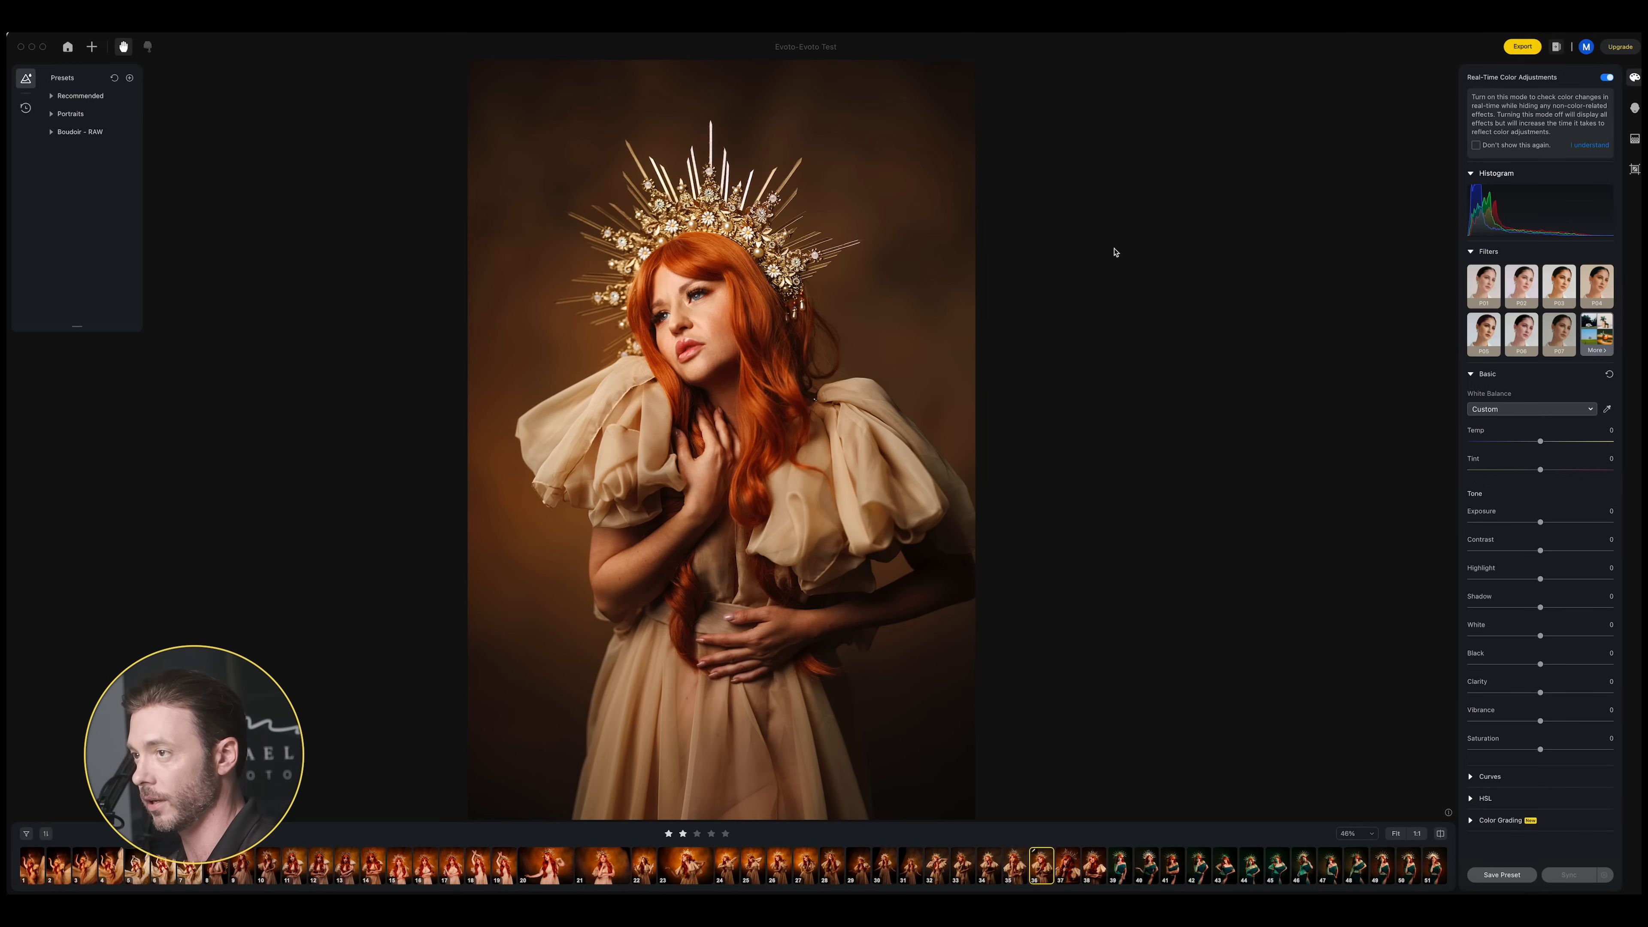
Return to the project list and open the first Evoto Test project.
left_click(68, 48)
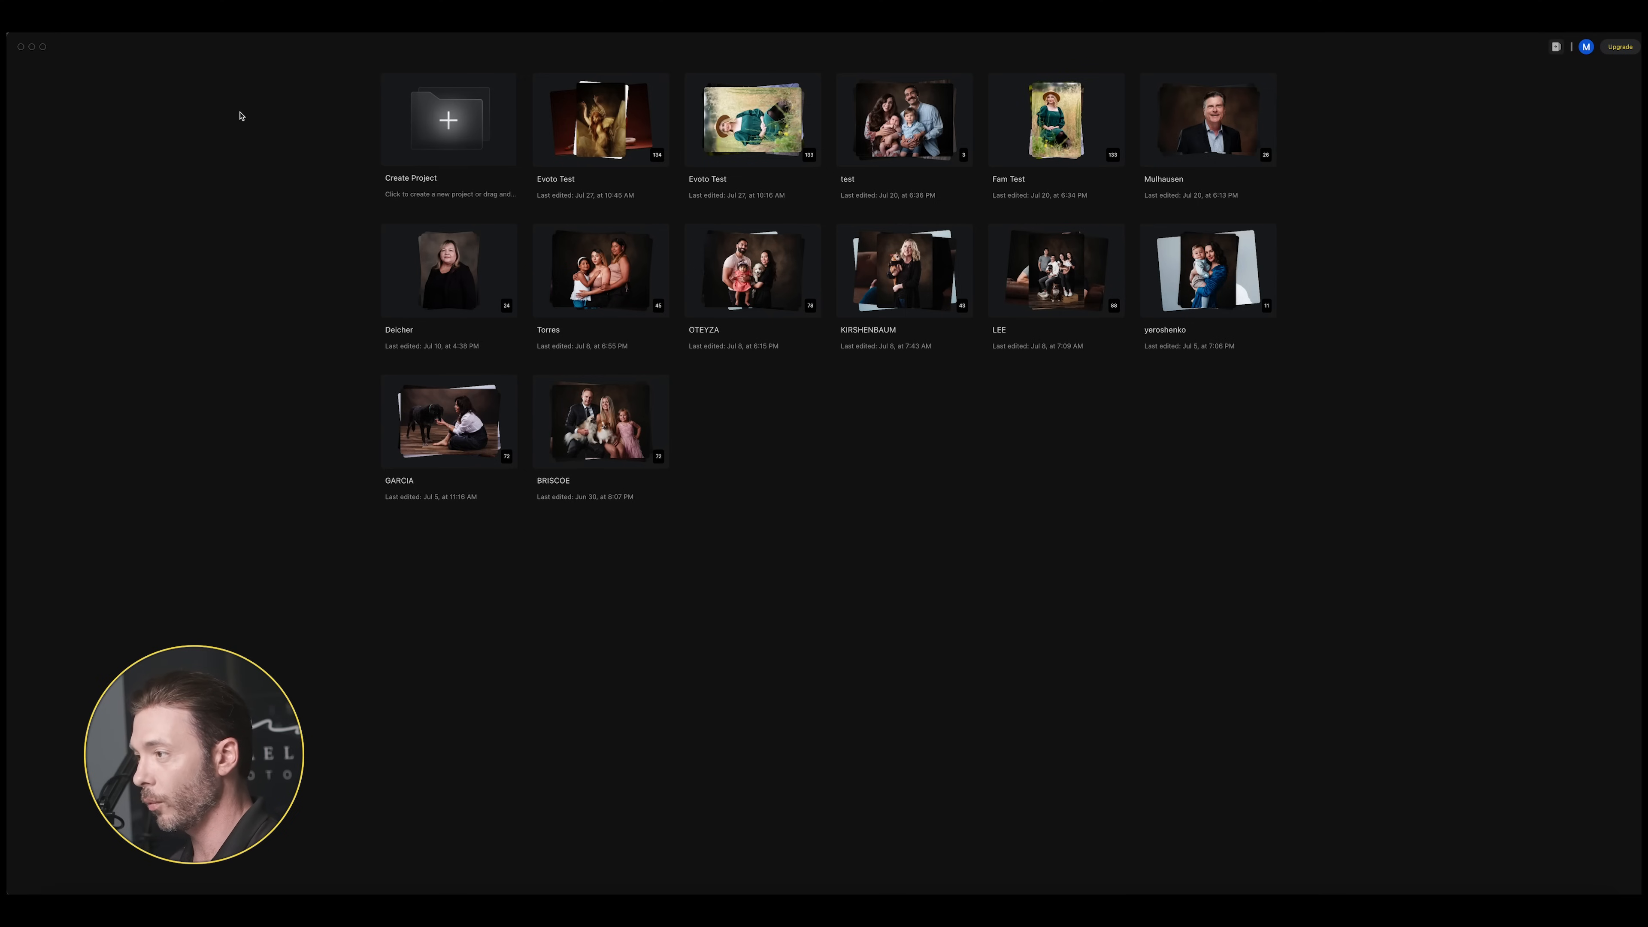
left_click(441, 124)
left_click(939, 429)
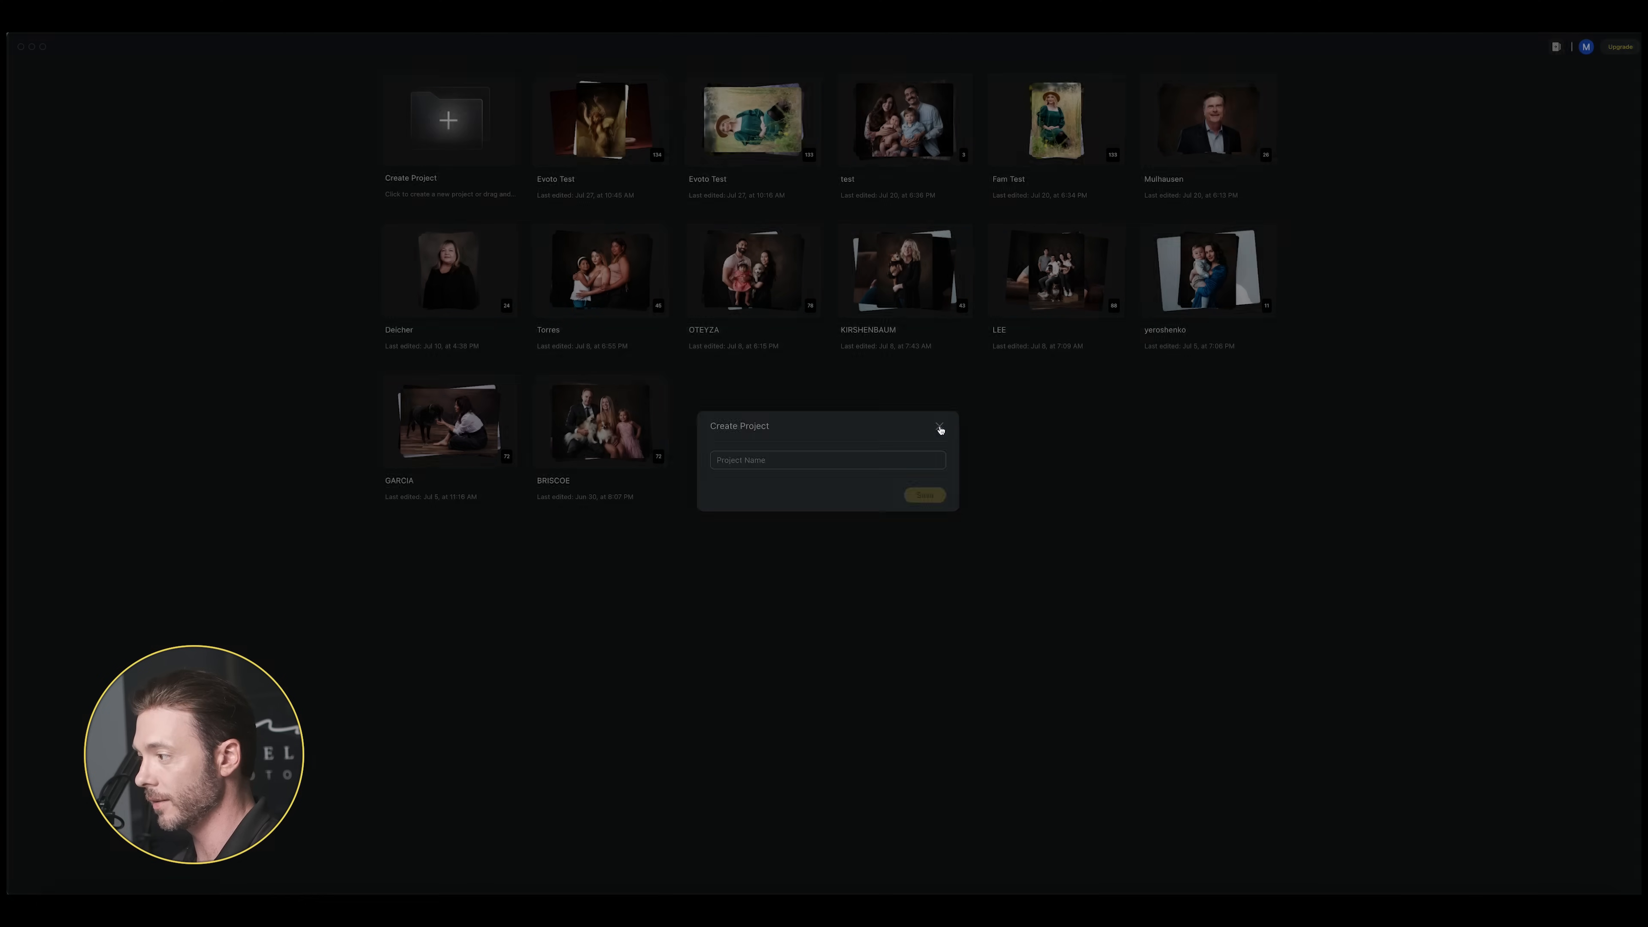
left_click(597, 125)
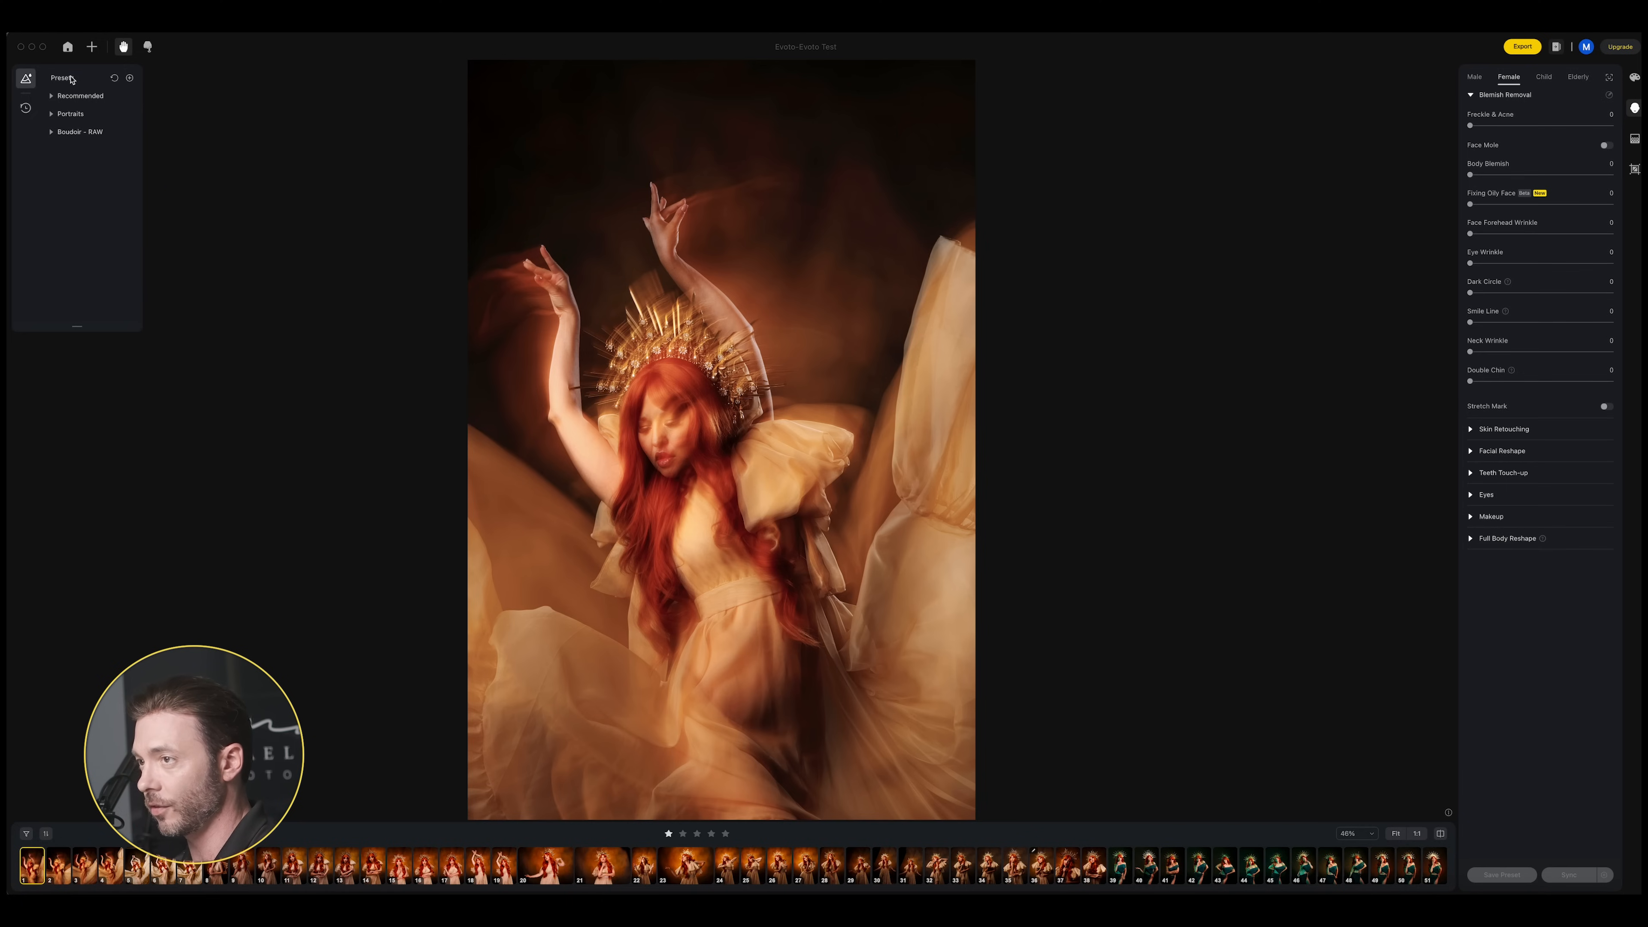
Look through the Recommended presets, such as Natural, Glowing, Wedding, Maternity and Headshot.
left_click(55, 96)
scroll(104, 146, "down", 1)
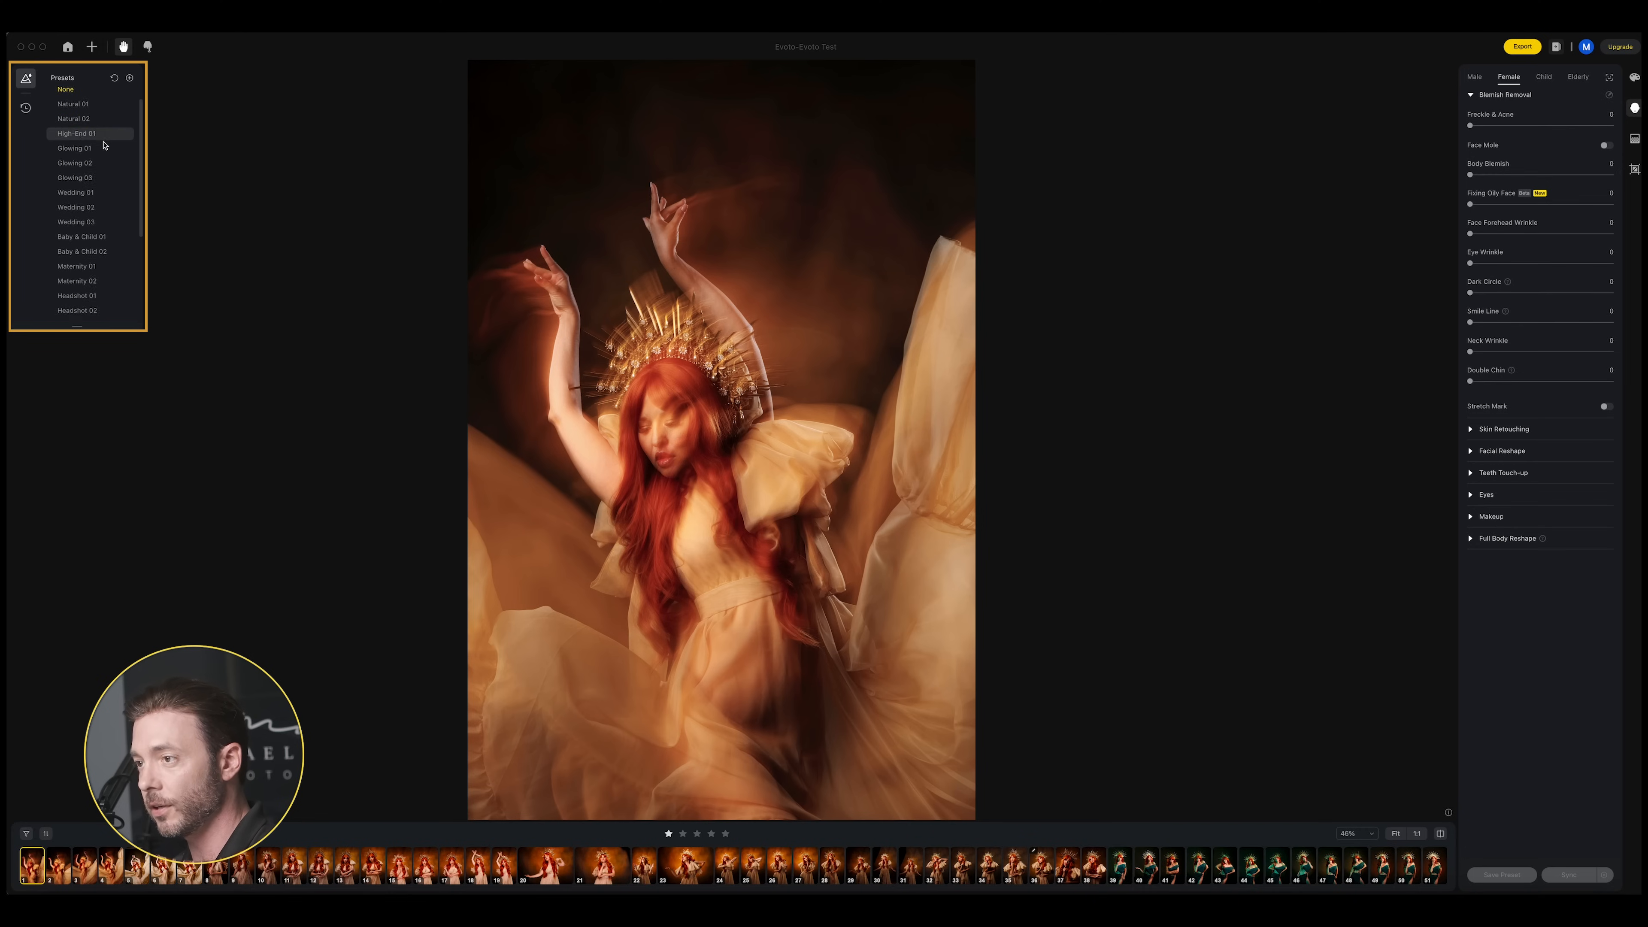
scroll(108, 220, "up", 1)
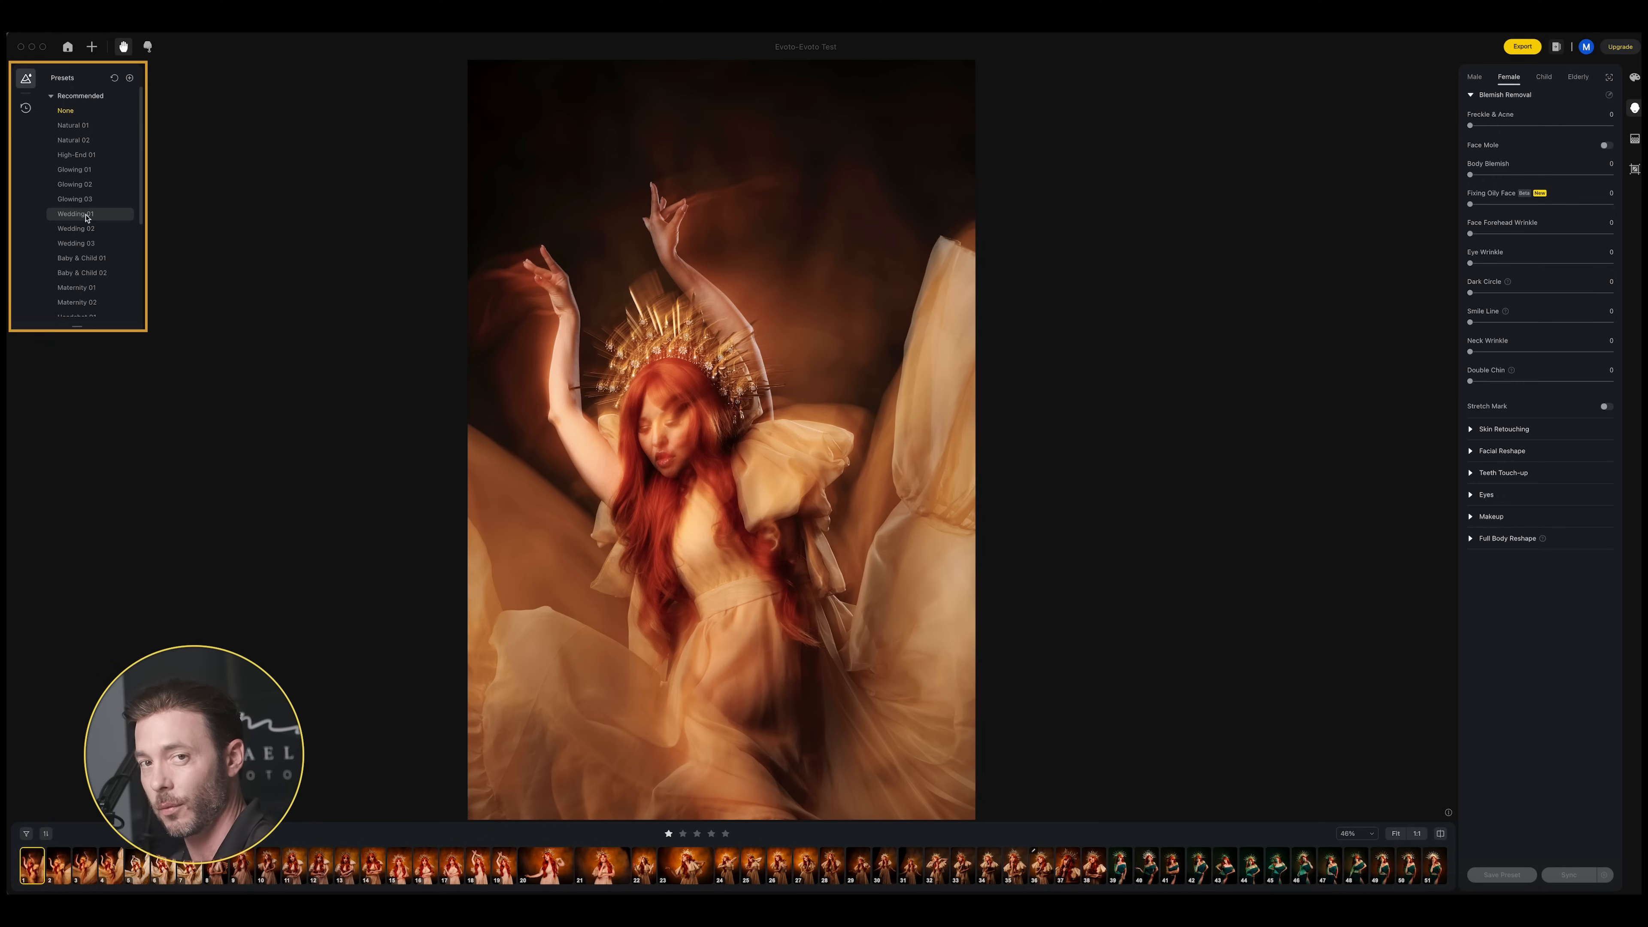
left_click(54, 96)
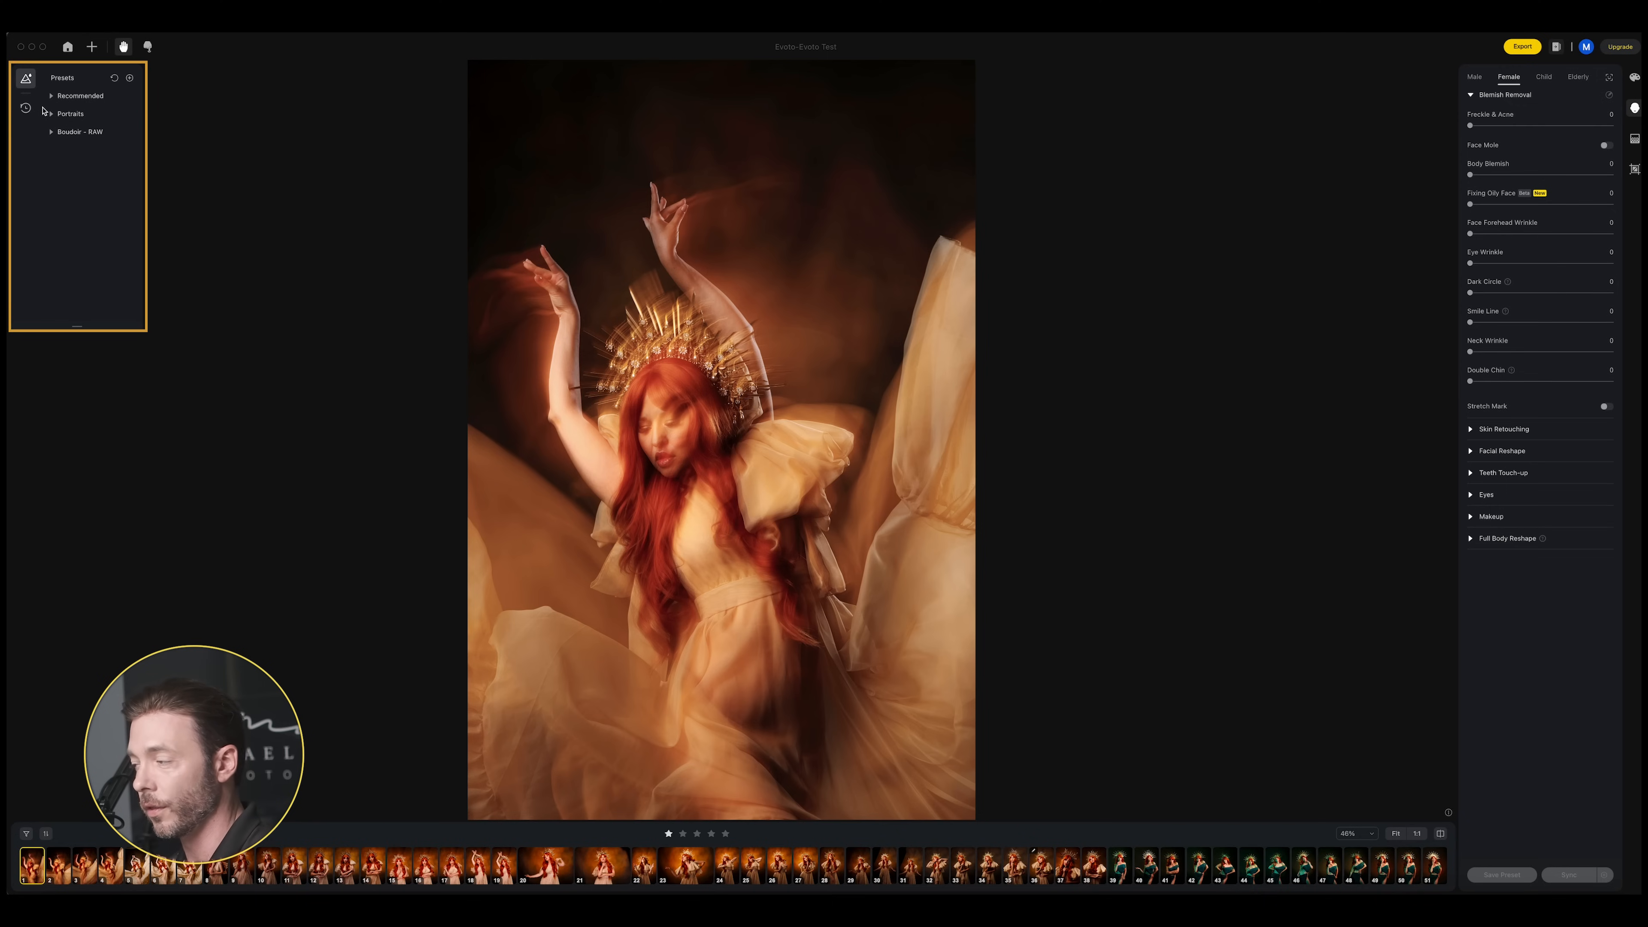
left_click(51, 96)
scroll(111, 268, "down", 1)
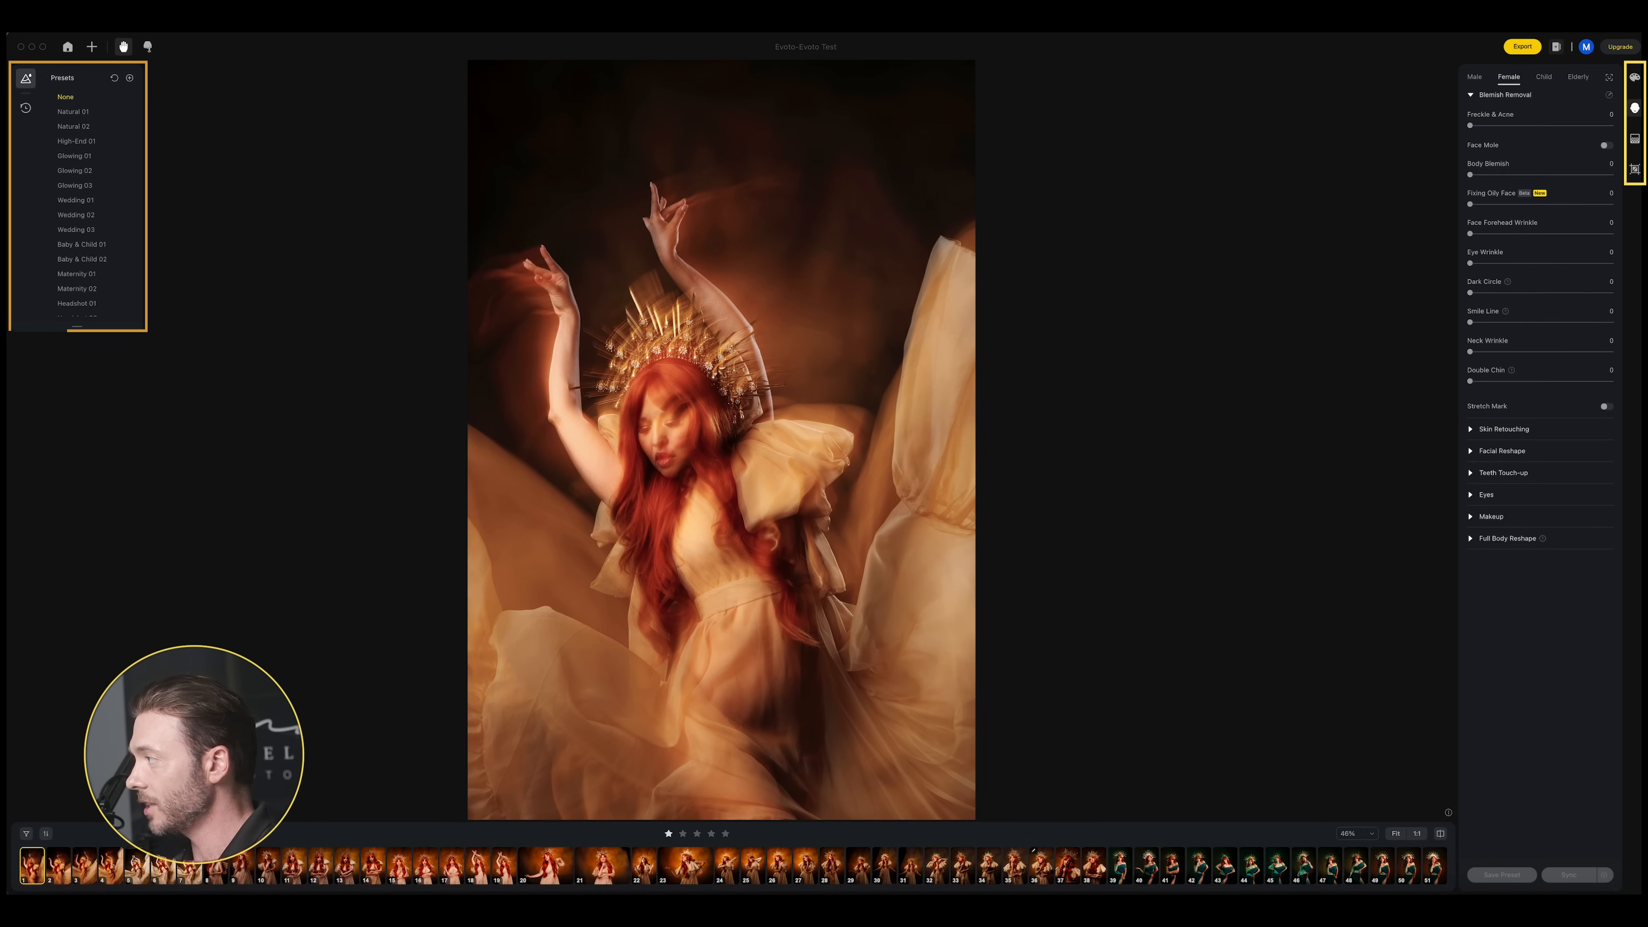
Review the available color adjustments and the portrait retouching options for female subjects.
left_click(1635, 79)
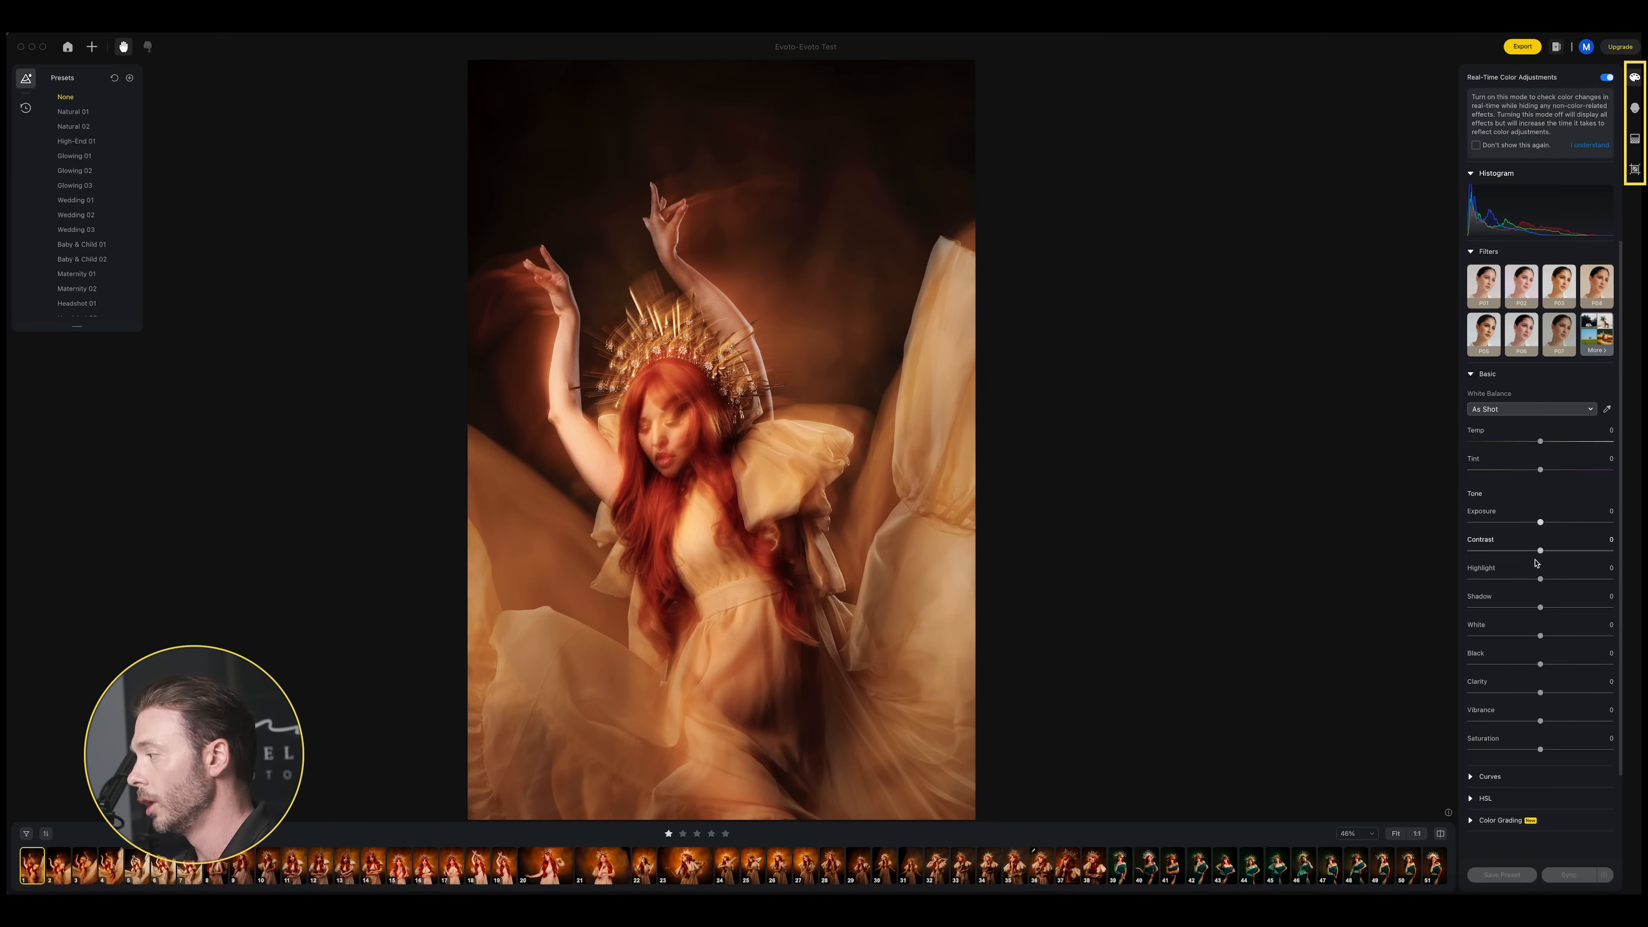
scroll(1521, 565, "down", 3)
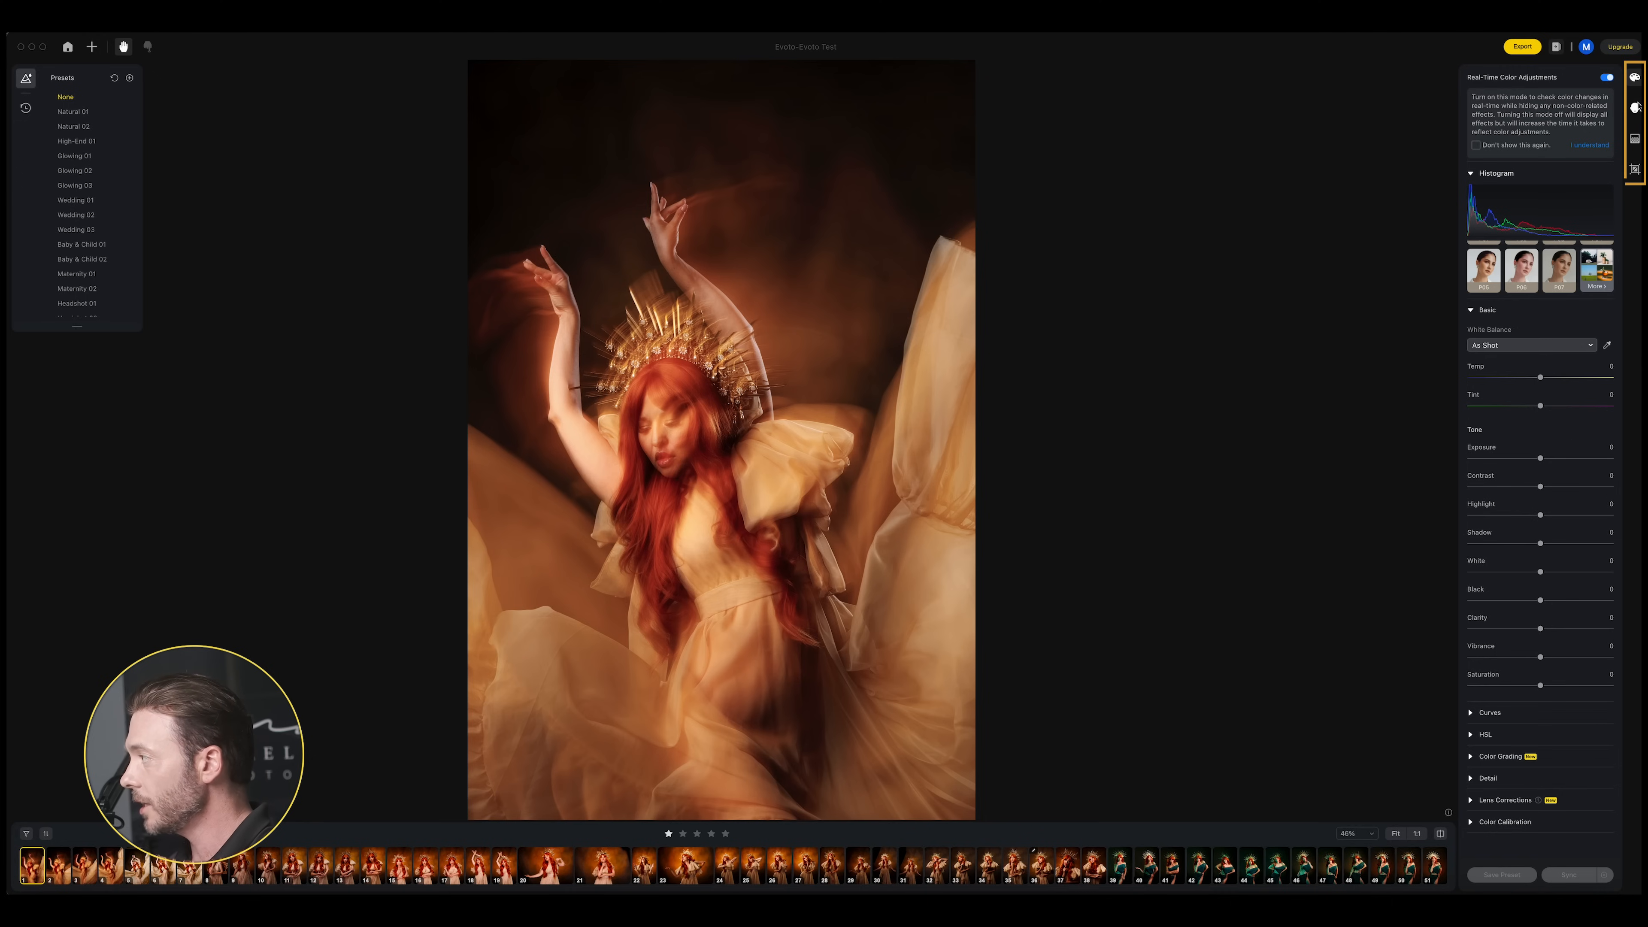
left_click(1636, 107)
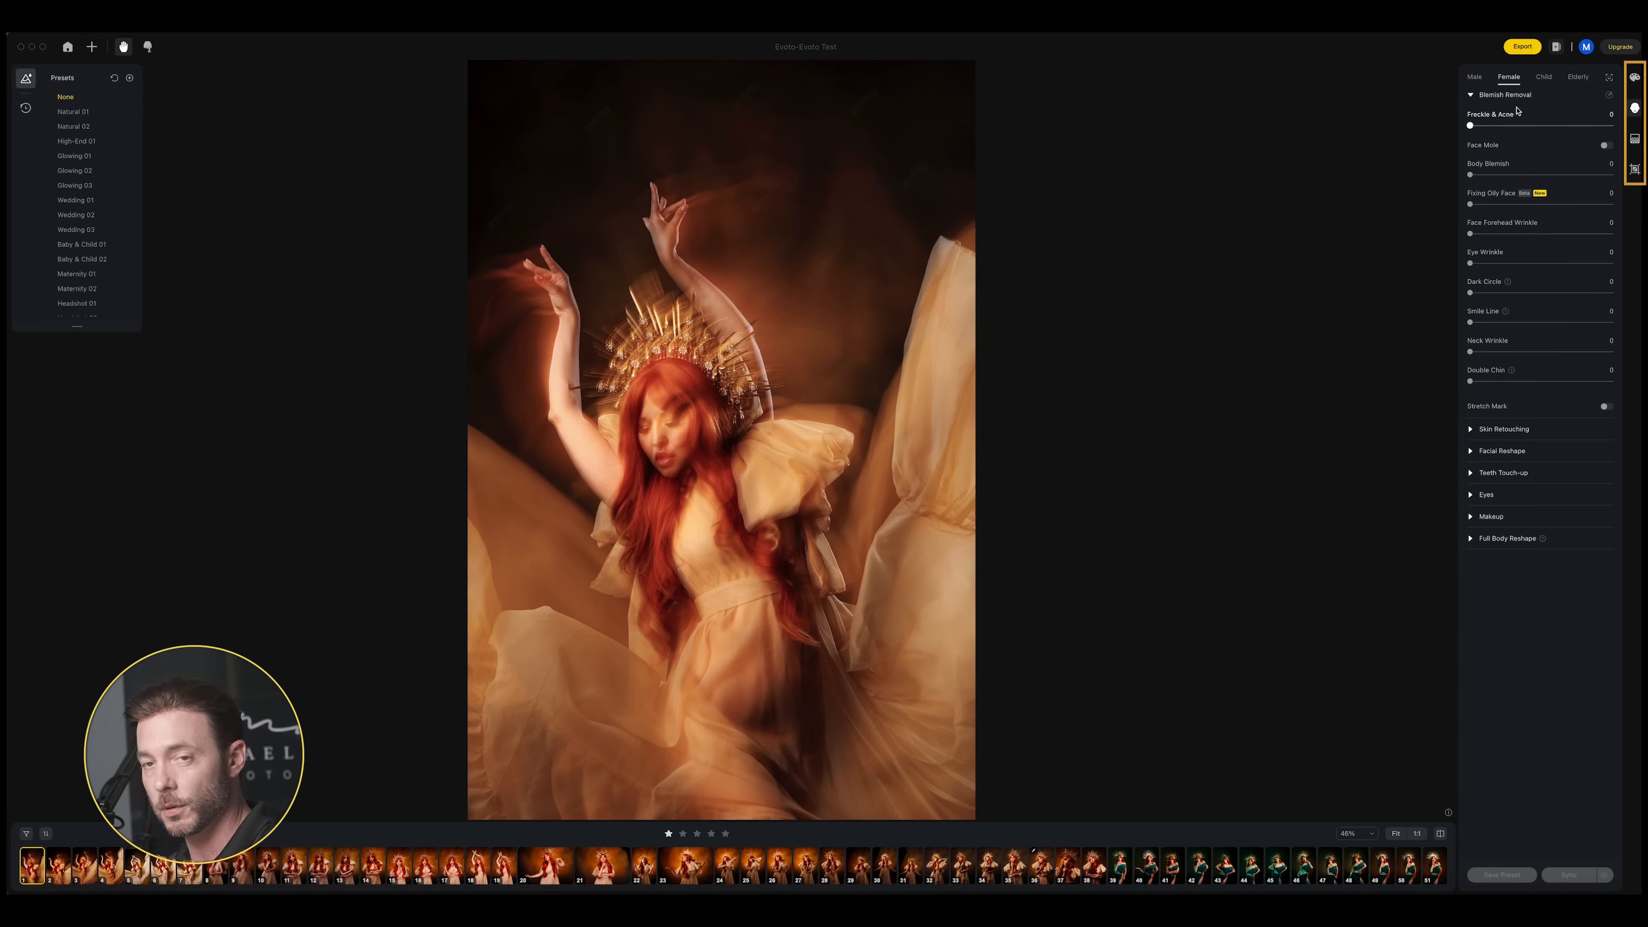
Examine the background adjustments, including the Headshot Backdrop Changer and Sky Replacement options.
left_click(1634, 138)
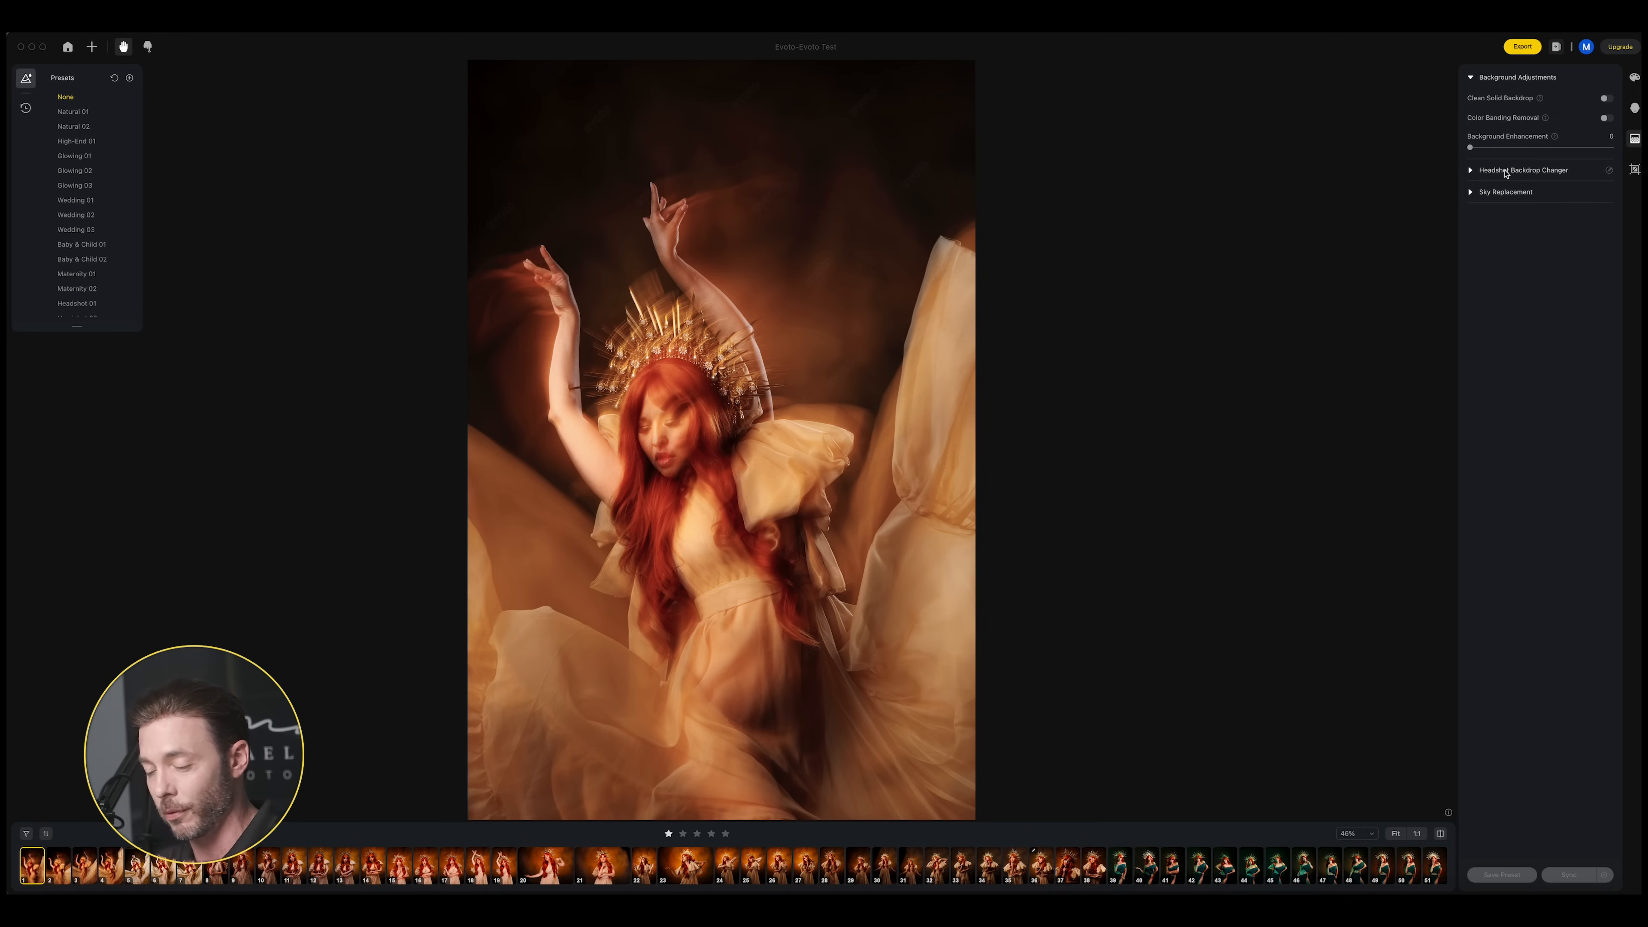
left_click(1469, 171)
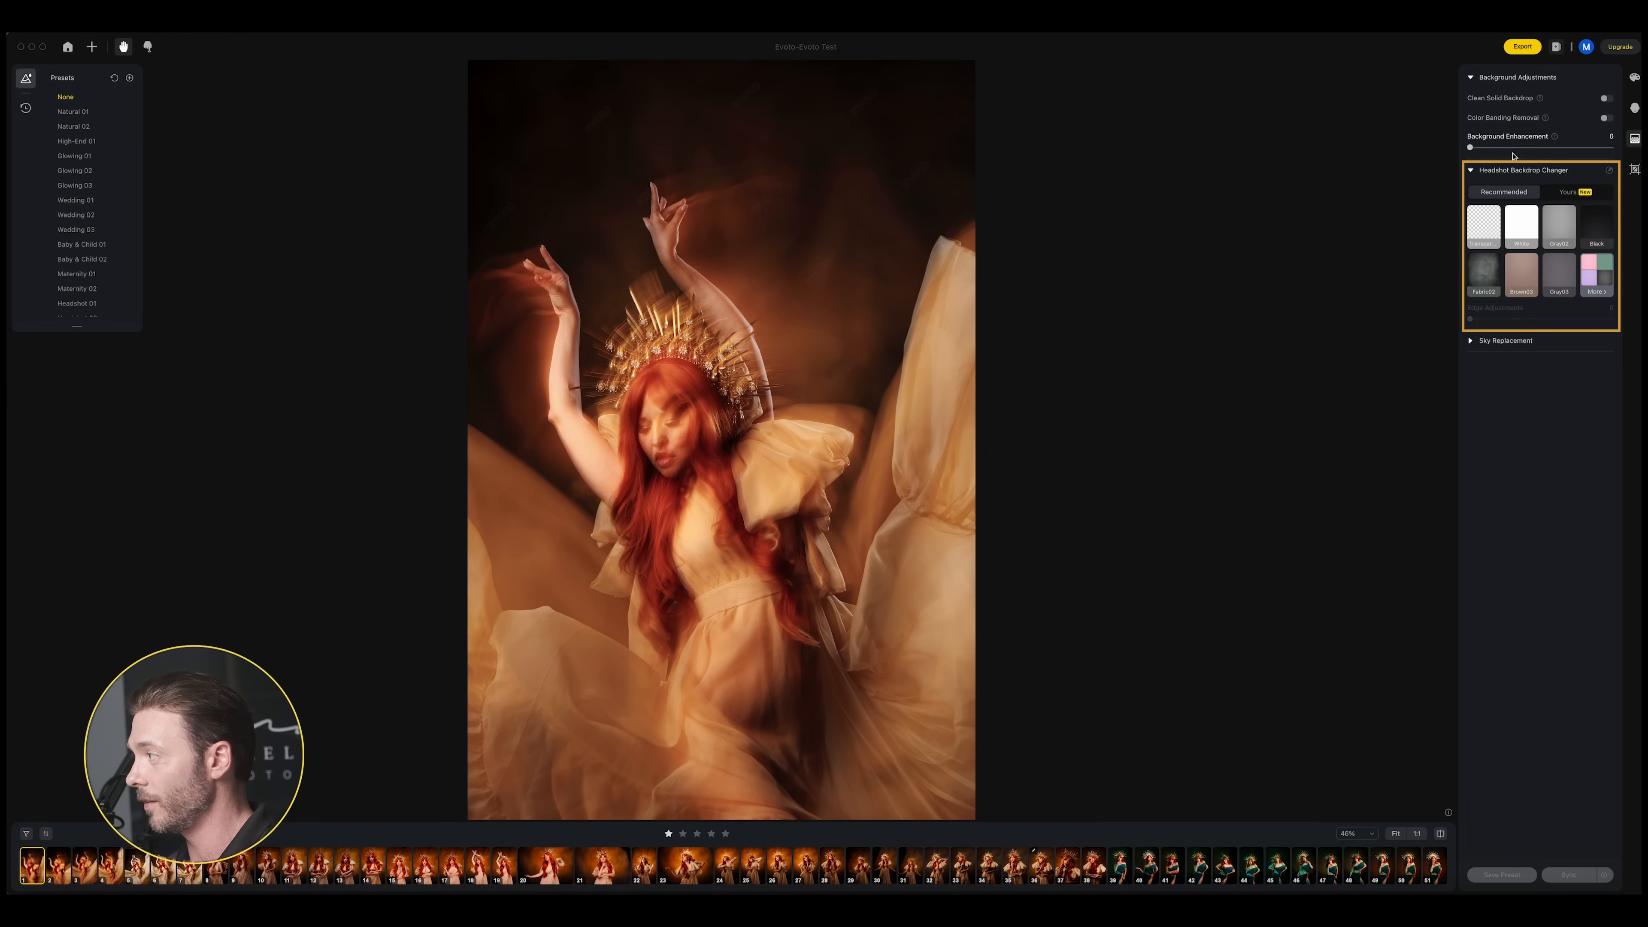
left_click(1472, 173)
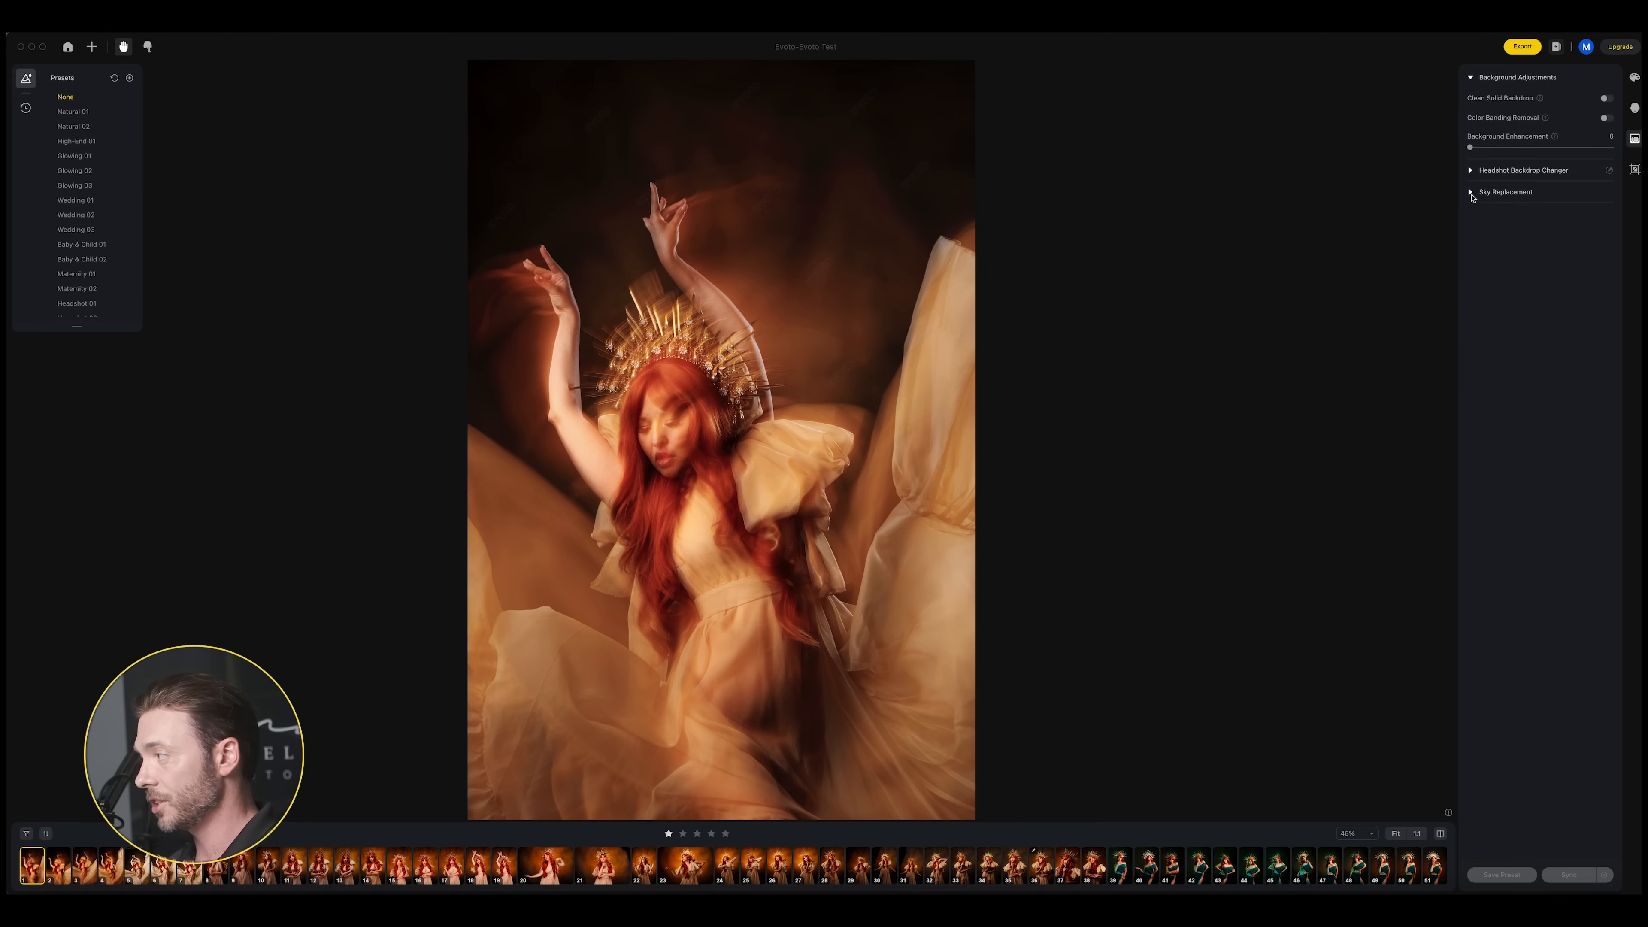
left_click(1471, 193)
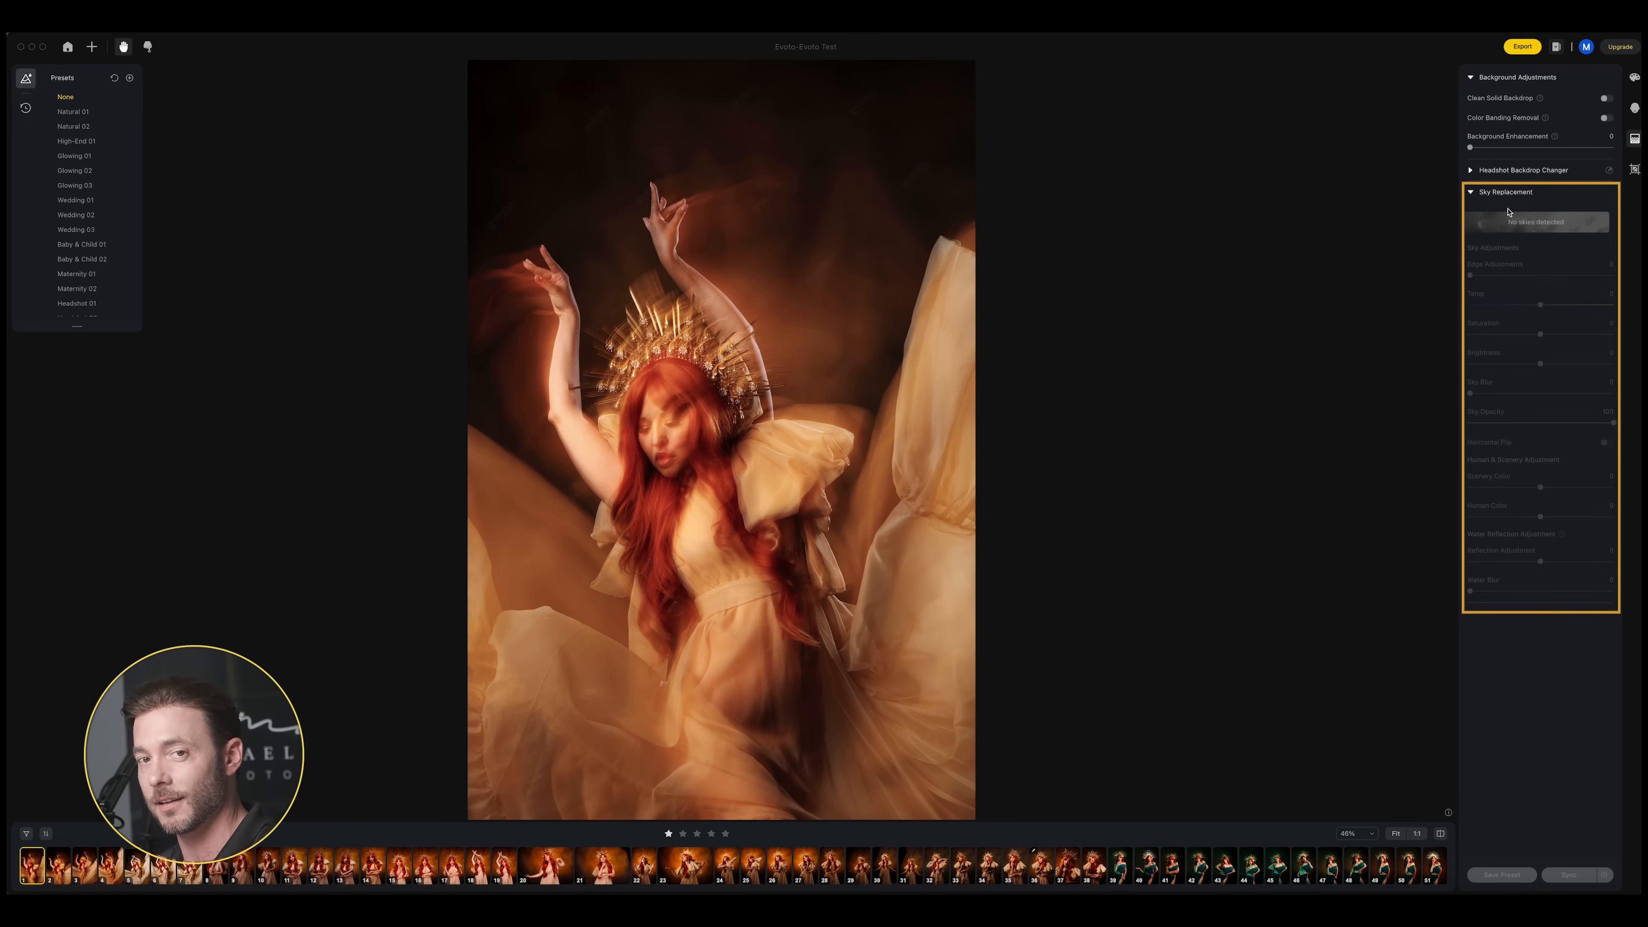
left_click(1471, 193)
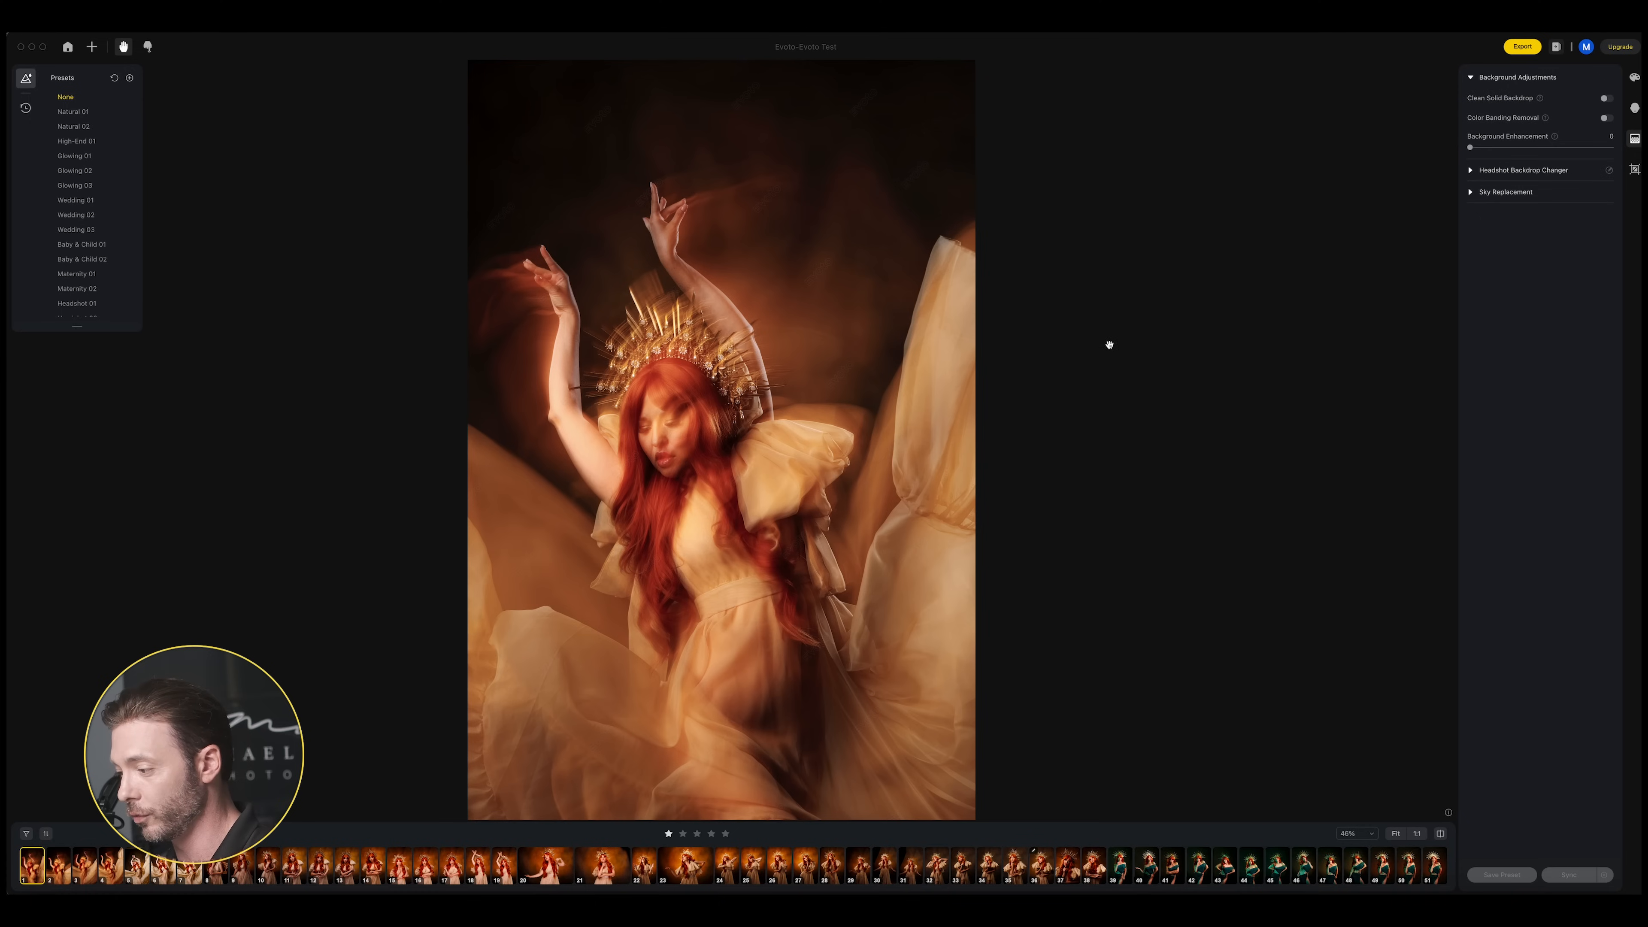
Open the vertical portrait of the crowned woman with one hand on her chest and one holding her hair, viewed at 100%.
left_click(685, 864)
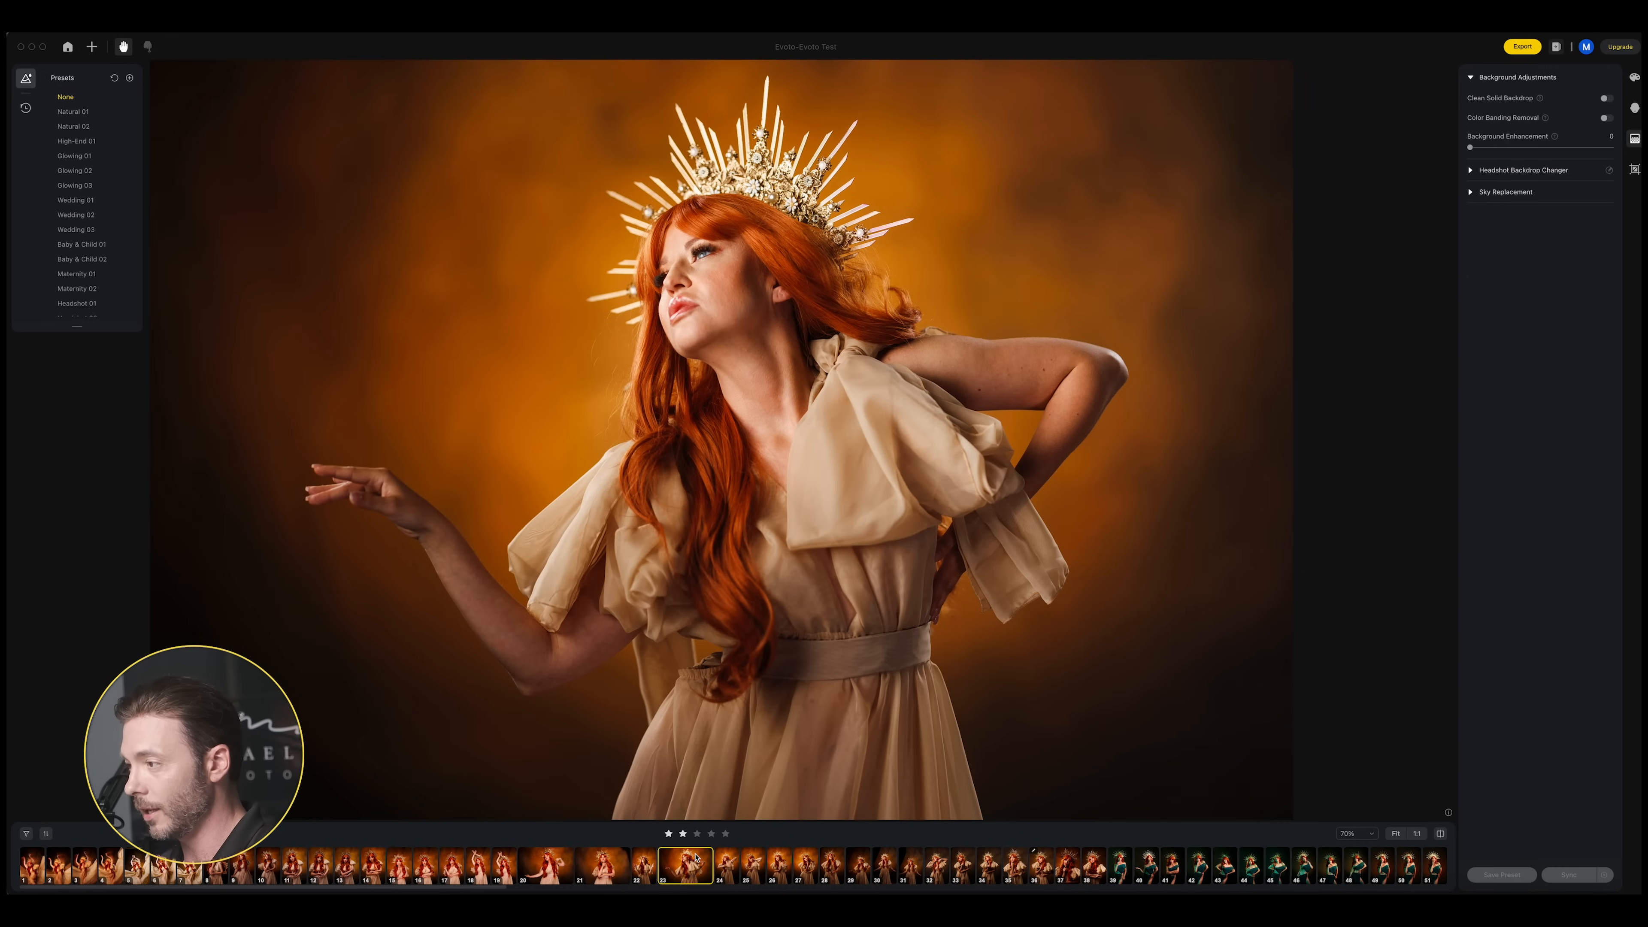
left_click(780, 865)
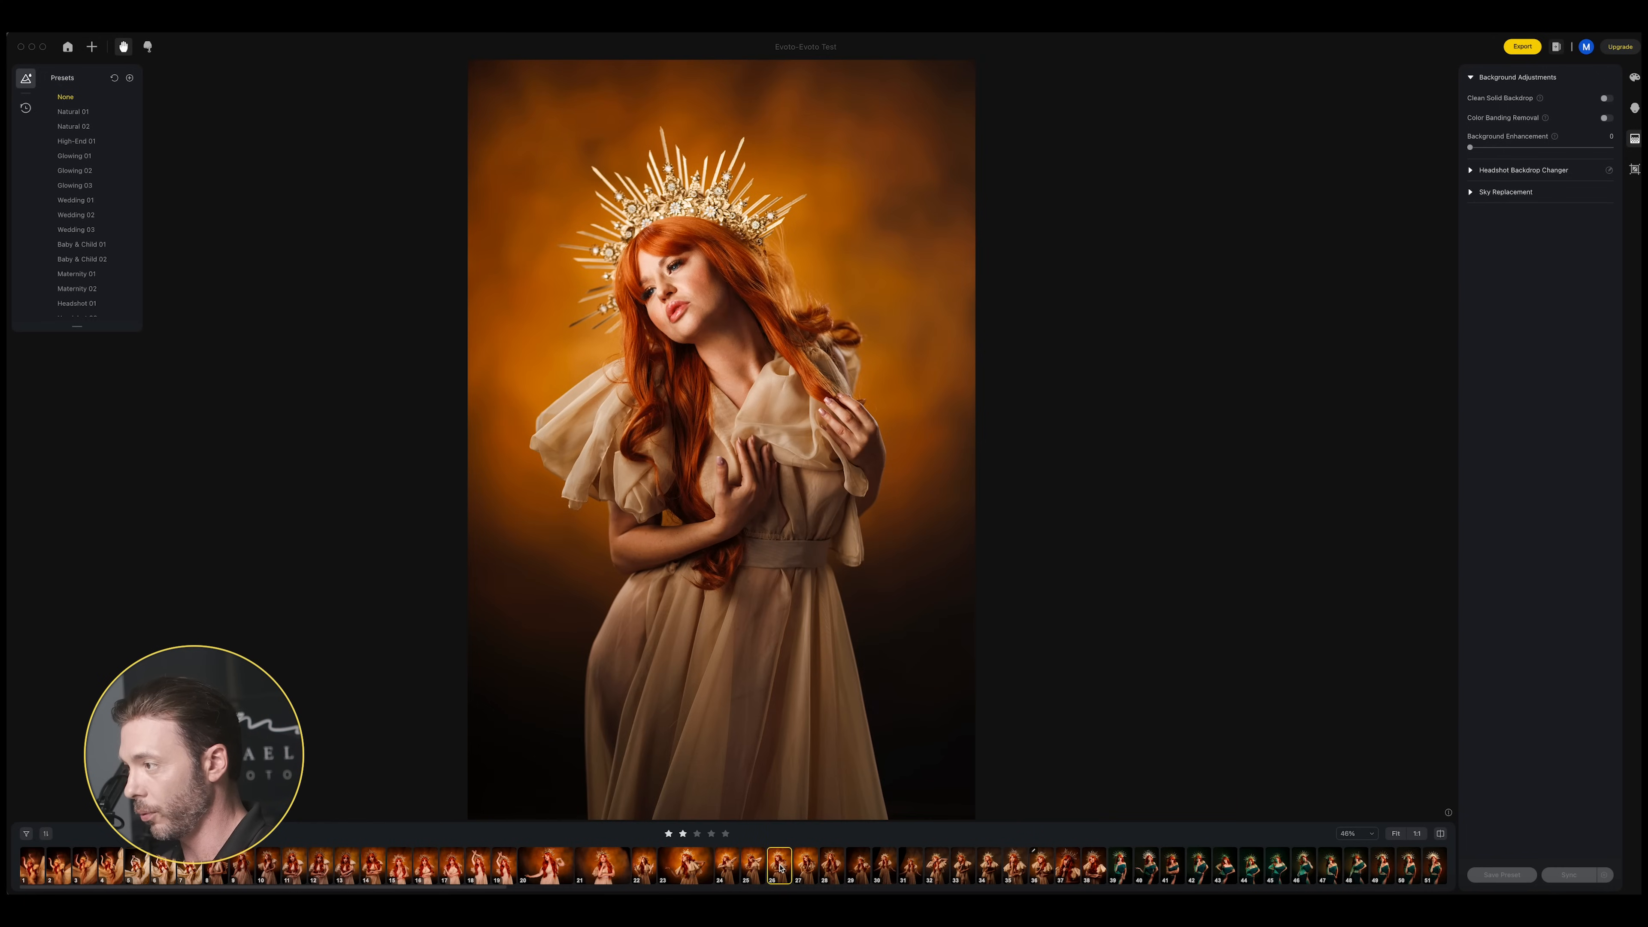
left_click(711, 350)
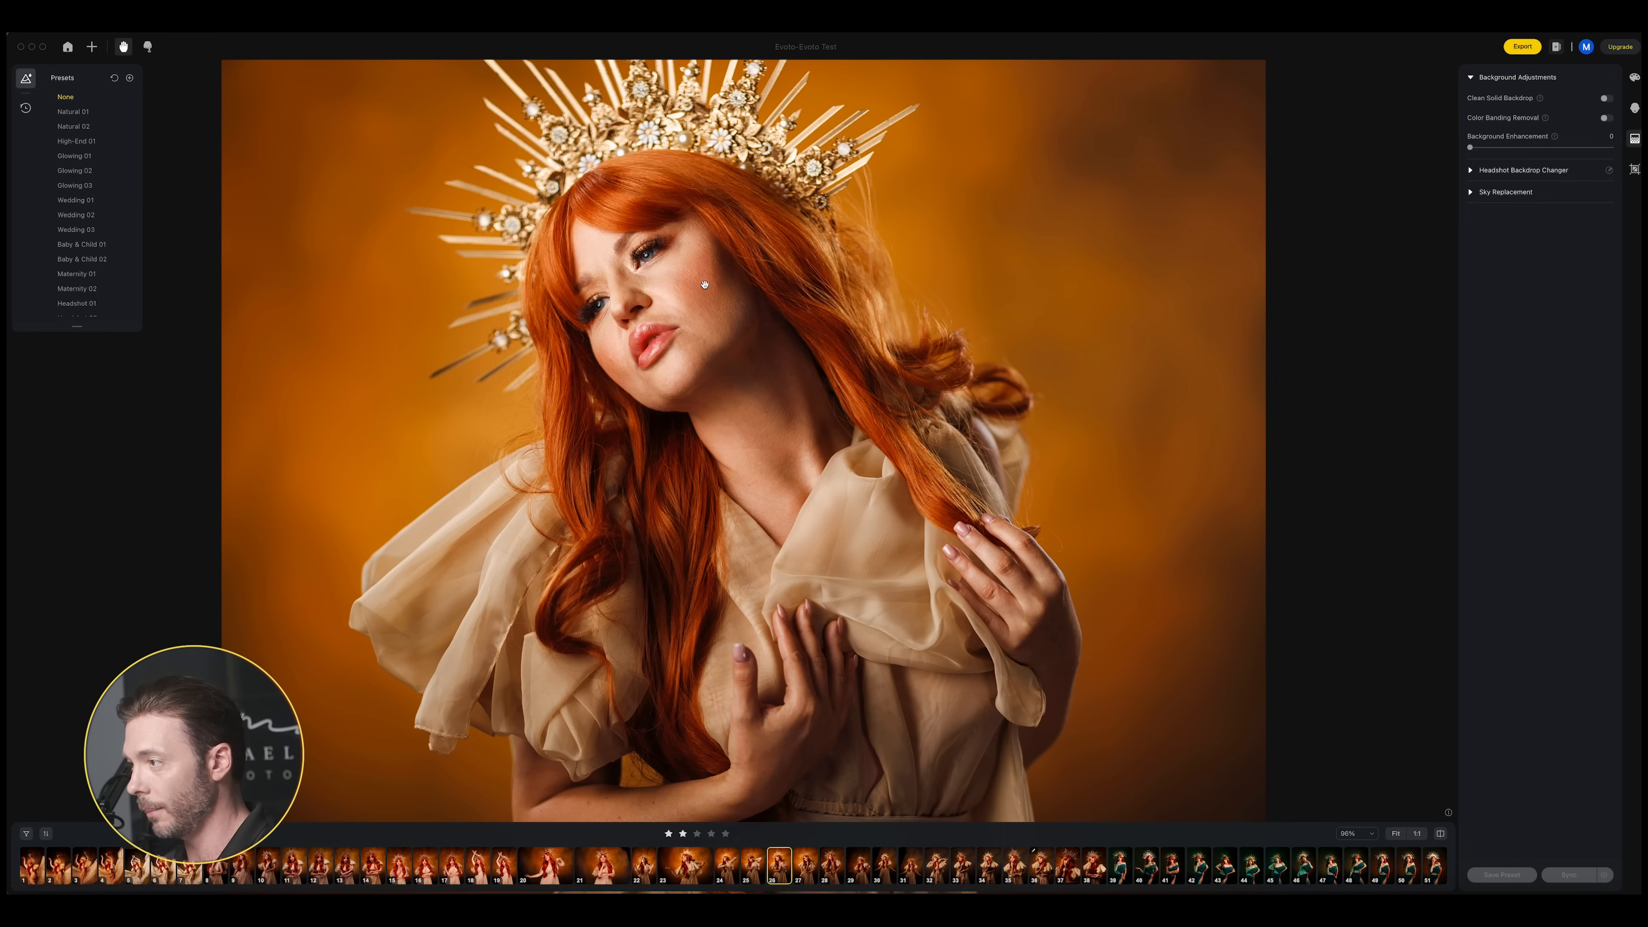
left_click_drag(709, 290, 825, 382)
scroll(813, 376, "up", 1)
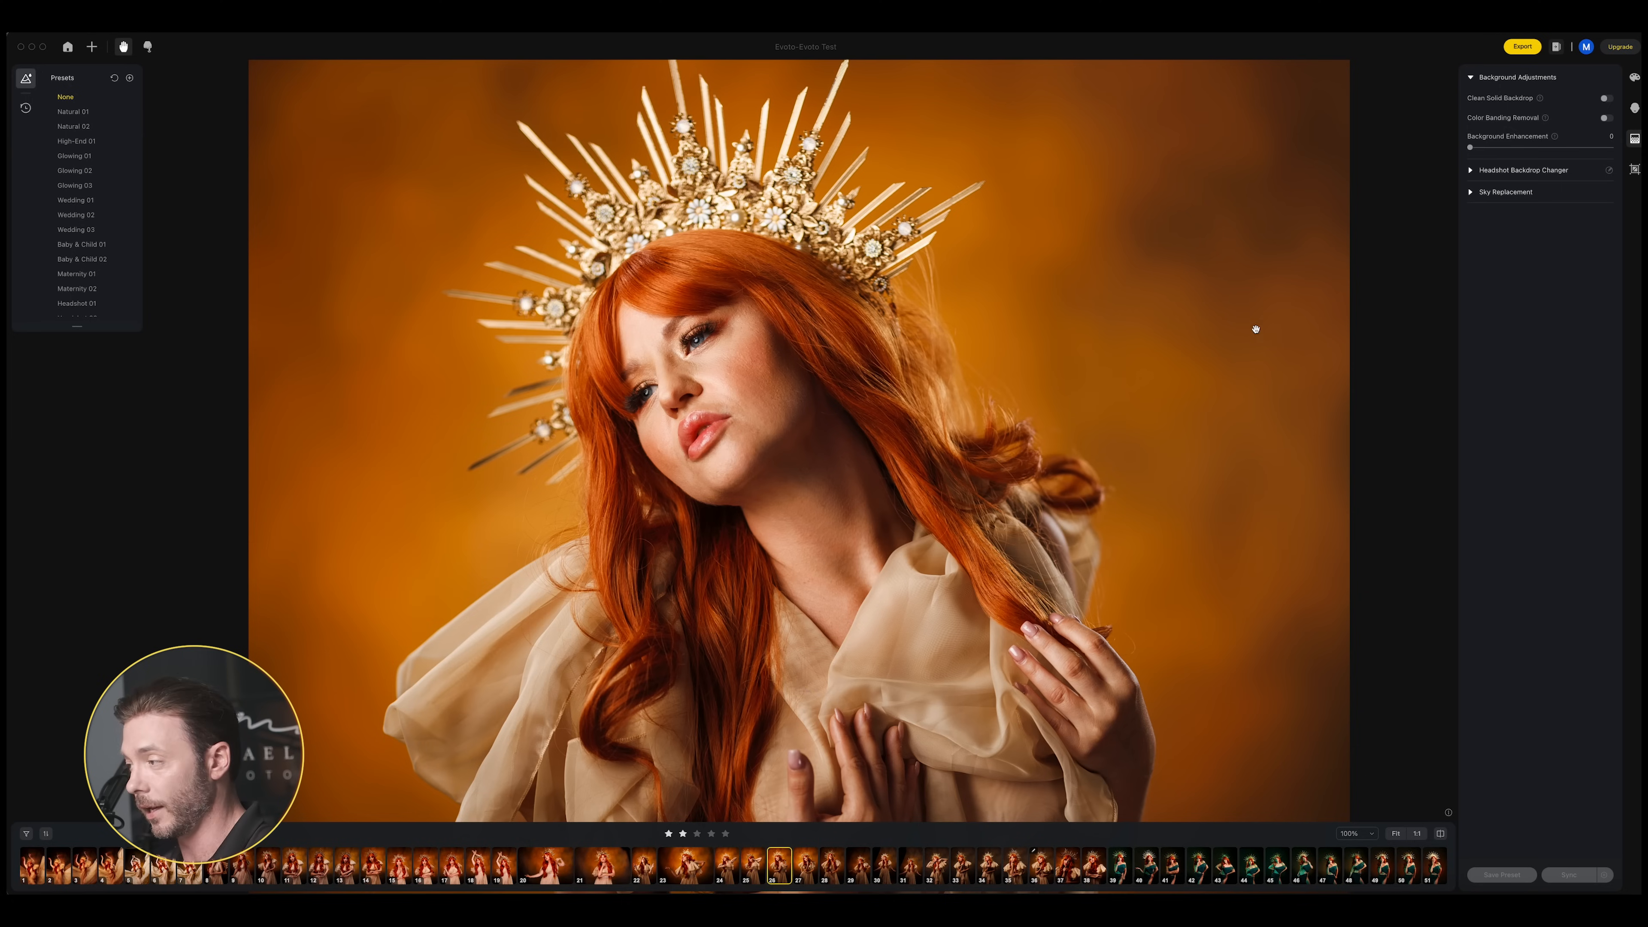
Set Freckle & Acne to 100 in the female Blemish Removal settings.
left_click(1635, 108)
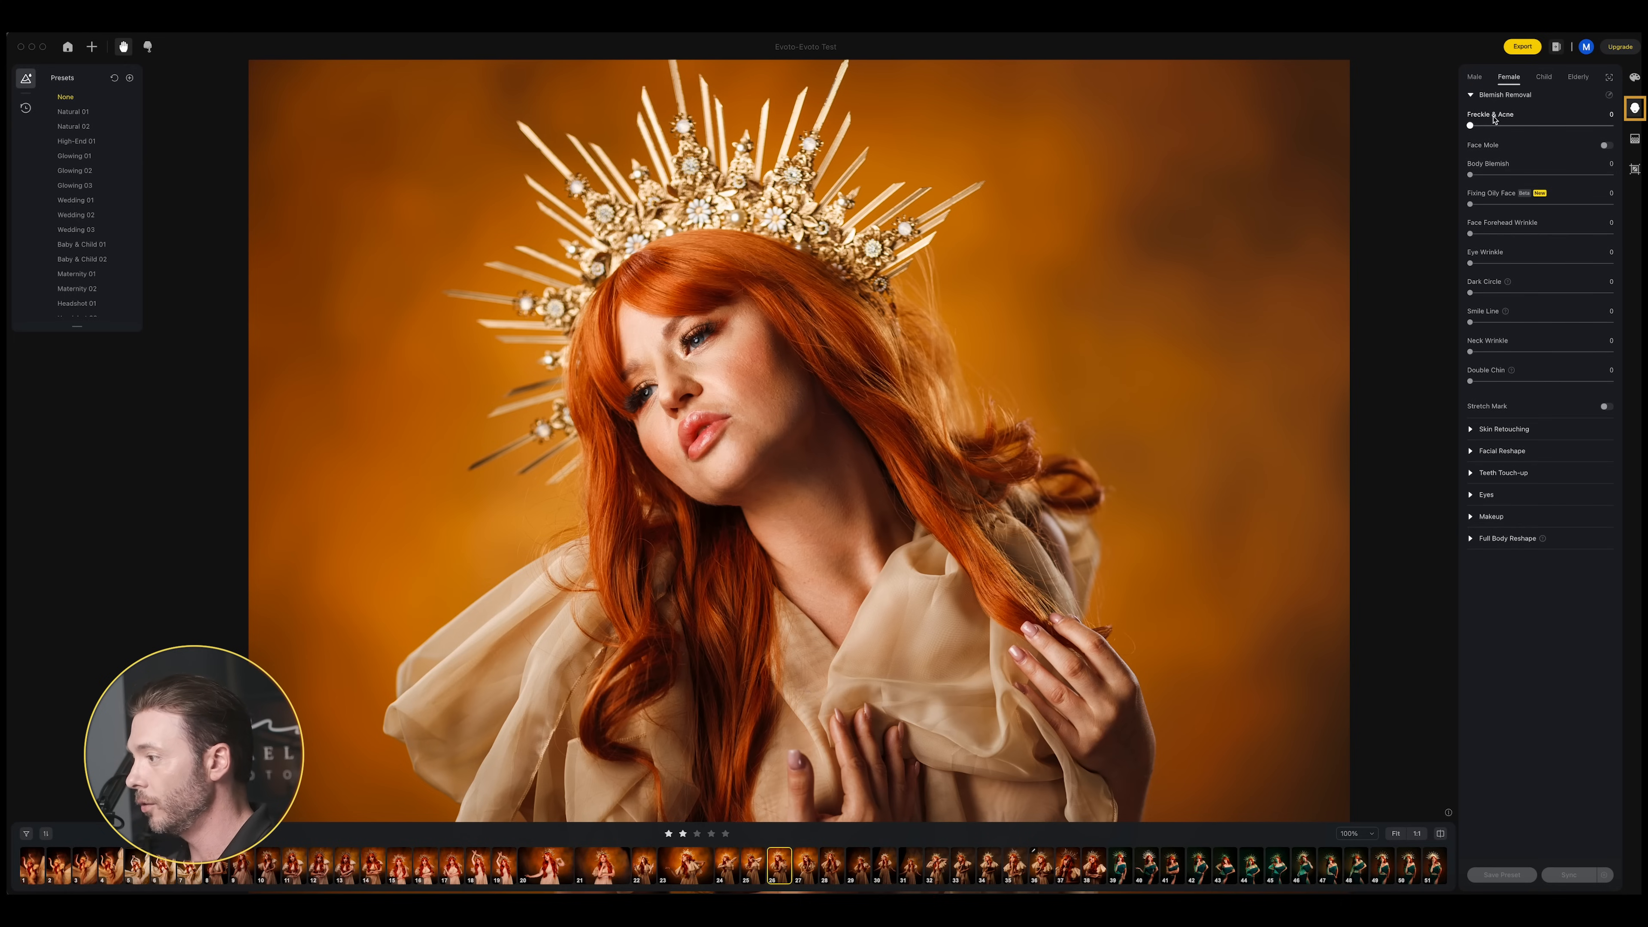
scroll(776, 385, "up", 5)
scroll(857, 379, "down", 2)
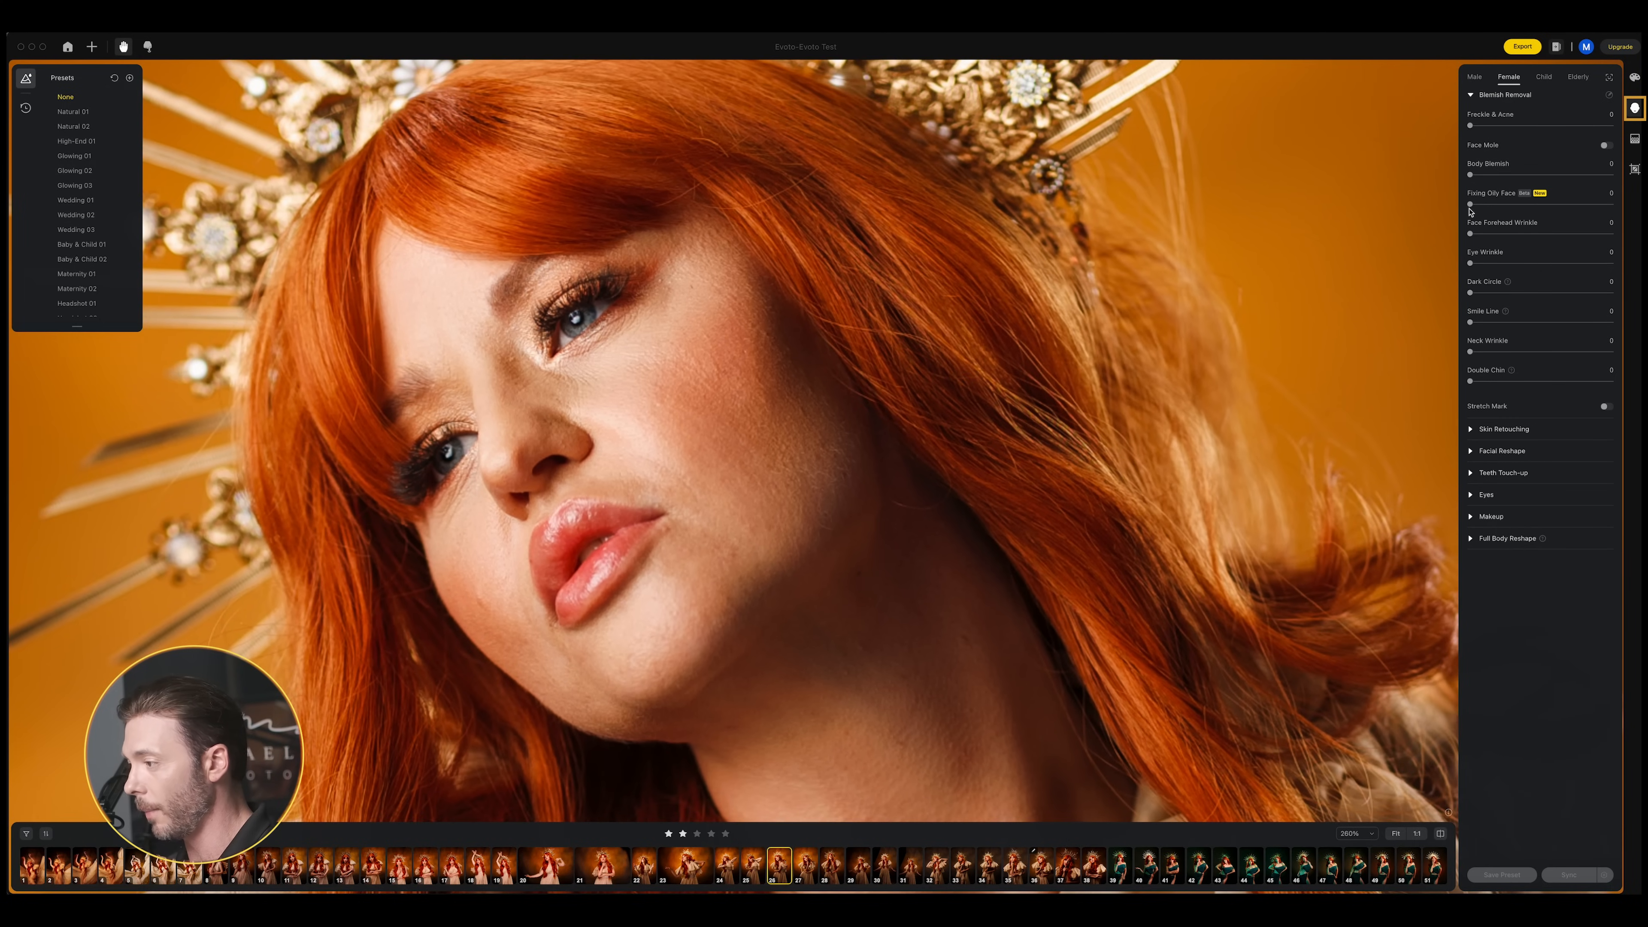
left_click_drag(1470, 125, 1628, 127)
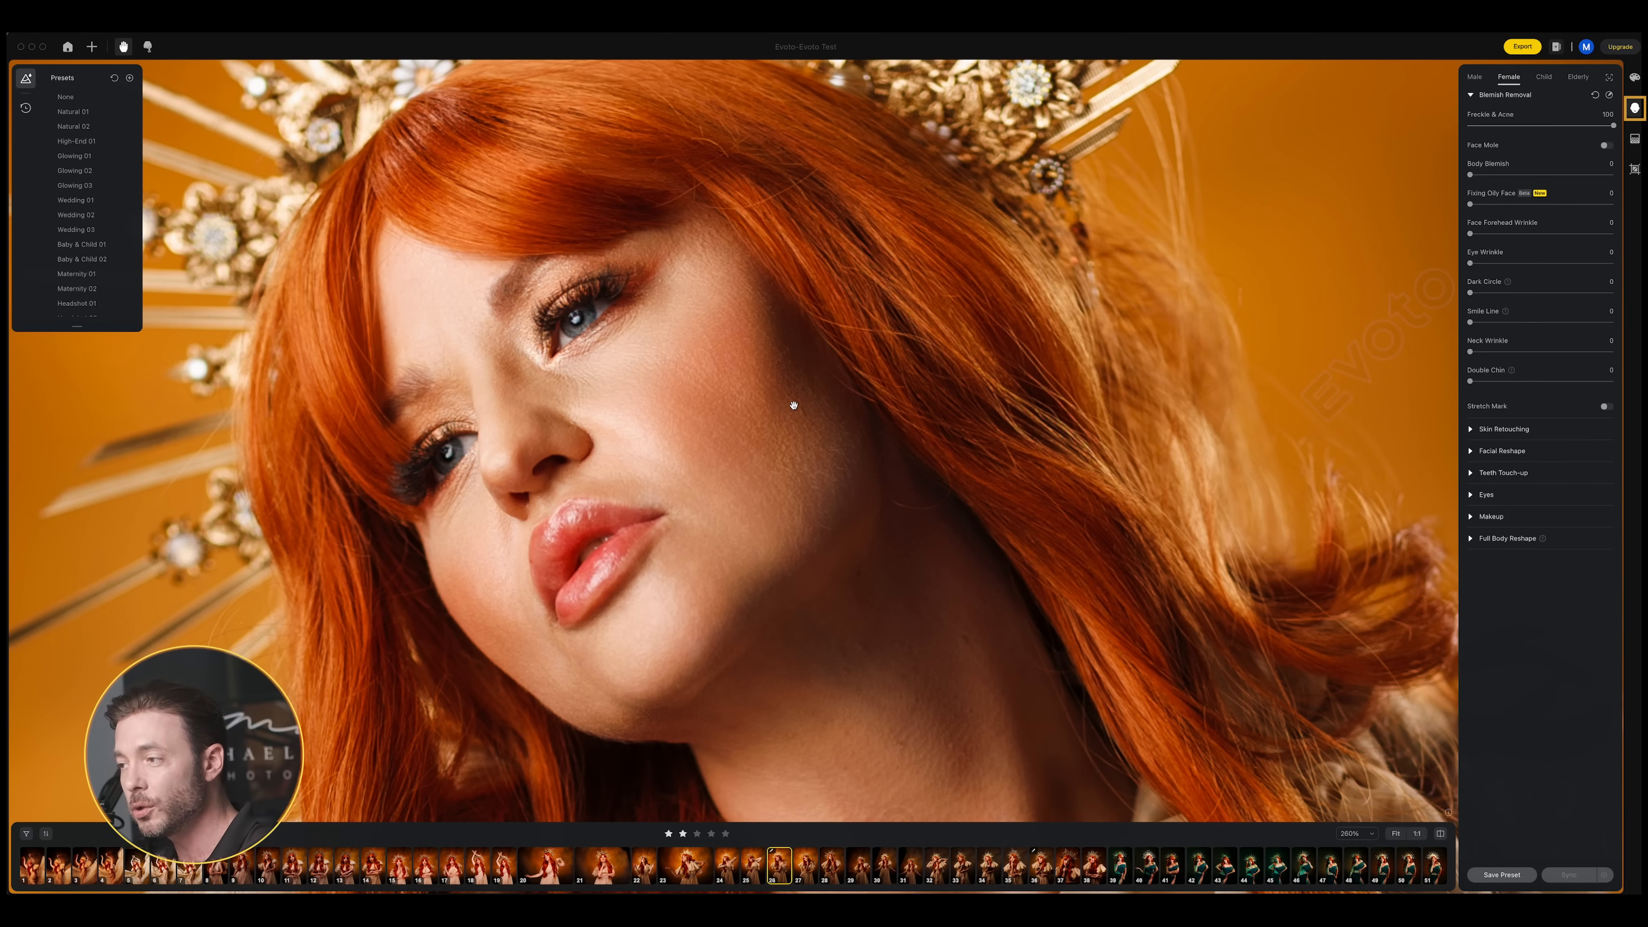
Compare strong and weak Body Blemish removal on the neck and set Body Blemish to about 96.
scroll(793, 405, "down", 5)
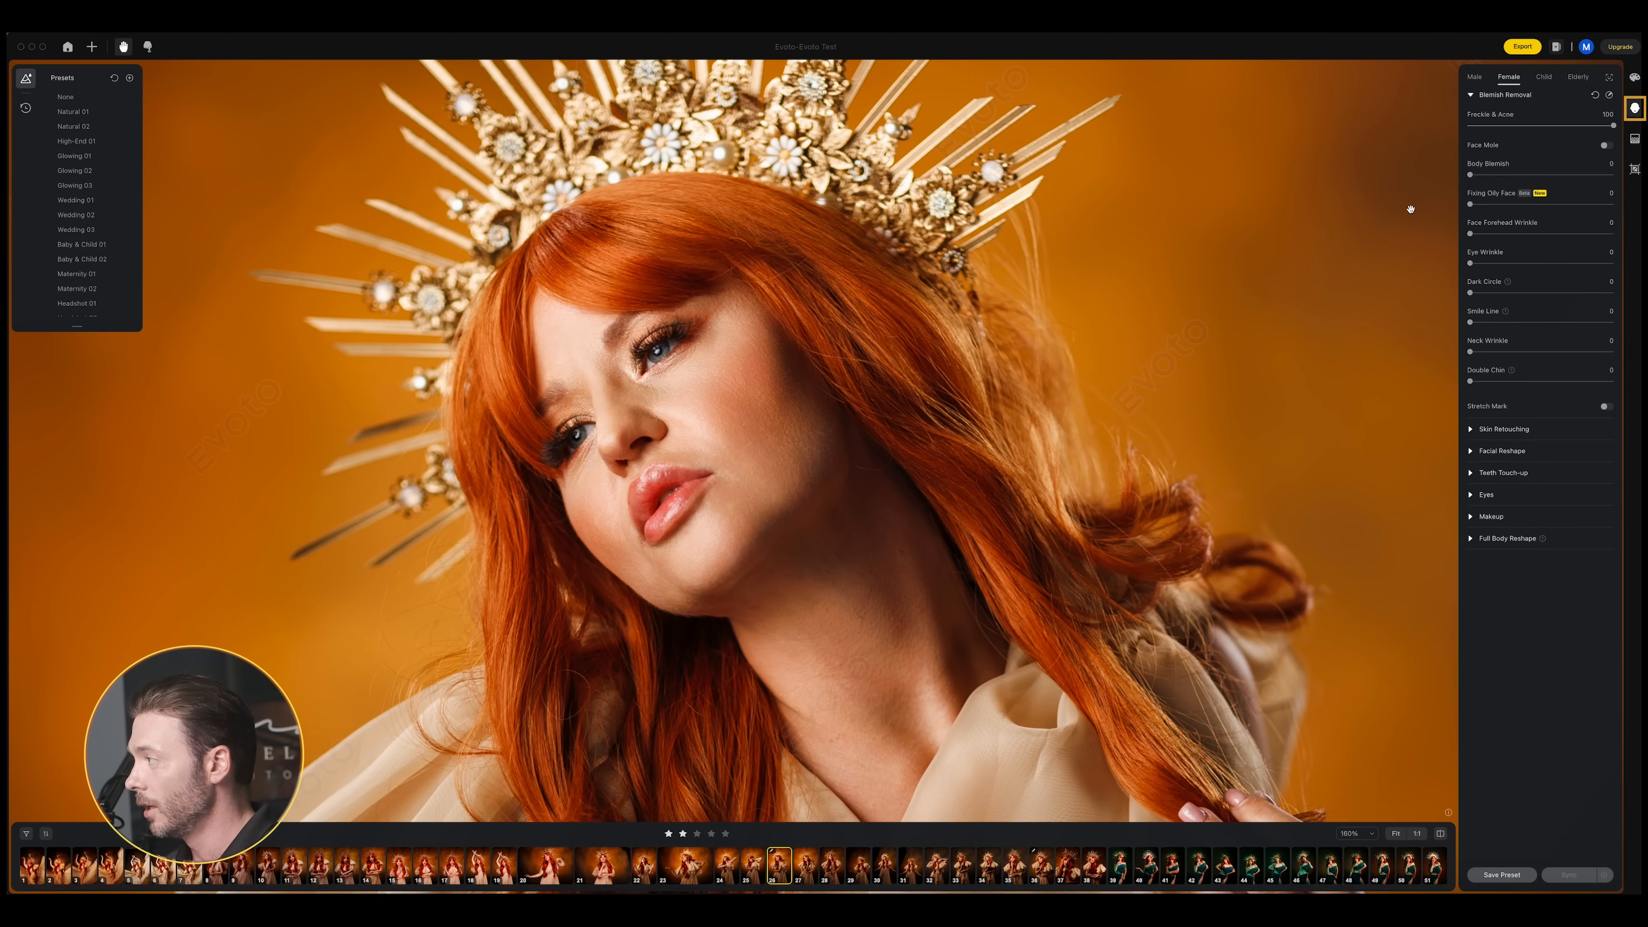
left_click_drag(1432, 309, 1613, 175)
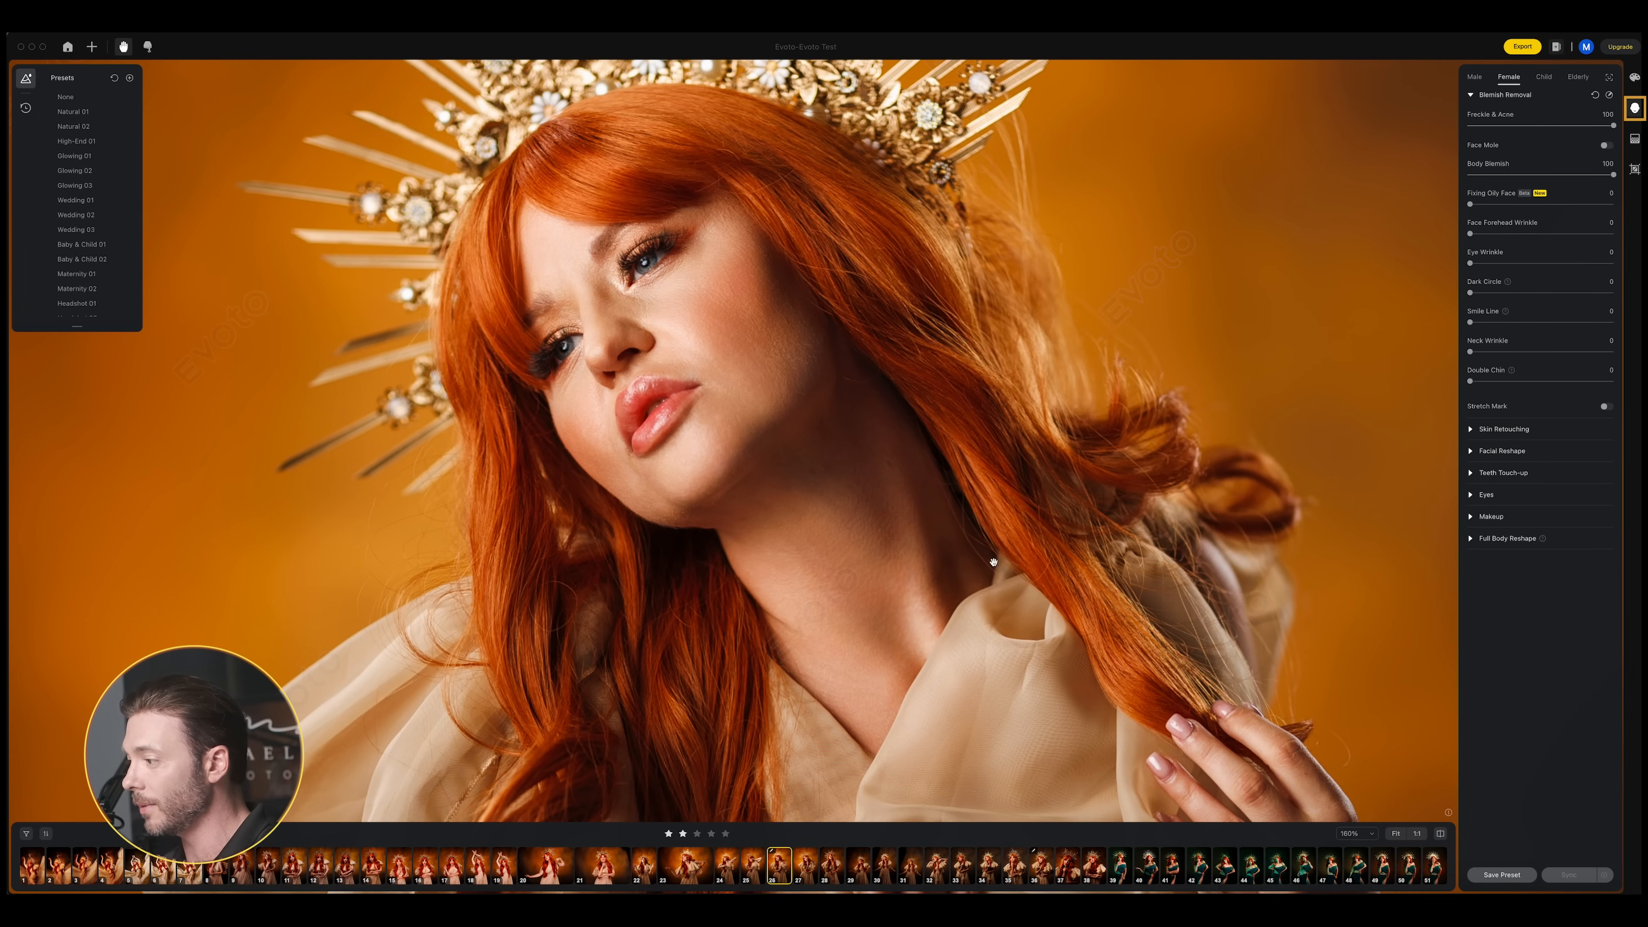
left_click_drag(1613, 175, 1471, 176)
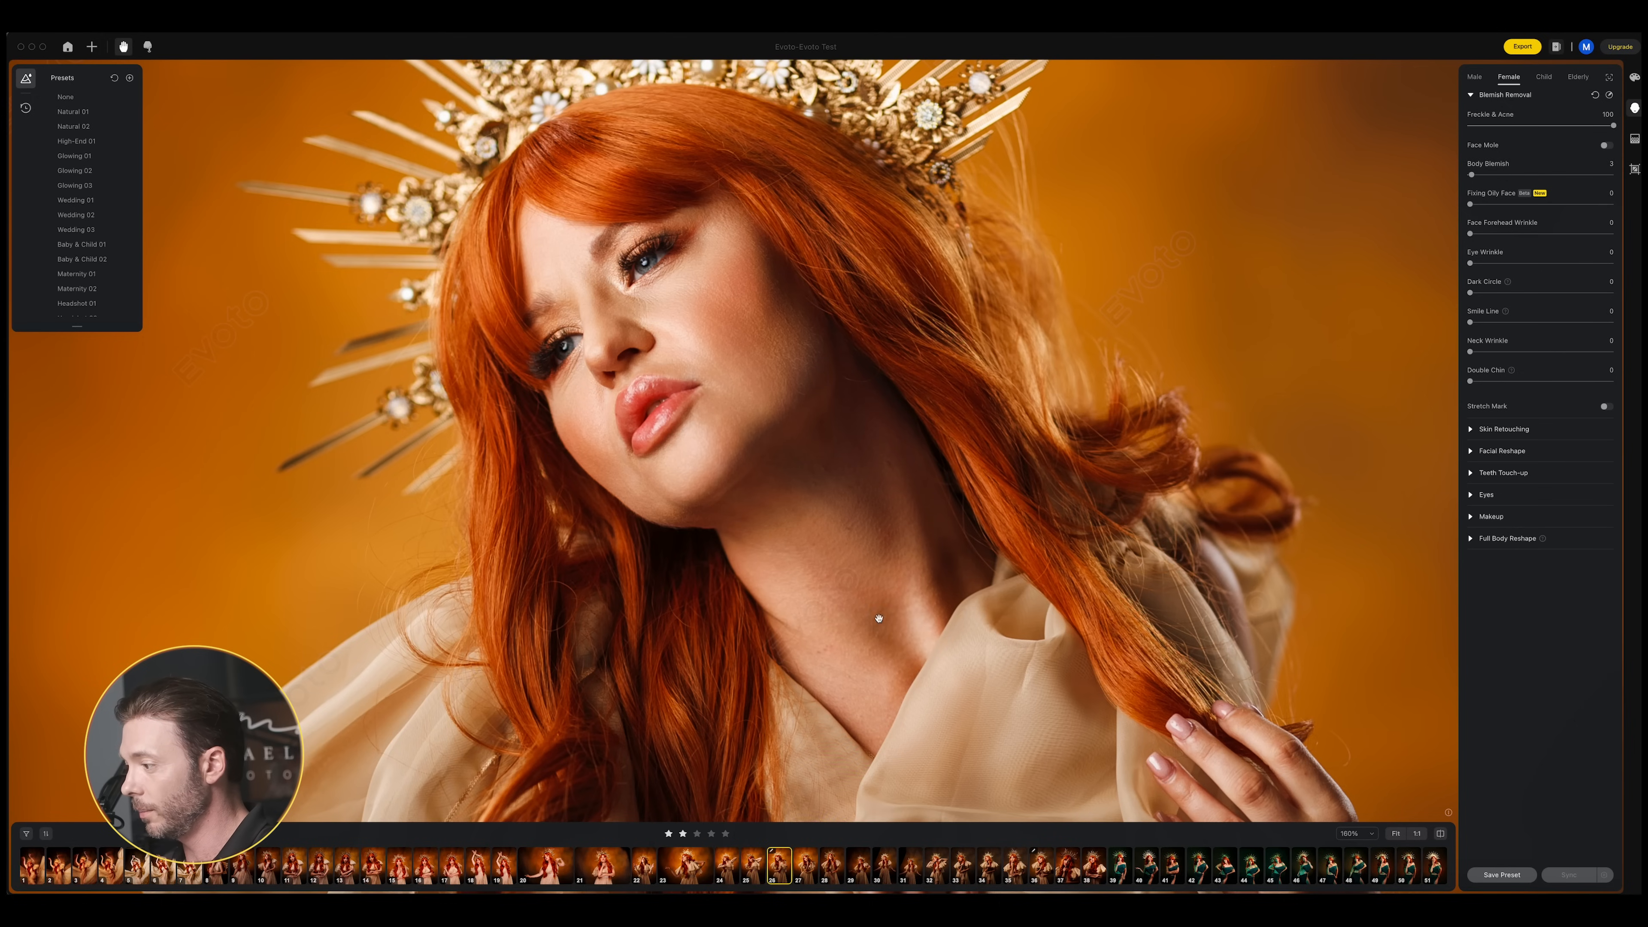
scroll(824, 646, "up", 5)
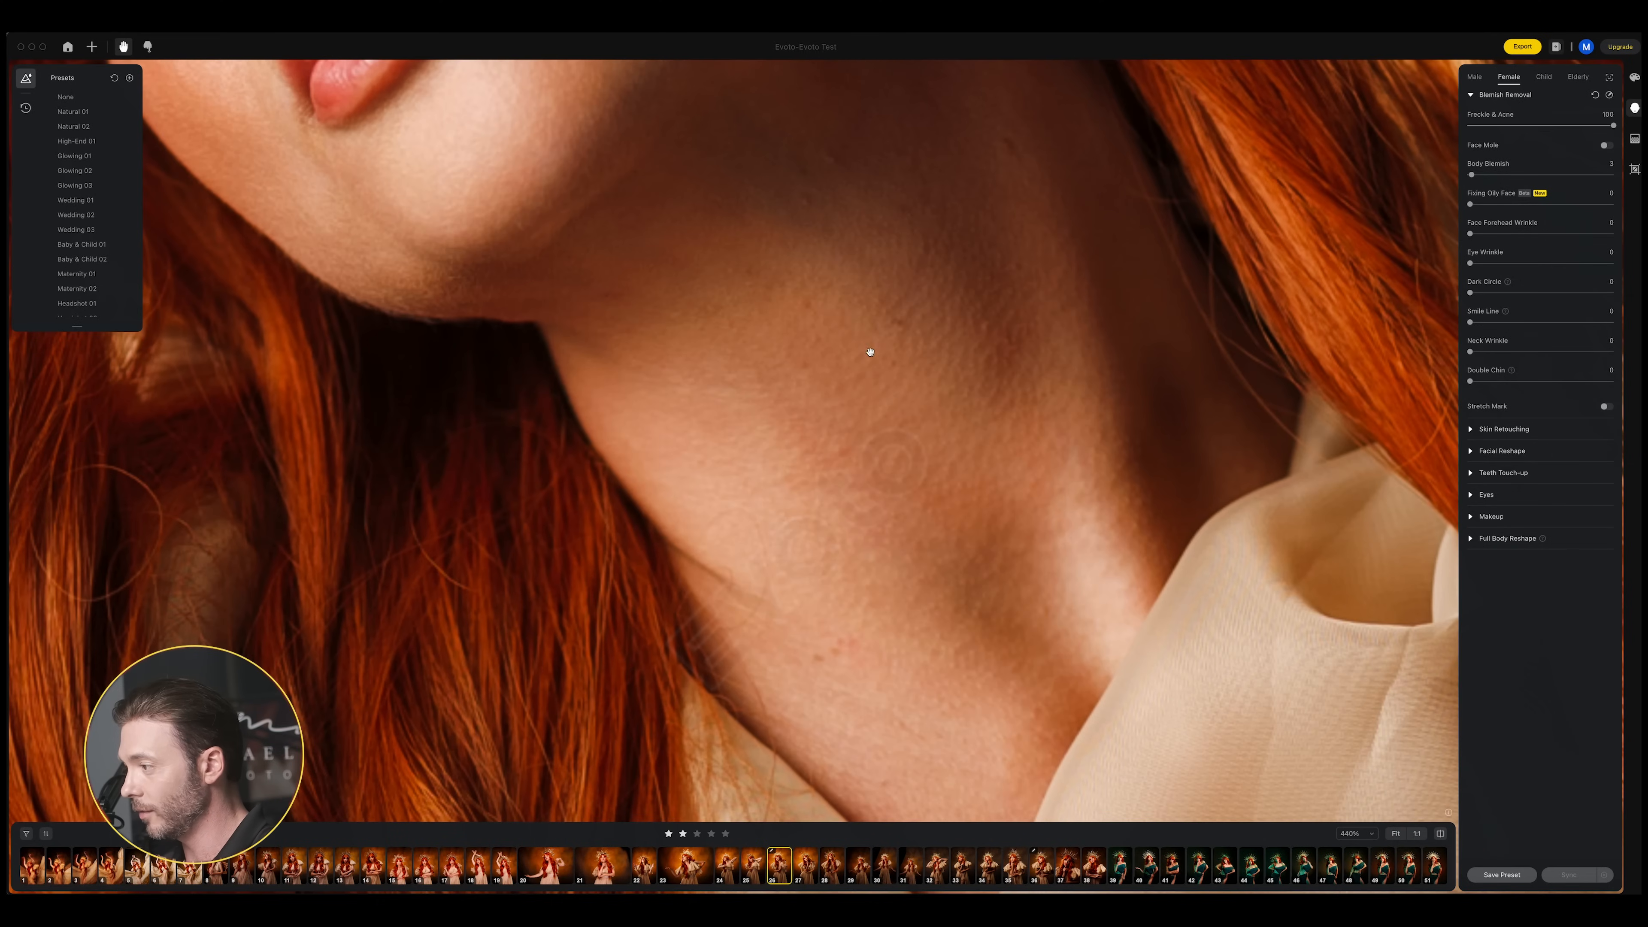
left_click_drag(1471, 175, 1608, 177)
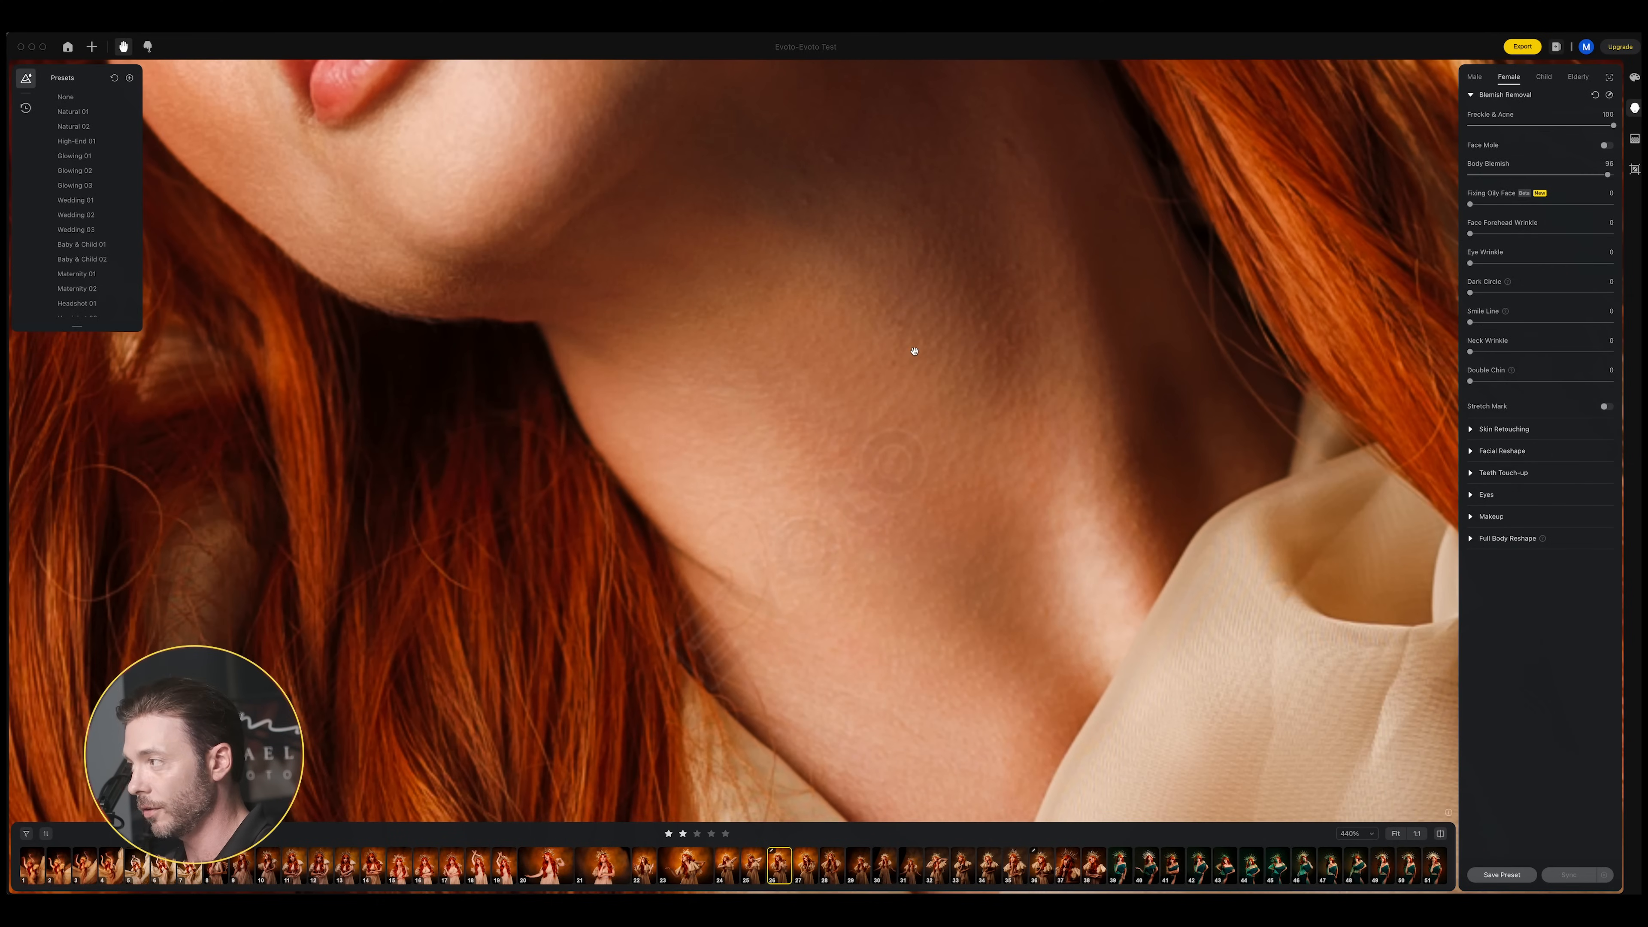
scroll(913, 272, "down", 2)
left_click(913, 373)
left_click(915, 454)
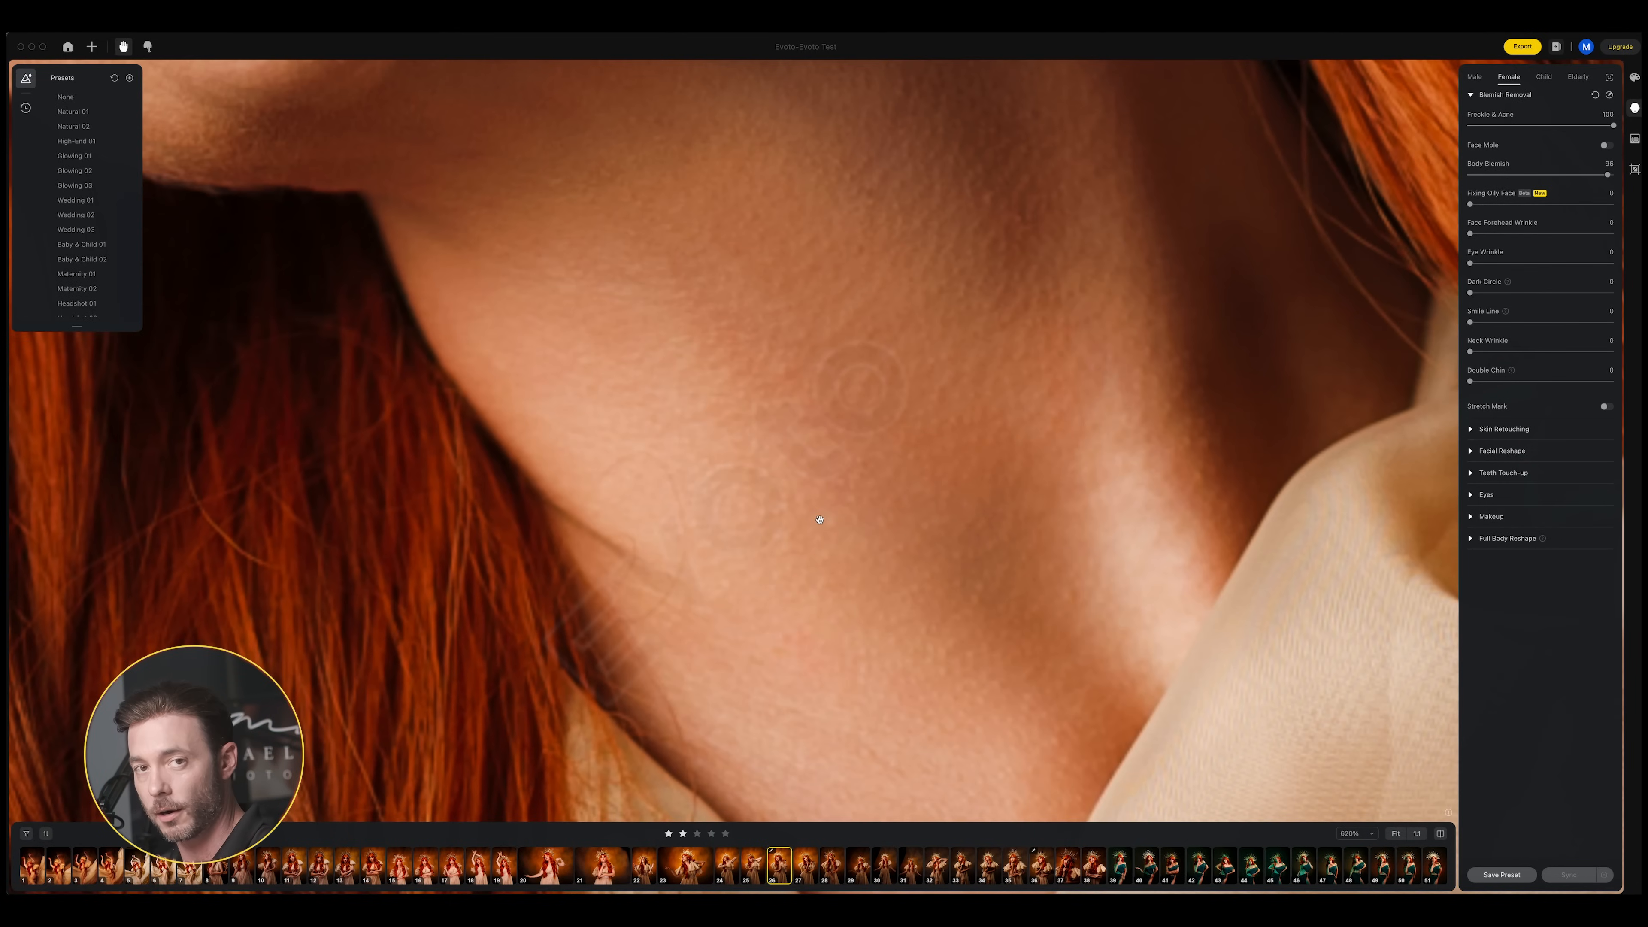
scroll(818, 524, "down", 5)
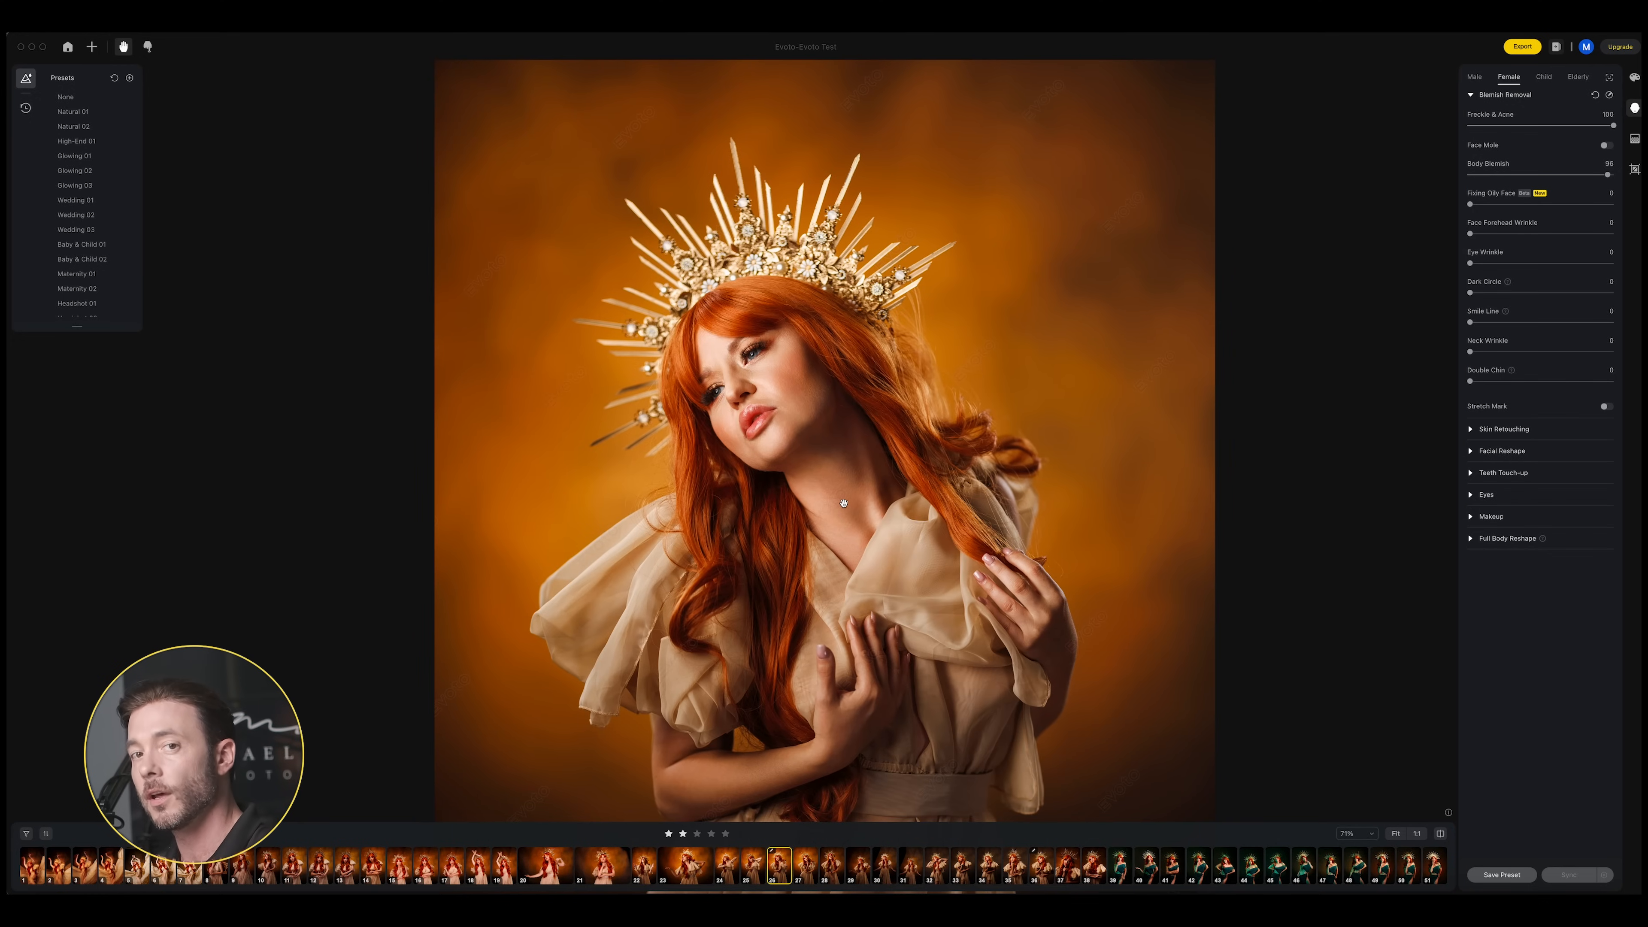
Try increasing strengths of Fixing Oily Face on the woman's skin and return the setting to 0.
scroll(843, 383, "up", 4)
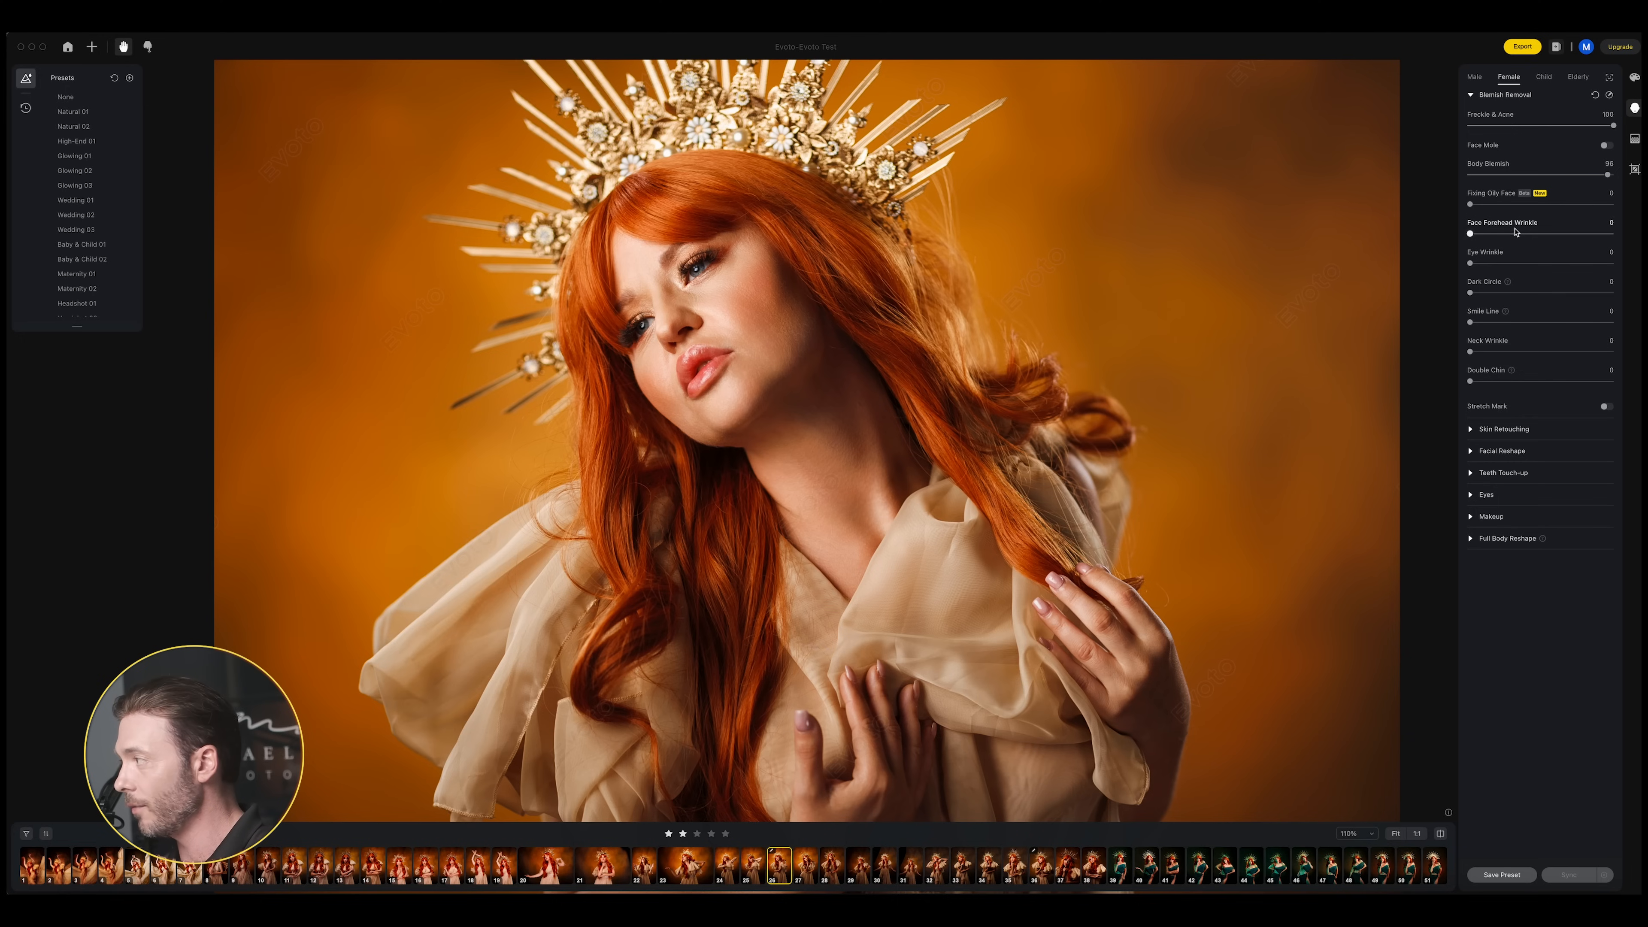
mouse_move(1471, 205)
left_mouse_down()
mouse_move(1574, 207)
mouse_move(1490, 206)
left_mouse_up()
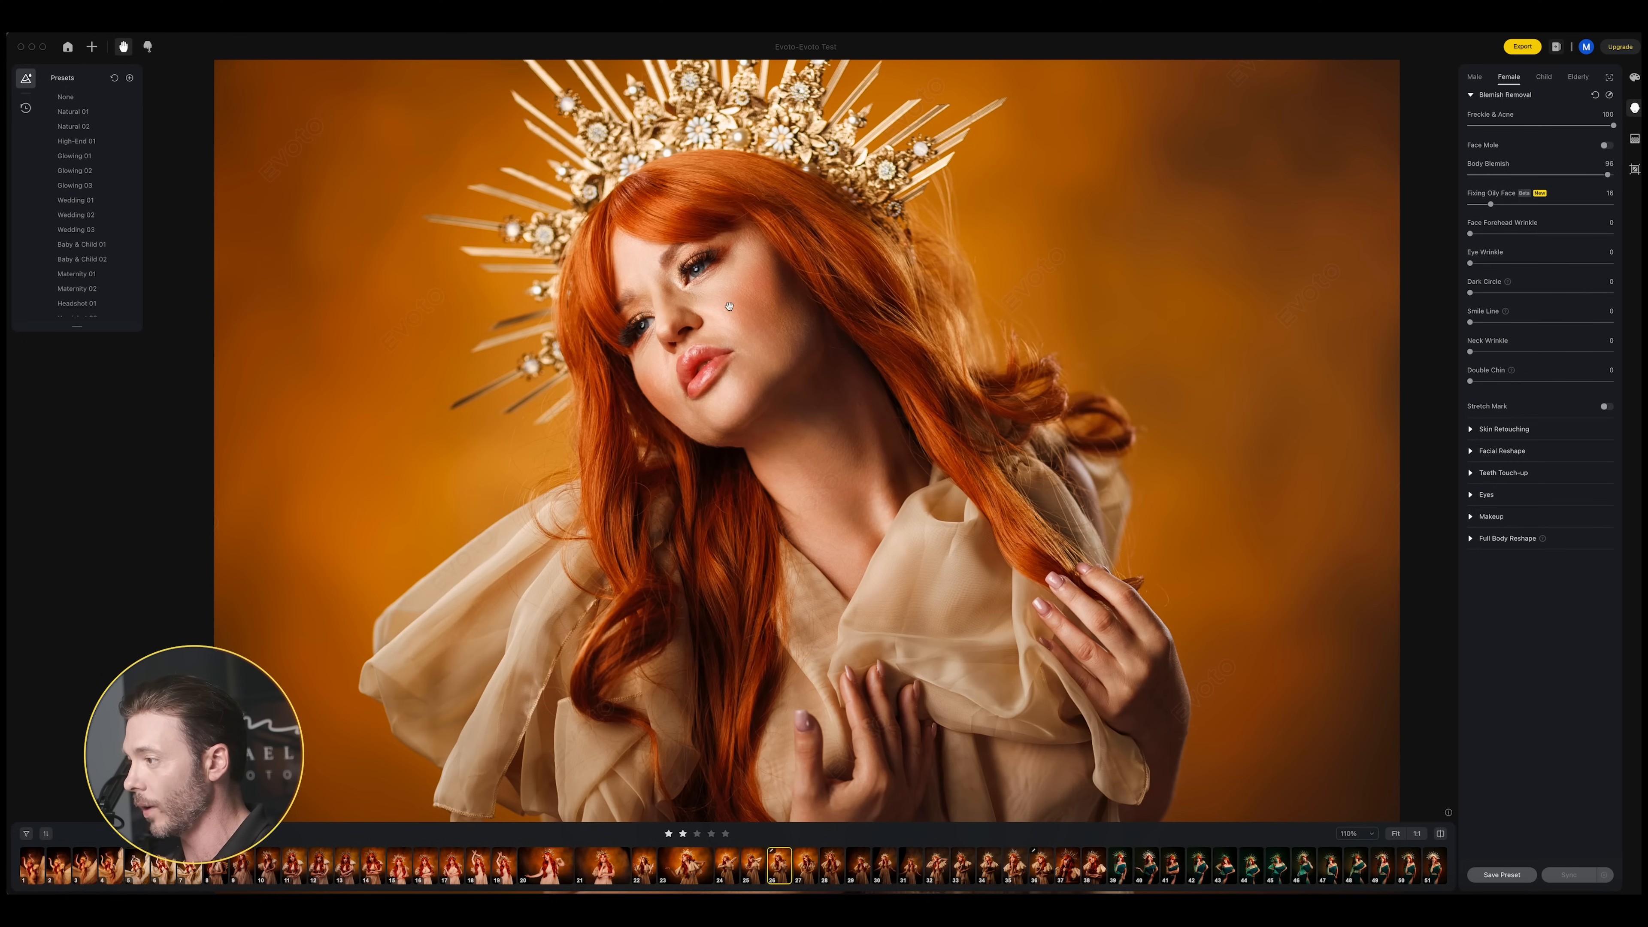
scroll(726, 314, "up", 10)
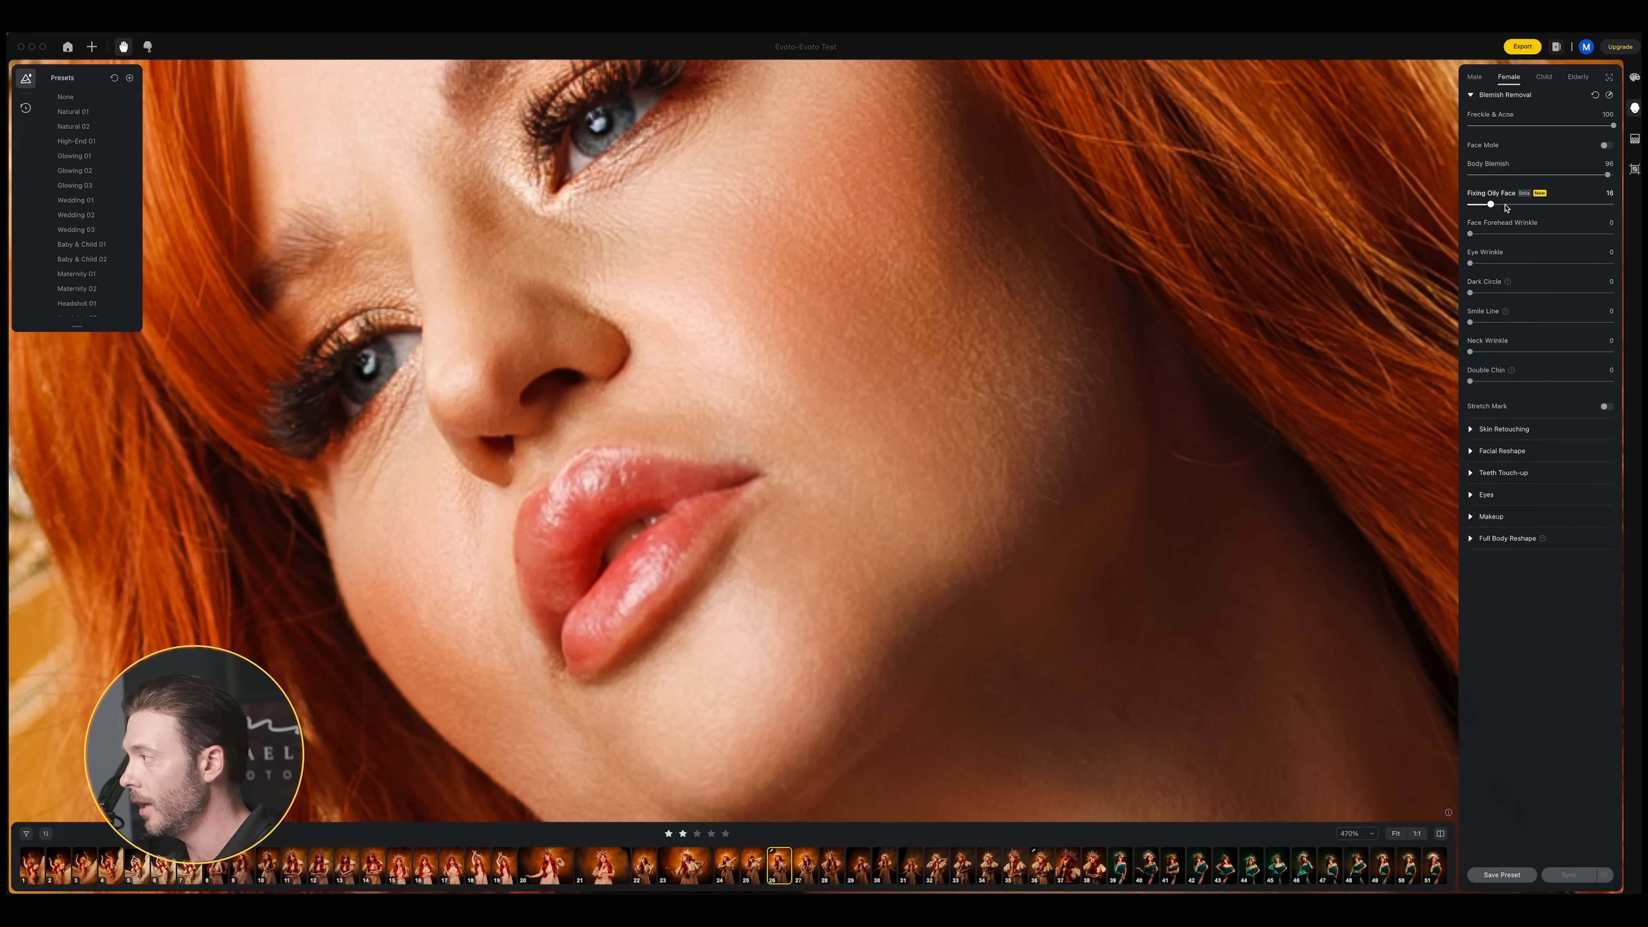
left_click_drag(1490, 204, 1597, 202)
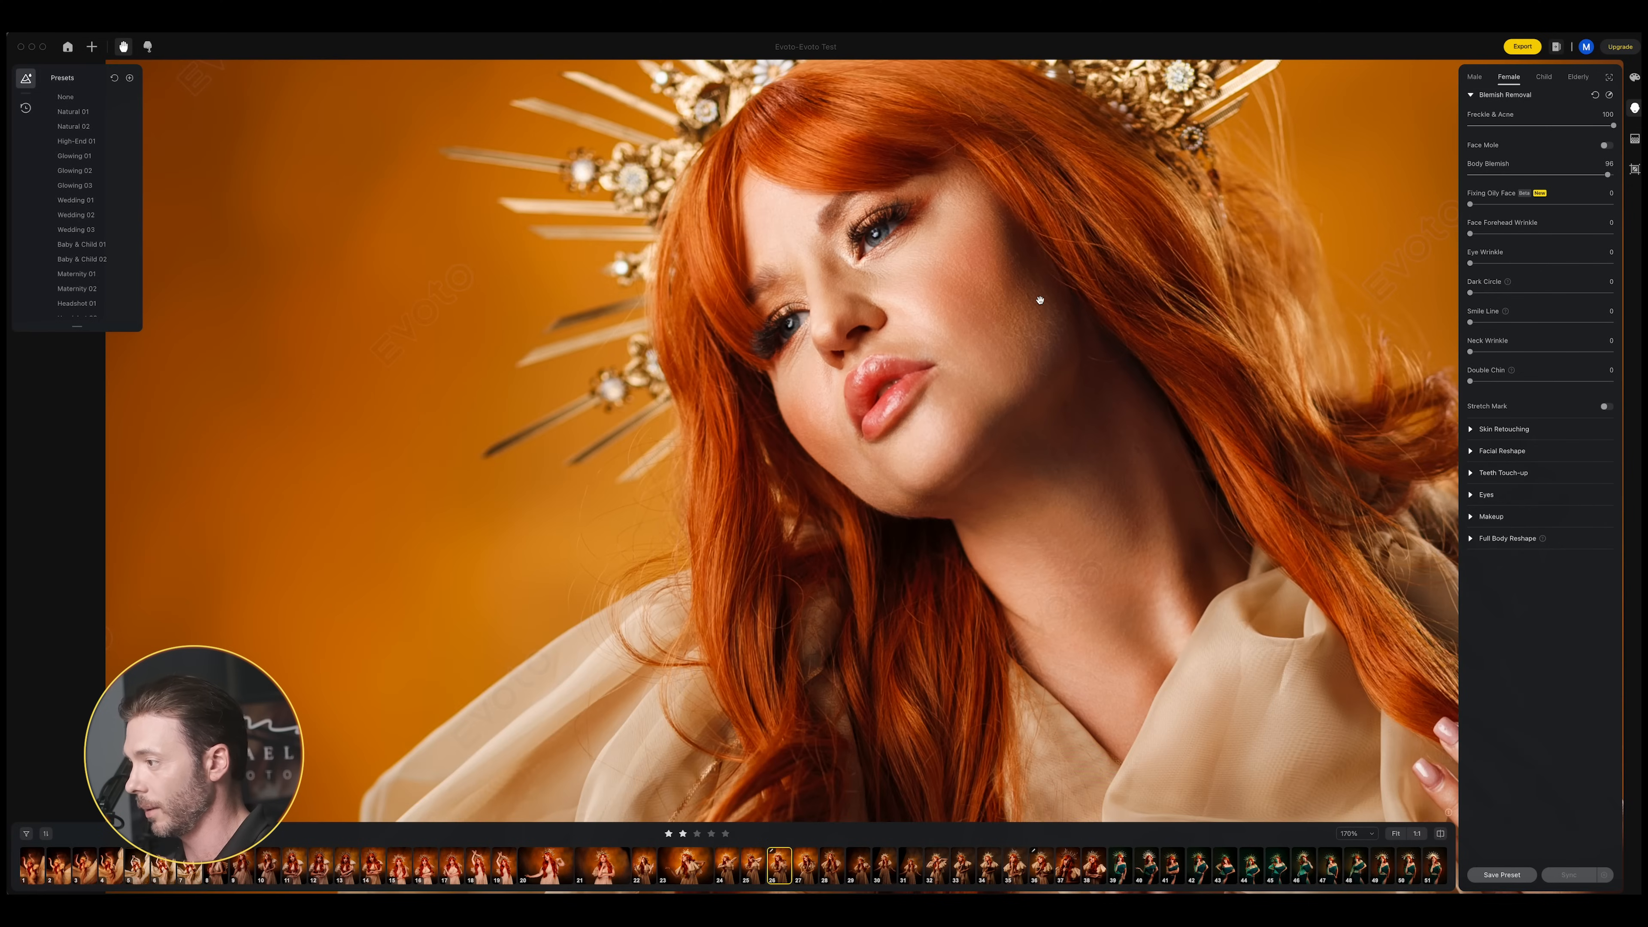
left_click_drag(1114, 338, 993, 369)
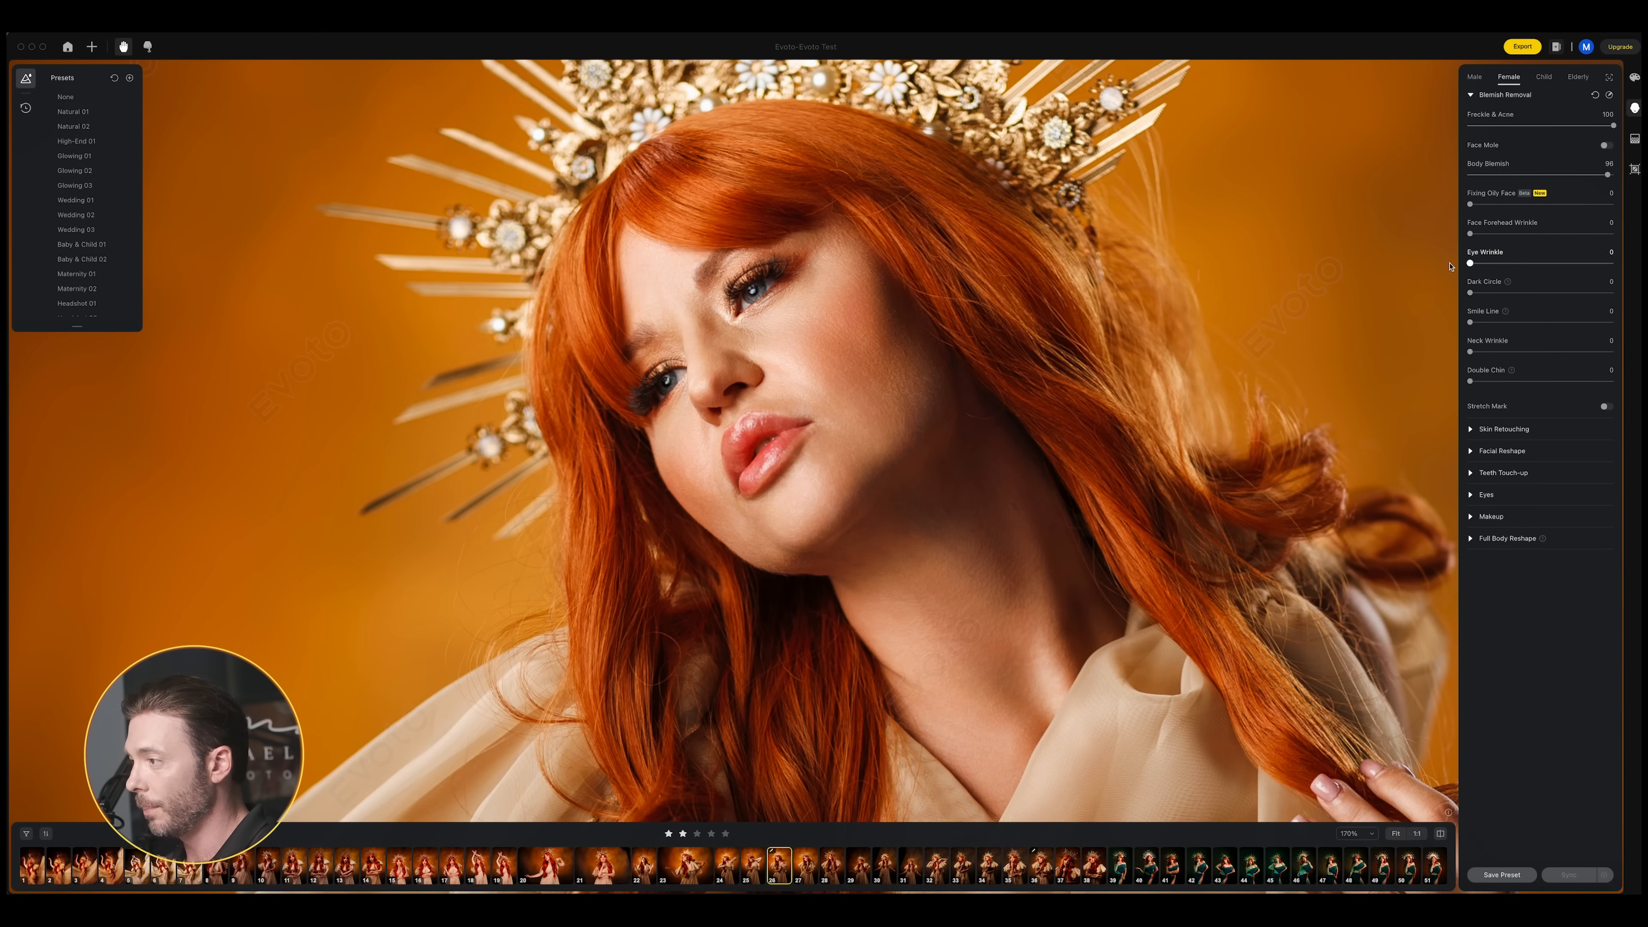
key("ctrl+equal")
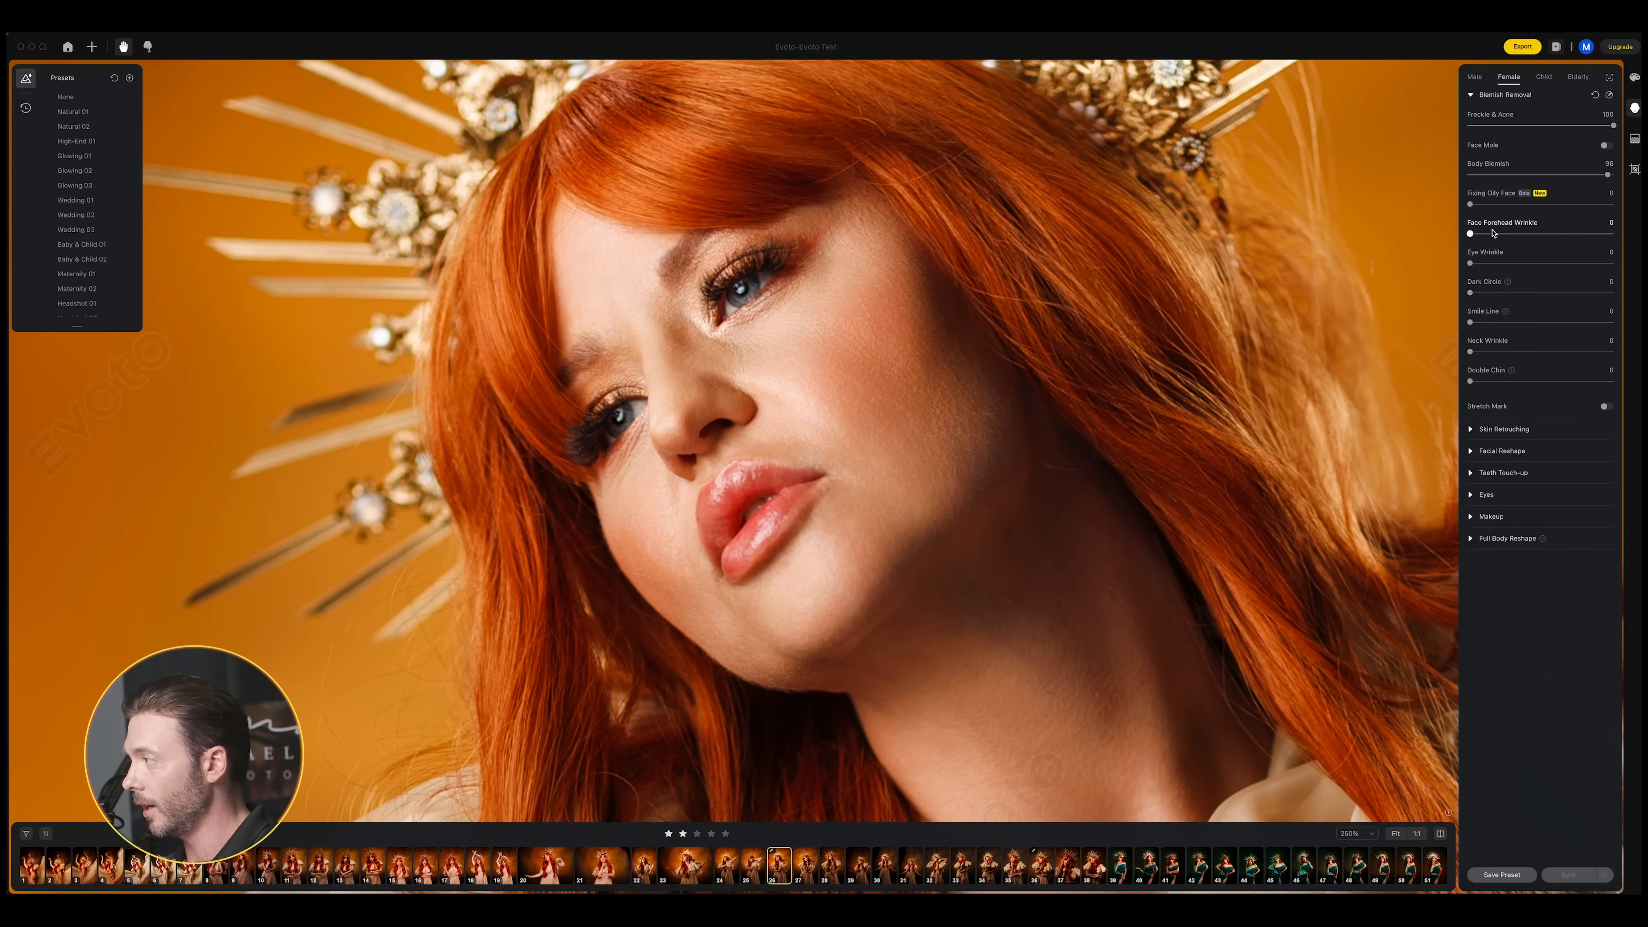
Set Face Forehead Wrinkle to 43 and both Eye Wrinkle and Dark Circle to 61 in the Blemish Removal settings.
left_click_drag(1470, 234, 1588, 233)
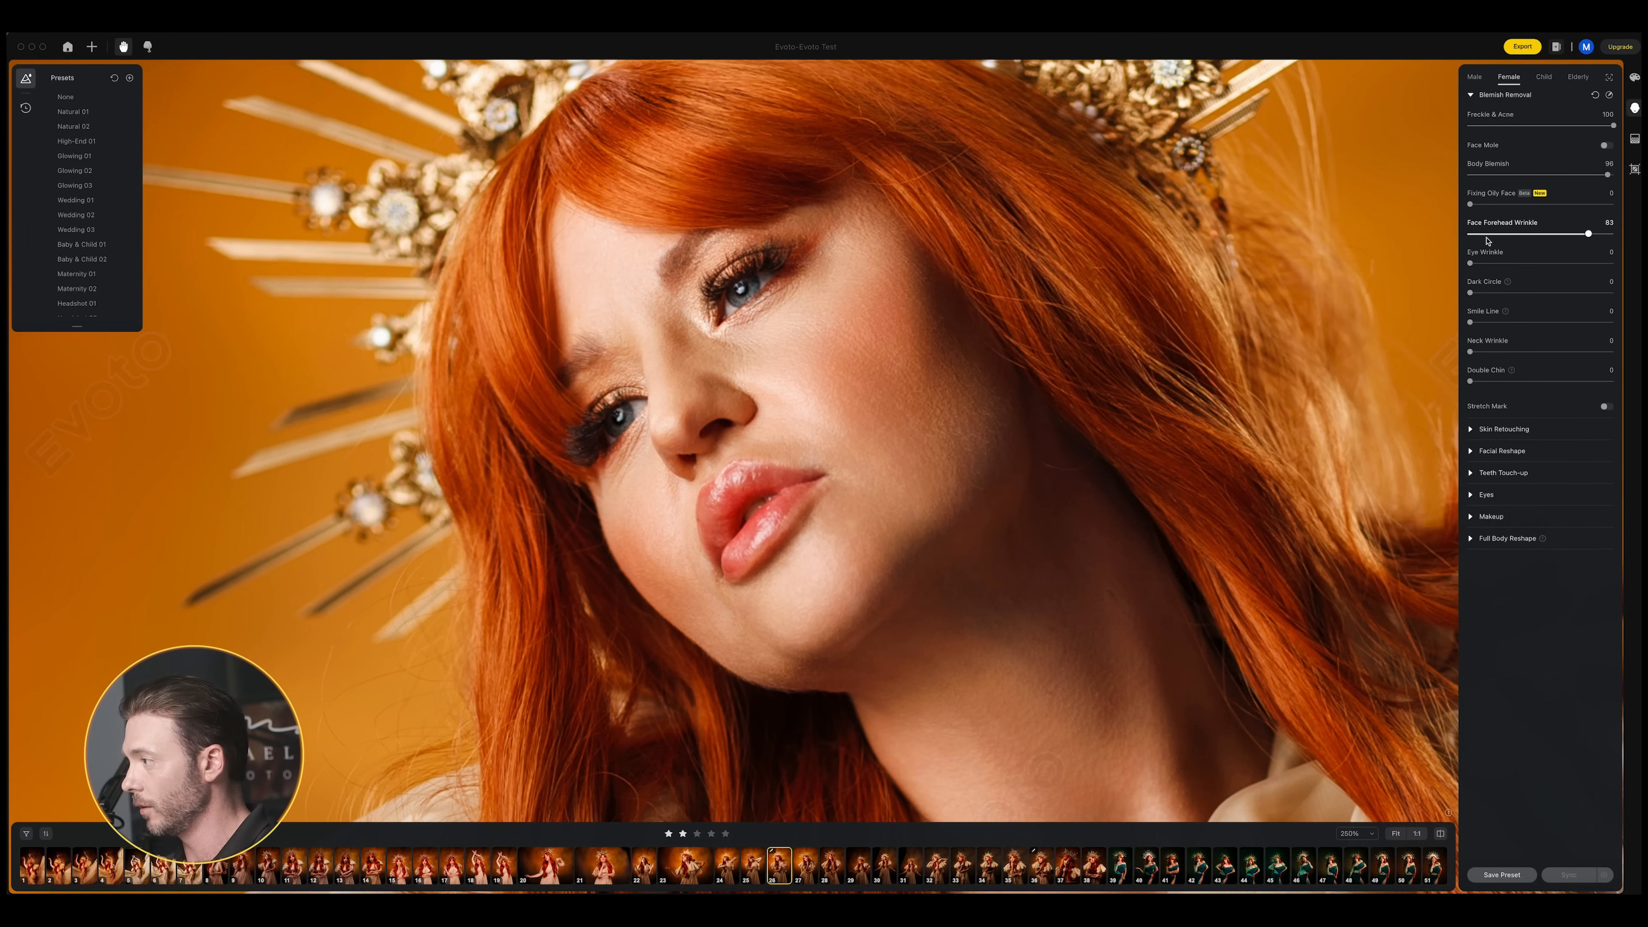
left_click(1530, 234)
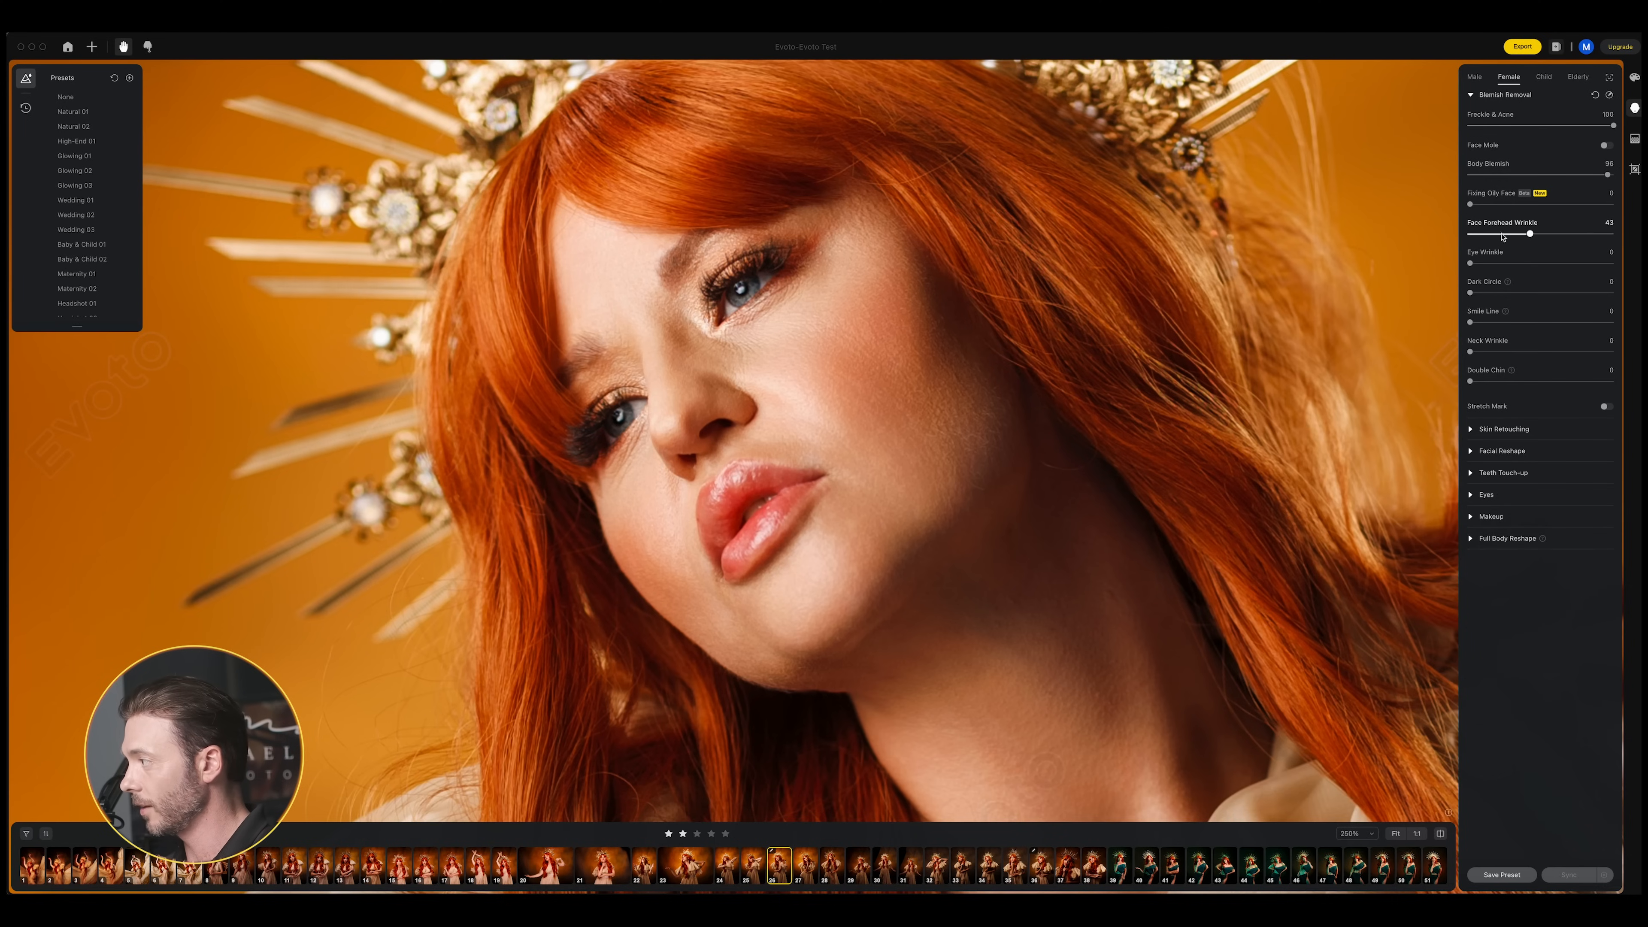
left_click_drag(1470, 292, 1557, 293)
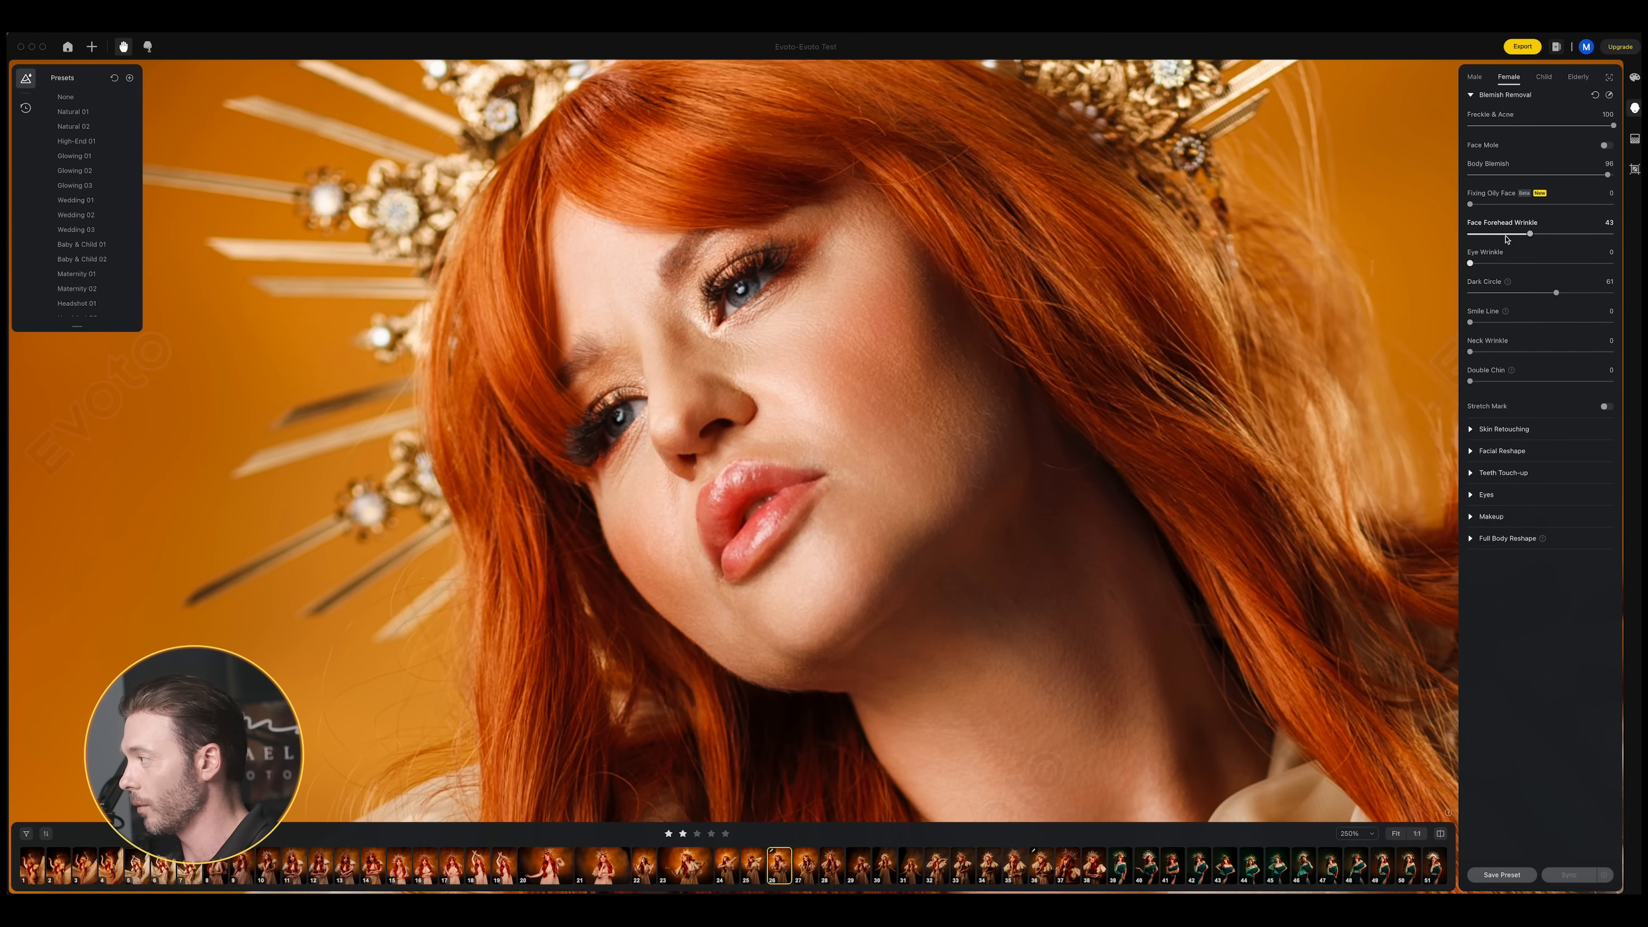
left_click_drag(1469, 263, 1557, 263)
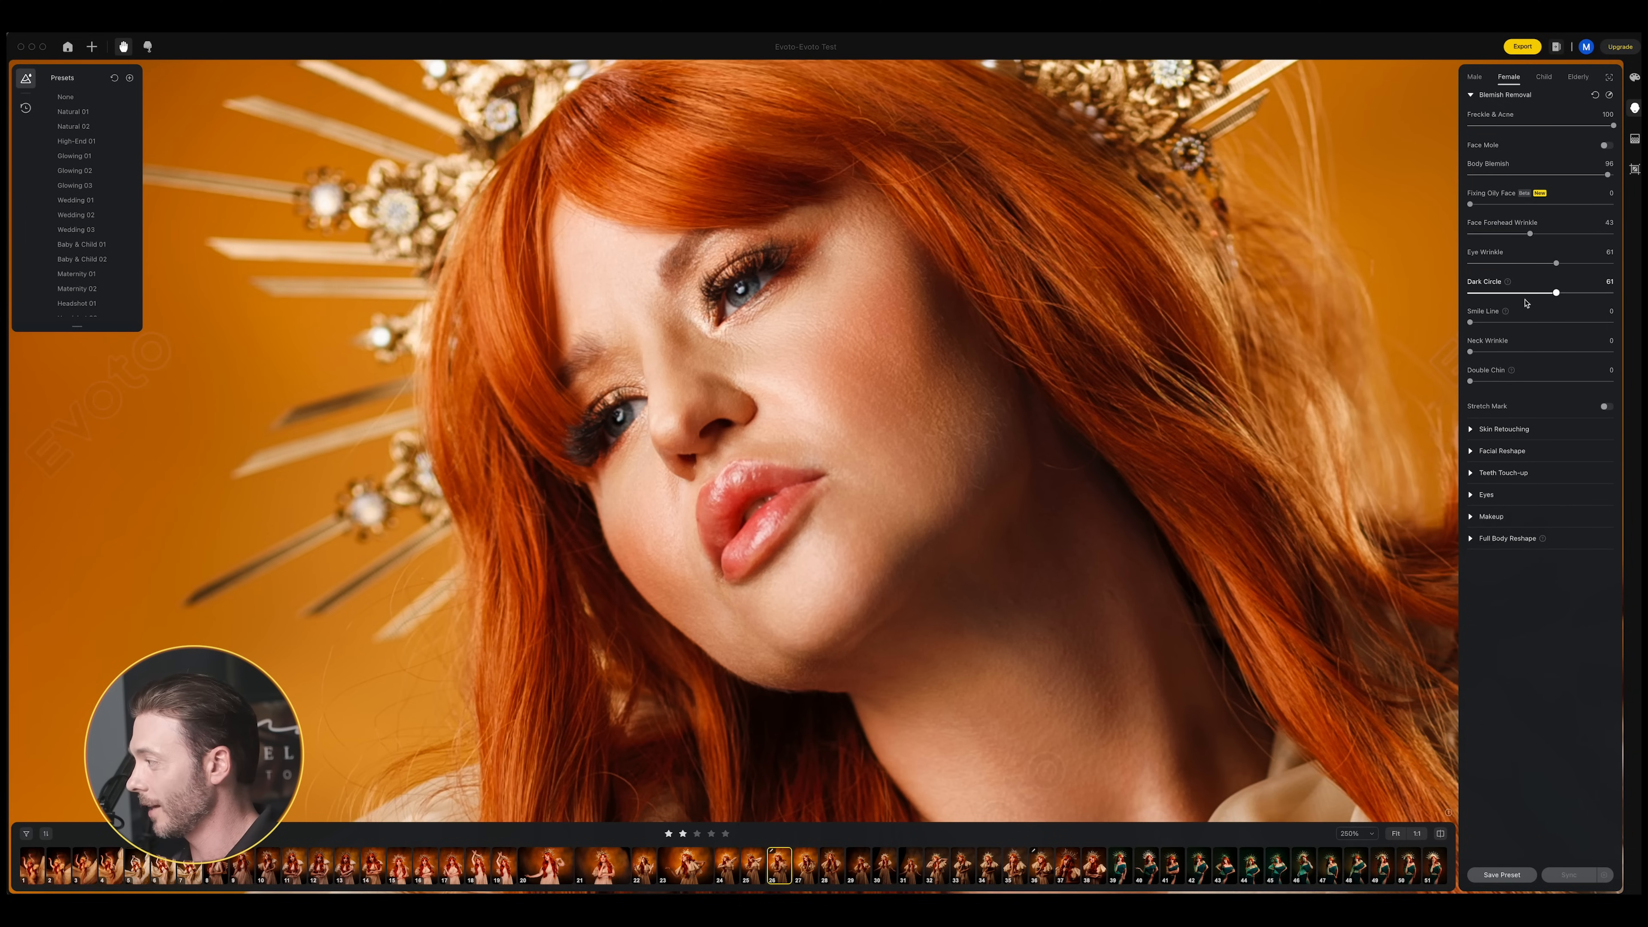
Try Neck Wrinkle removal at 88 on the woman's neck and return the setting to 0.
scroll(940, 363, "down", 5)
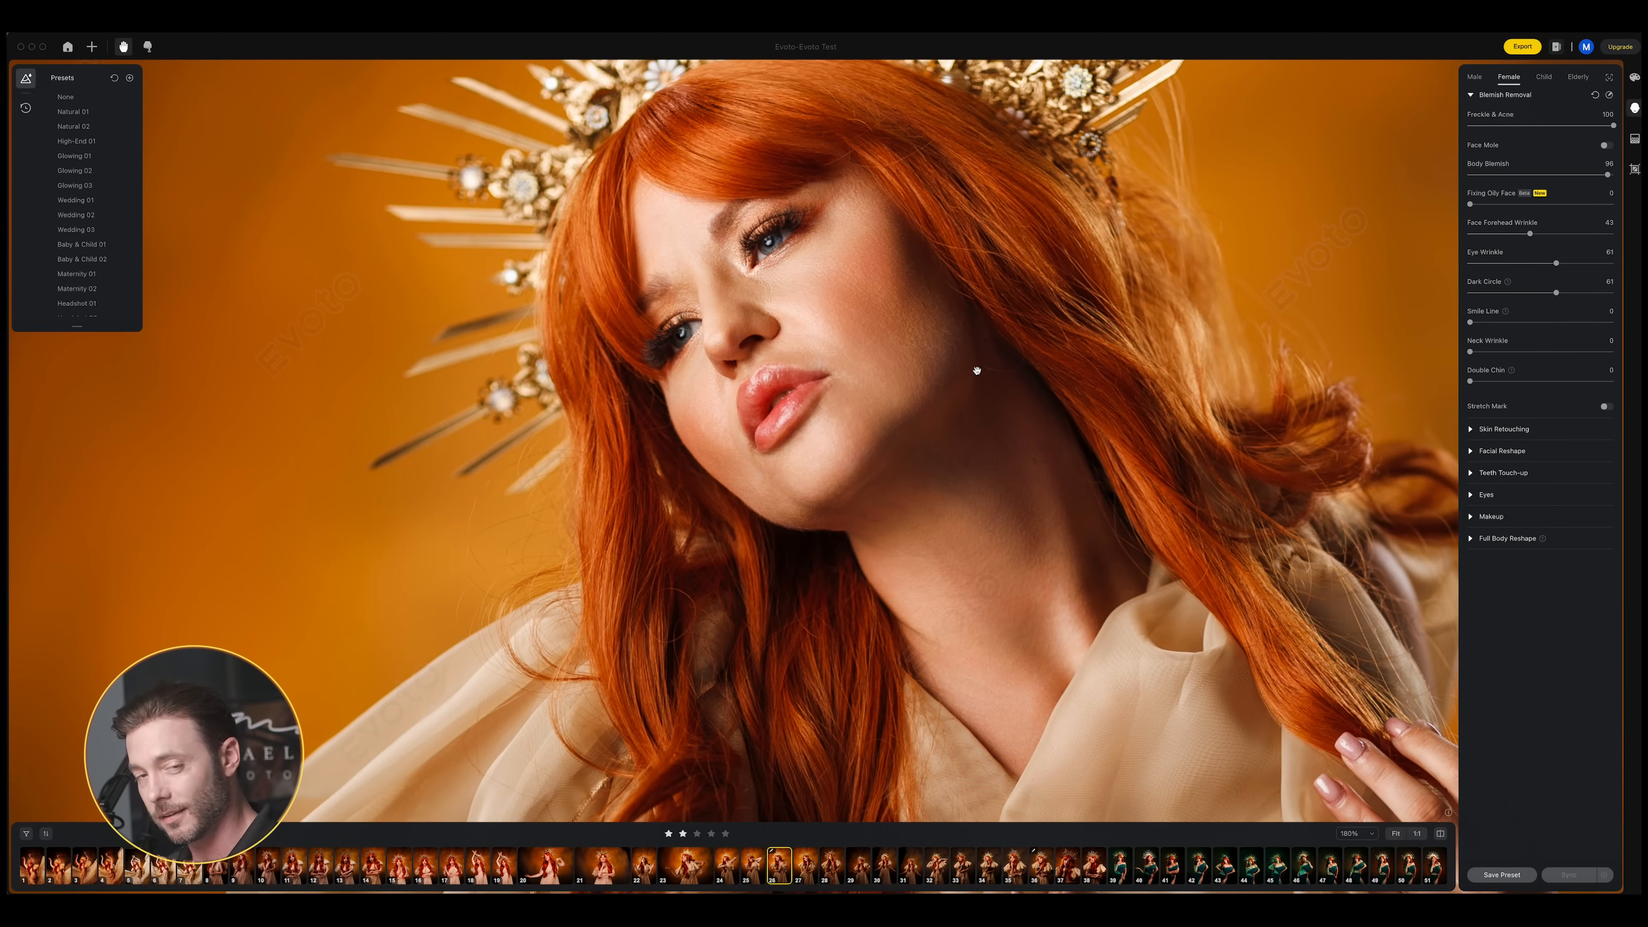
scroll(976, 371, "down", 4)
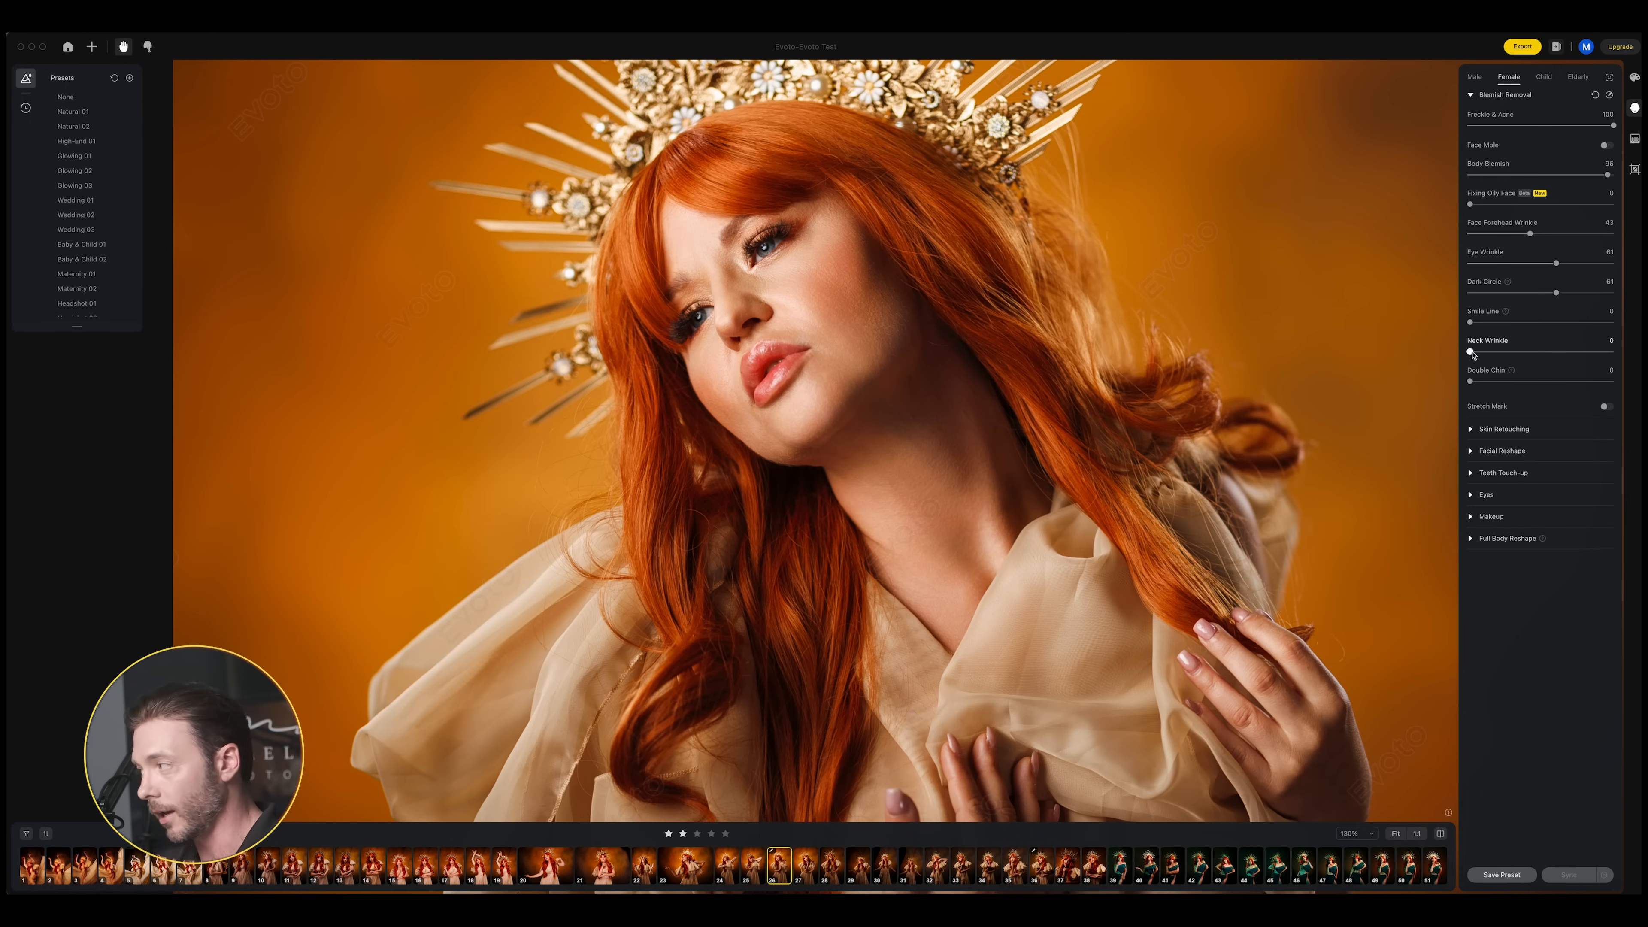
left_click_drag(1470, 352, 1596, 353)
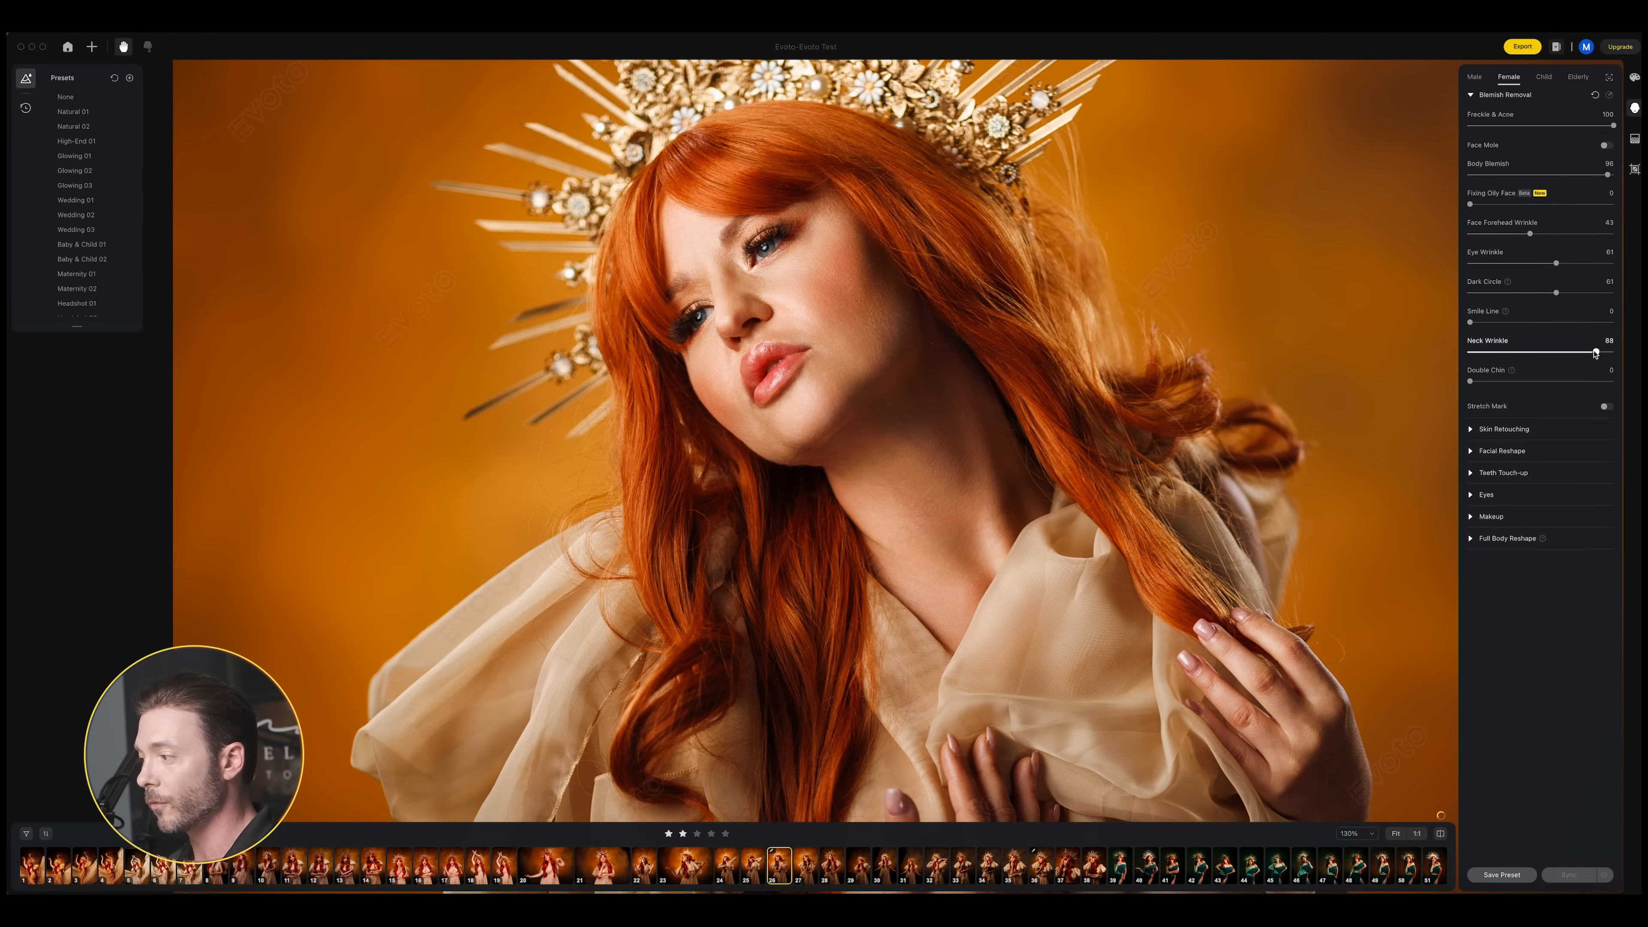
left_click_drag(1596, 353, 1470, 352)
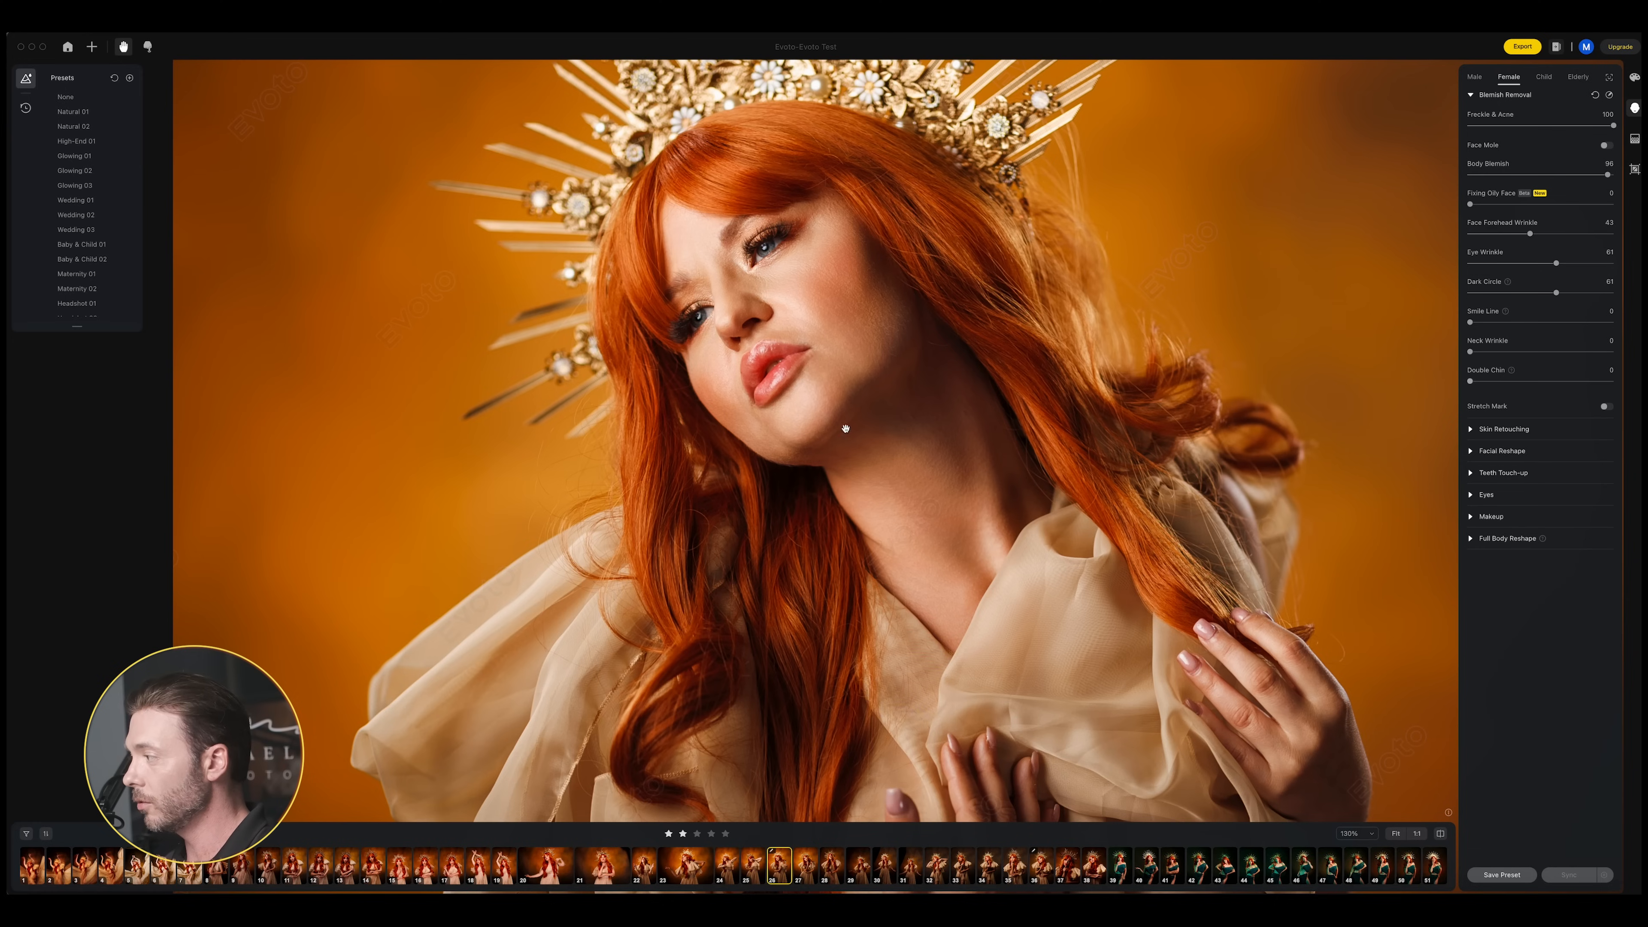
Set Double Chin reduction to 54 for the woman's jawline.
left_click_drag(1470, 381, 1549, 381)
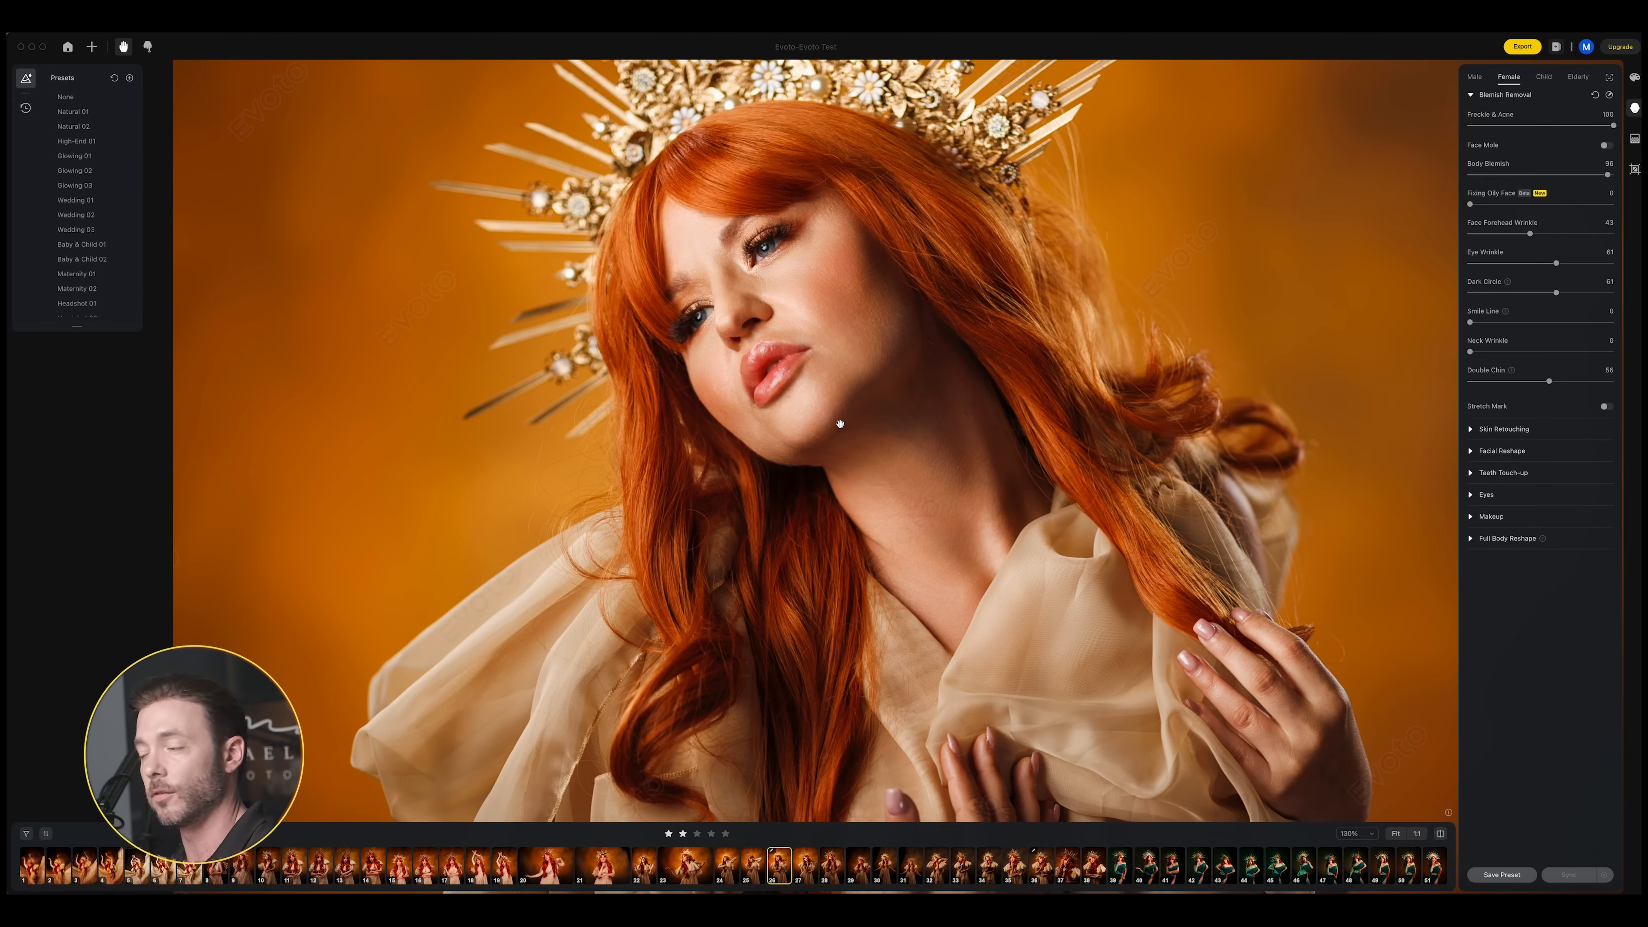
left_click_drag(1549, 381, 1546, 381)
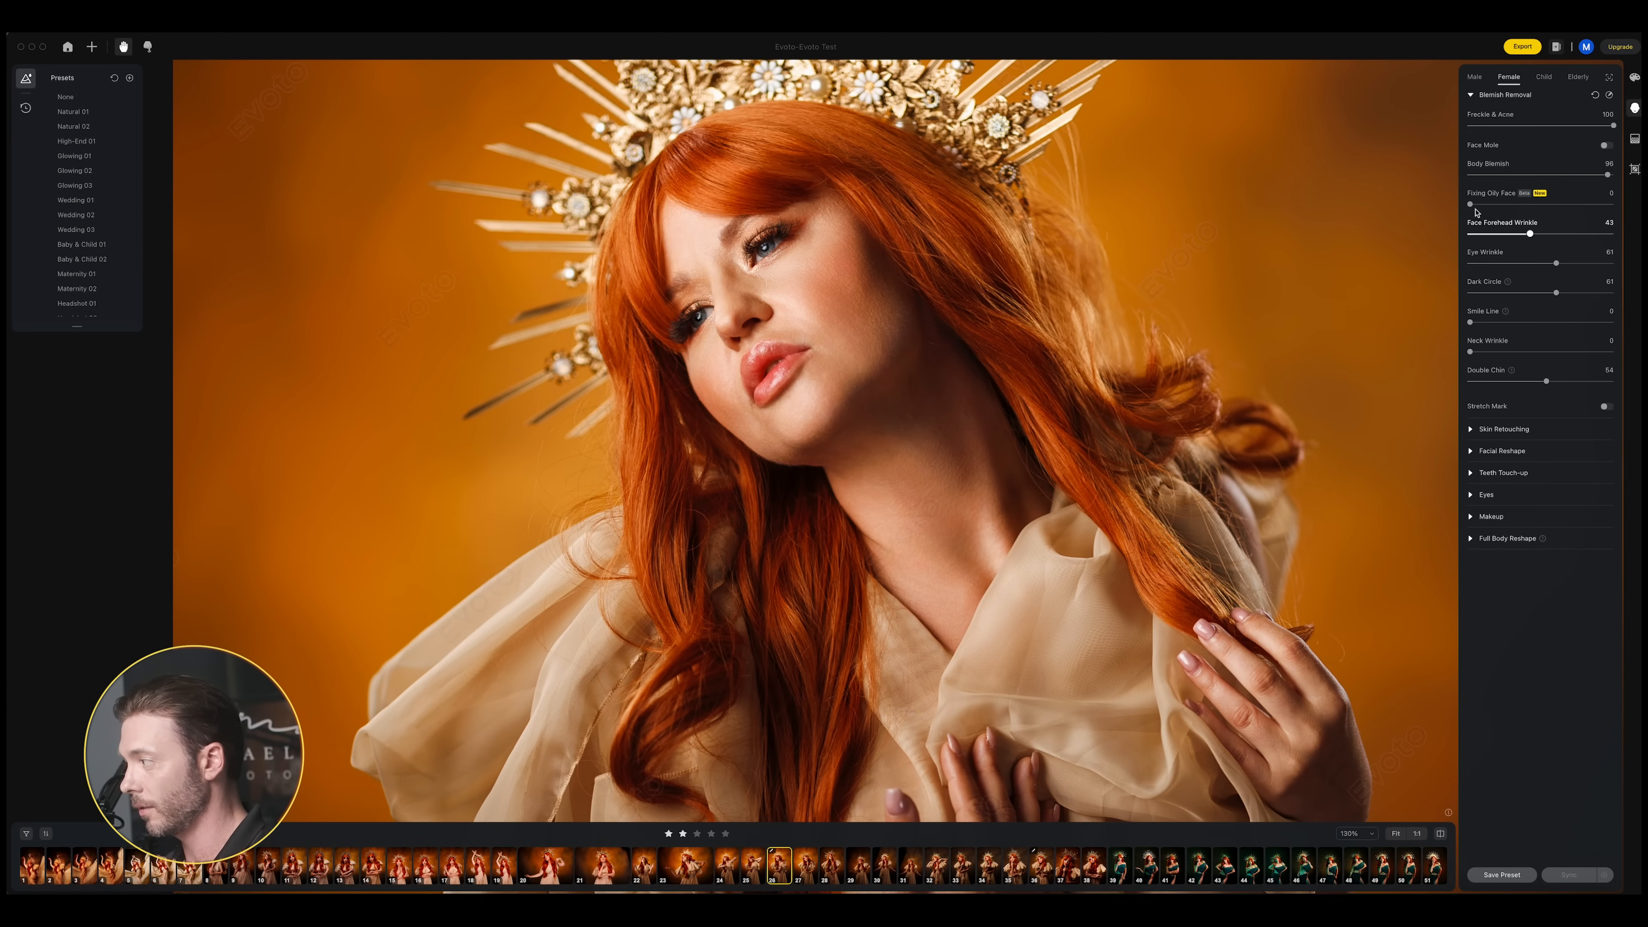
Compare weak and full strengths of Smooth Face Skin (Dodge & Burn) in Skin Retouching on the cheek and set it to 52.
left_click(1473, 430)
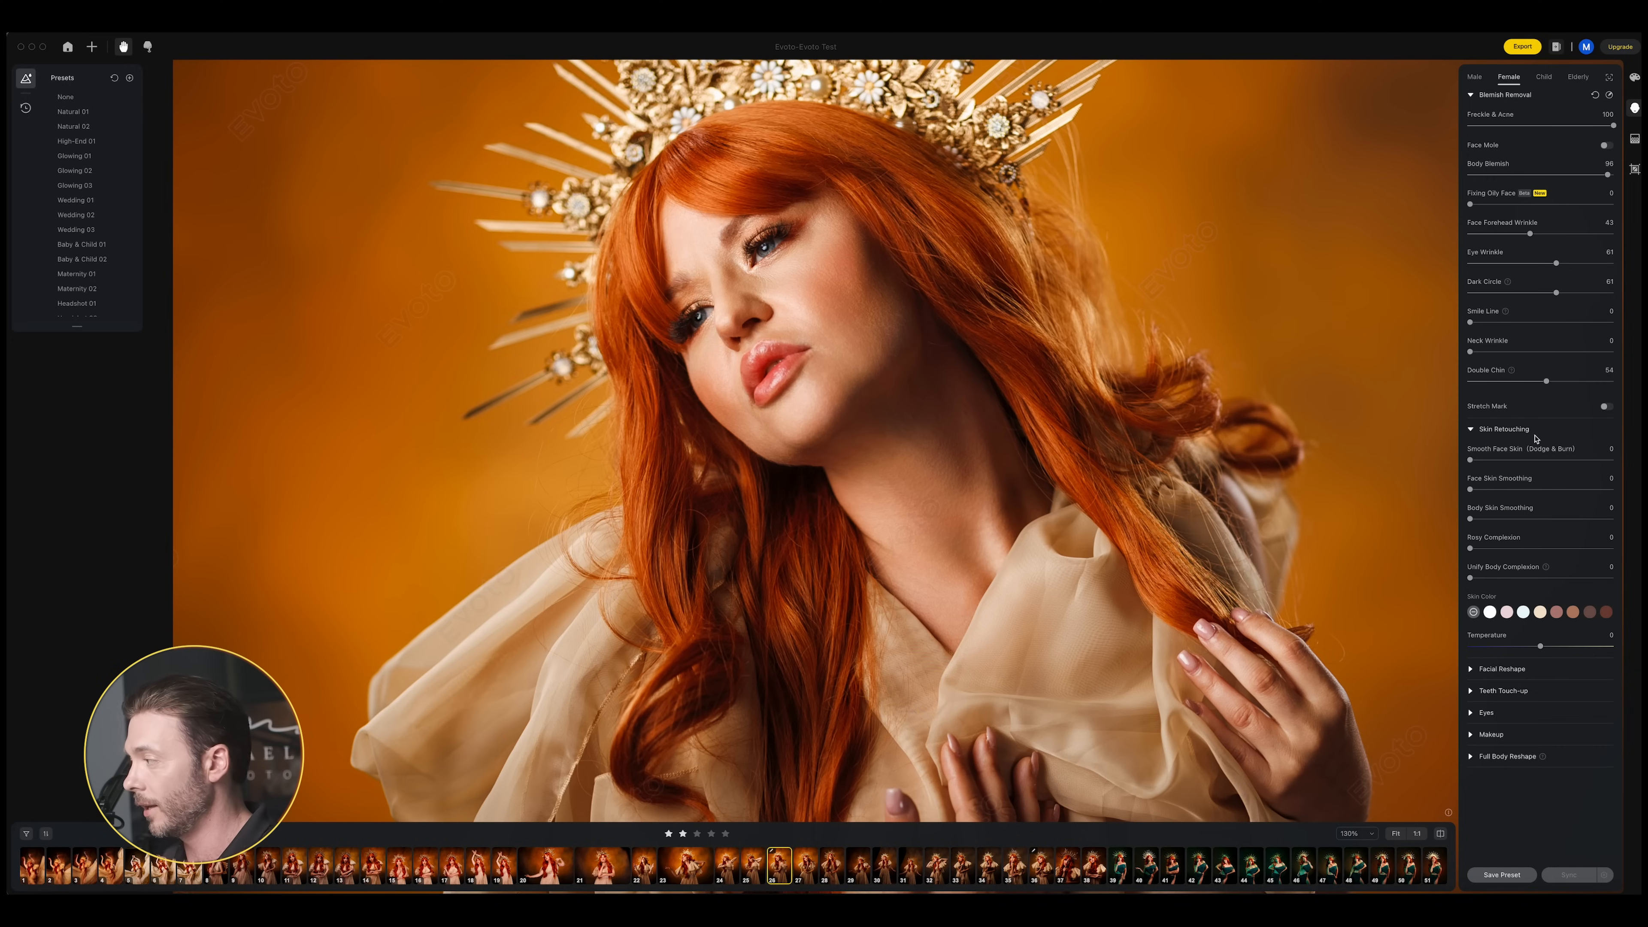
left_click_drag(1469, 461, 1555, 459)
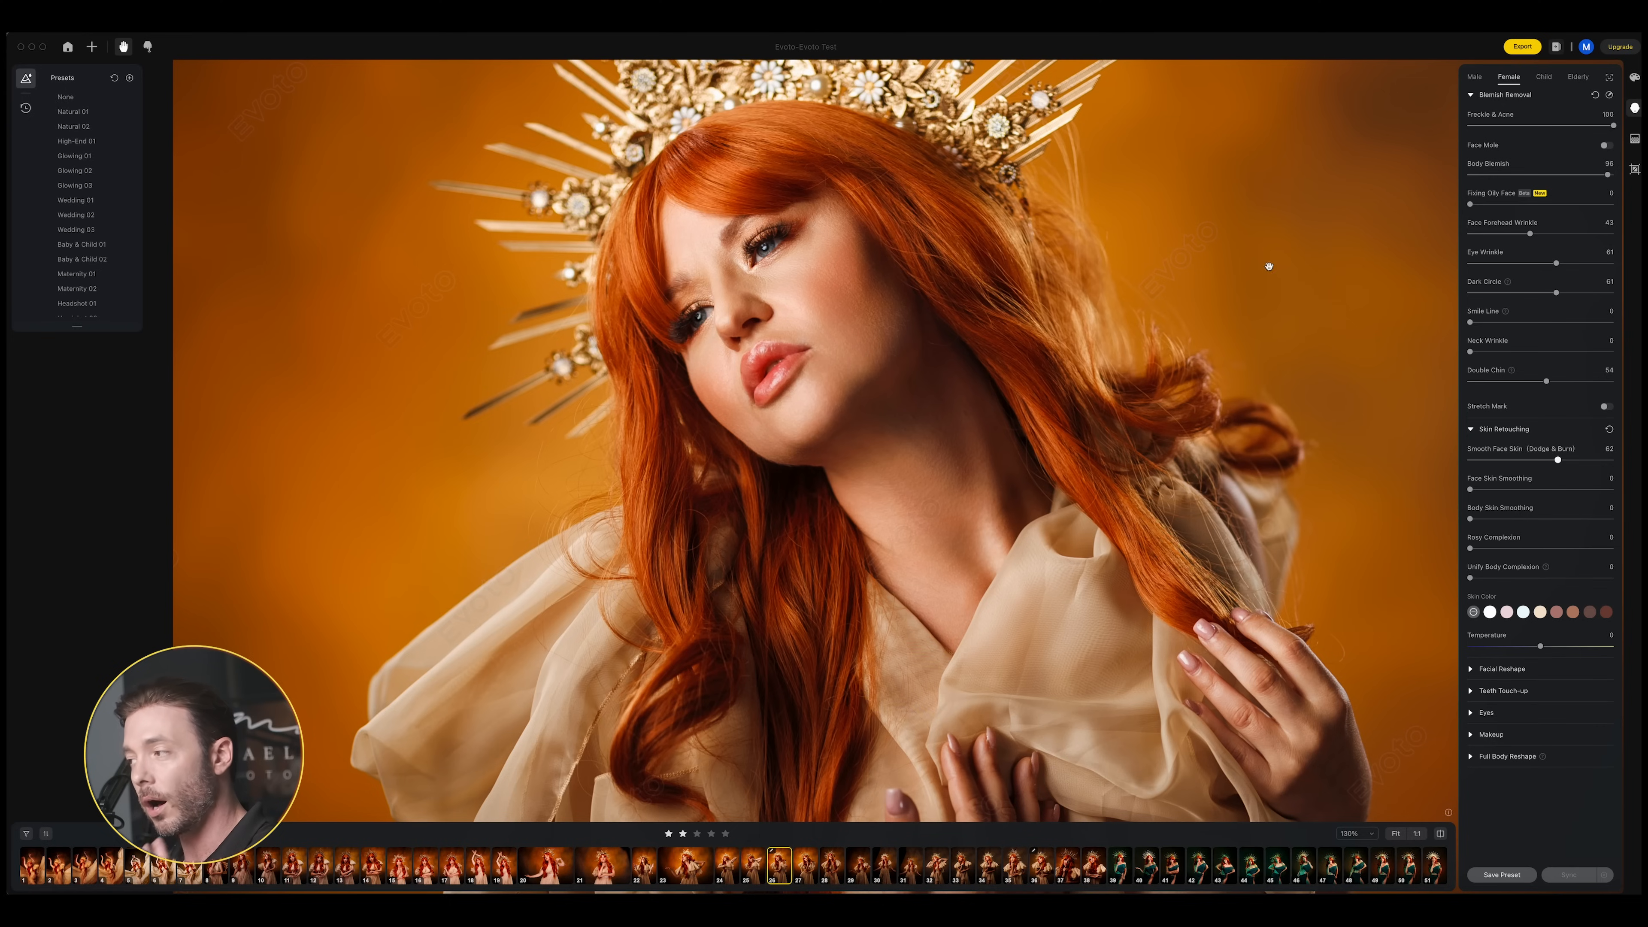
scroll(772, 253, "up", 3)
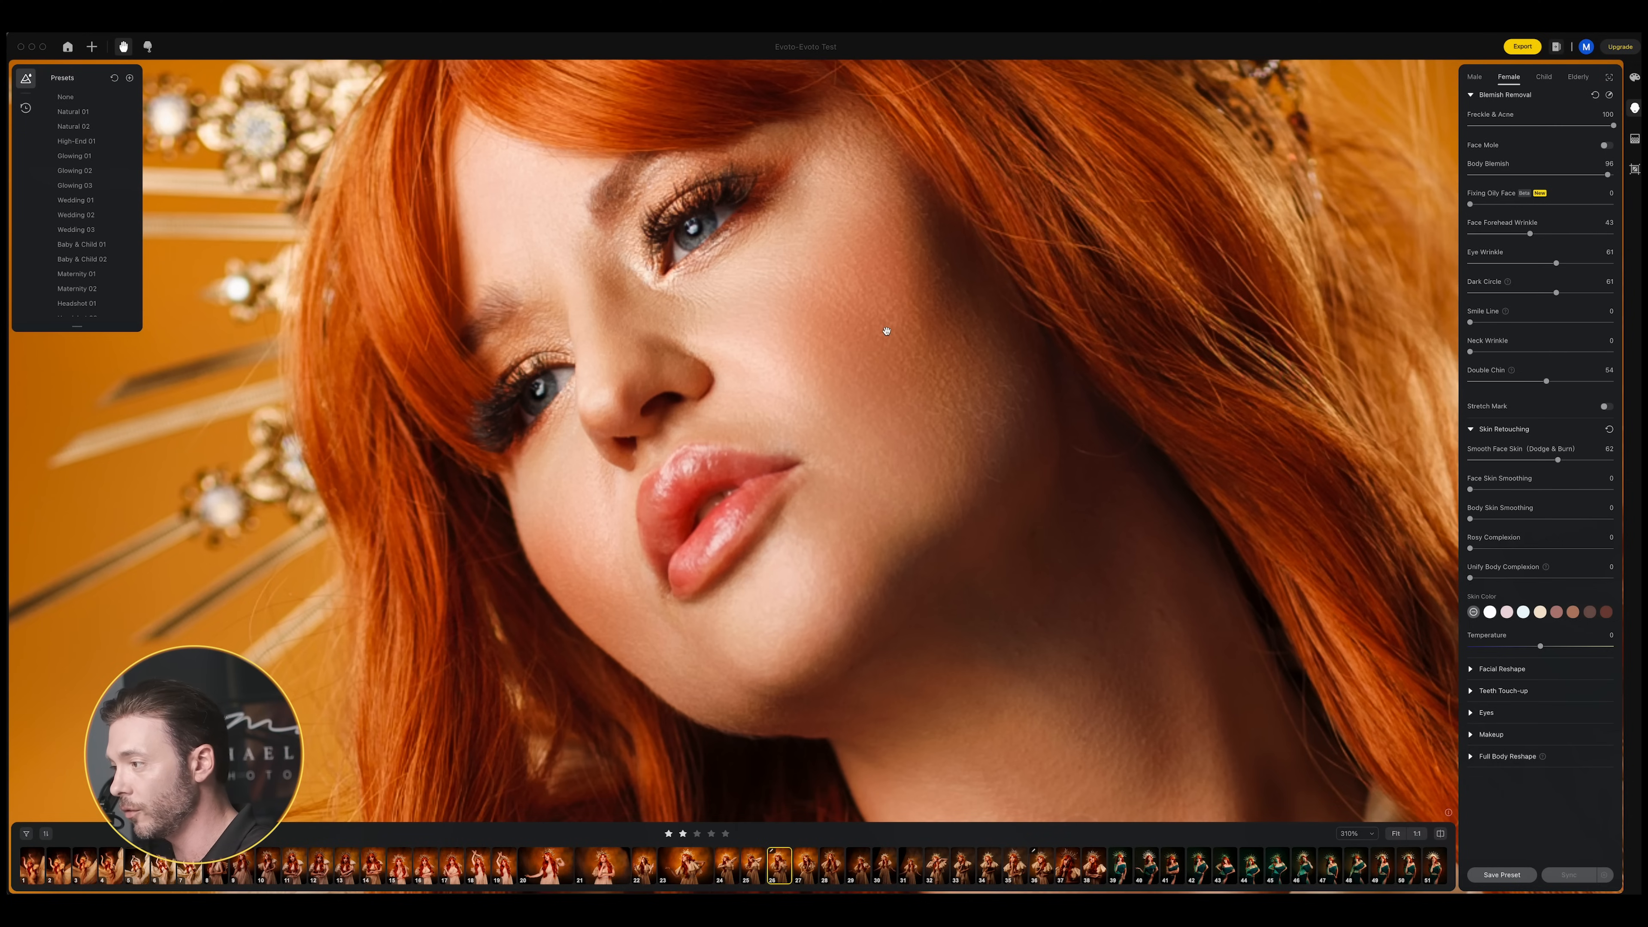
left_click_drag(1556, 460, 1533, 465)
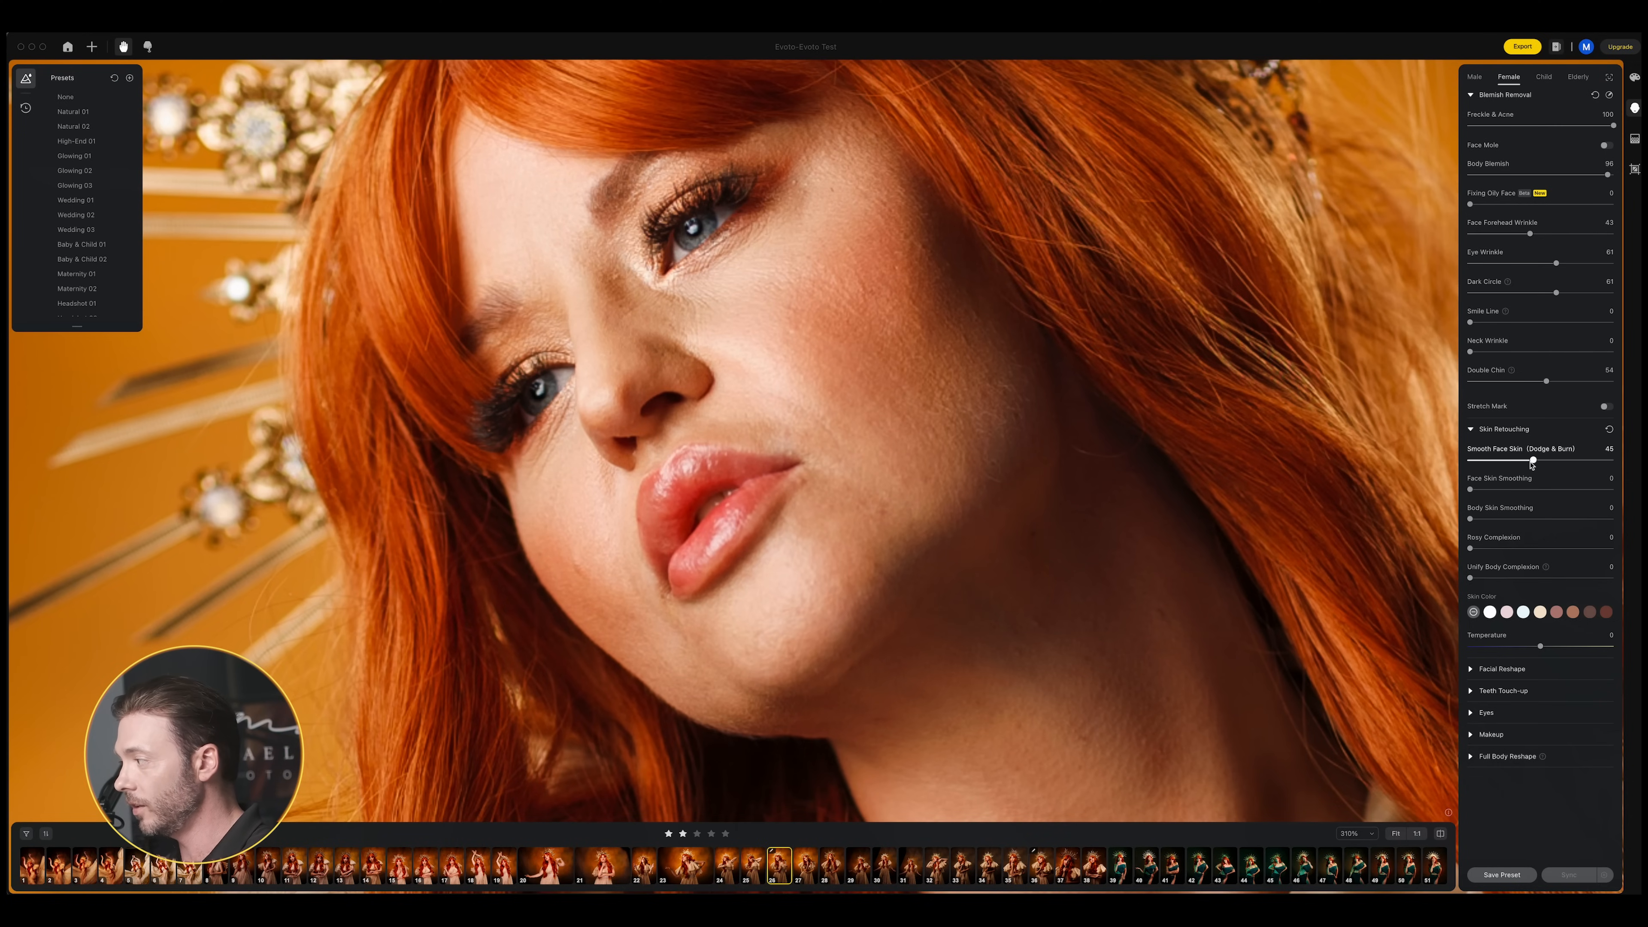
left_click_drag(1534, 461, 1613, 459)
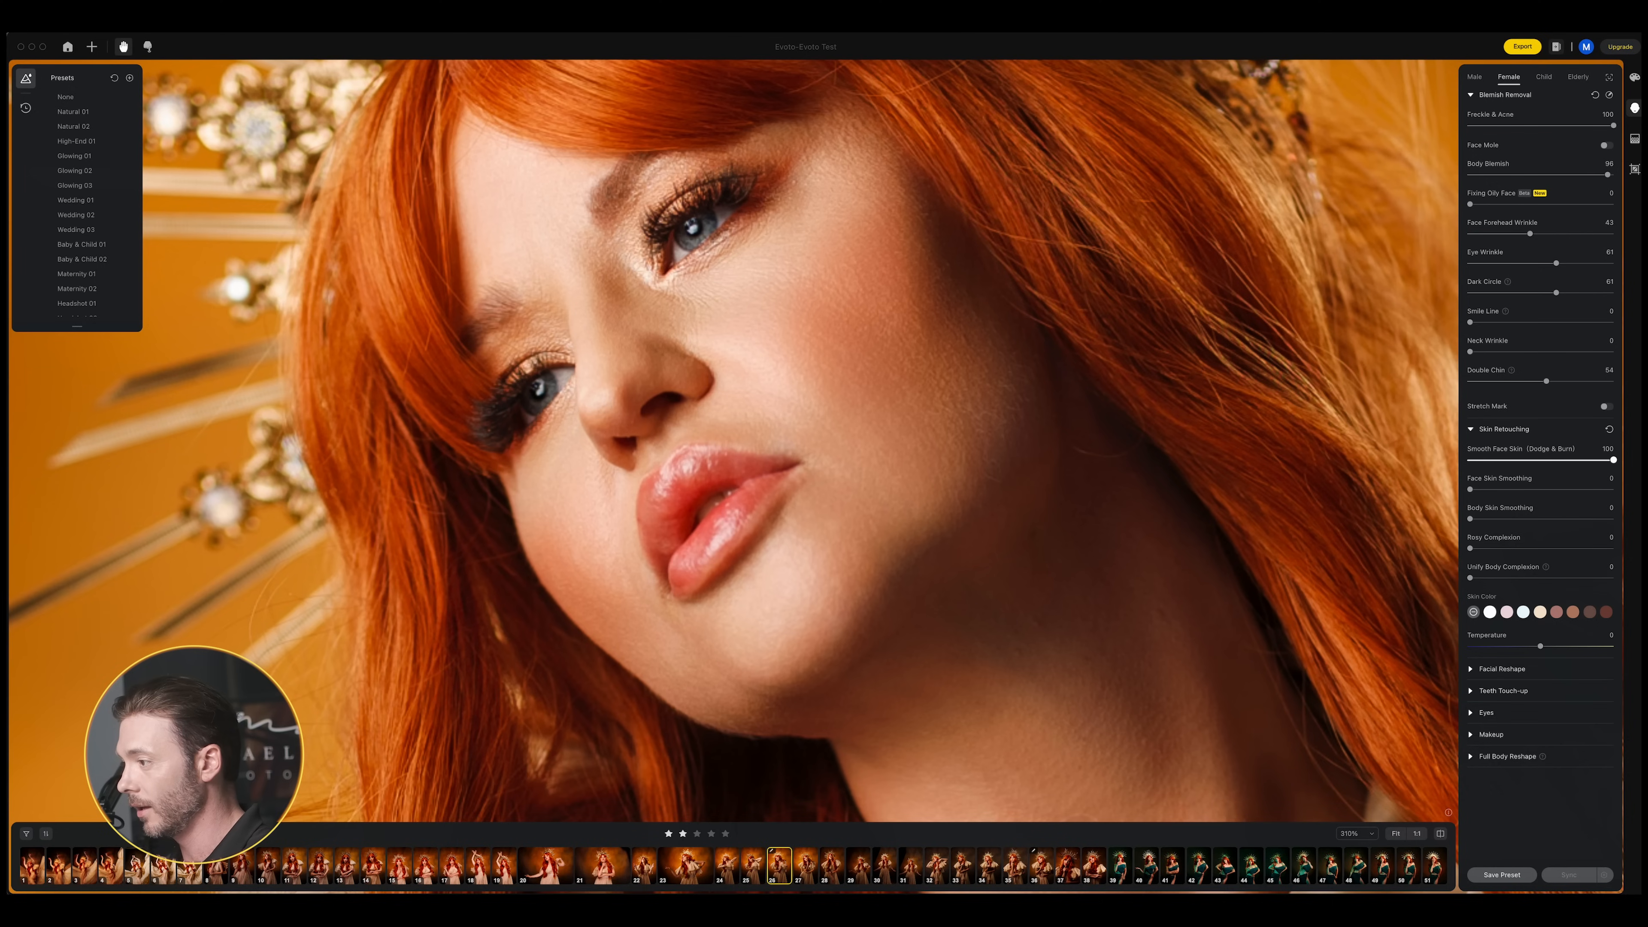
left_click(1469, 460)
left_click(1544, 460)
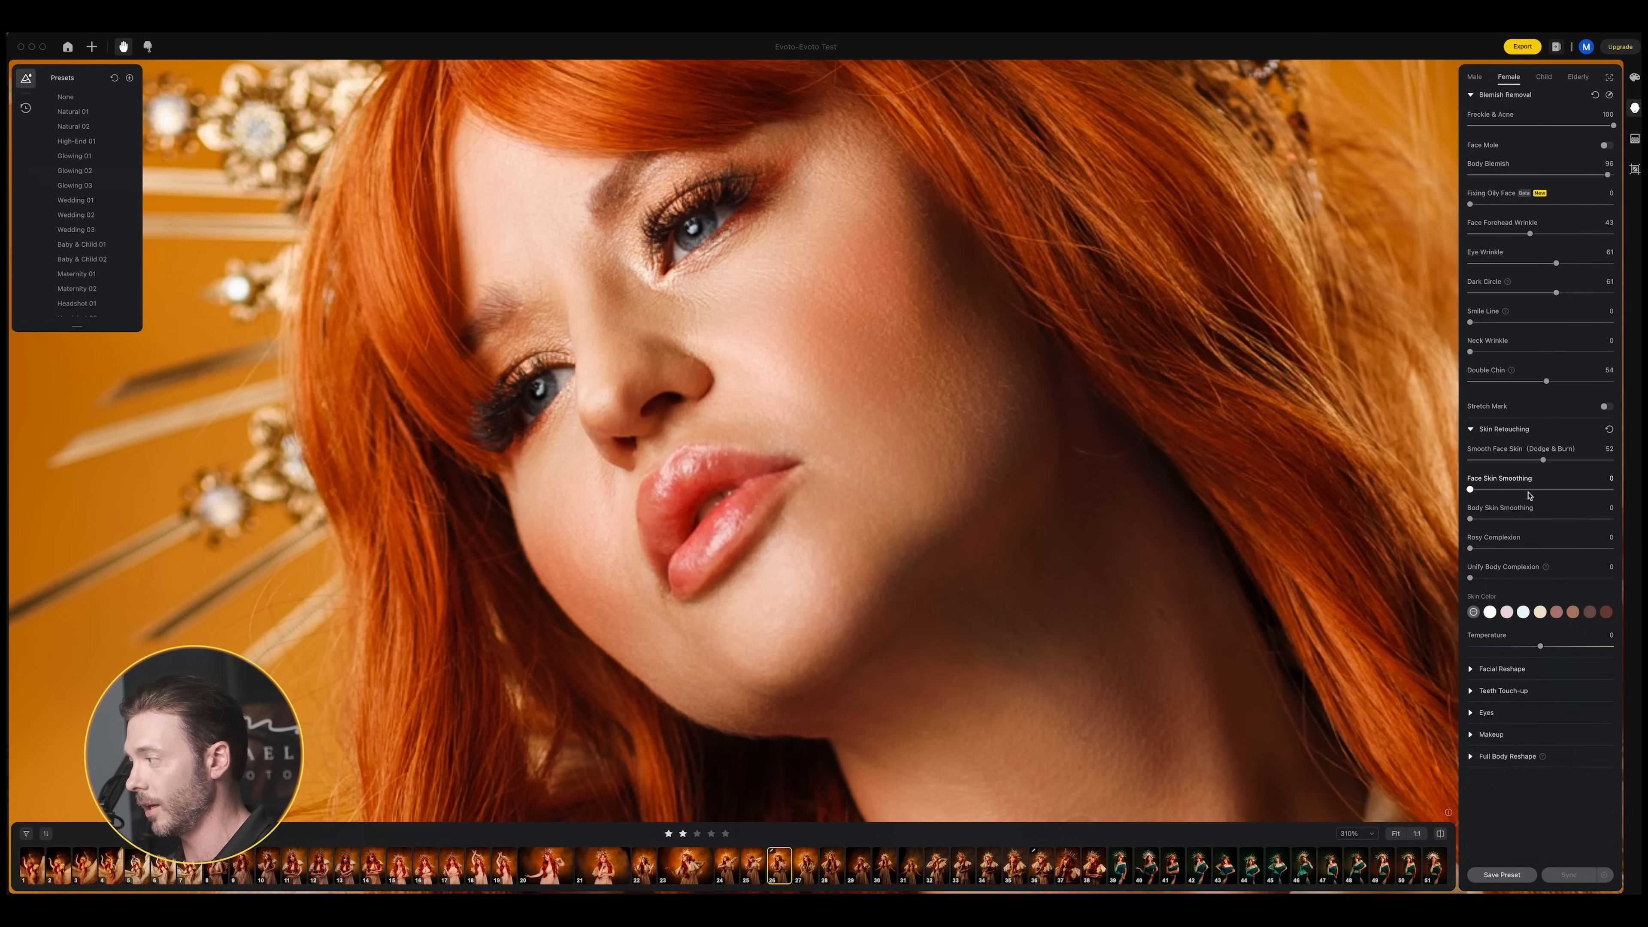
Try a strong Face Skin Smoothing of 84 on the woman's face and settle on about 46.
left_click(1575, 491)
left_click_drag(1578, 493, 1600, 492)
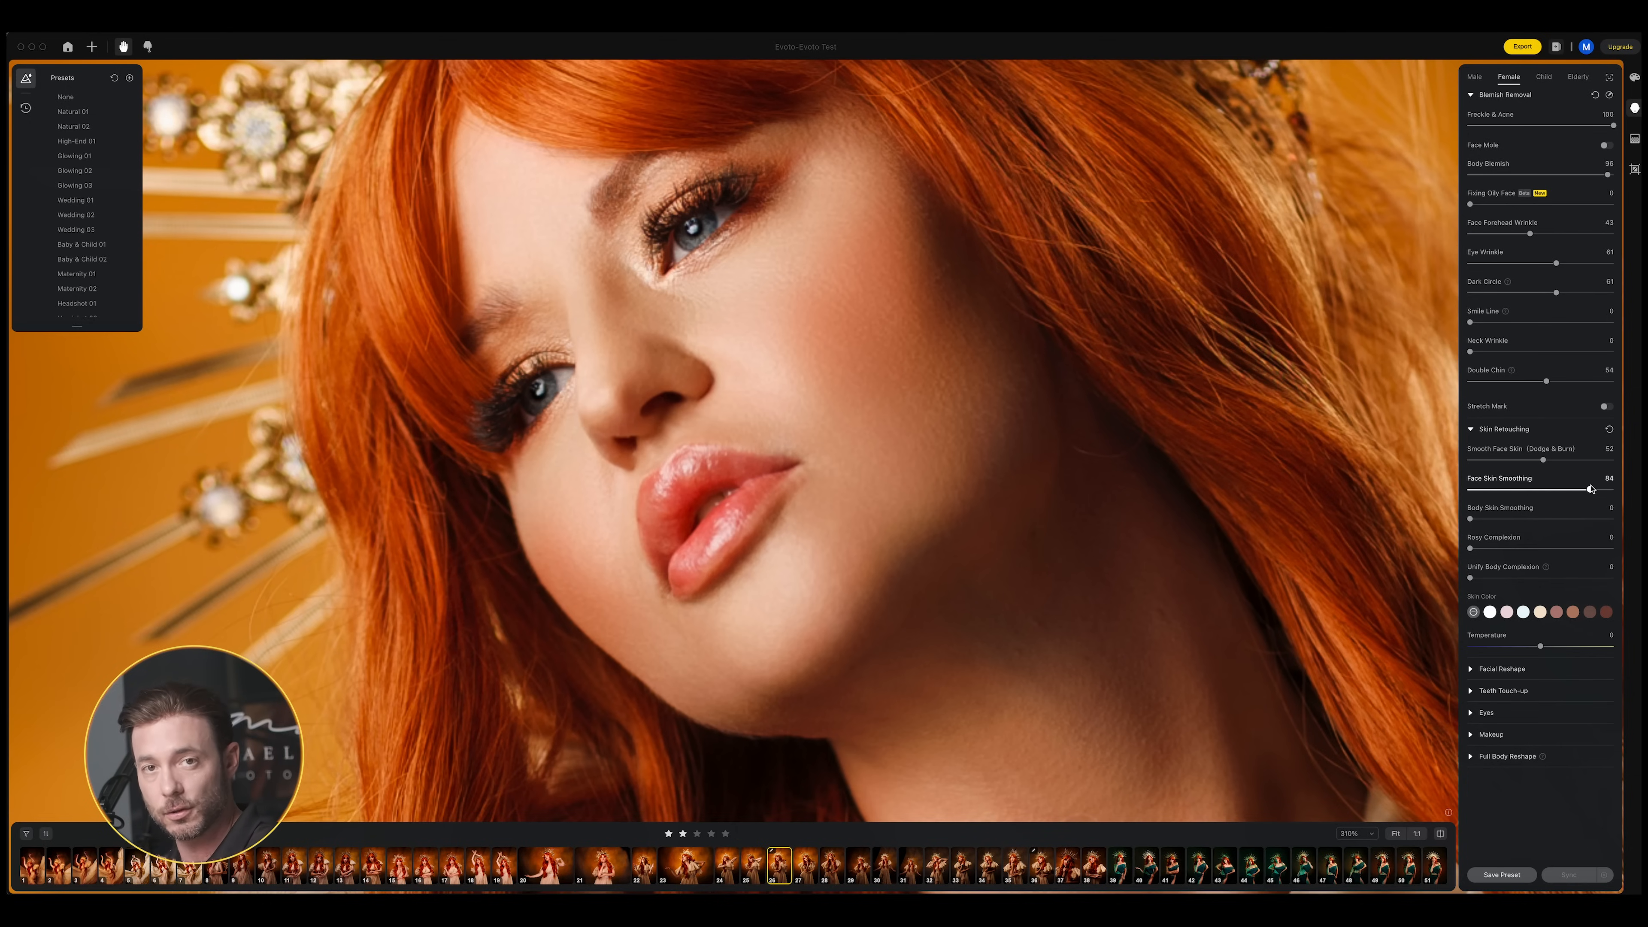
left_click(1525, 490)
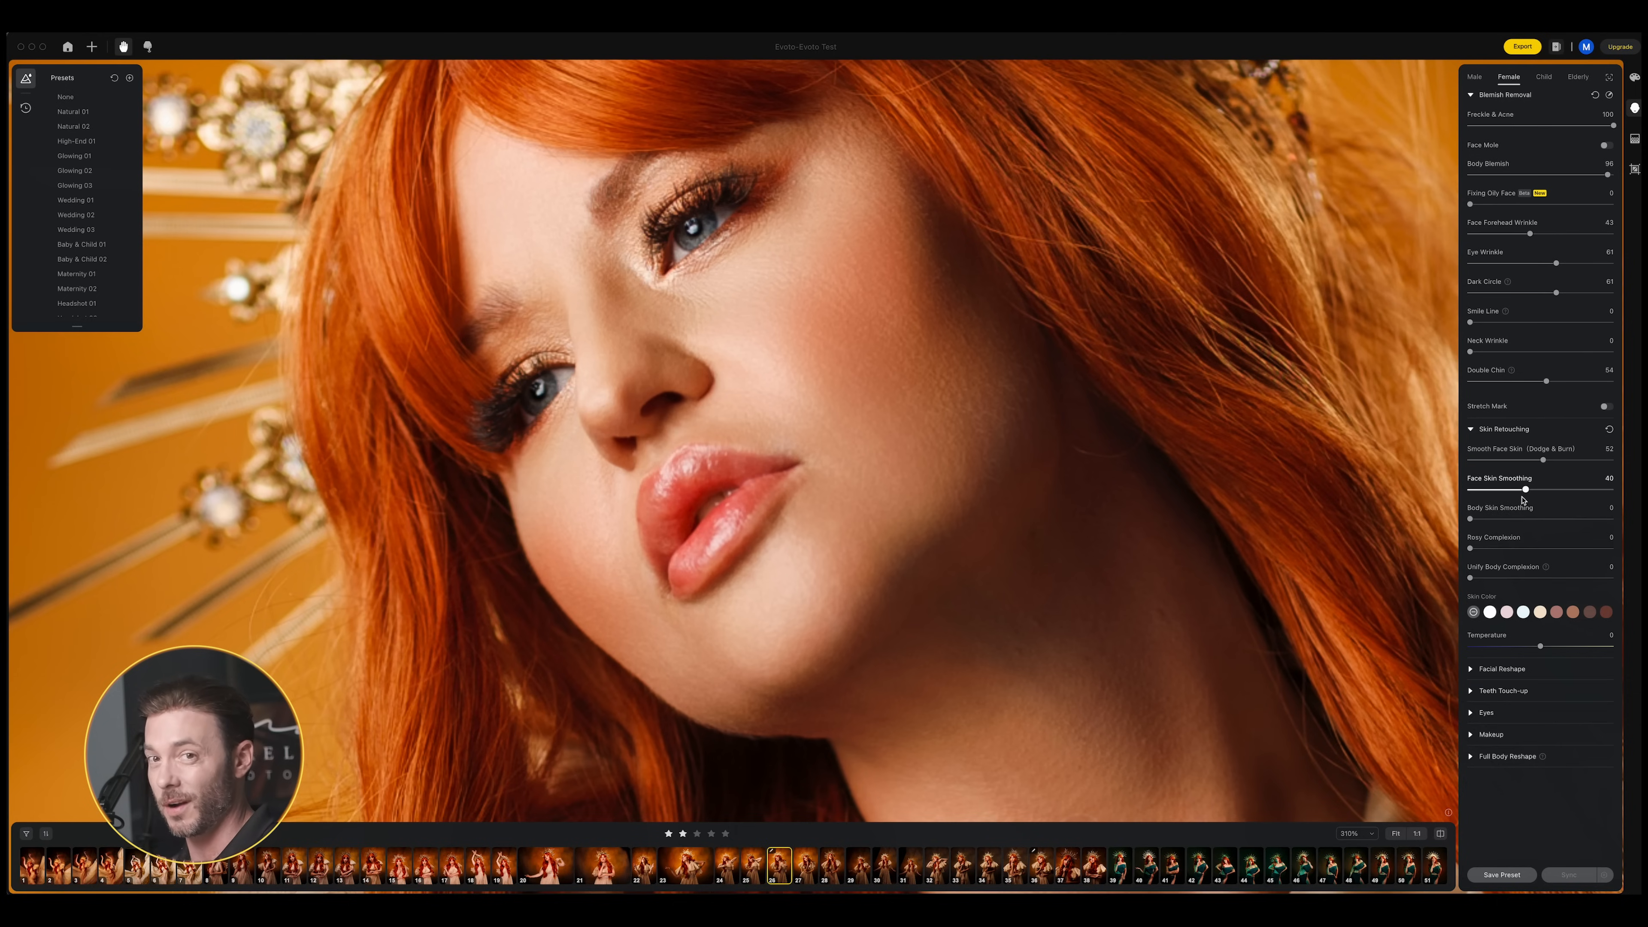
mouse_move(1526, 490)
left_mouse_down()
mouse_move(1510, 491)
mouse_move(1537, 504)
left_mouse_up()
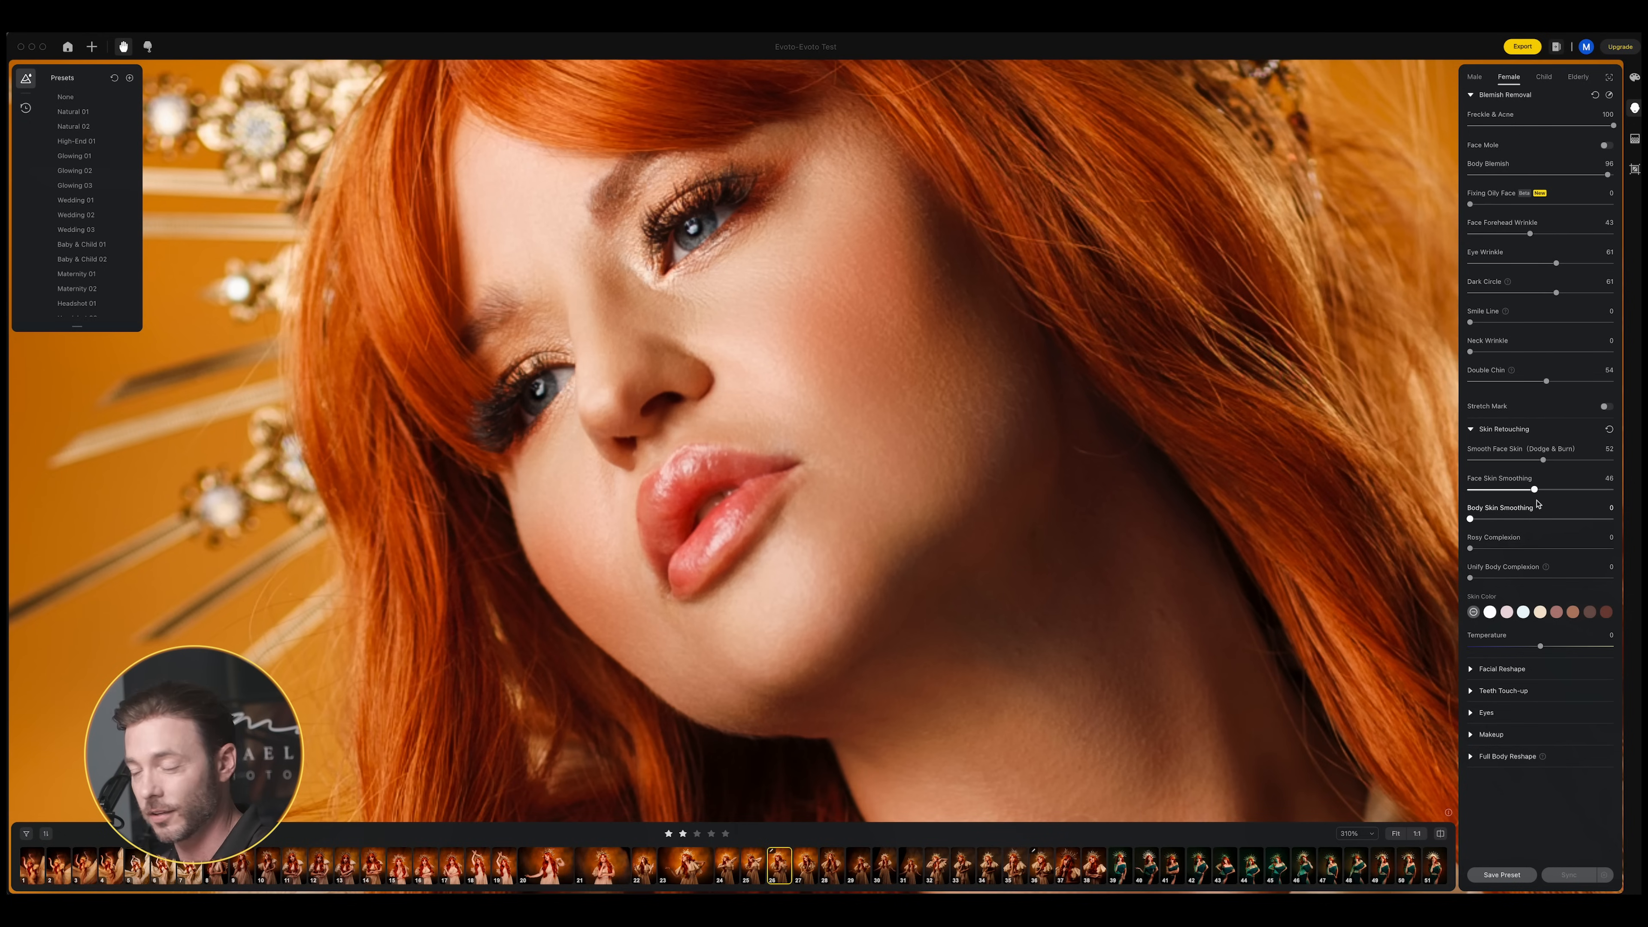
Set Body Skin Smoothing to 69 and inspect the skin on the woman's arms and hands.
left_click_drag(1156, 639, 1111, 493)
scroll(1108, 518, "down", 8)
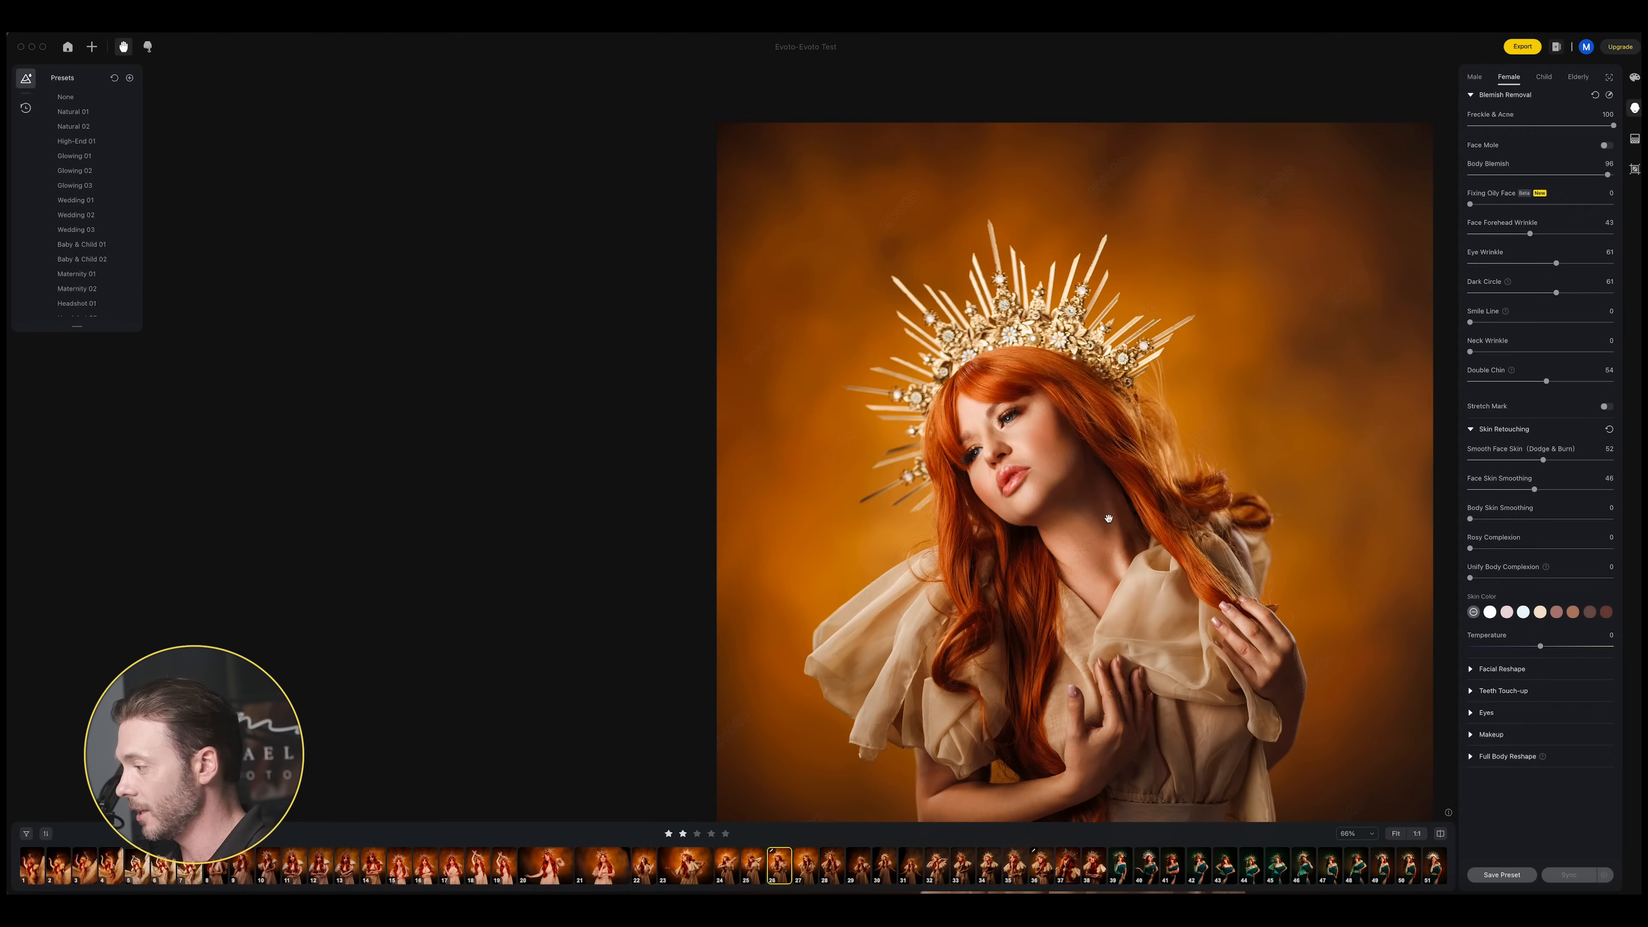
scroll(1108, 518, "up", 6)
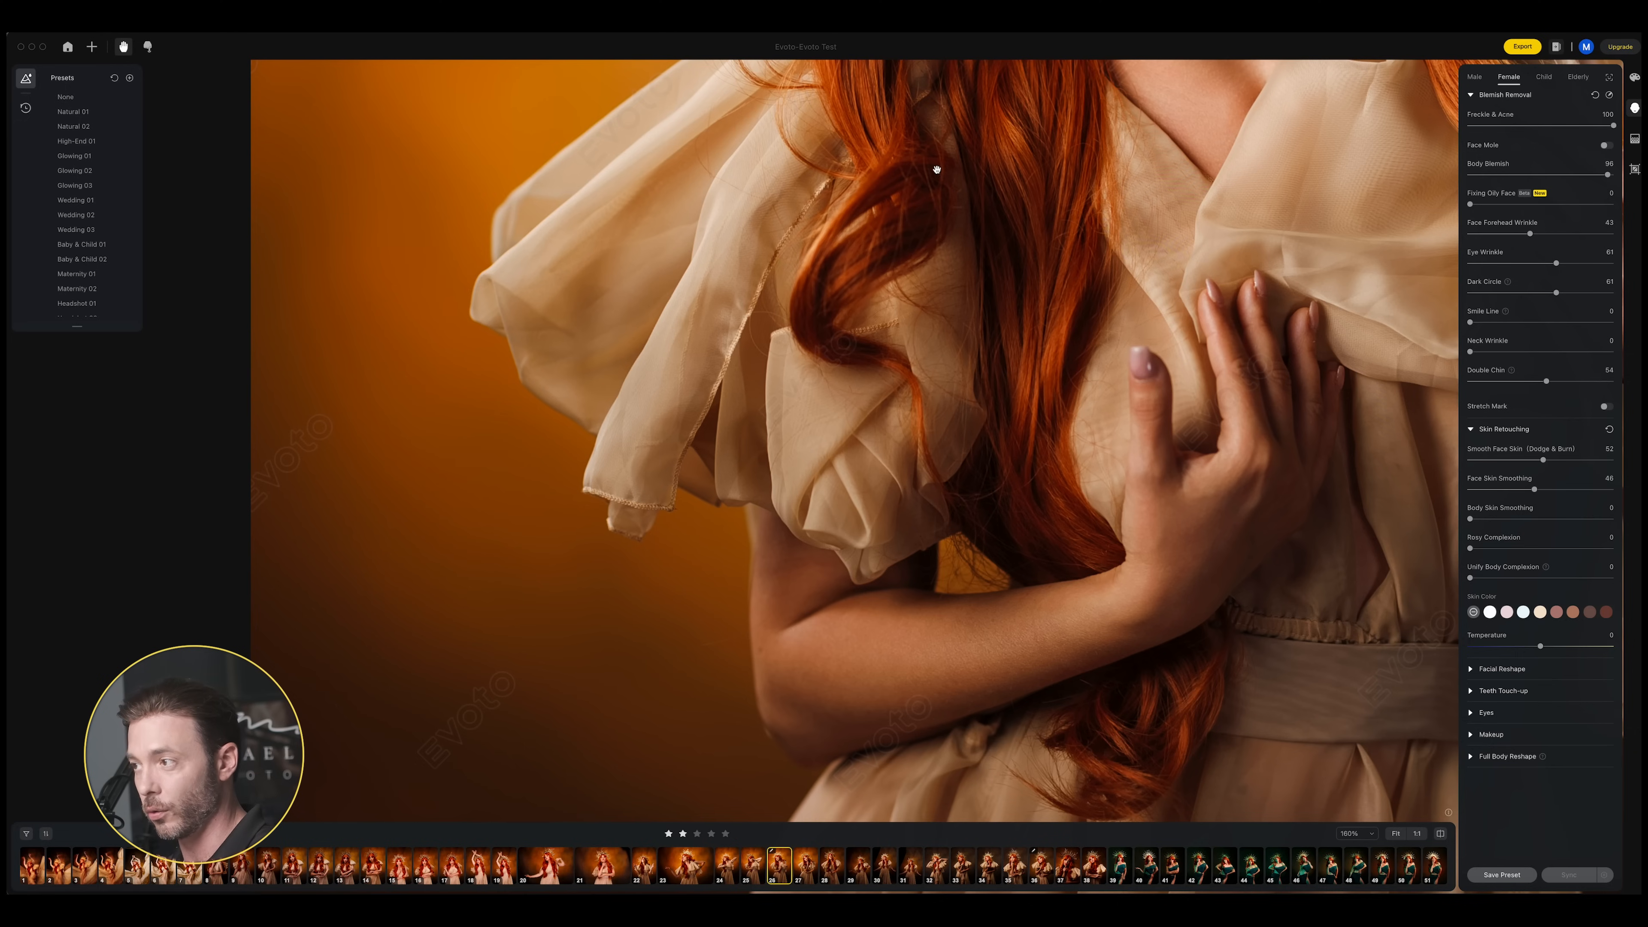
left_click_drag(938, 166, 960, 600)
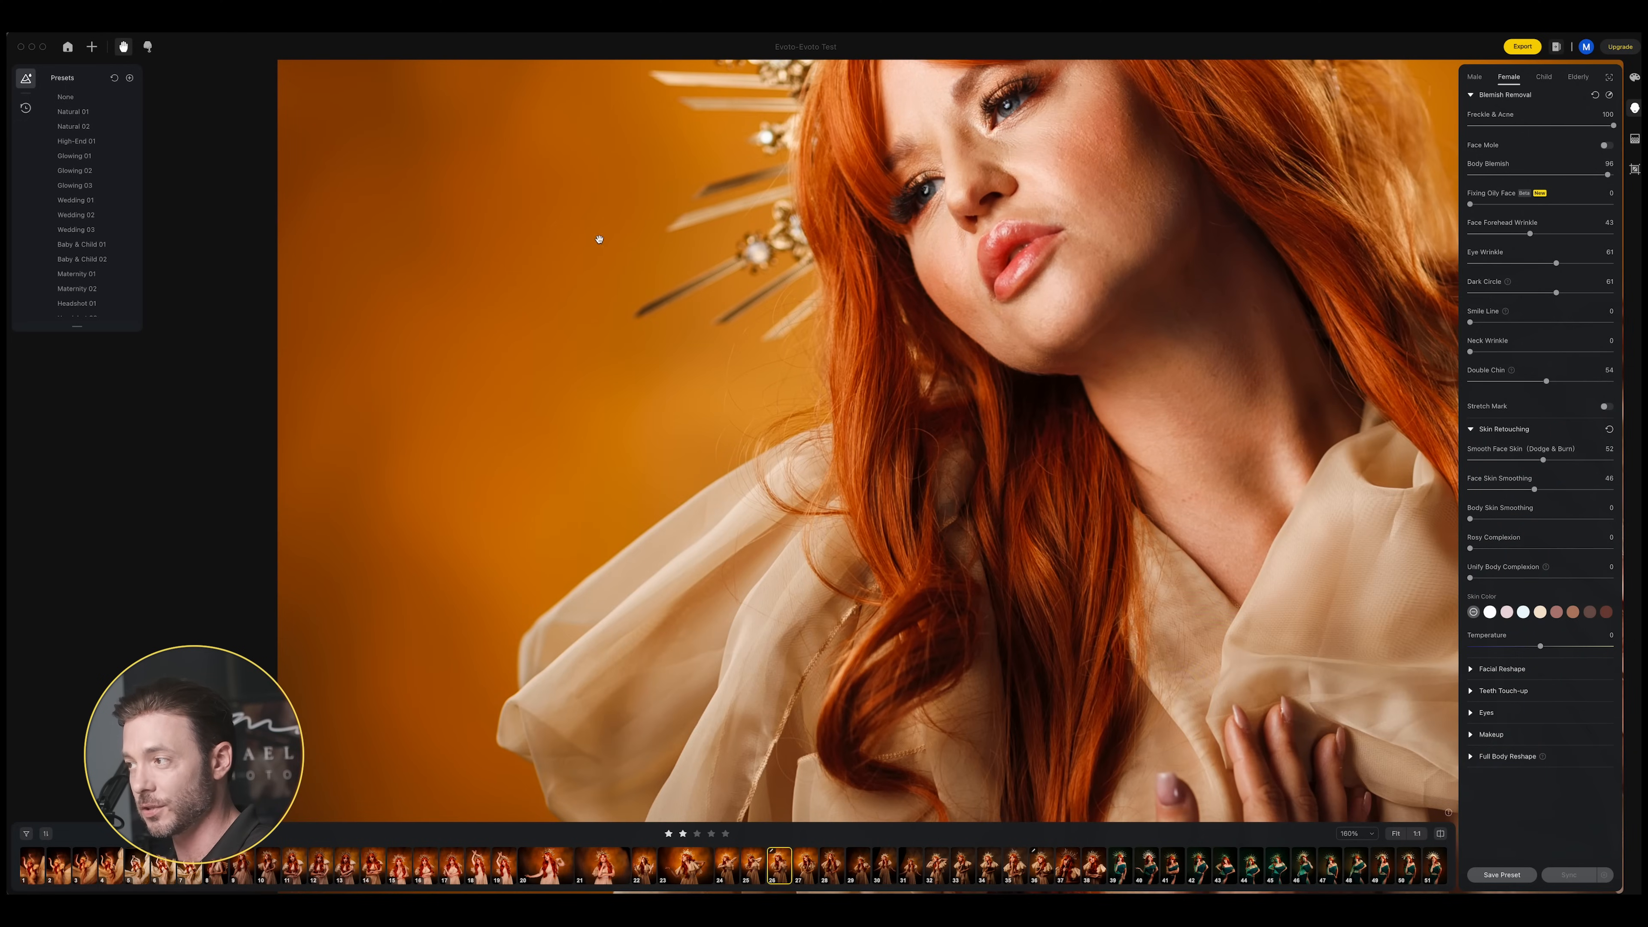
left_click_drag(953, 224, 968, 359)
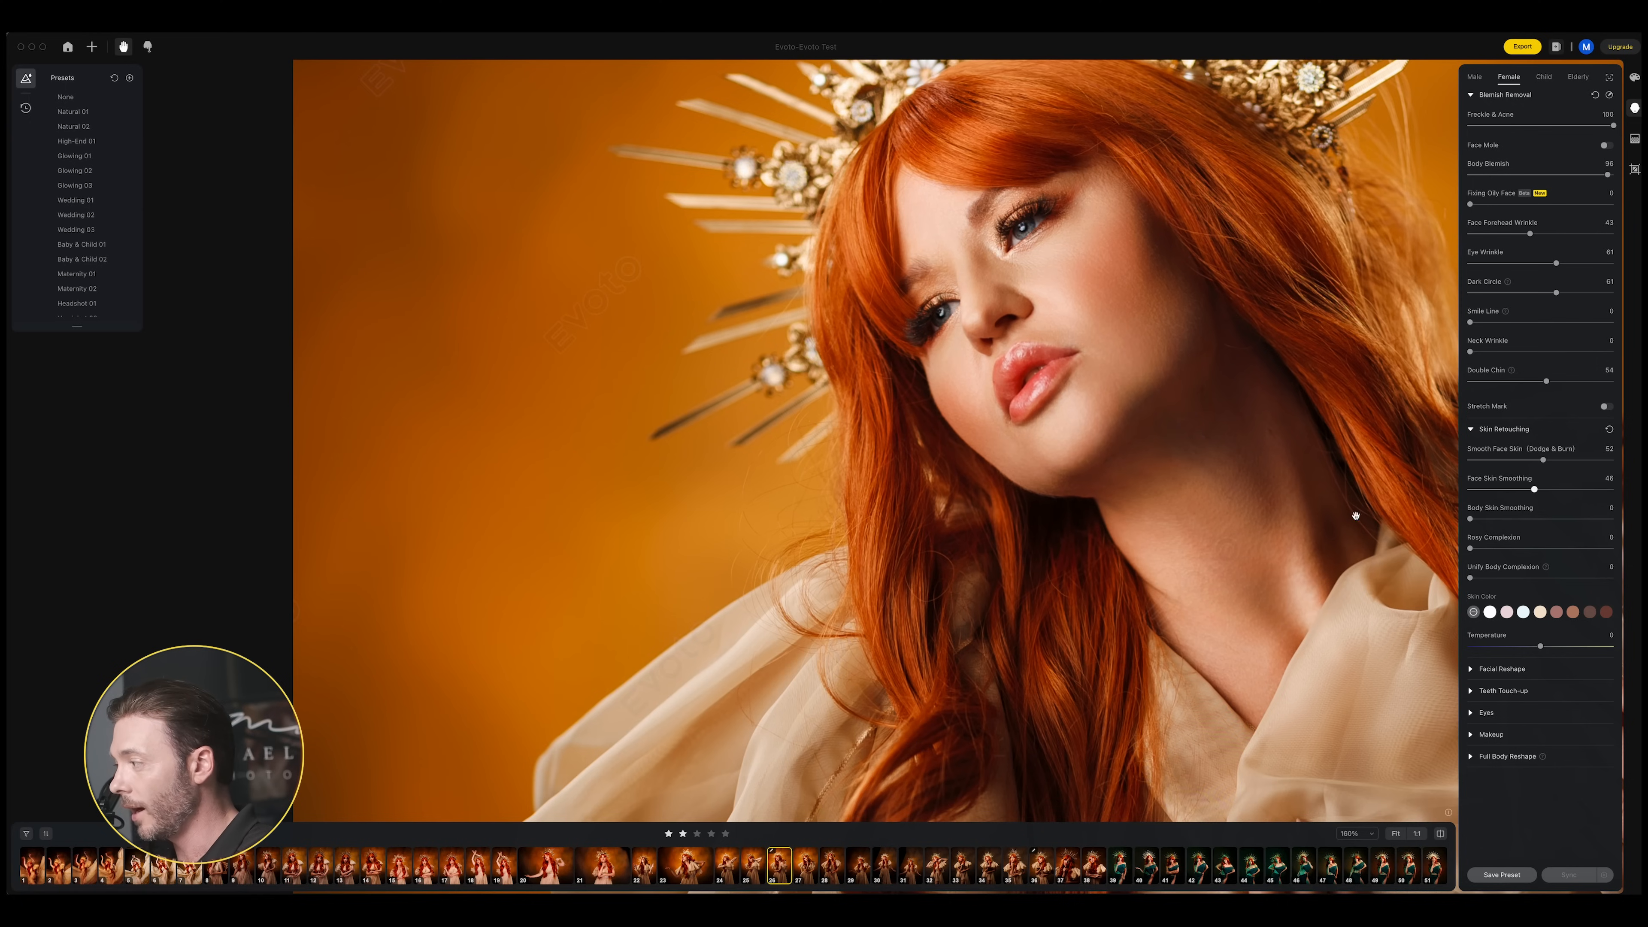
scroll(1127, 348, "down", 10)
scroll(1127, 349, "down", 5)
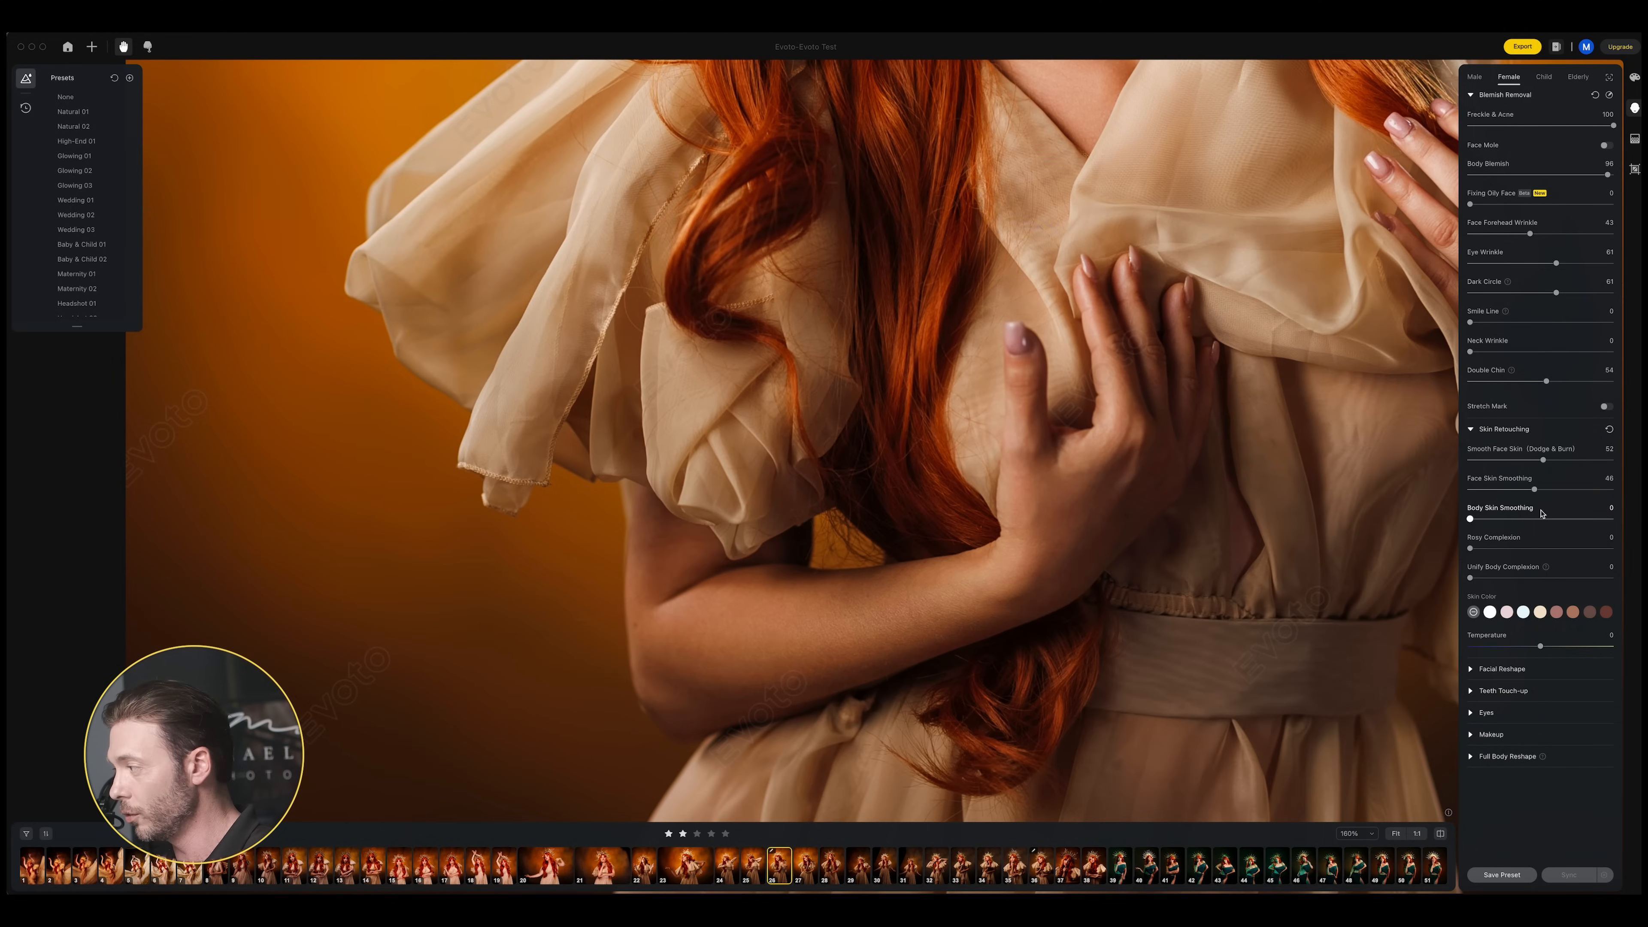
left_click_drag(1470, 519, 1564, 518)
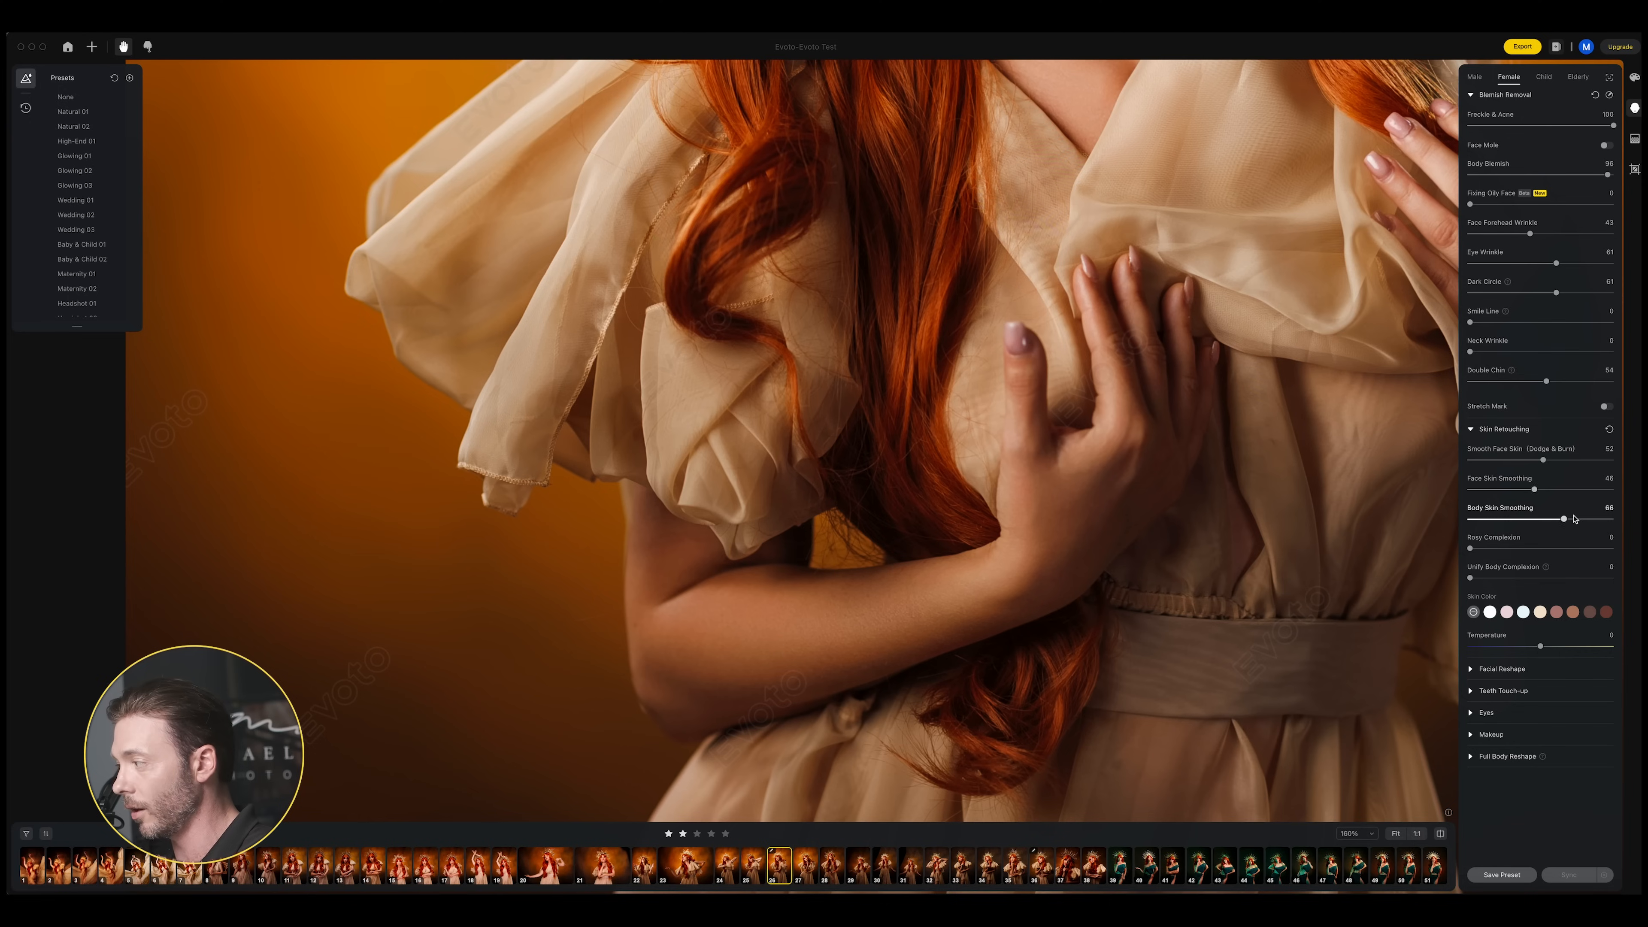
left_click_drag(1564, 519, 1568, 519)
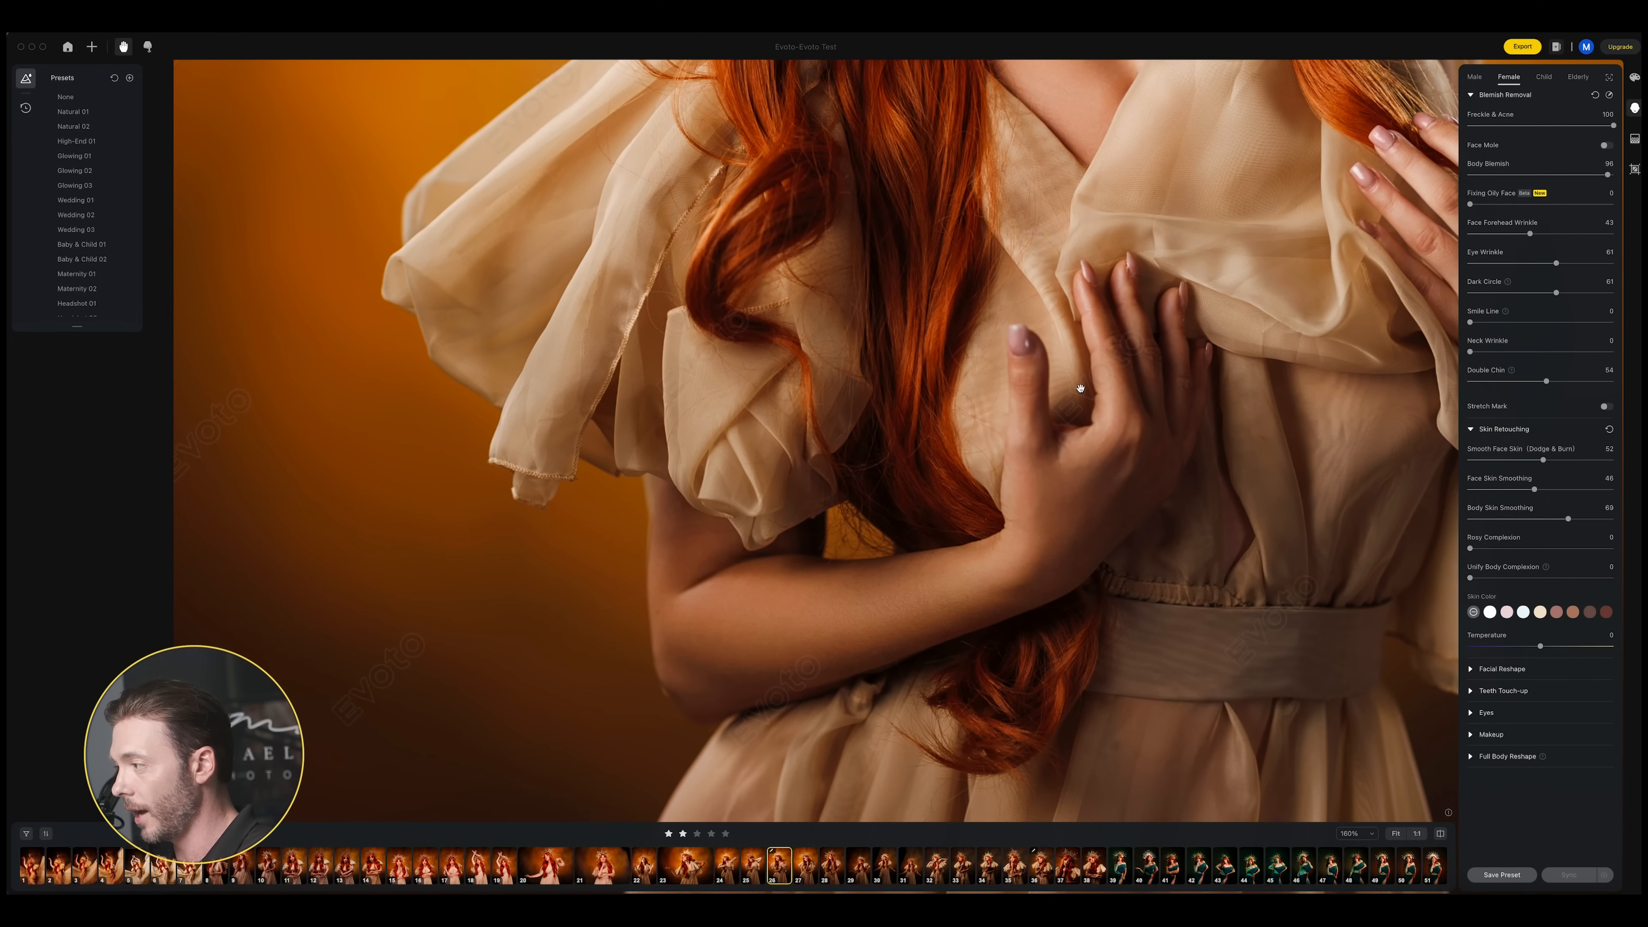
left_click_drag(1081, 389, 811, 472)
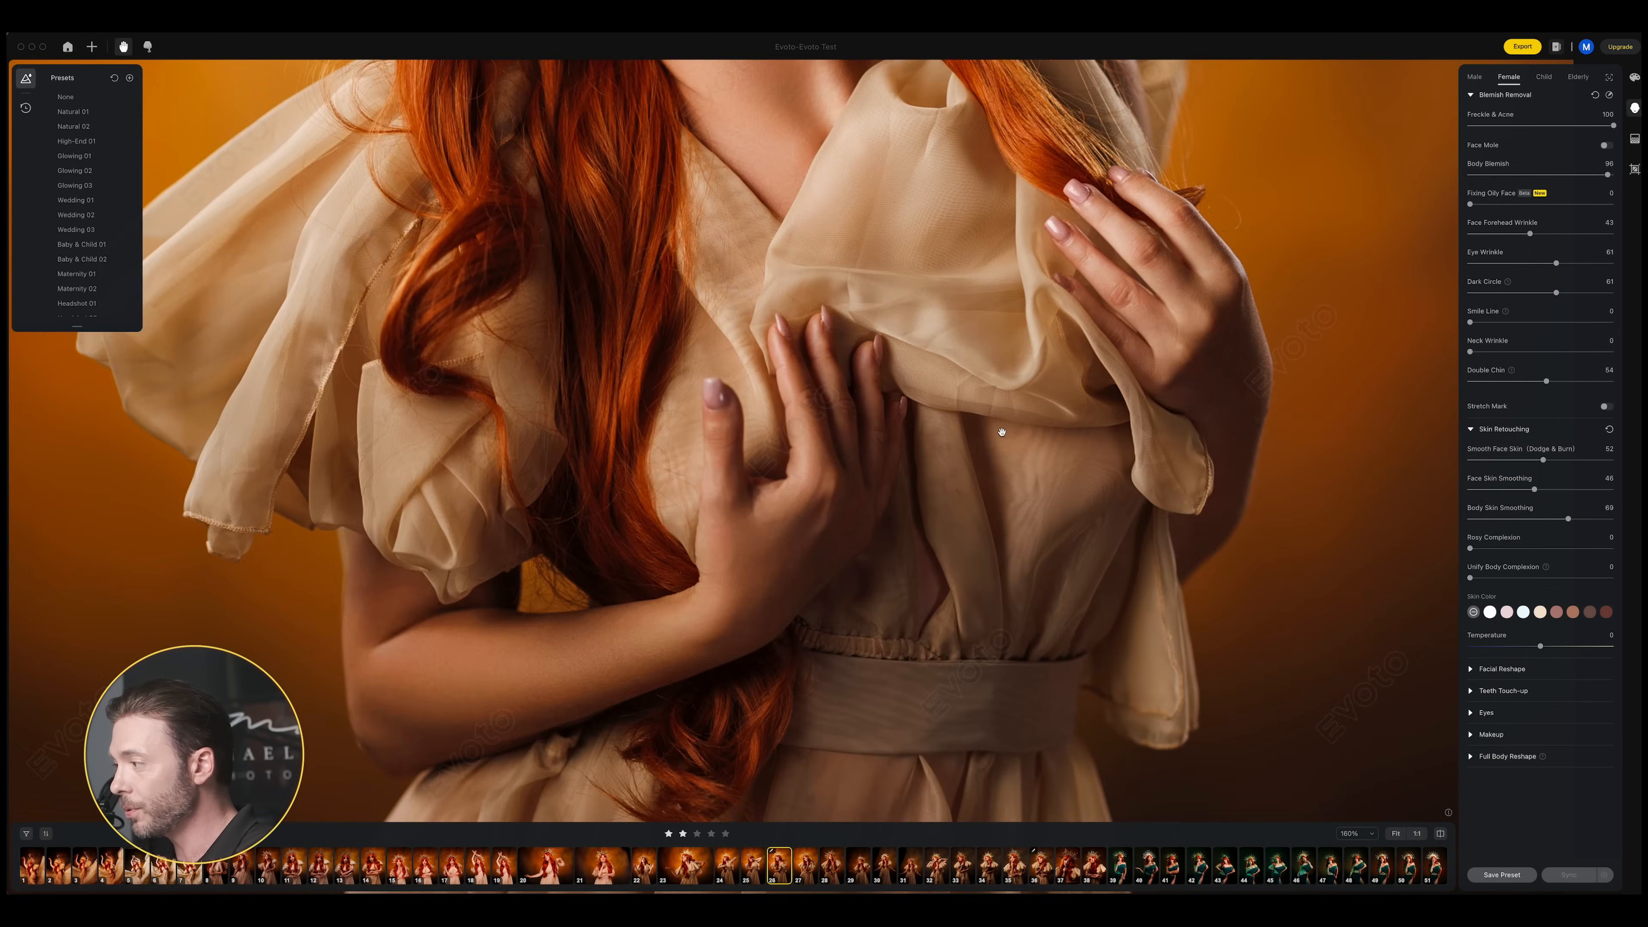
With most of the figure in view, set Rosy Complexion to 10 and Unify Body Complexion to 70.
scroll(1001, 430, "down", 8)
scroll(1002, 430, "up", 2)
scroll(1002, 430, "up", 1)
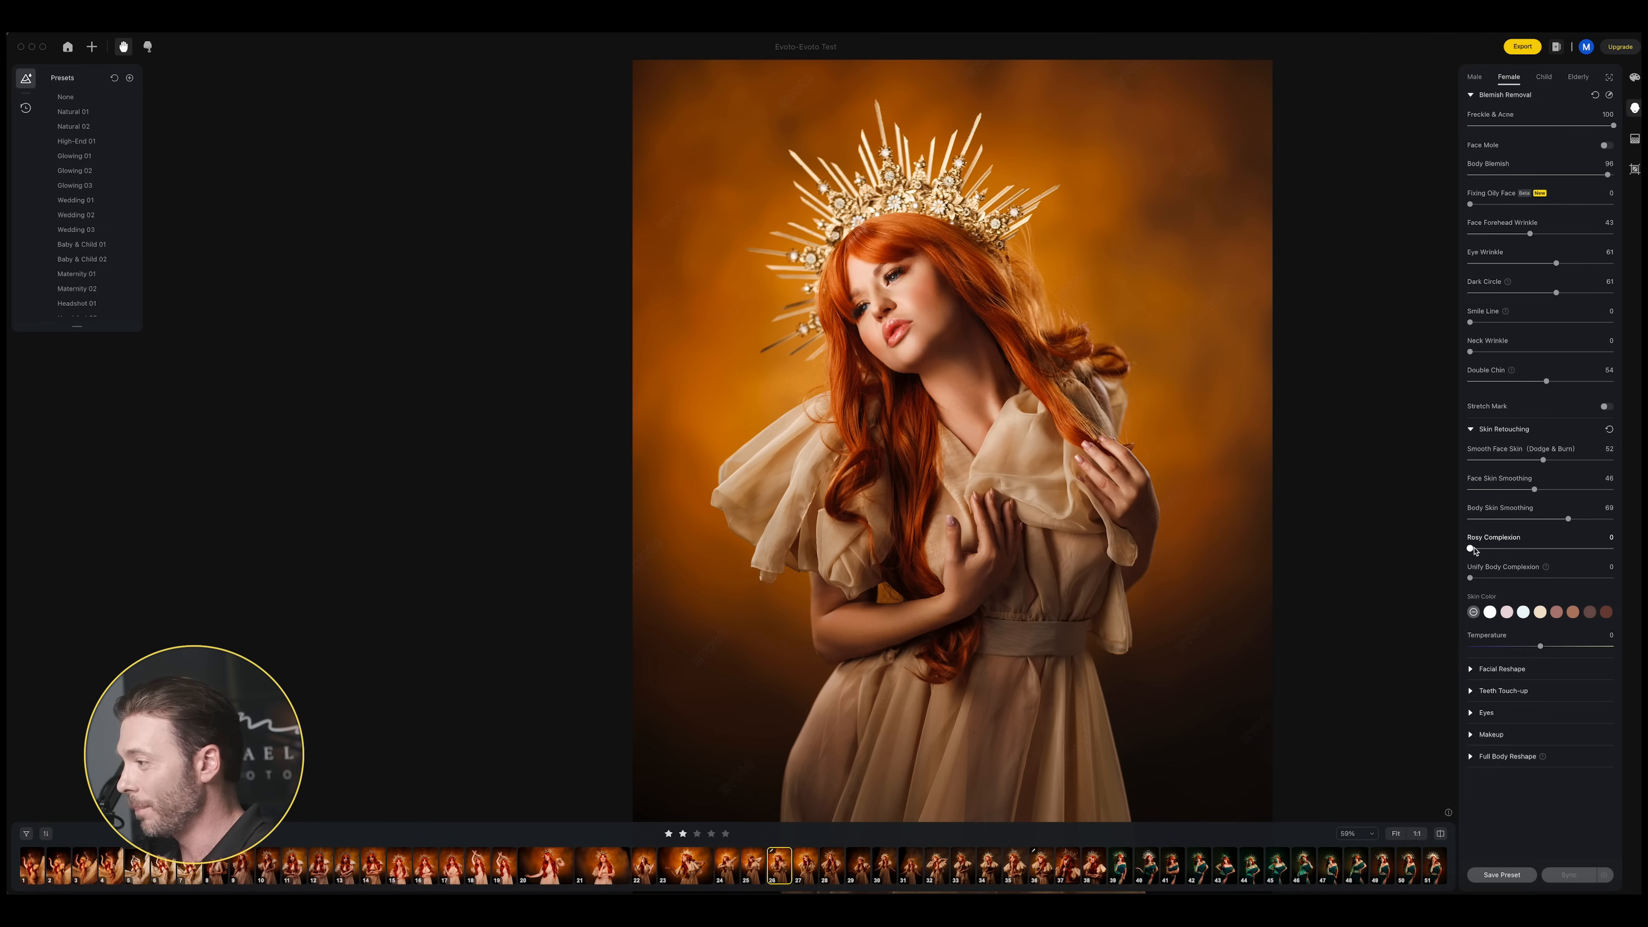
left_click_drag(1470, 549, 1498, 553)
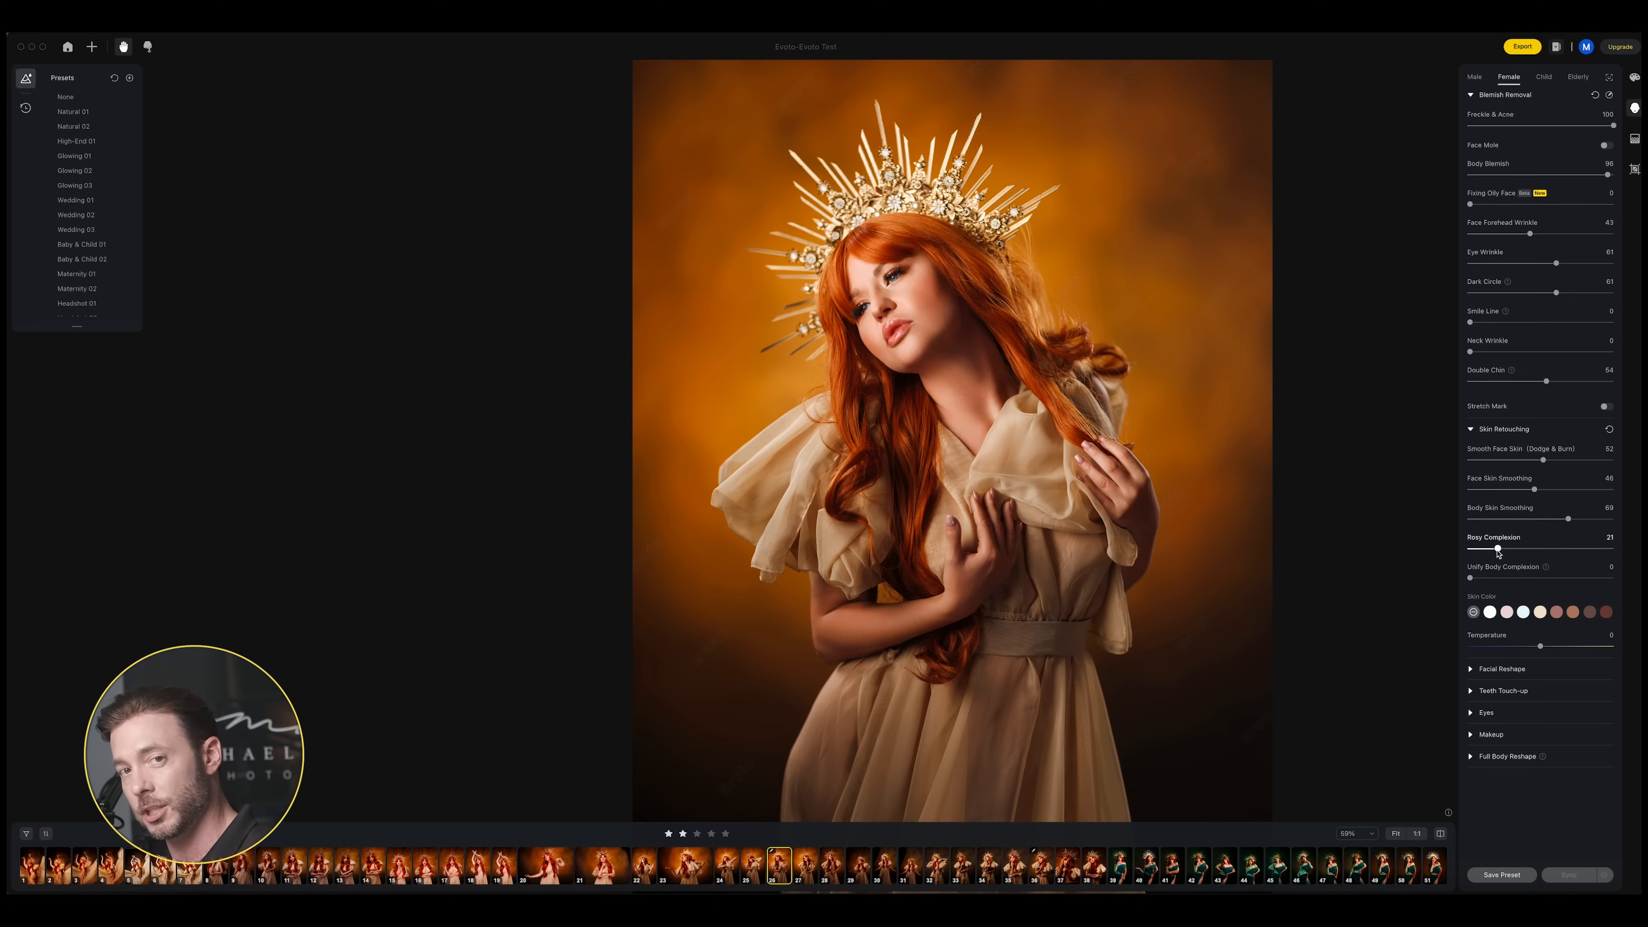
left_click_drag(1498, 553, 1489, 554)
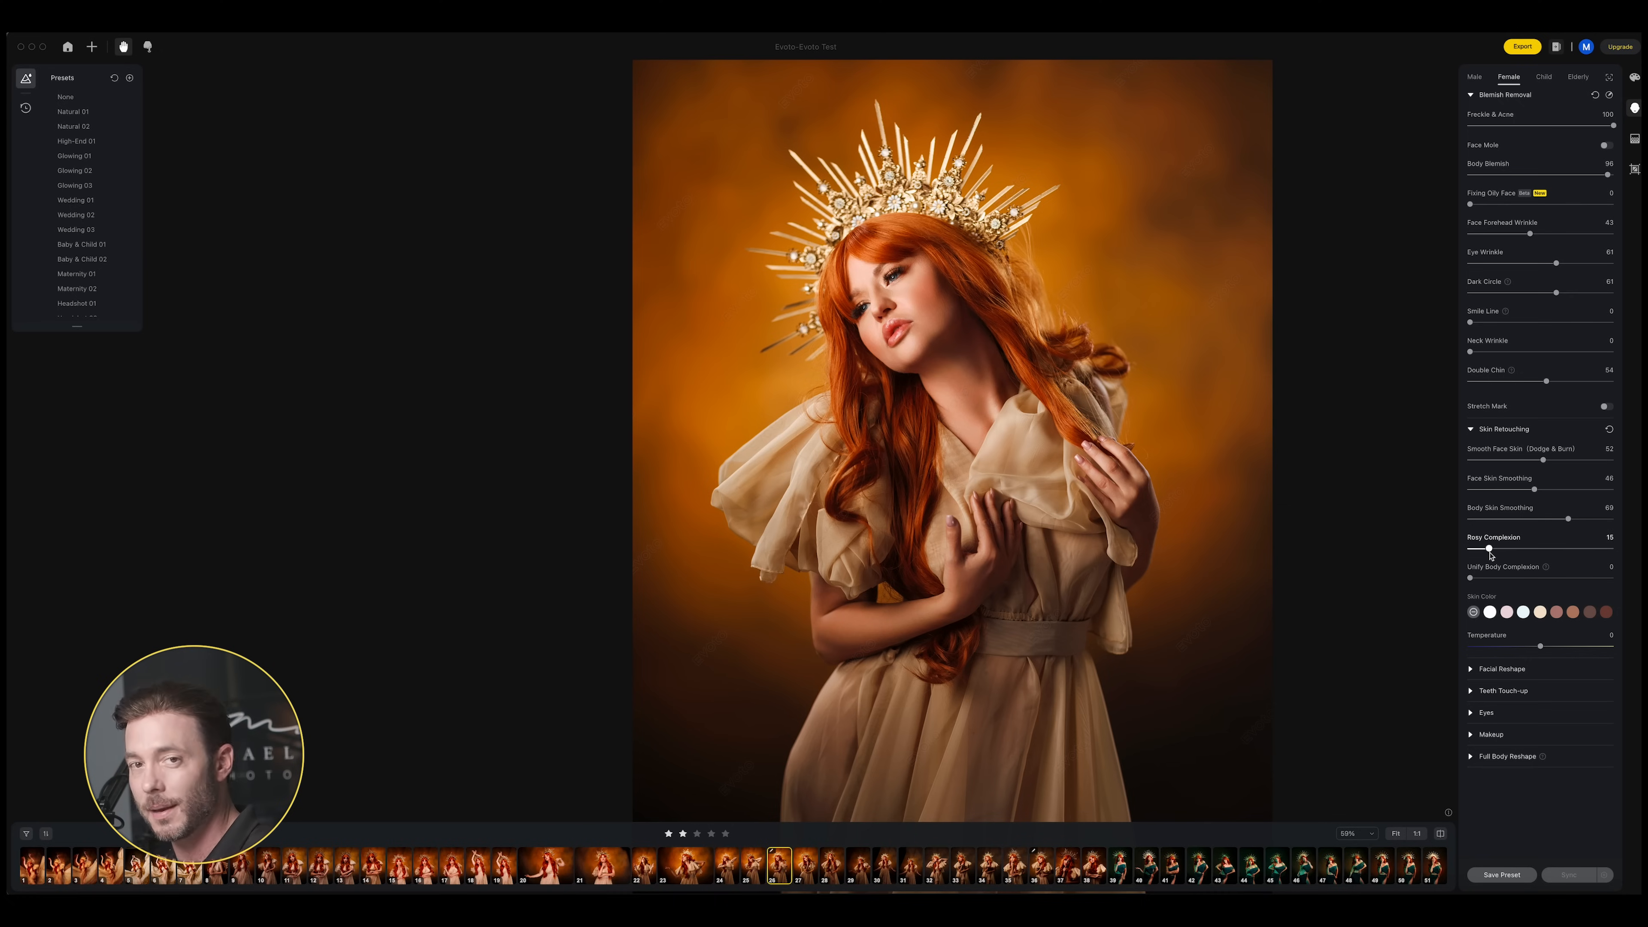
left_click_drag(1491, 552, 1483, 551)
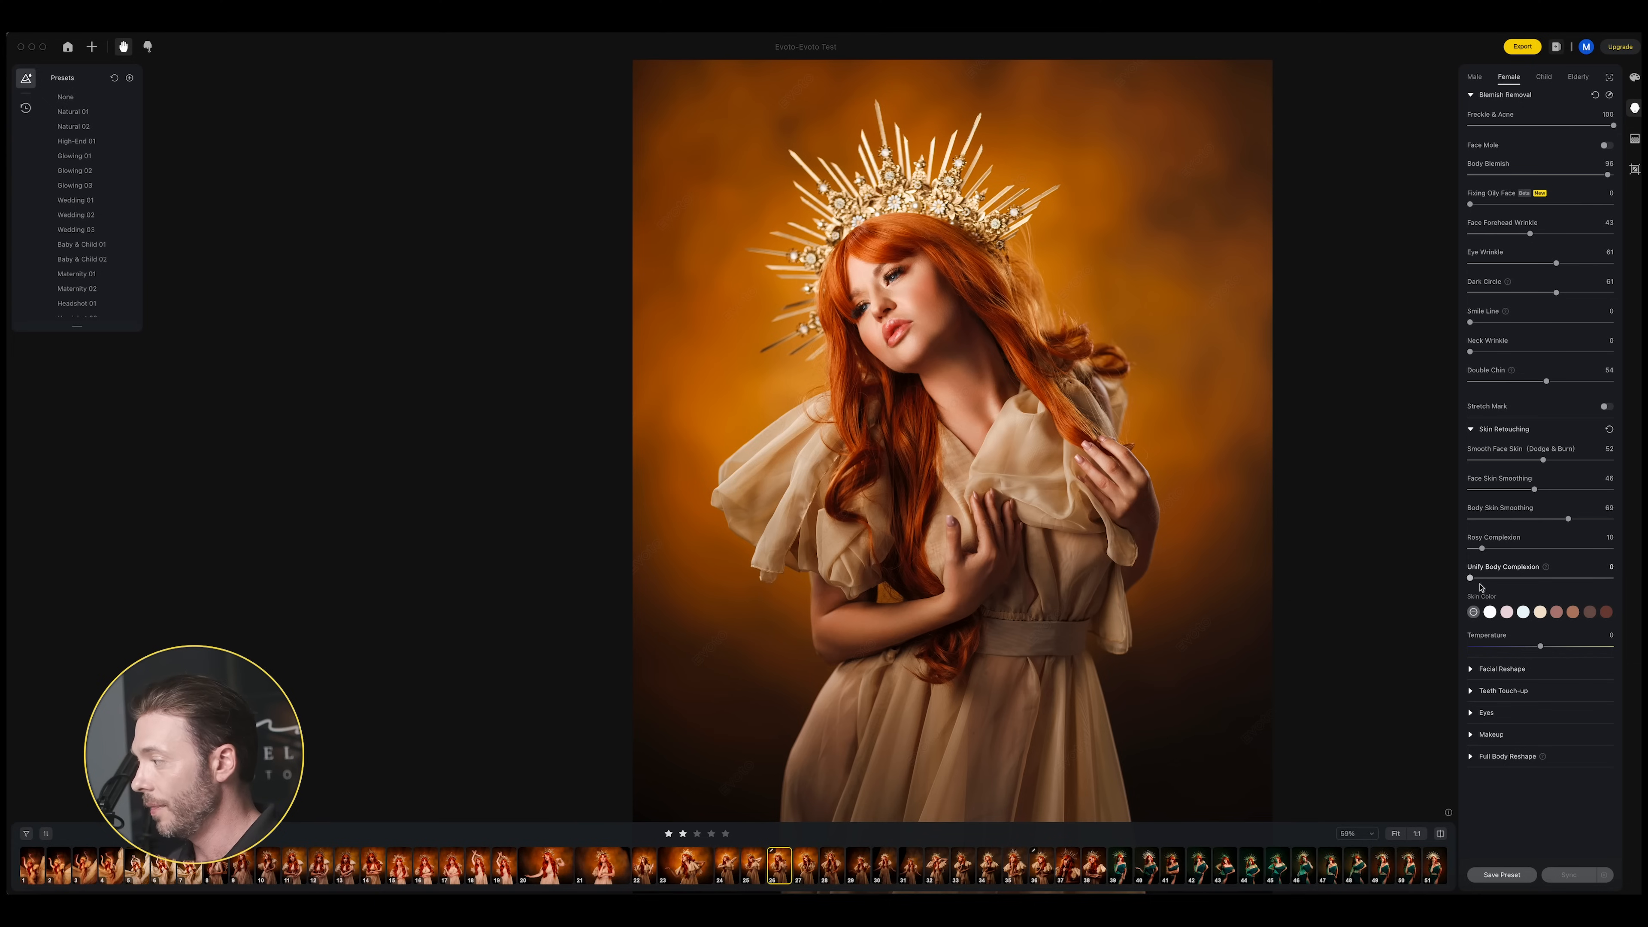
left_click_drag(1470, 579, 1530, 583)
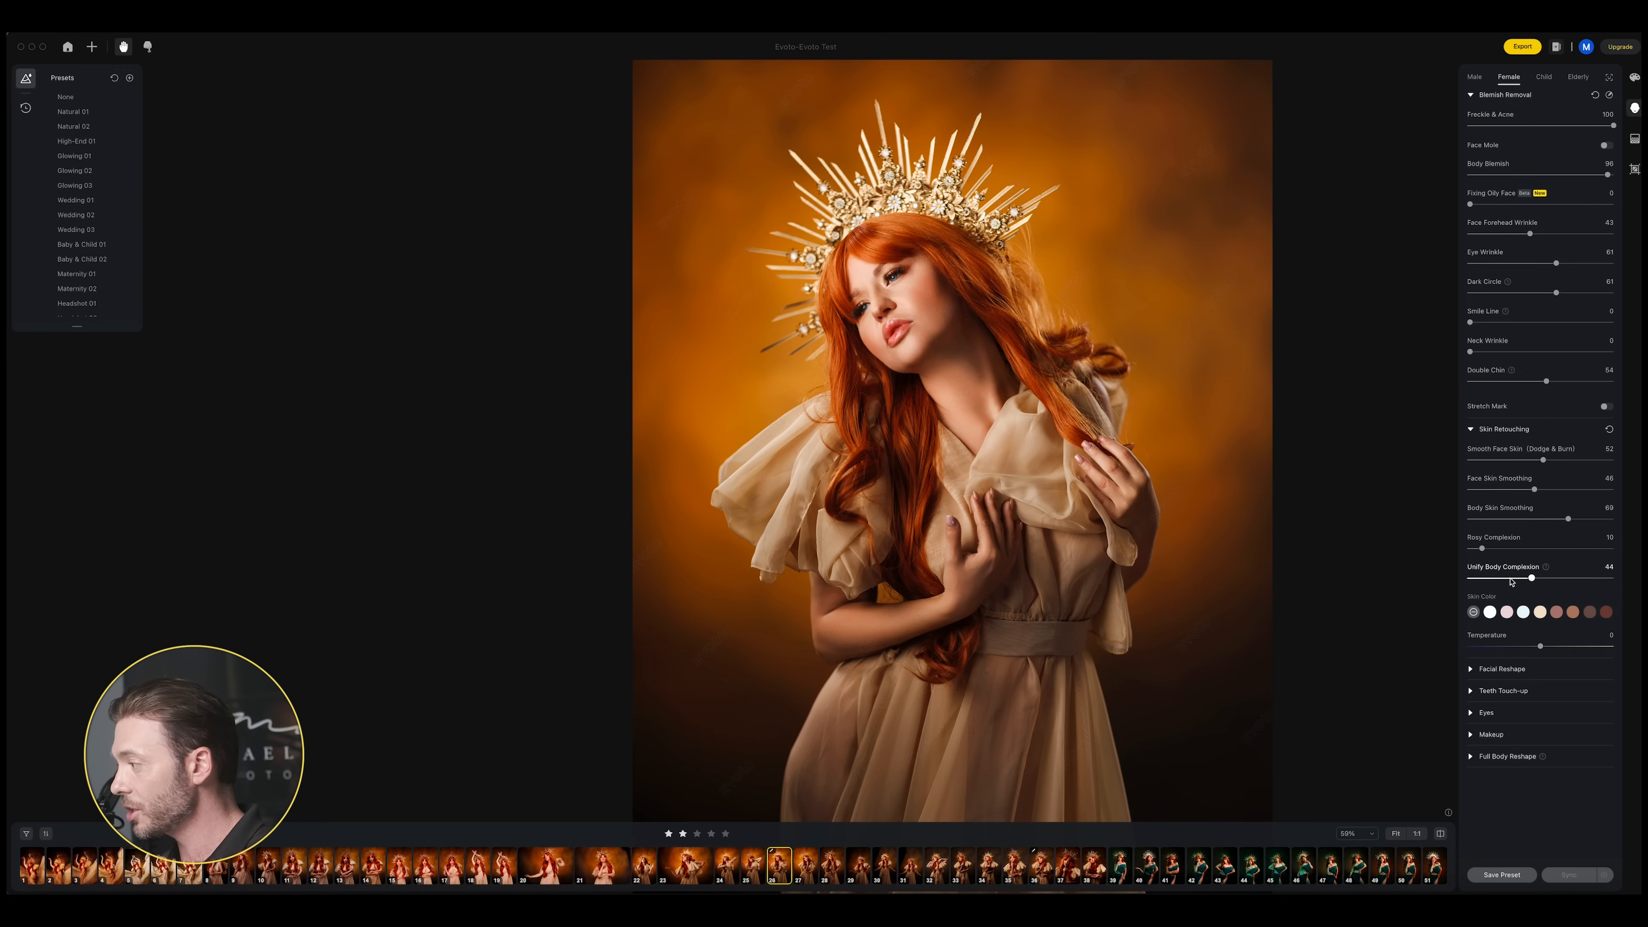
left_click_drag(1531, 577, 1575, 577)
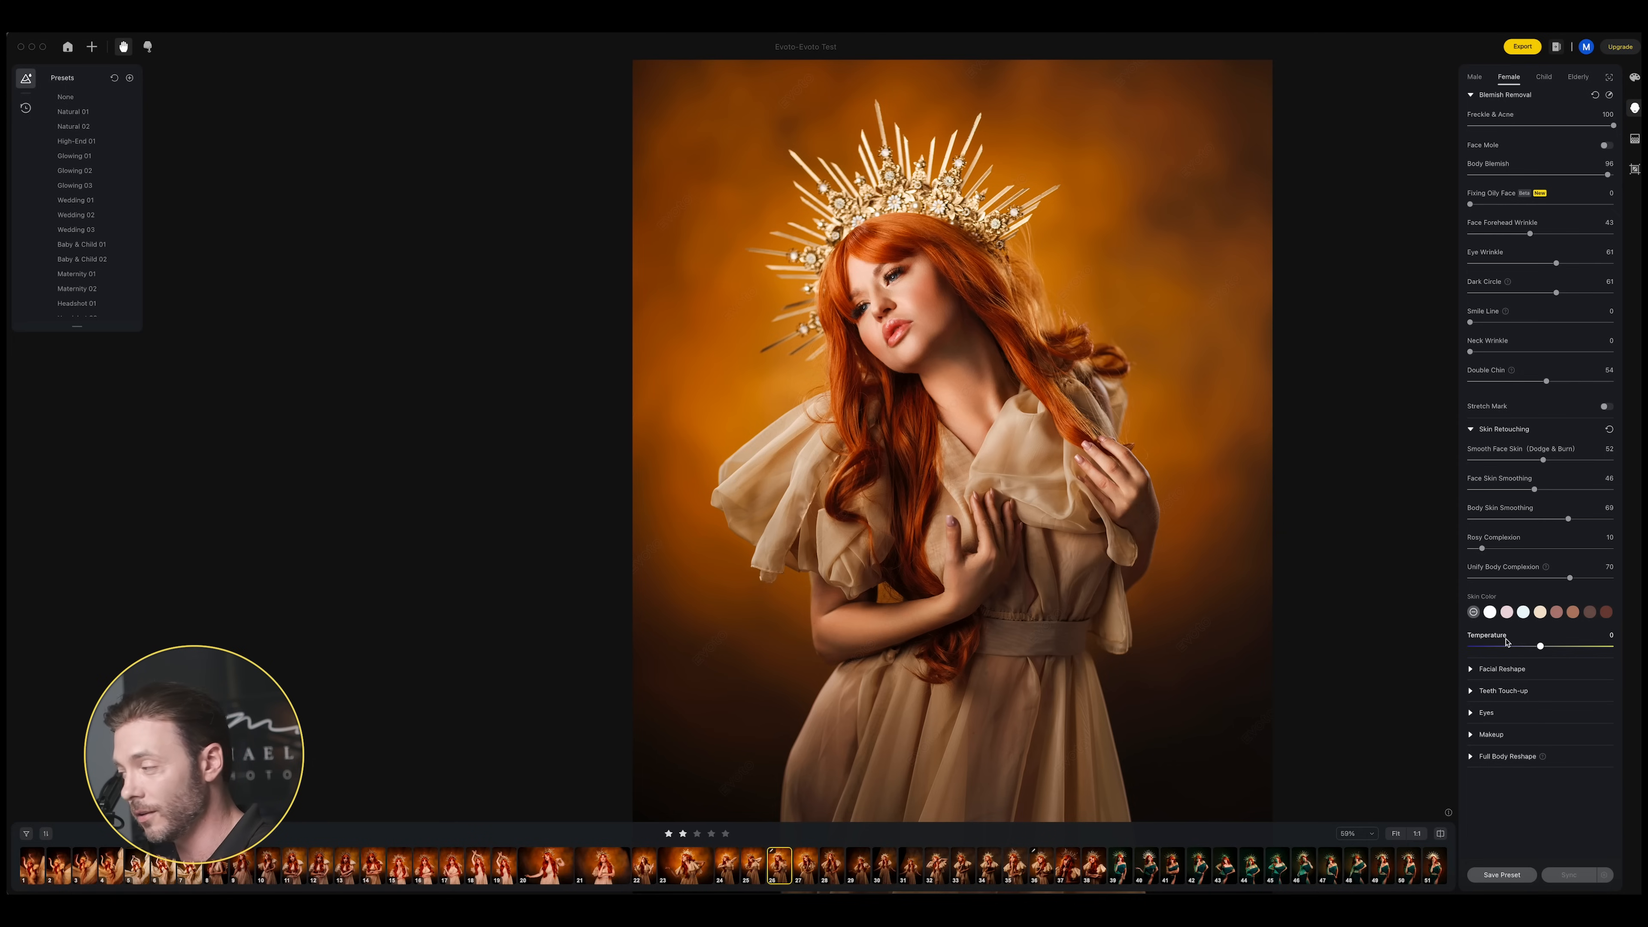
Try the white, light pink and cream Skin Color swatches on the woman's skin, and restore the setting to no color.
left_click(1490, 613)
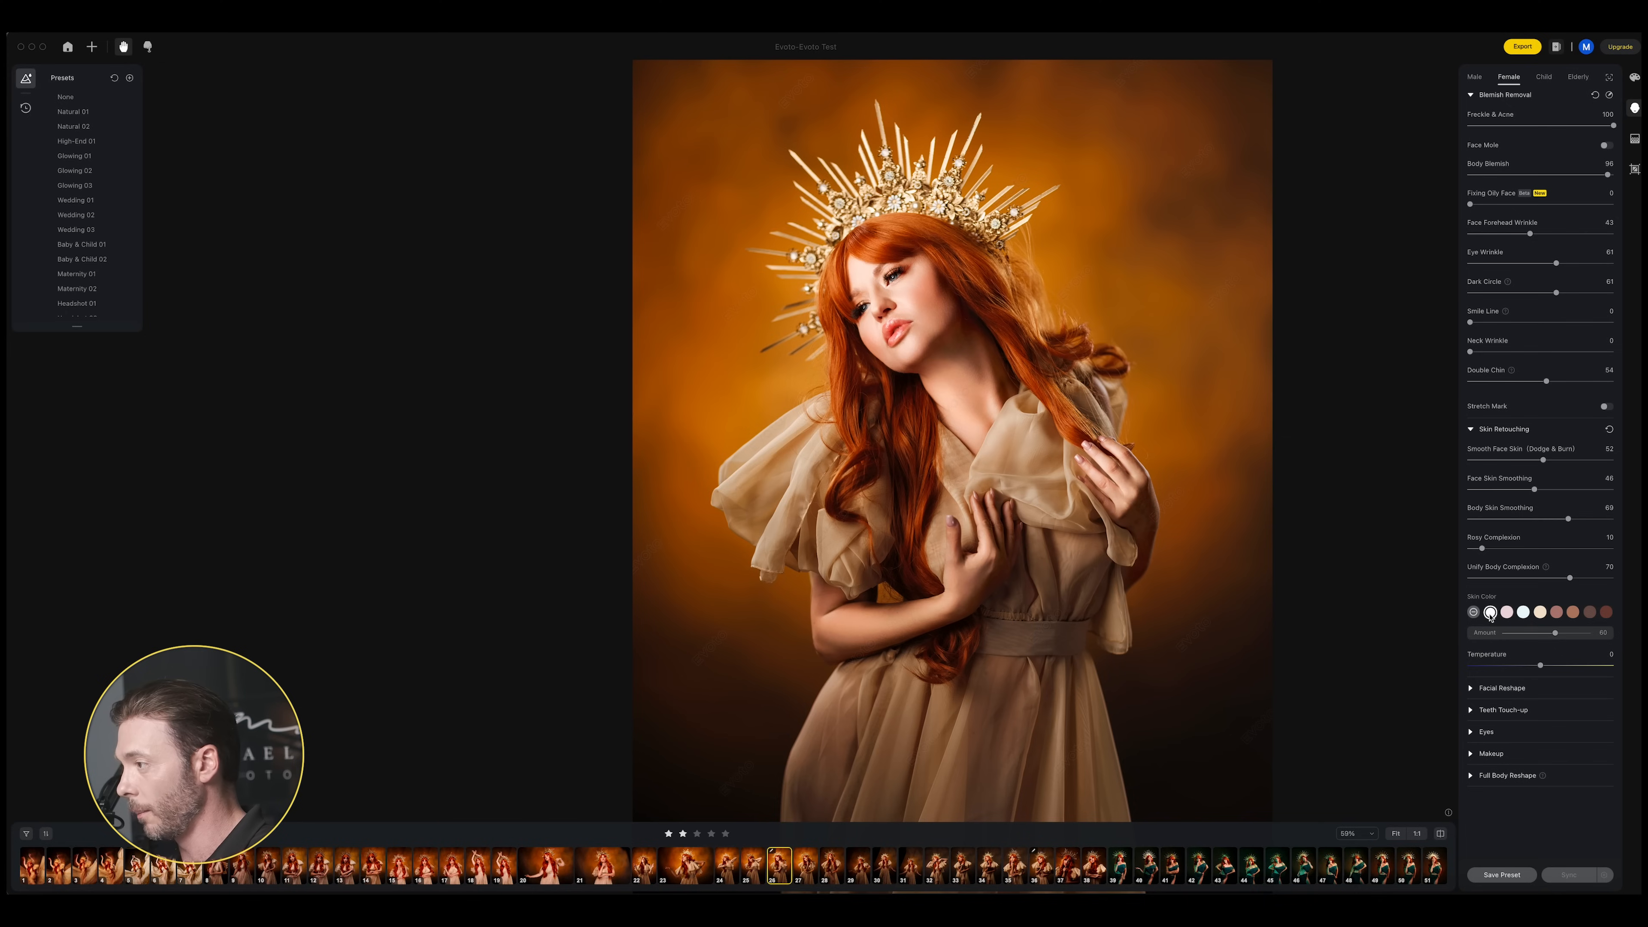
left_click(1507, 613)
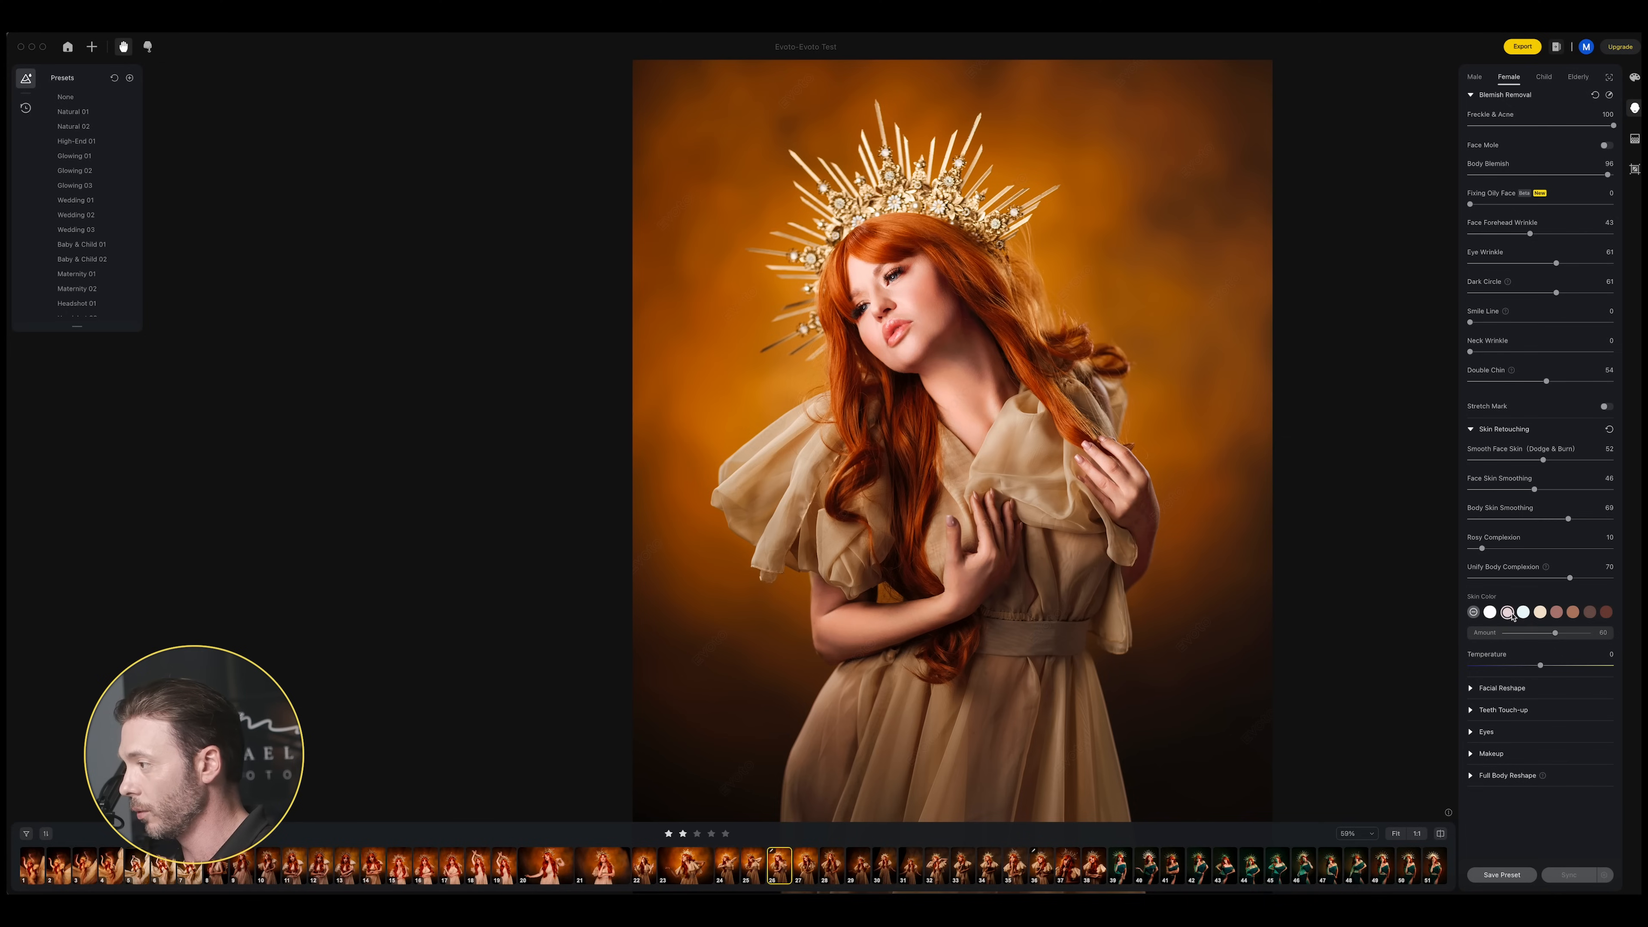
left_click(1541, 614)
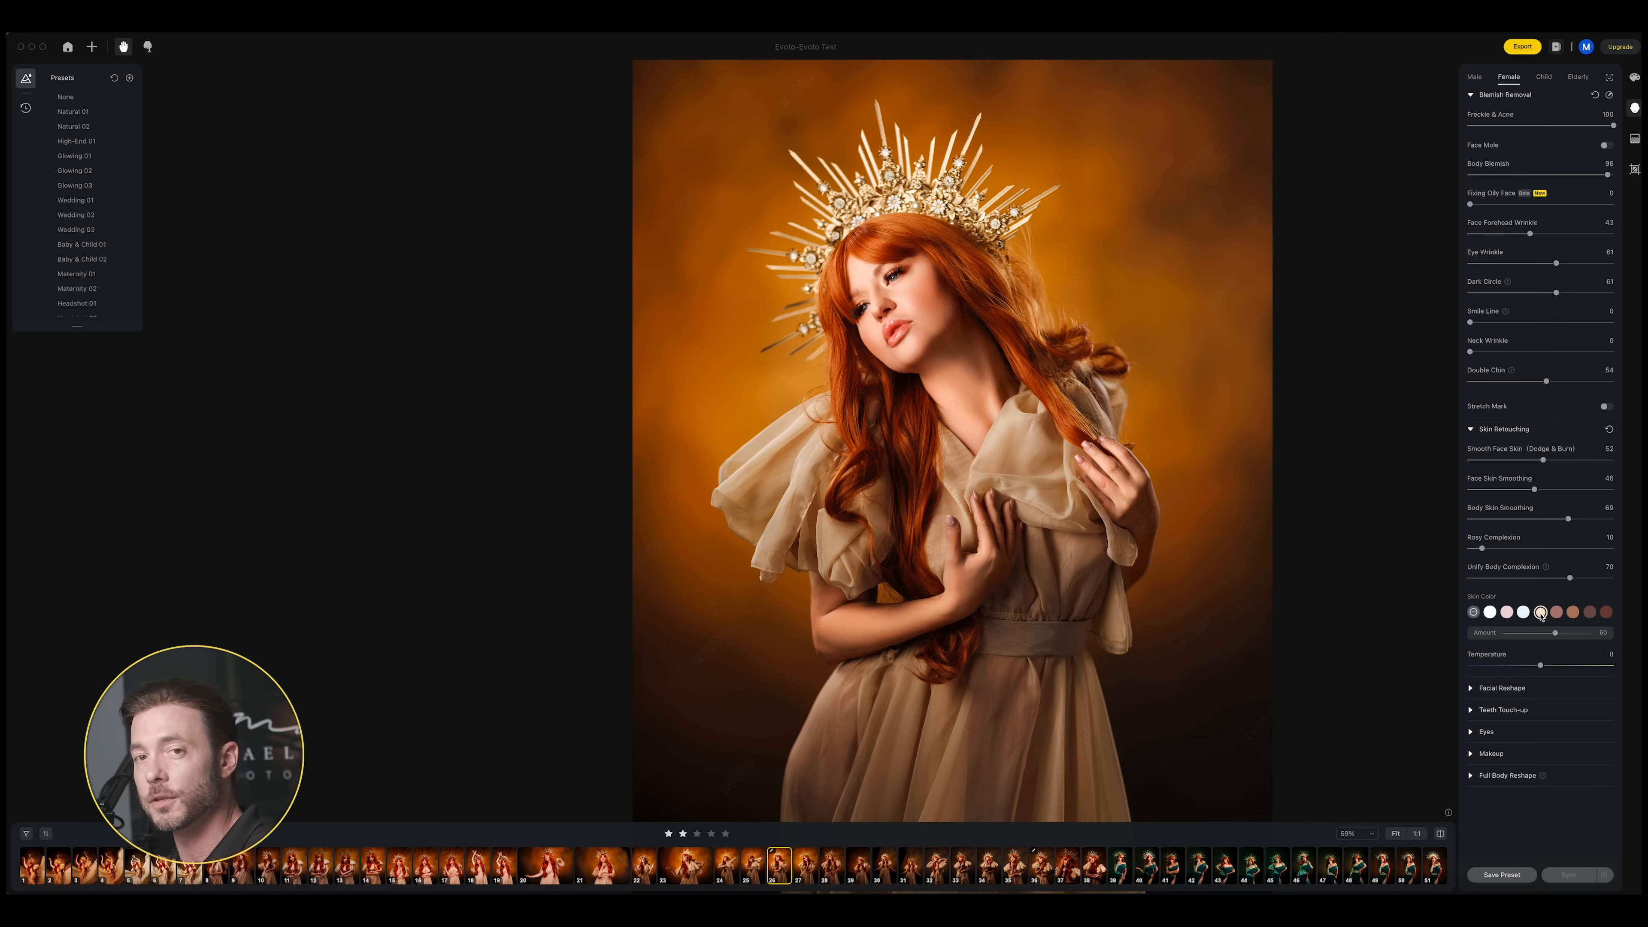
left_click(1472, 612)
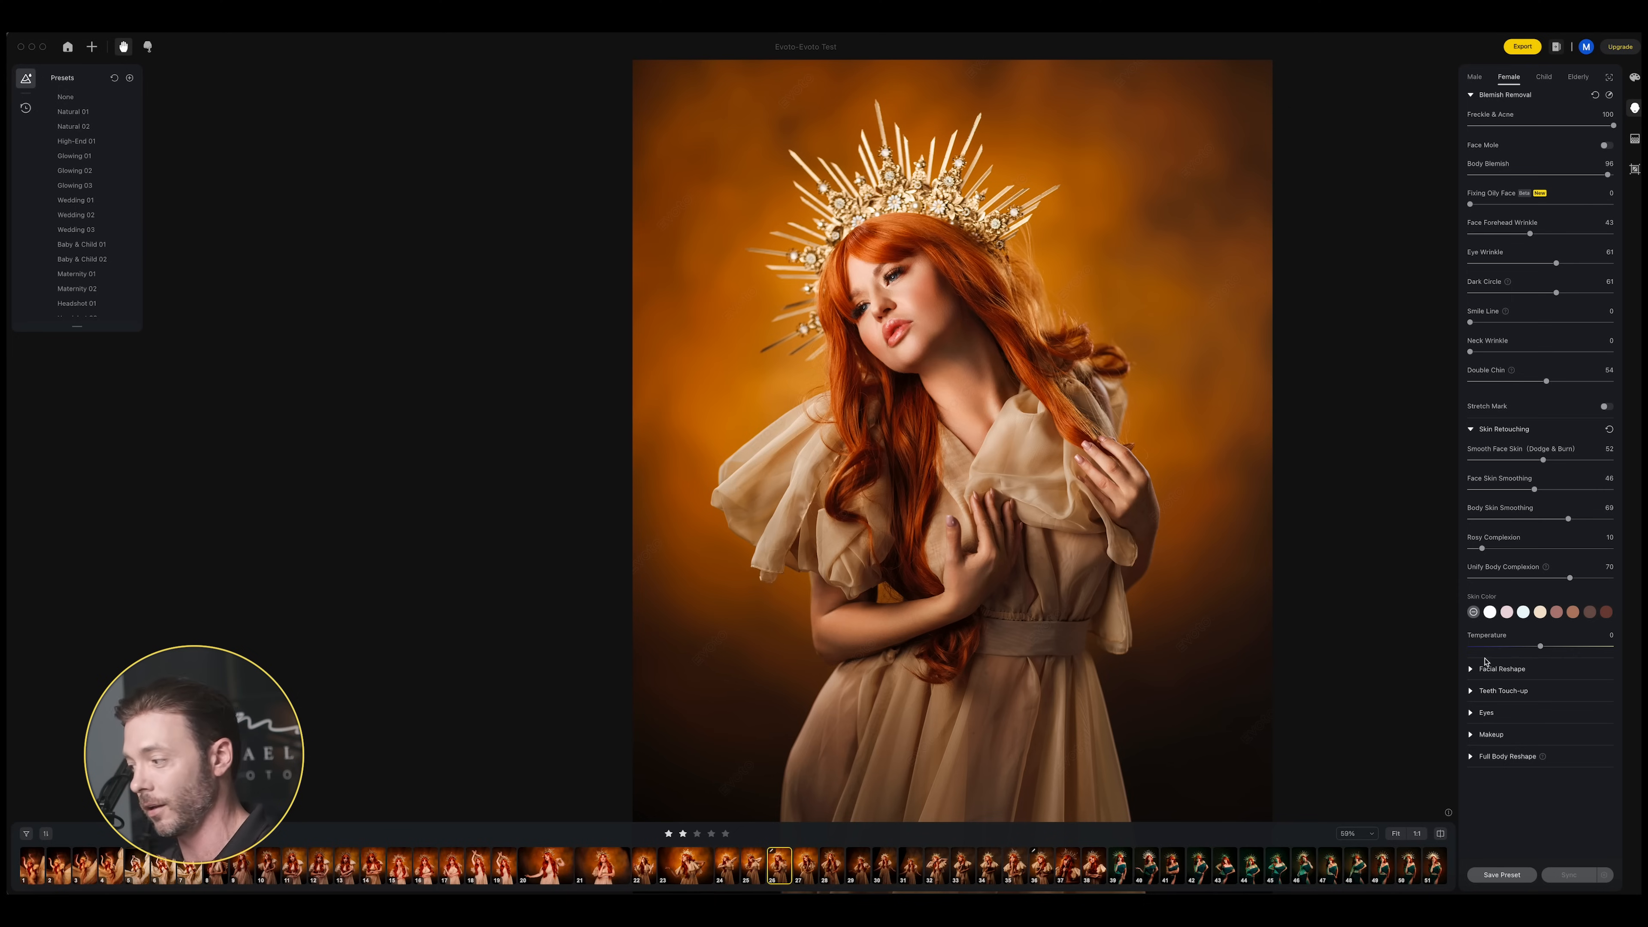
In Facial Reshape, set the Face Shape values to Small Face 23, Trim Face 2 and Face Width -28.
left_click(1485, 673)
scroll(1486, 678, "down", 3)
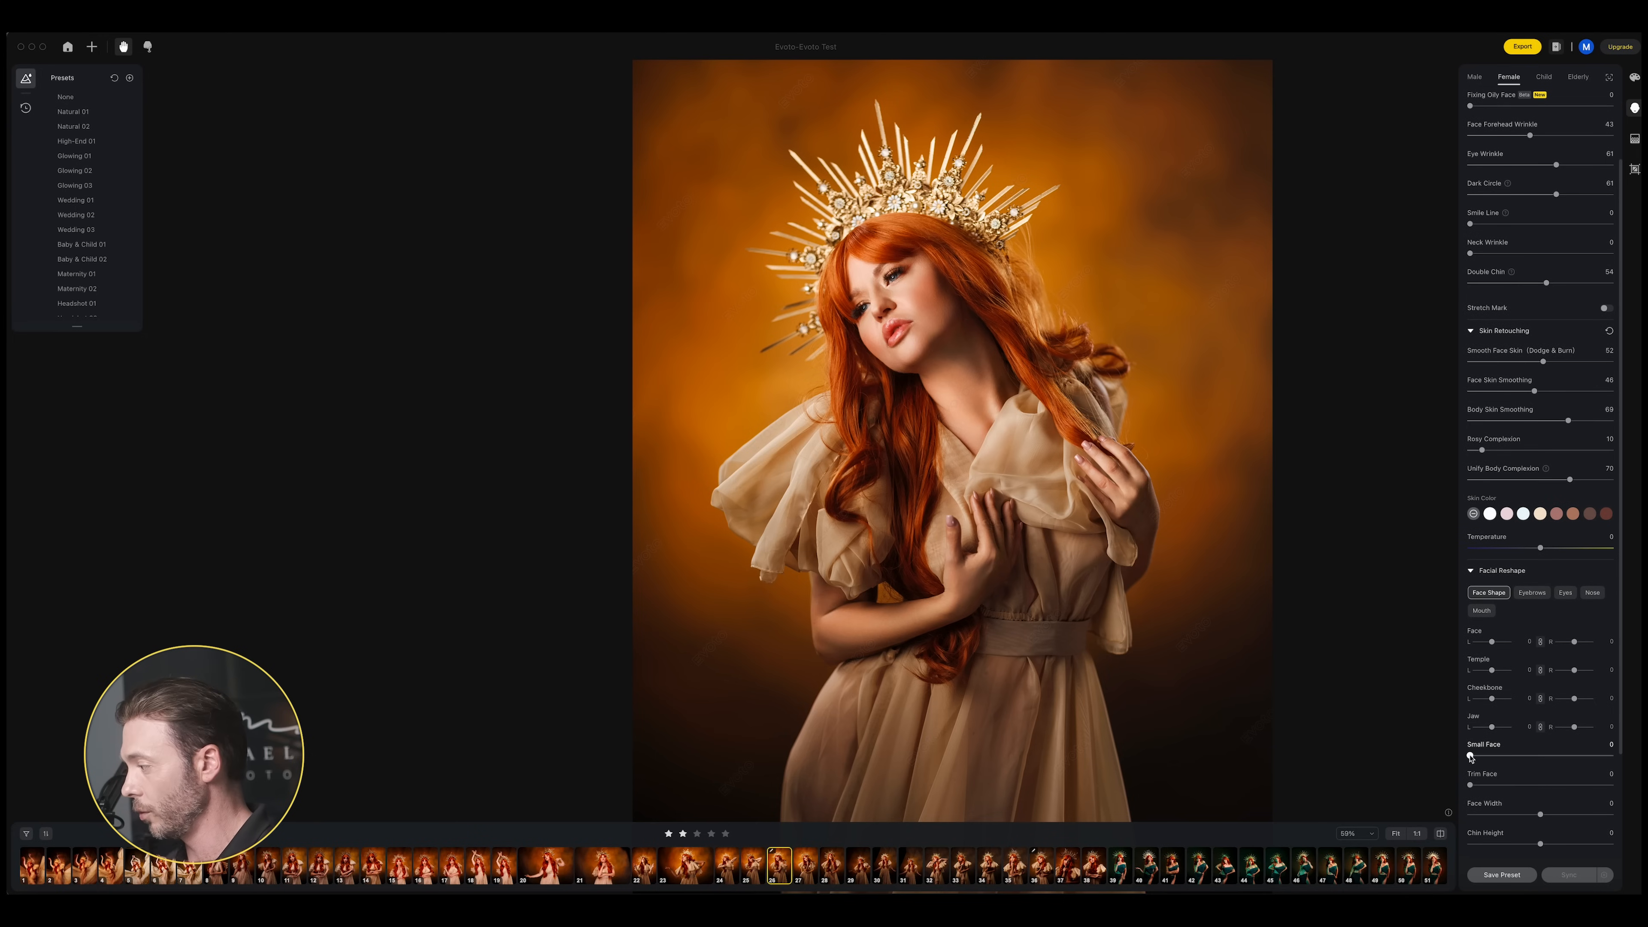
left_click_drag(1472, 757, 1519, 814)
scroll(1553, 763, "down", 1)
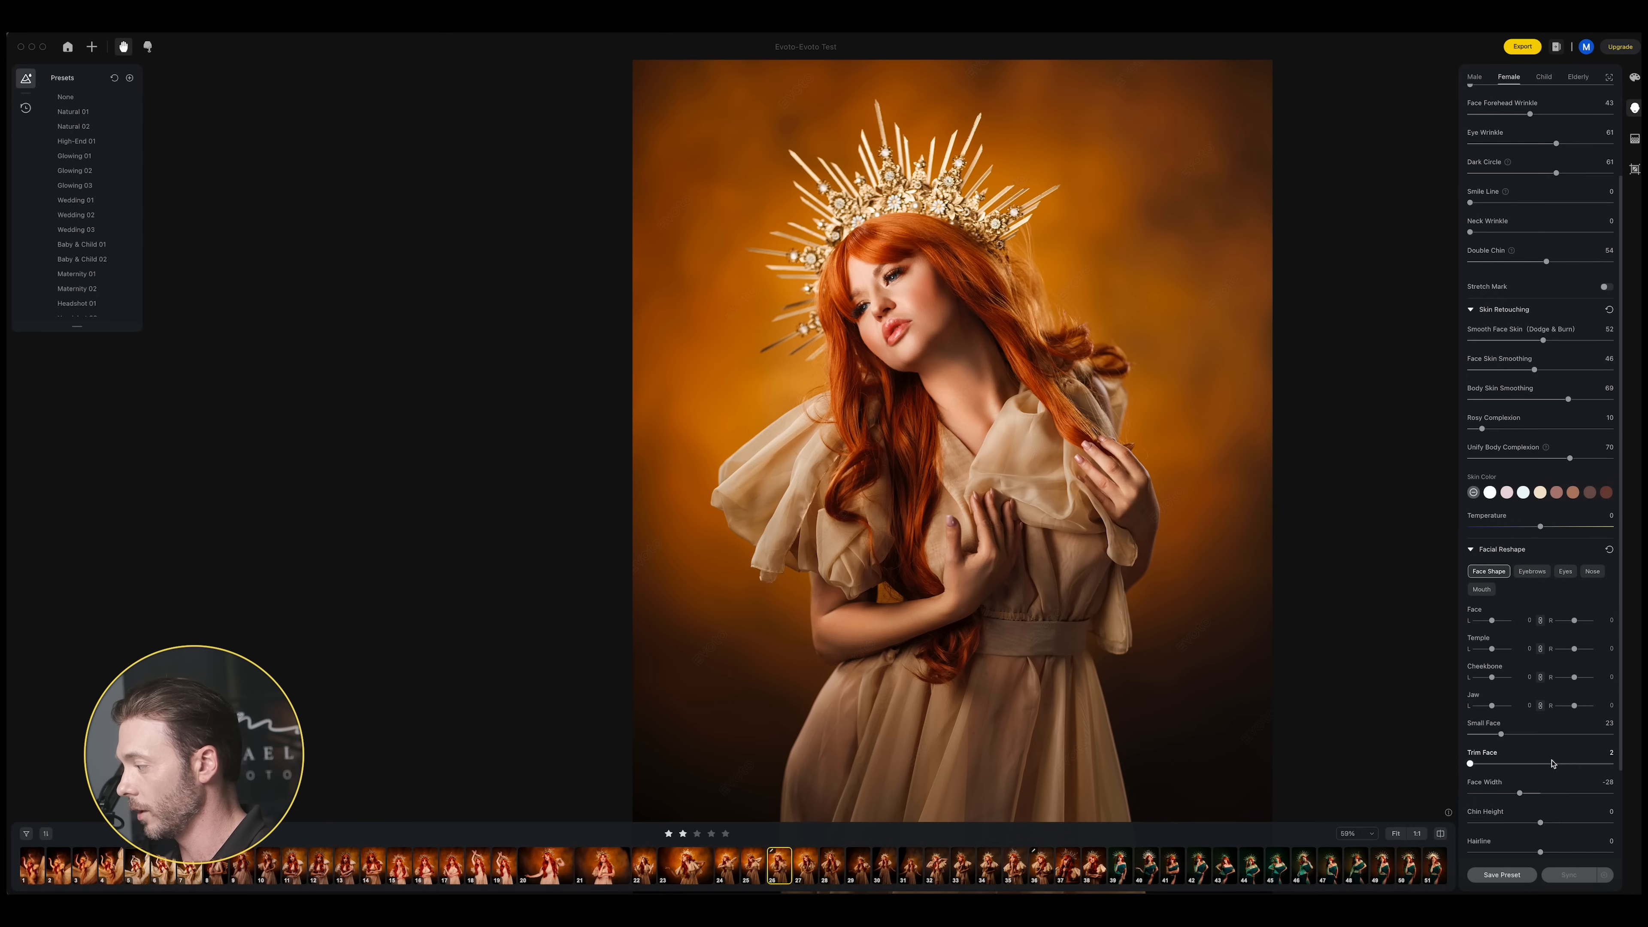
scroll(1548, 798, "down", 1)
scroll(1542, 811, "down", 1)
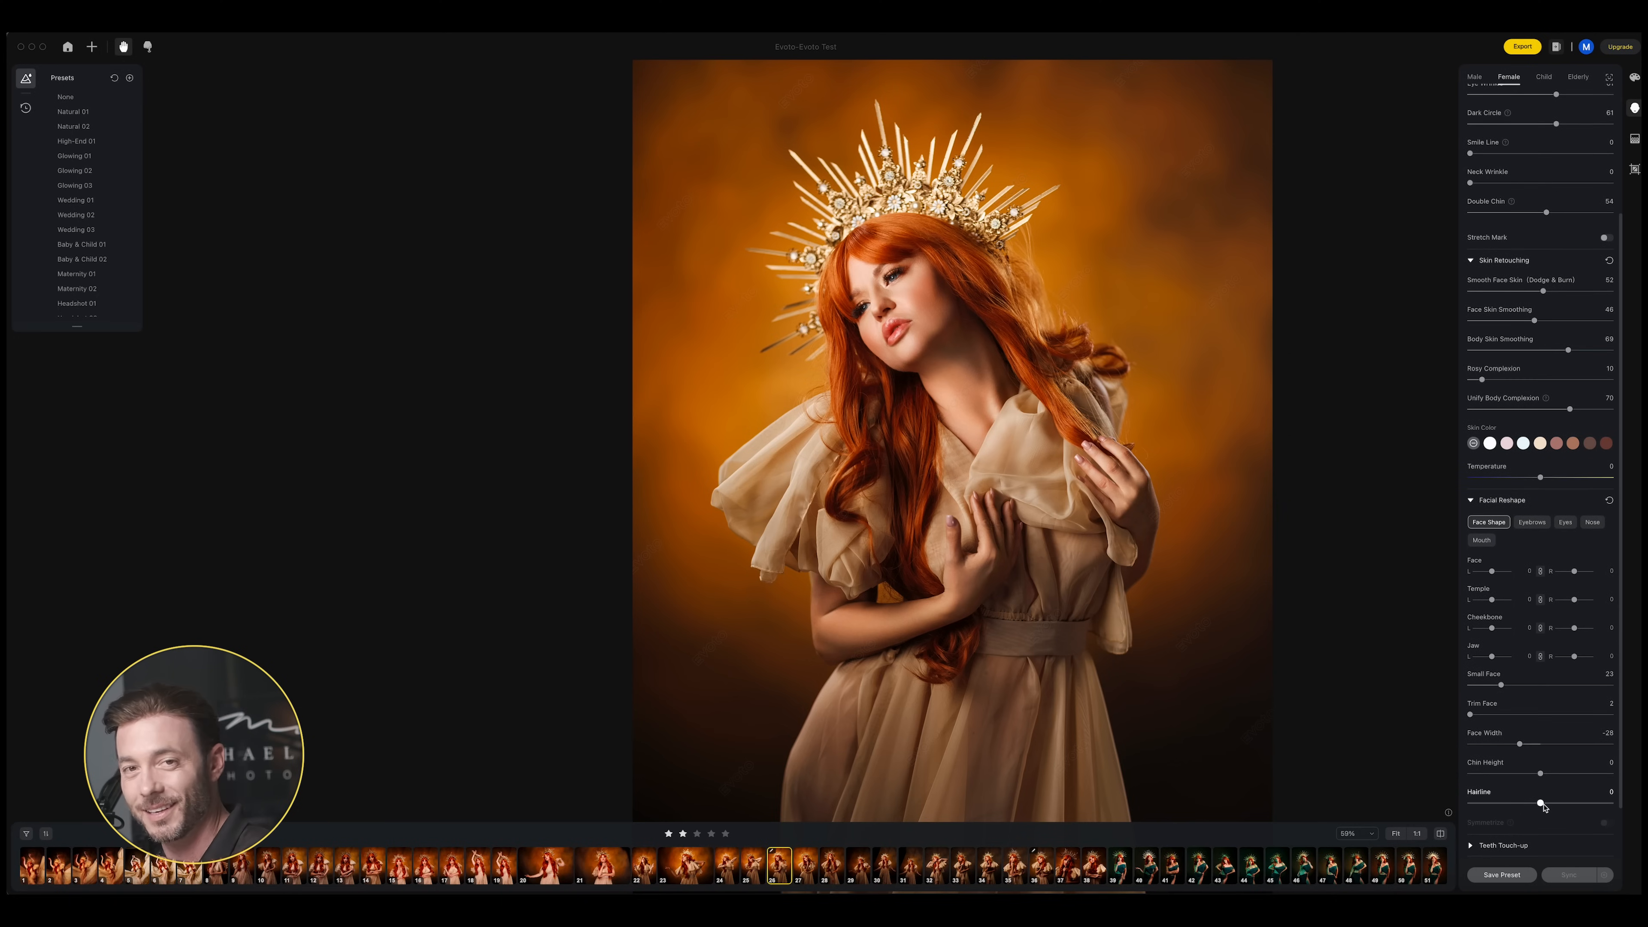
scroll(1543, 796, "down", 4)
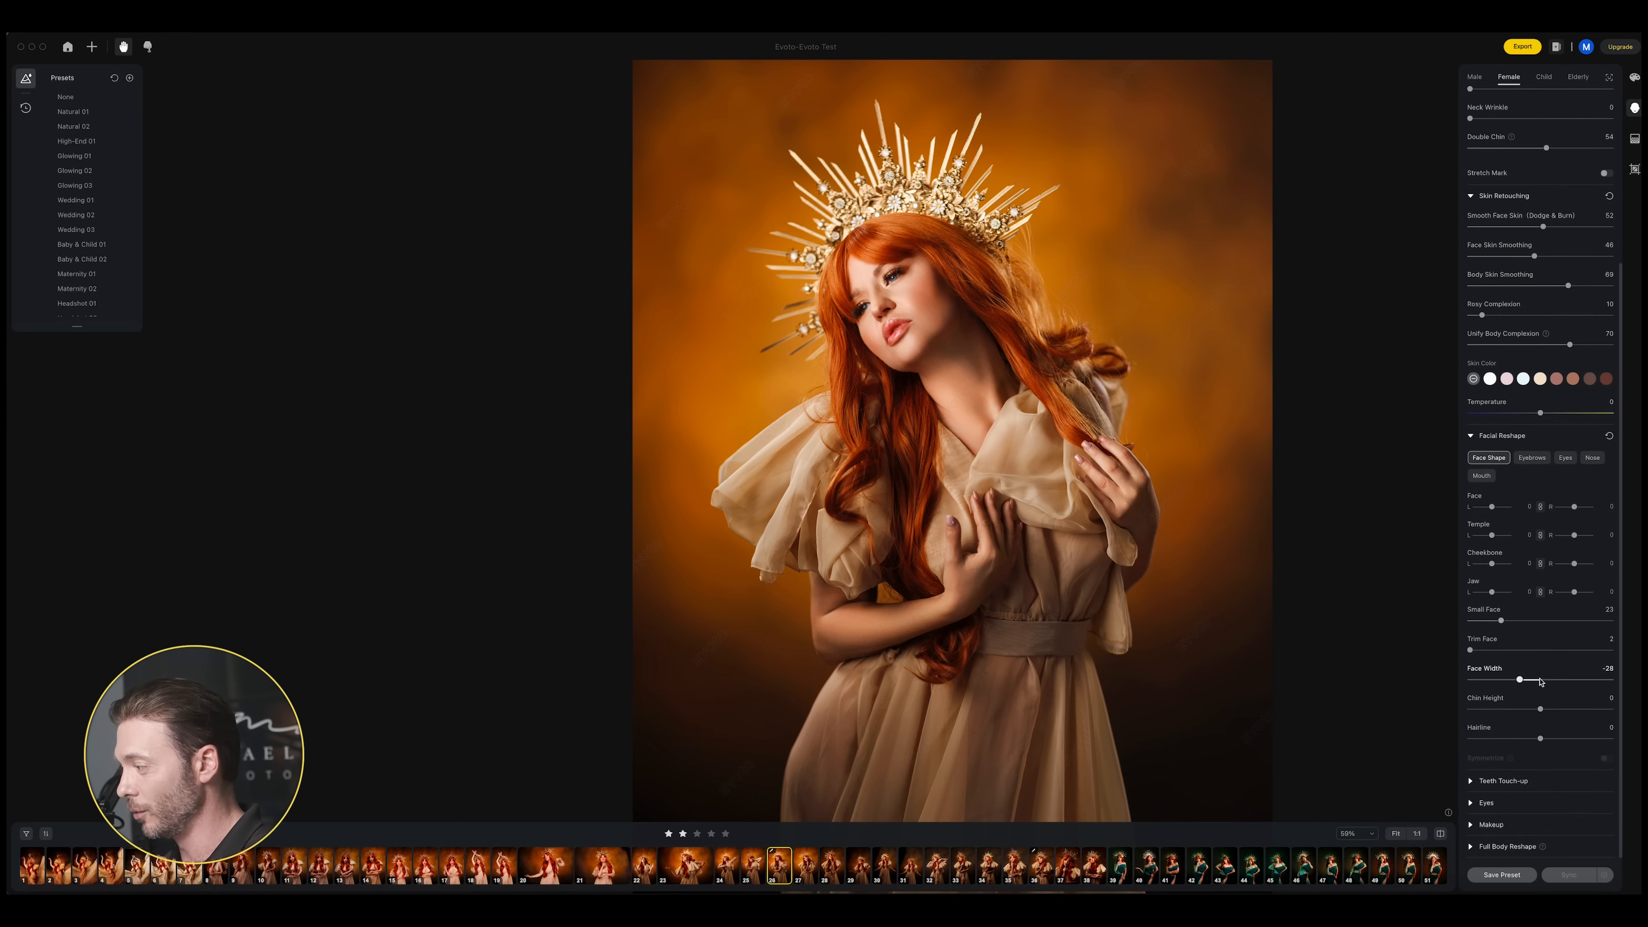
Review the Teeth Touch-up options, including Teeth Whitening and Pretty Teeth, and close the section.
left_click(1471, 781)
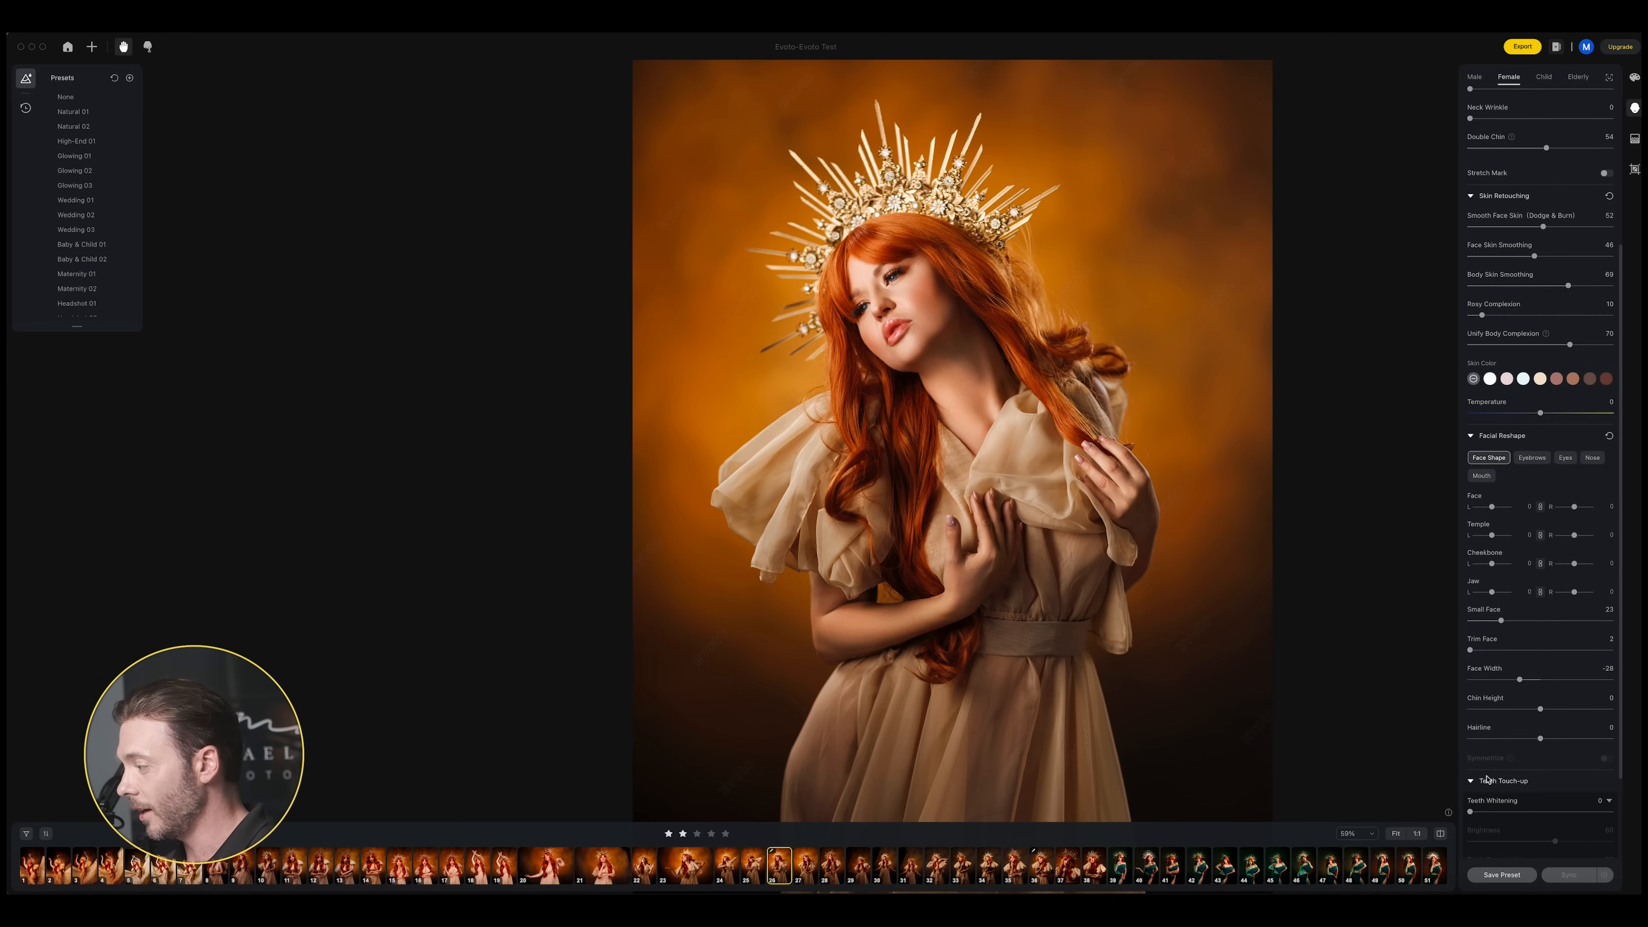
scroll(1526, 669, "down", 7)
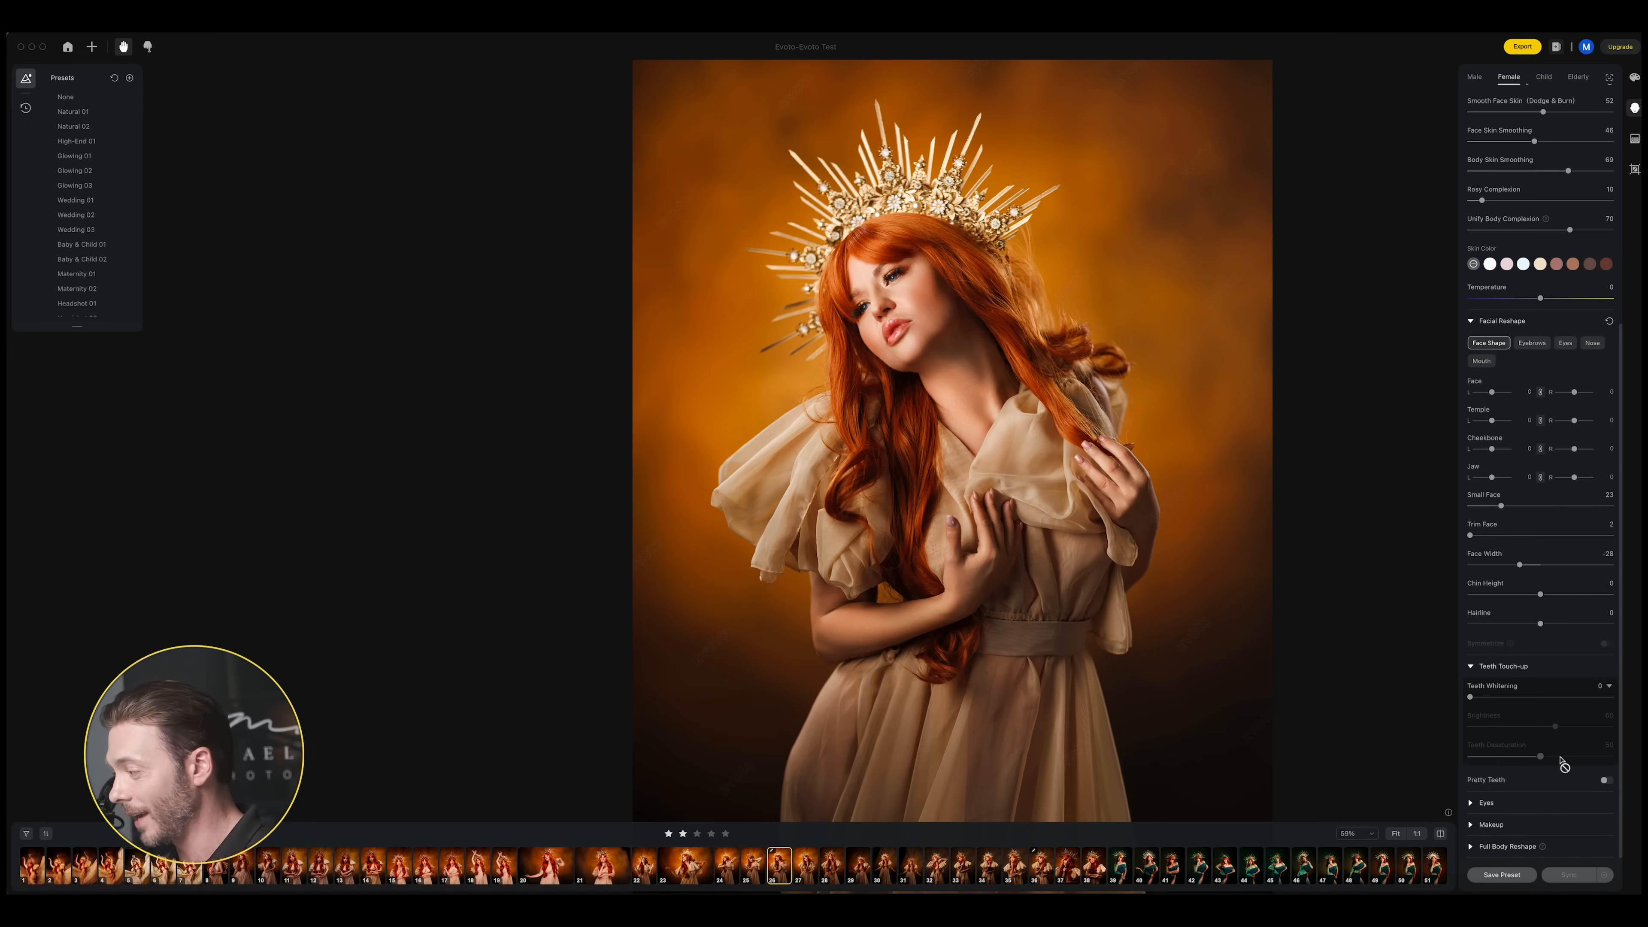
left_click(1476, 667)
Try an eye Brightness of 85 on a close view of the woman's face and settle on 50.
left_click(1487, 772)
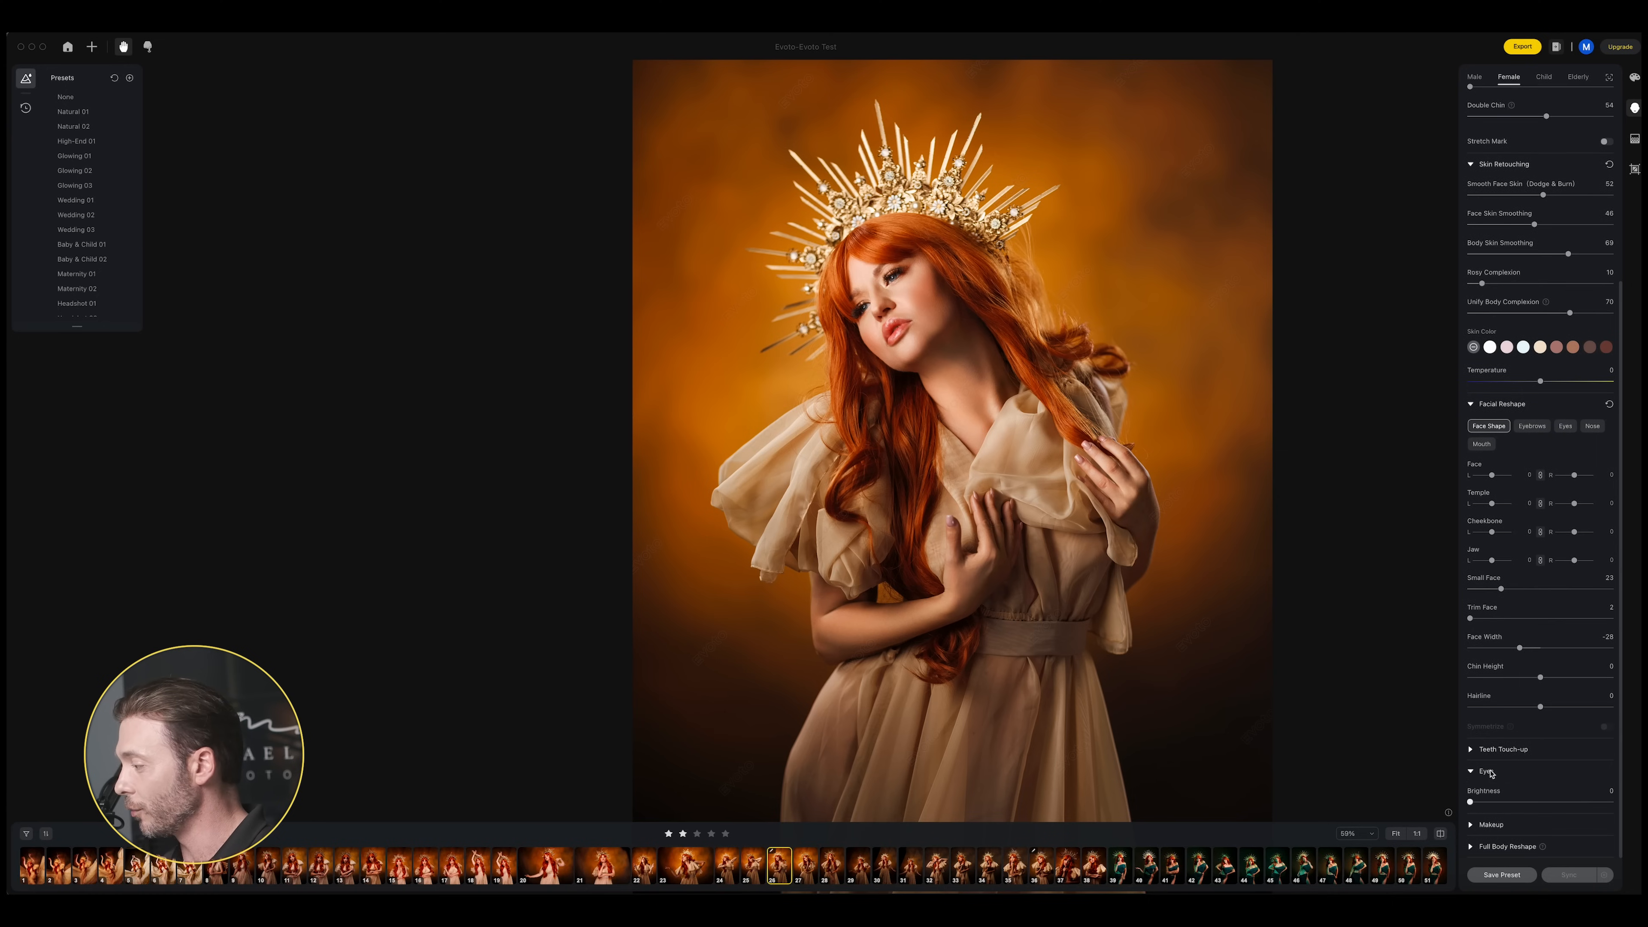
scroll(843, 293, "up", 6)
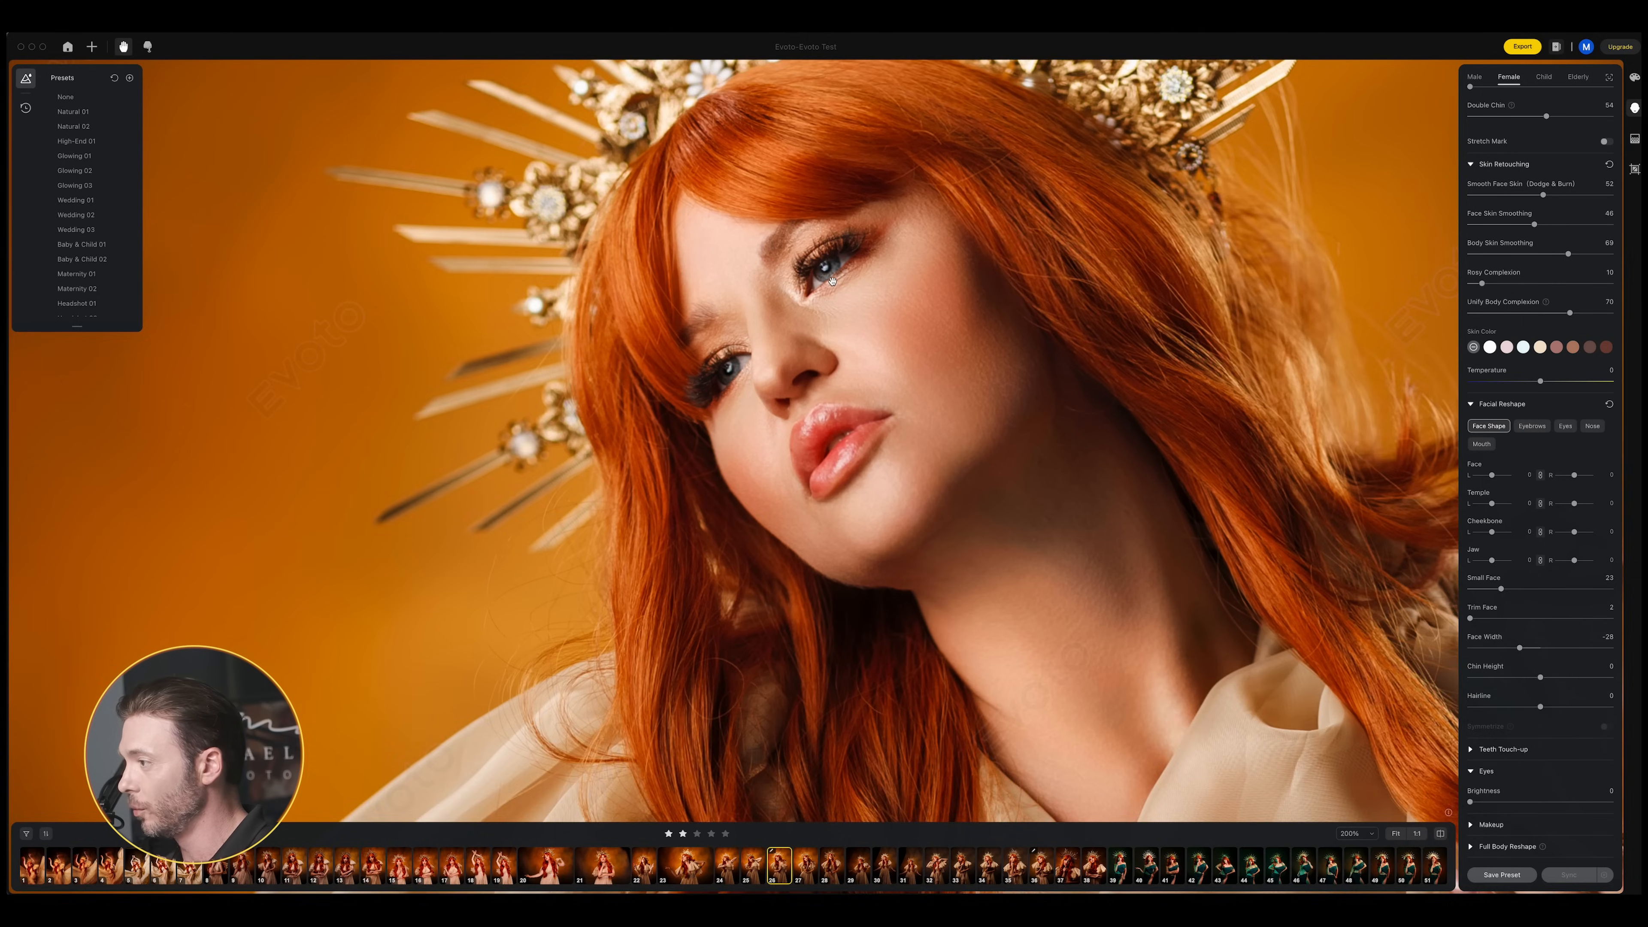
left_click_drag(805, 226, 862, 289)
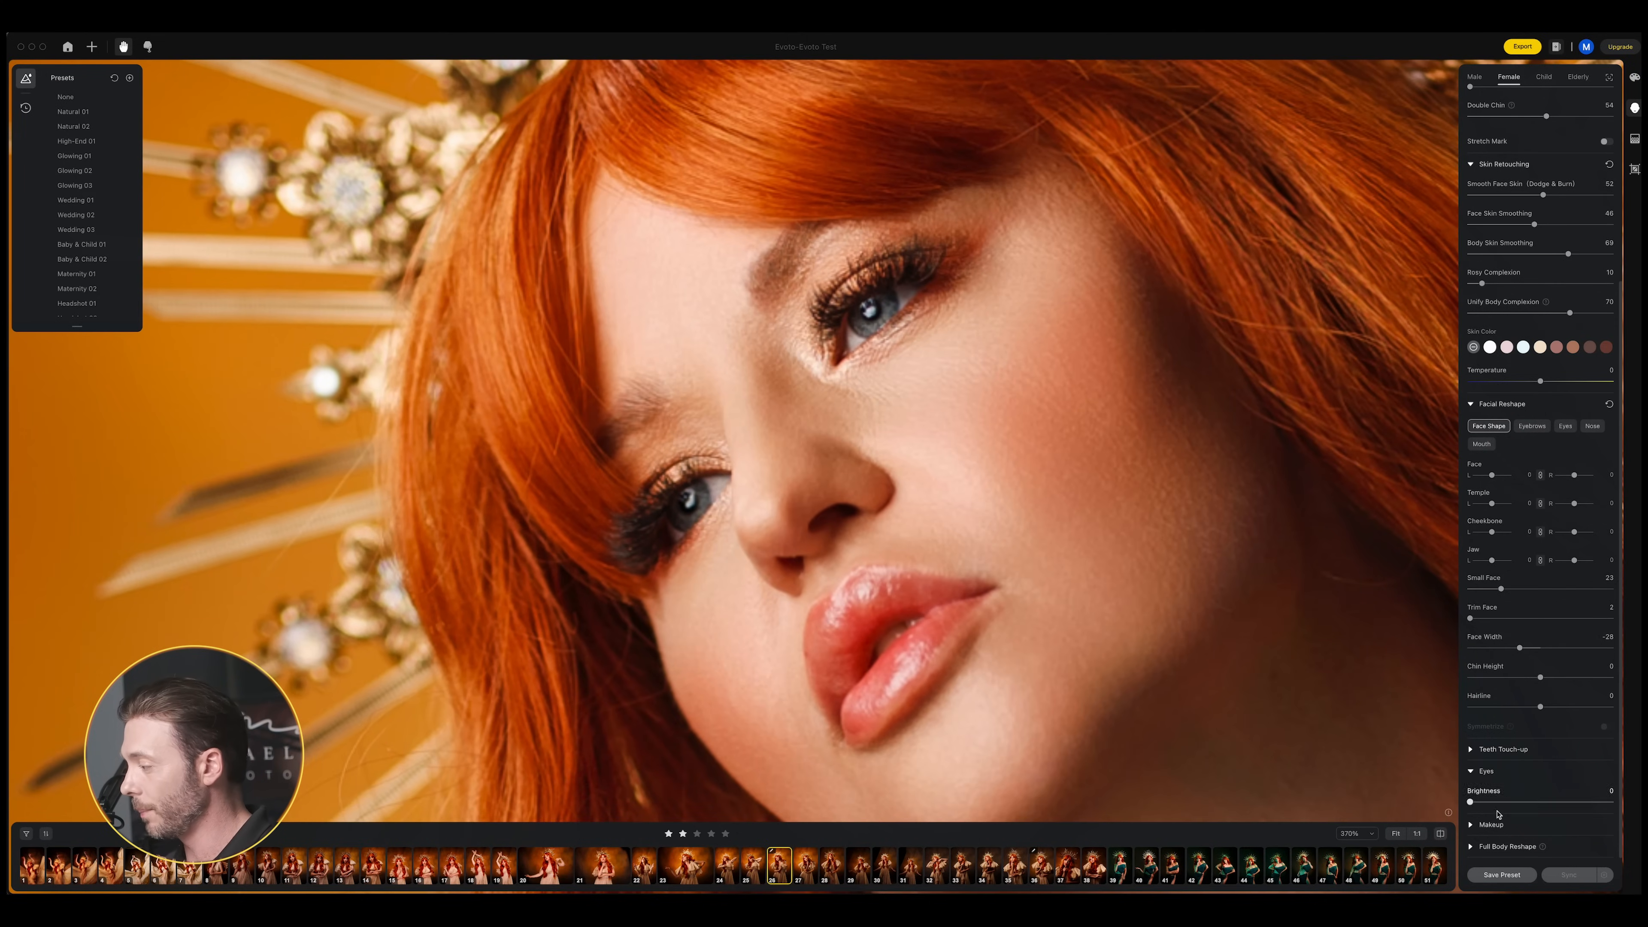
left_click_drag(1472, 803, 1590, 802)
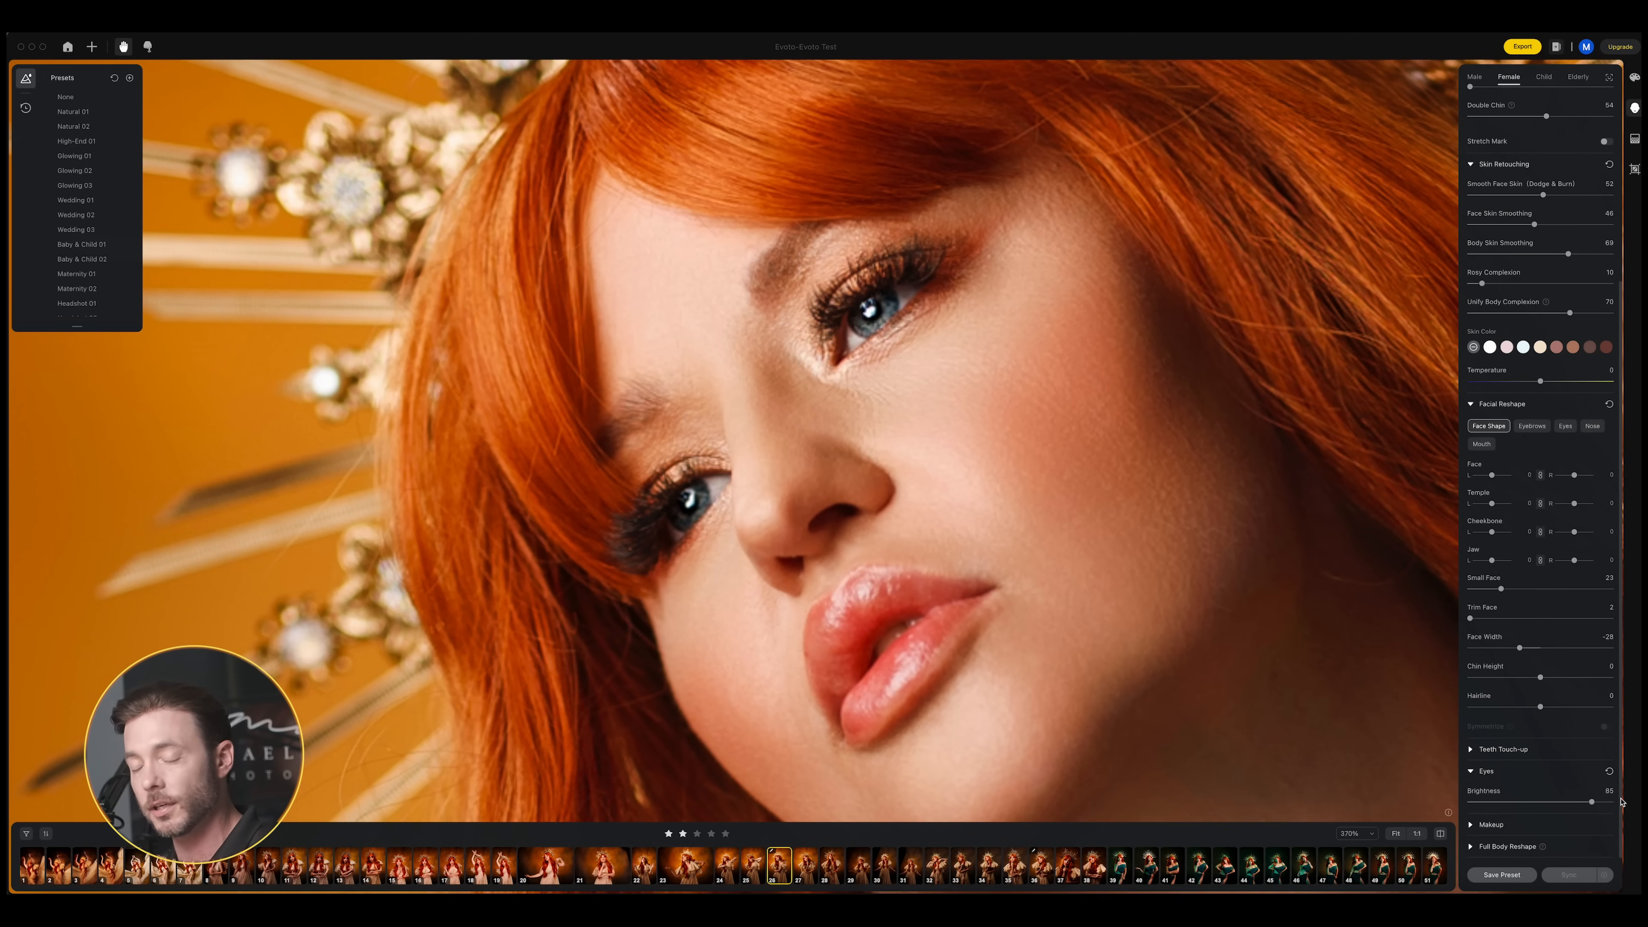
left_click(1609, 771)
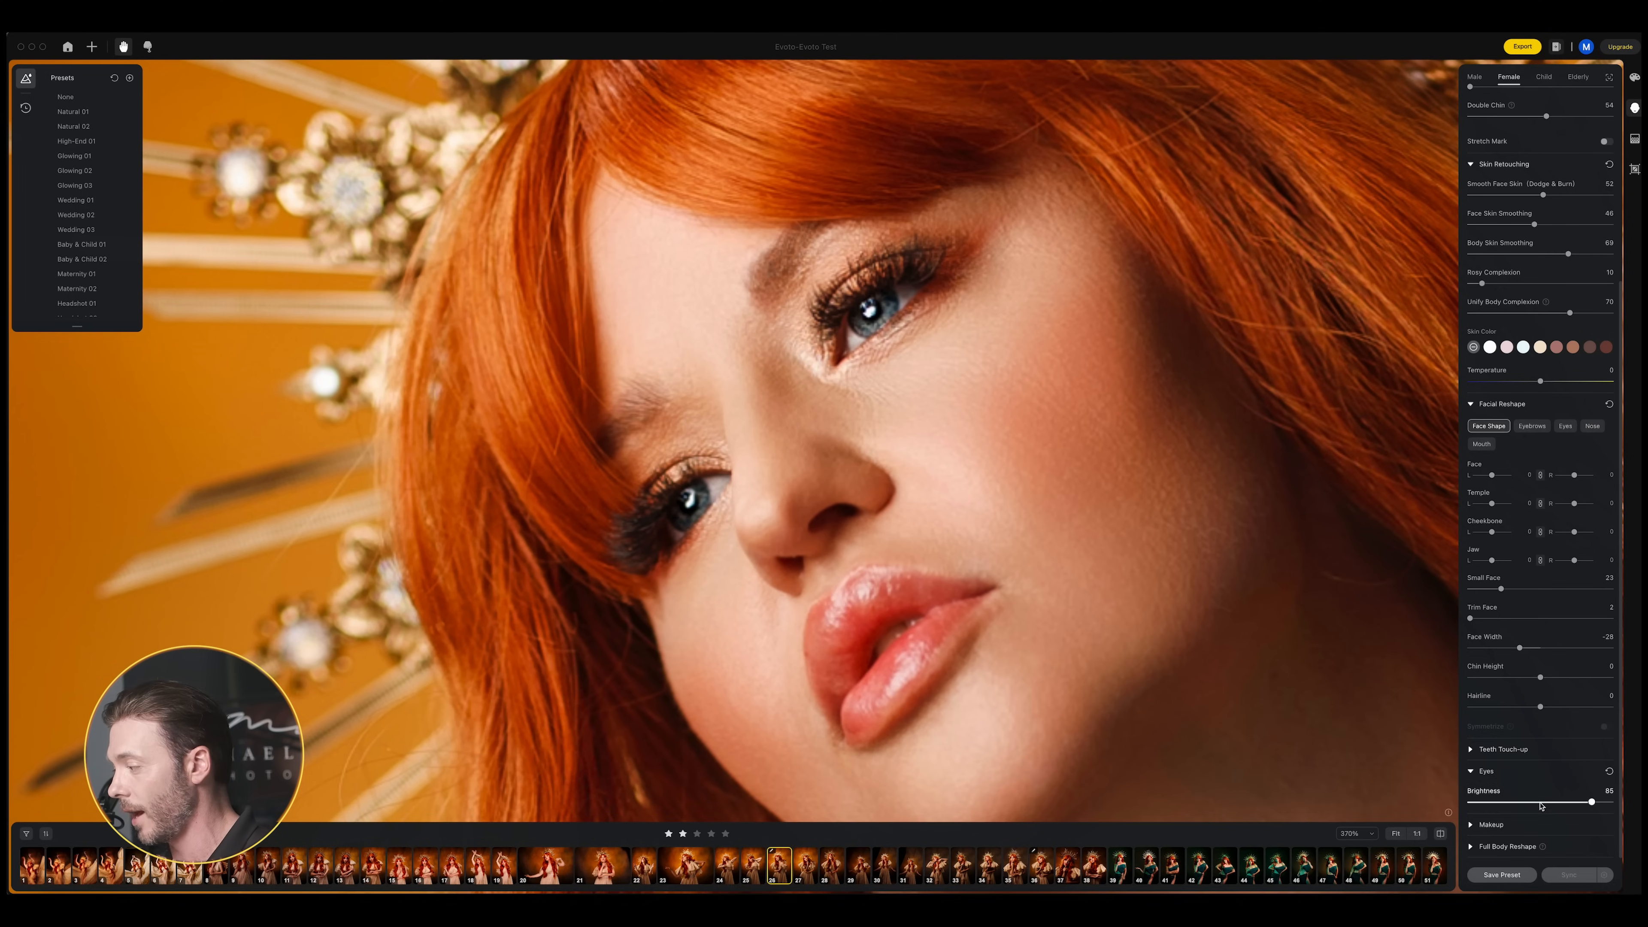
left_click(1475, 770)
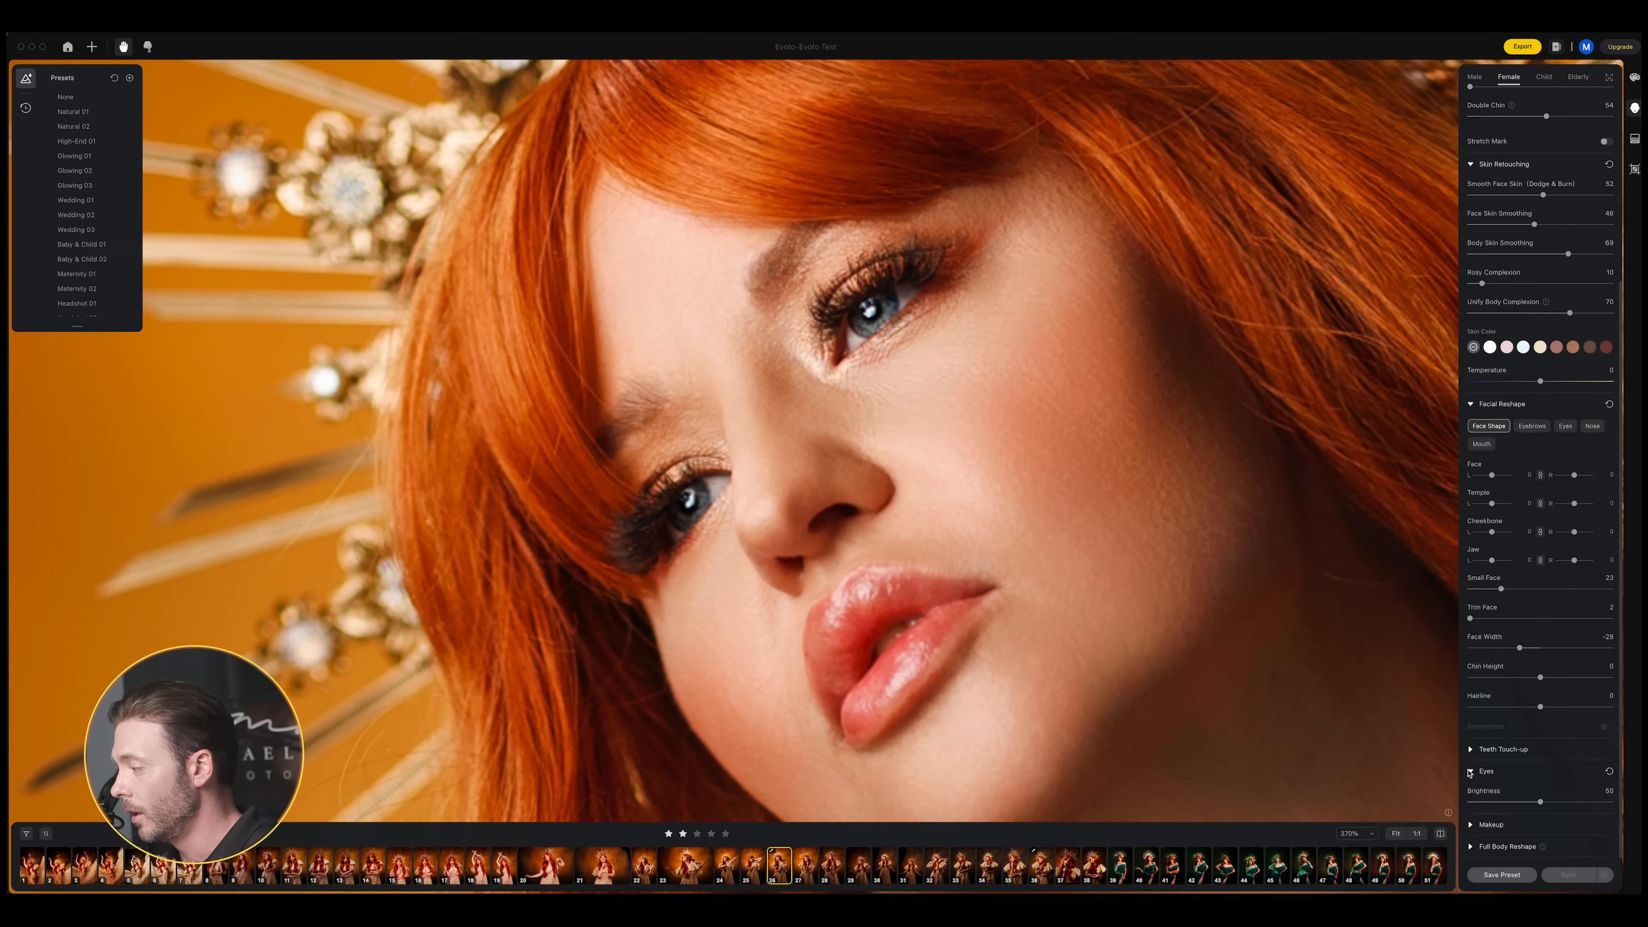
scroll(1101, 637, "down", 8)
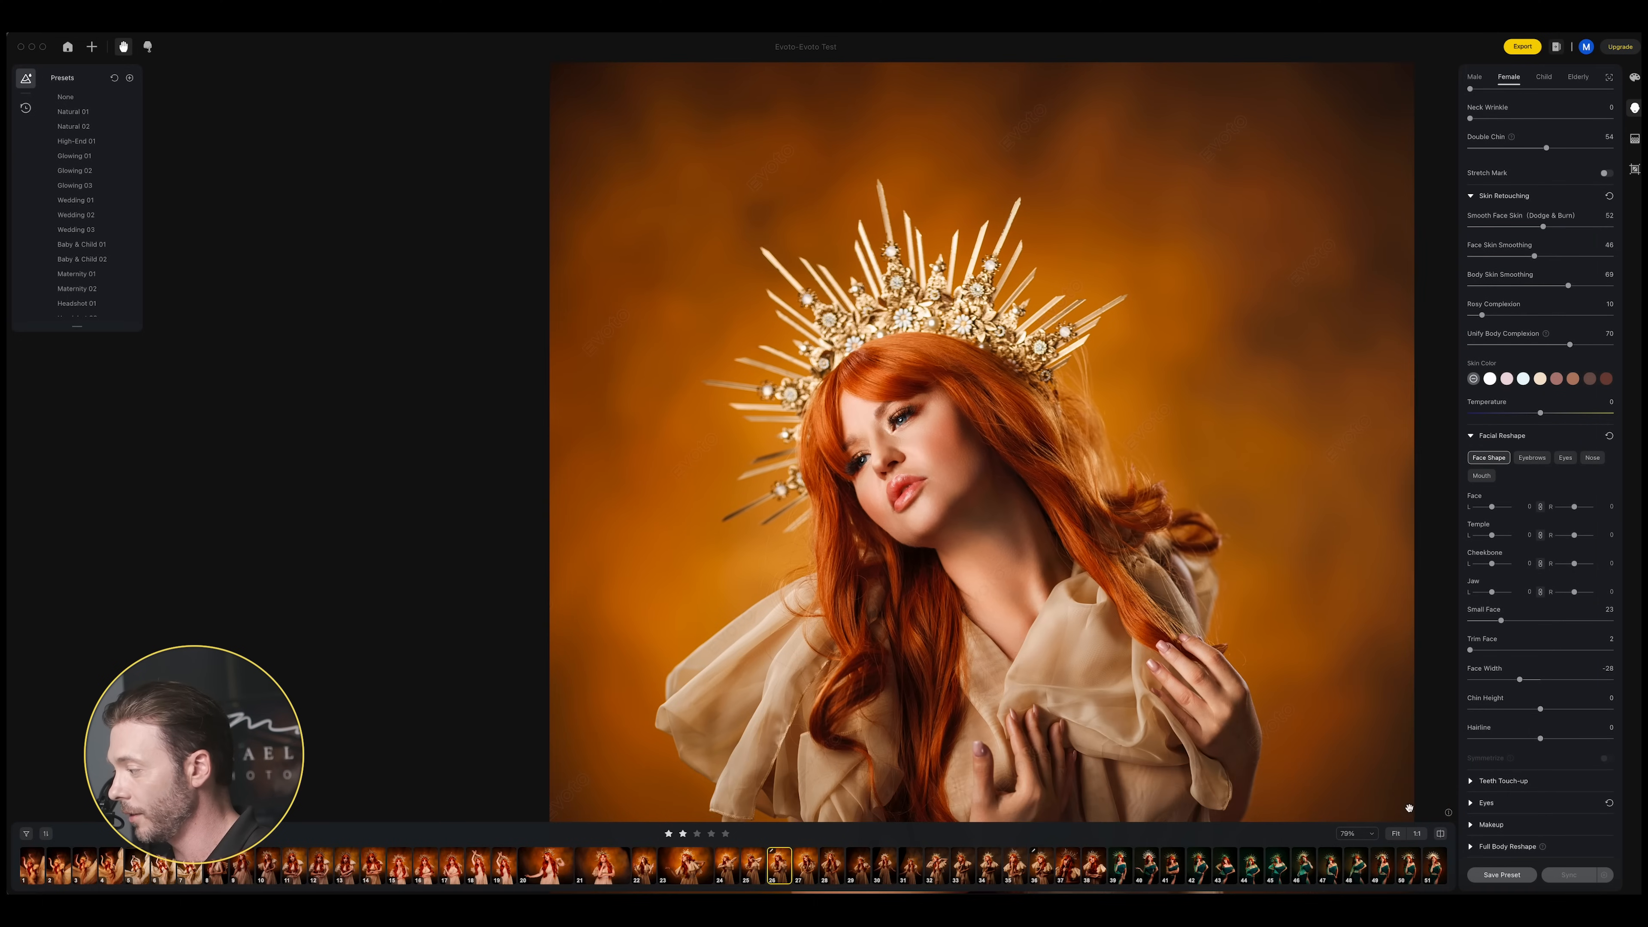
Open the Makeup options, try the first three makeup presets on the face, and reduce the amount of the Sweet preset.
left_click(1476, 826)
scroll(1475, 805, "down", 5)
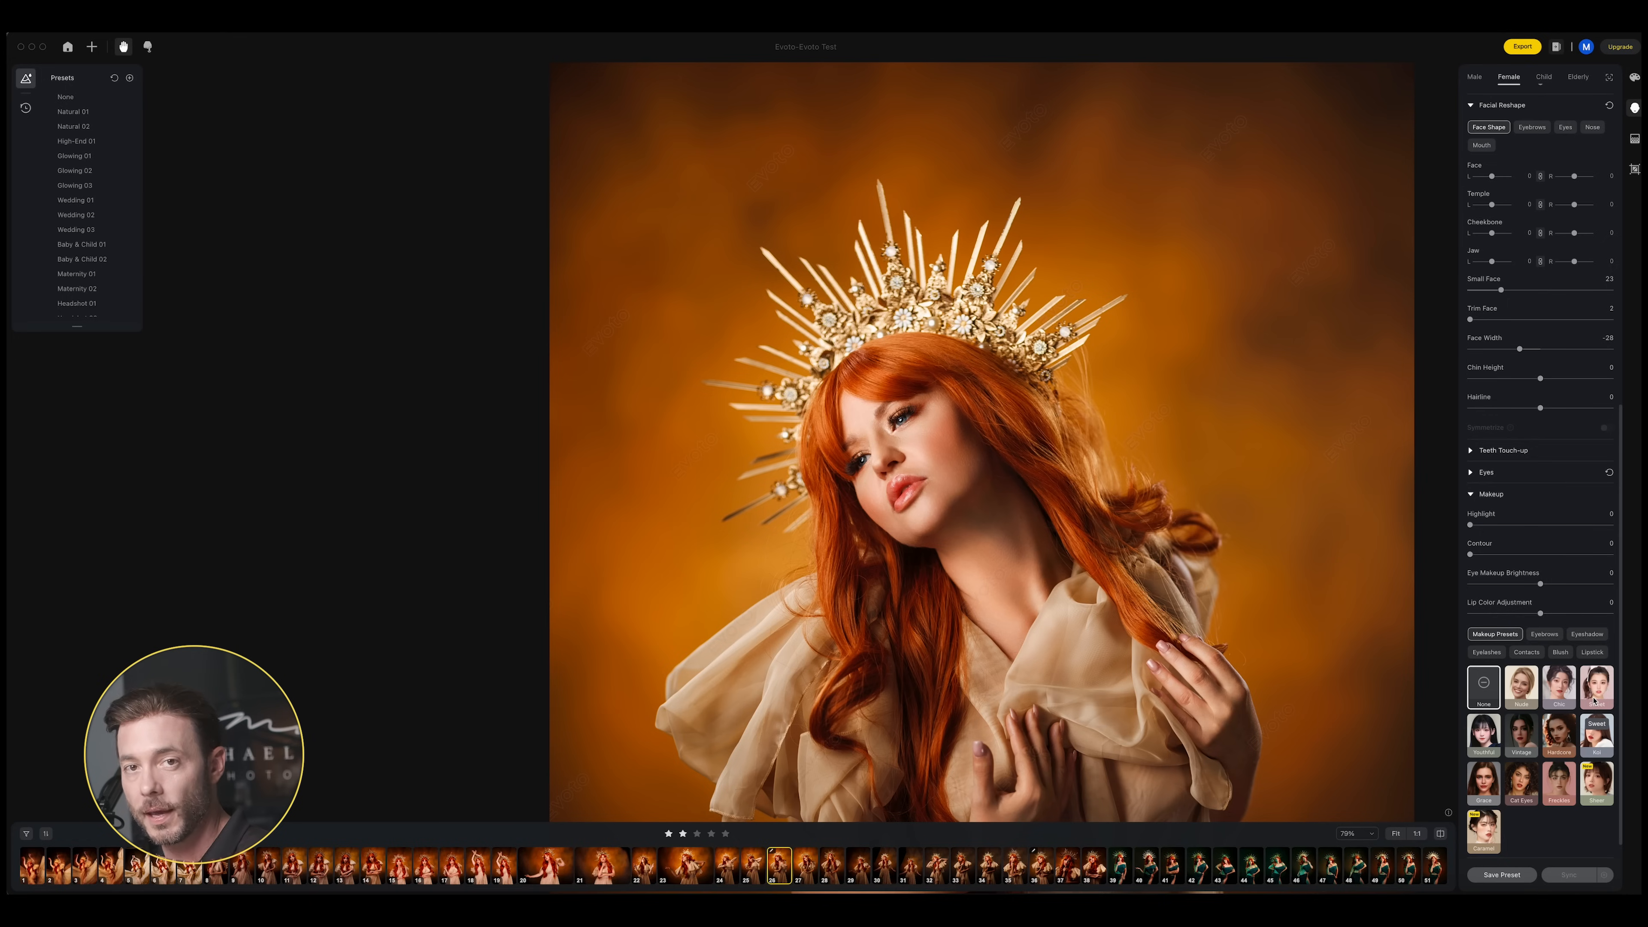
scroll(1594, 703, "down", 1)
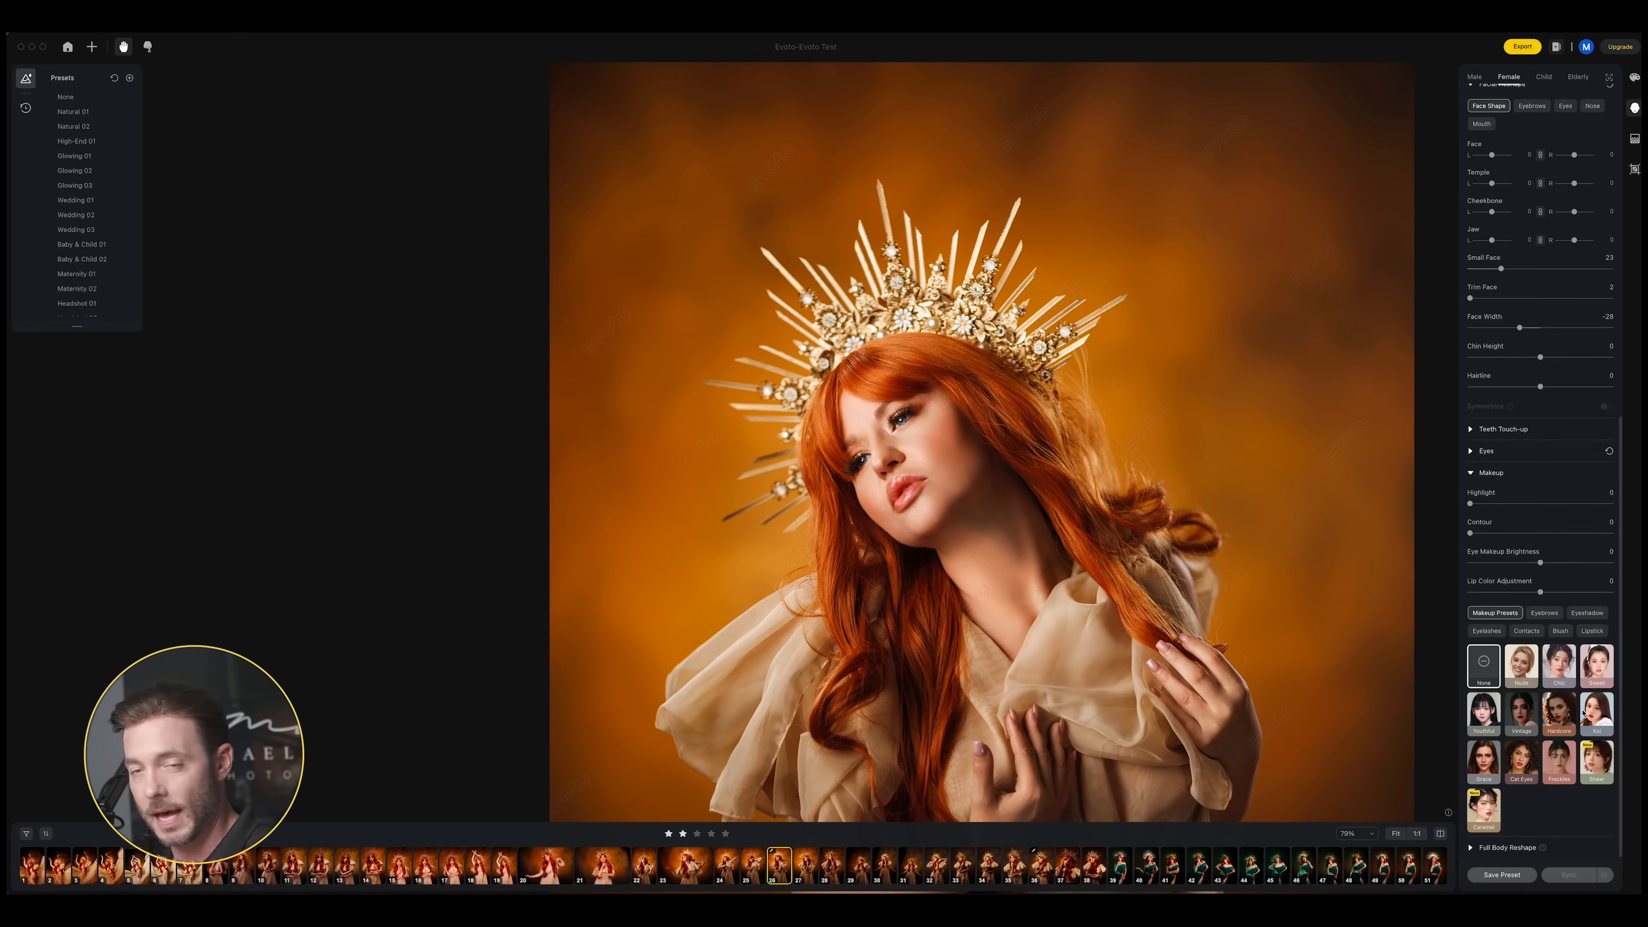
left_click(1511, 678)
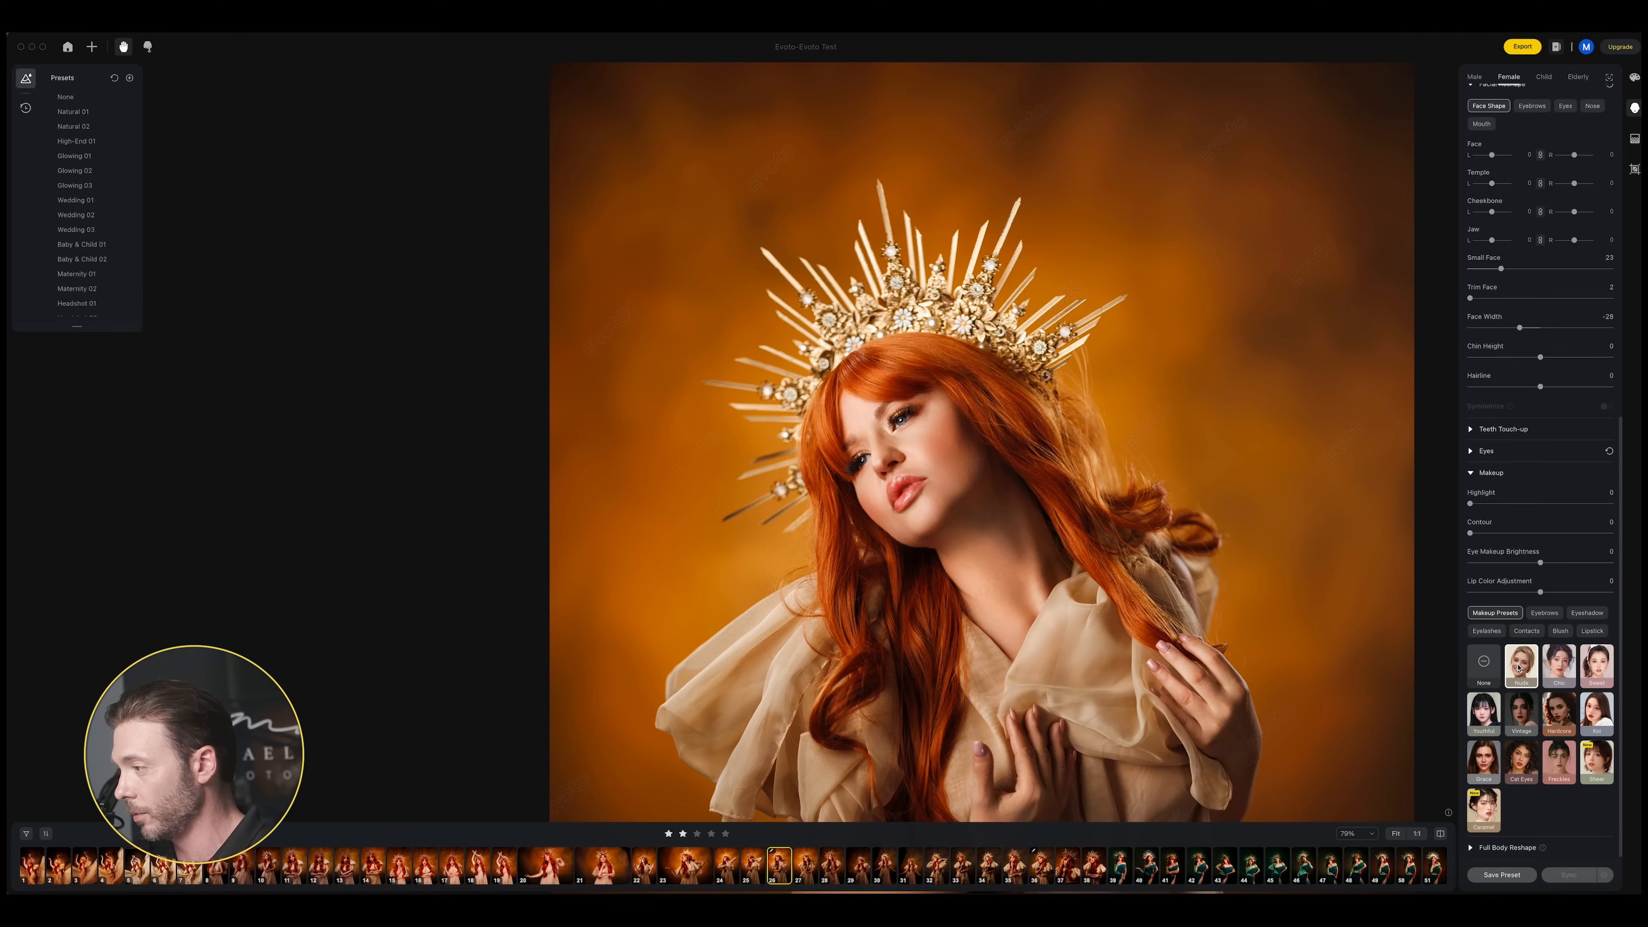
left_click(1562, 666)
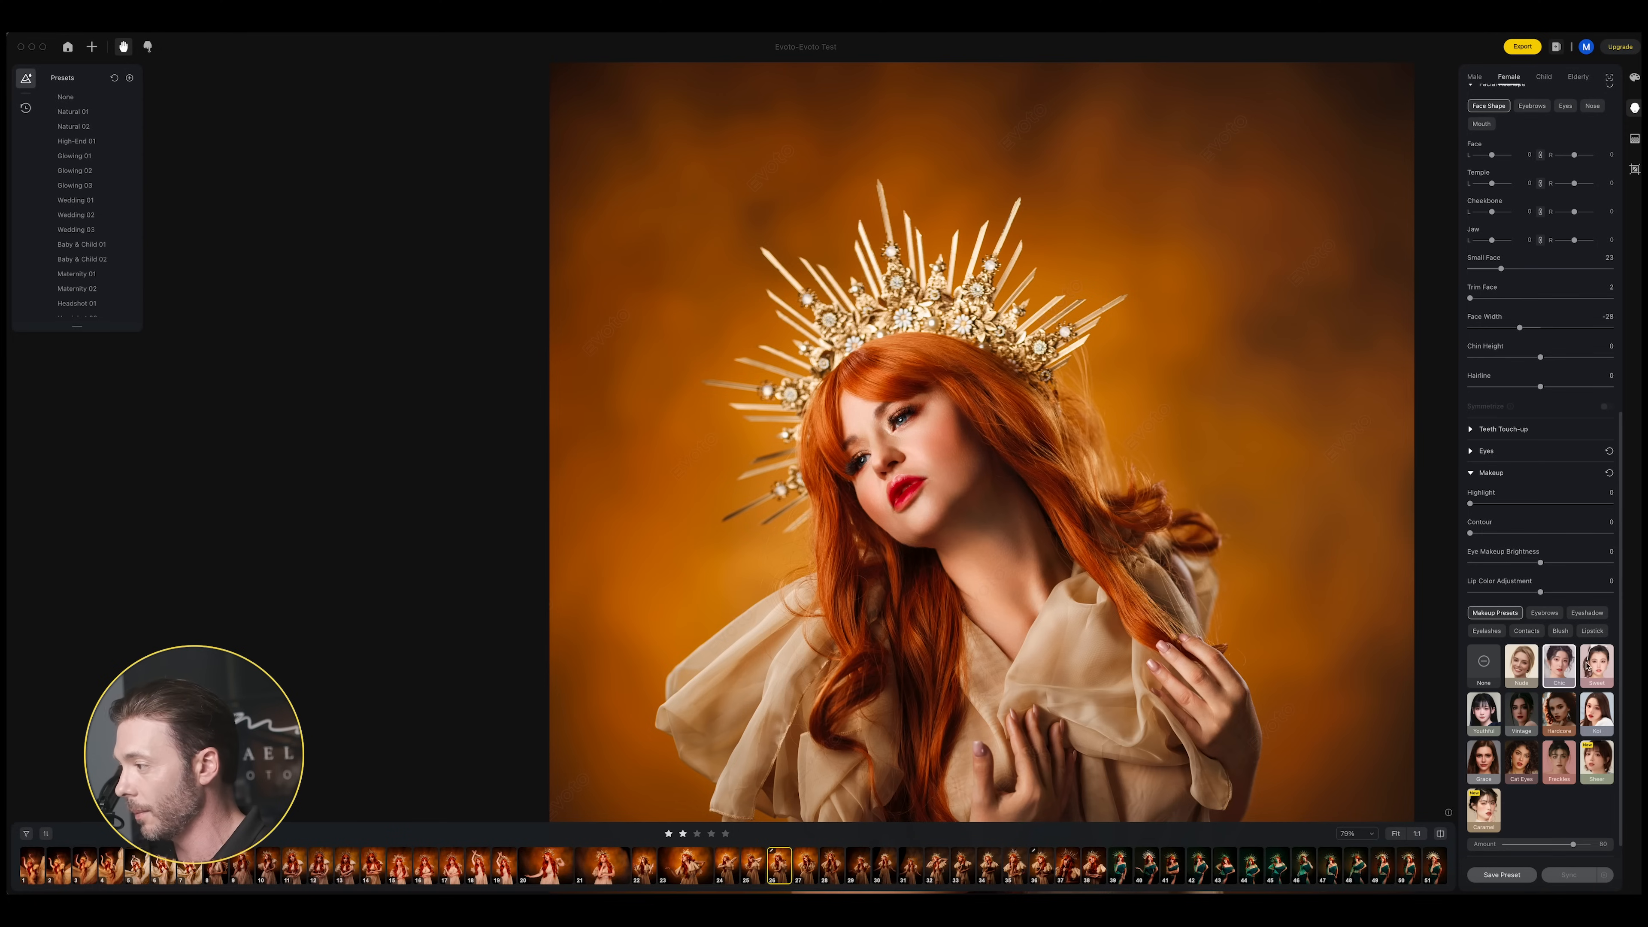
left_click(1604, 666)
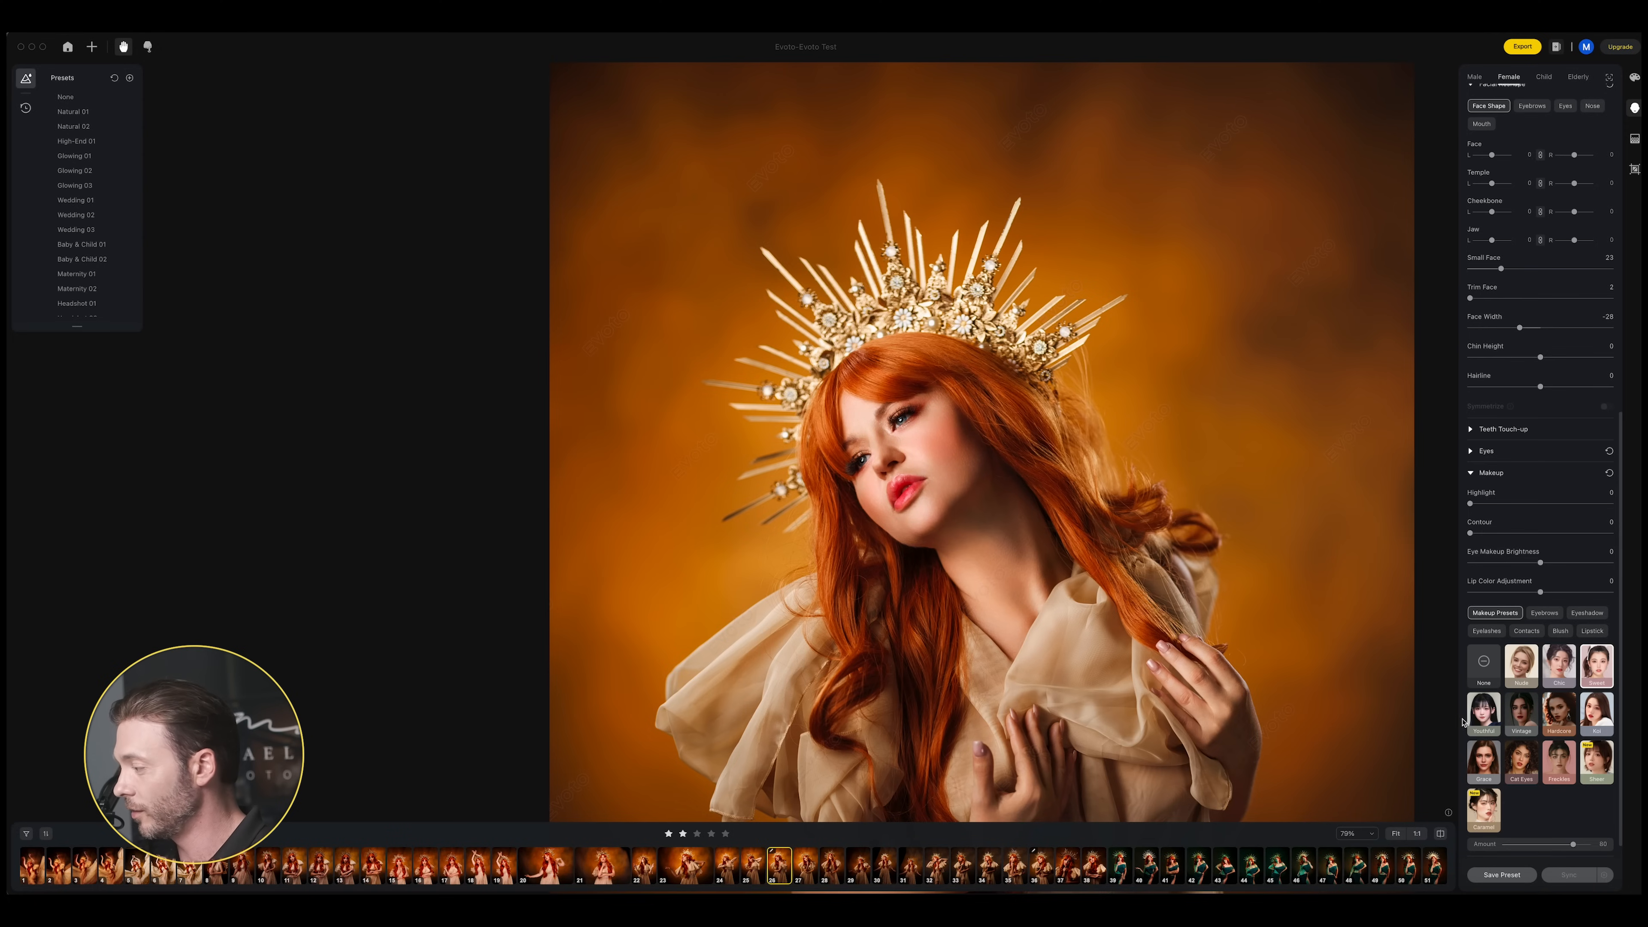
left_click(1536, 844)
Try the next makeup presets from Youthful onward, return to Vintage, and adjust its amount to about 47.
left_click(1481, 712)
left_click(1521, 708)
left_click(1549, 713)
left_click(1524, 718)
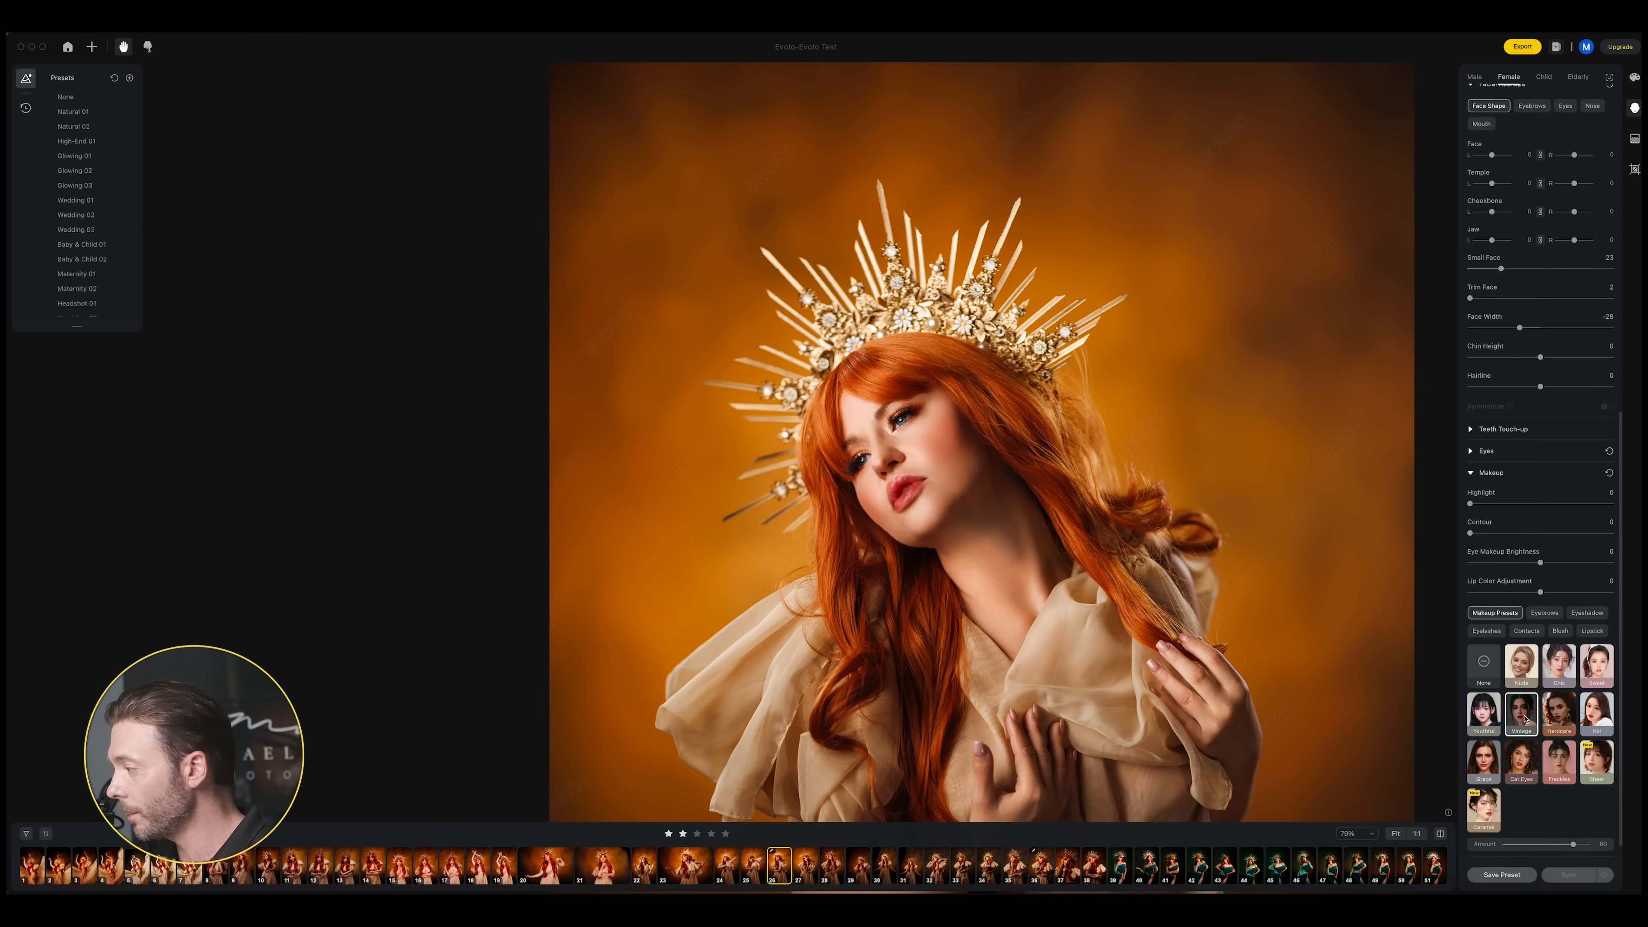
left_click(1530, 844)
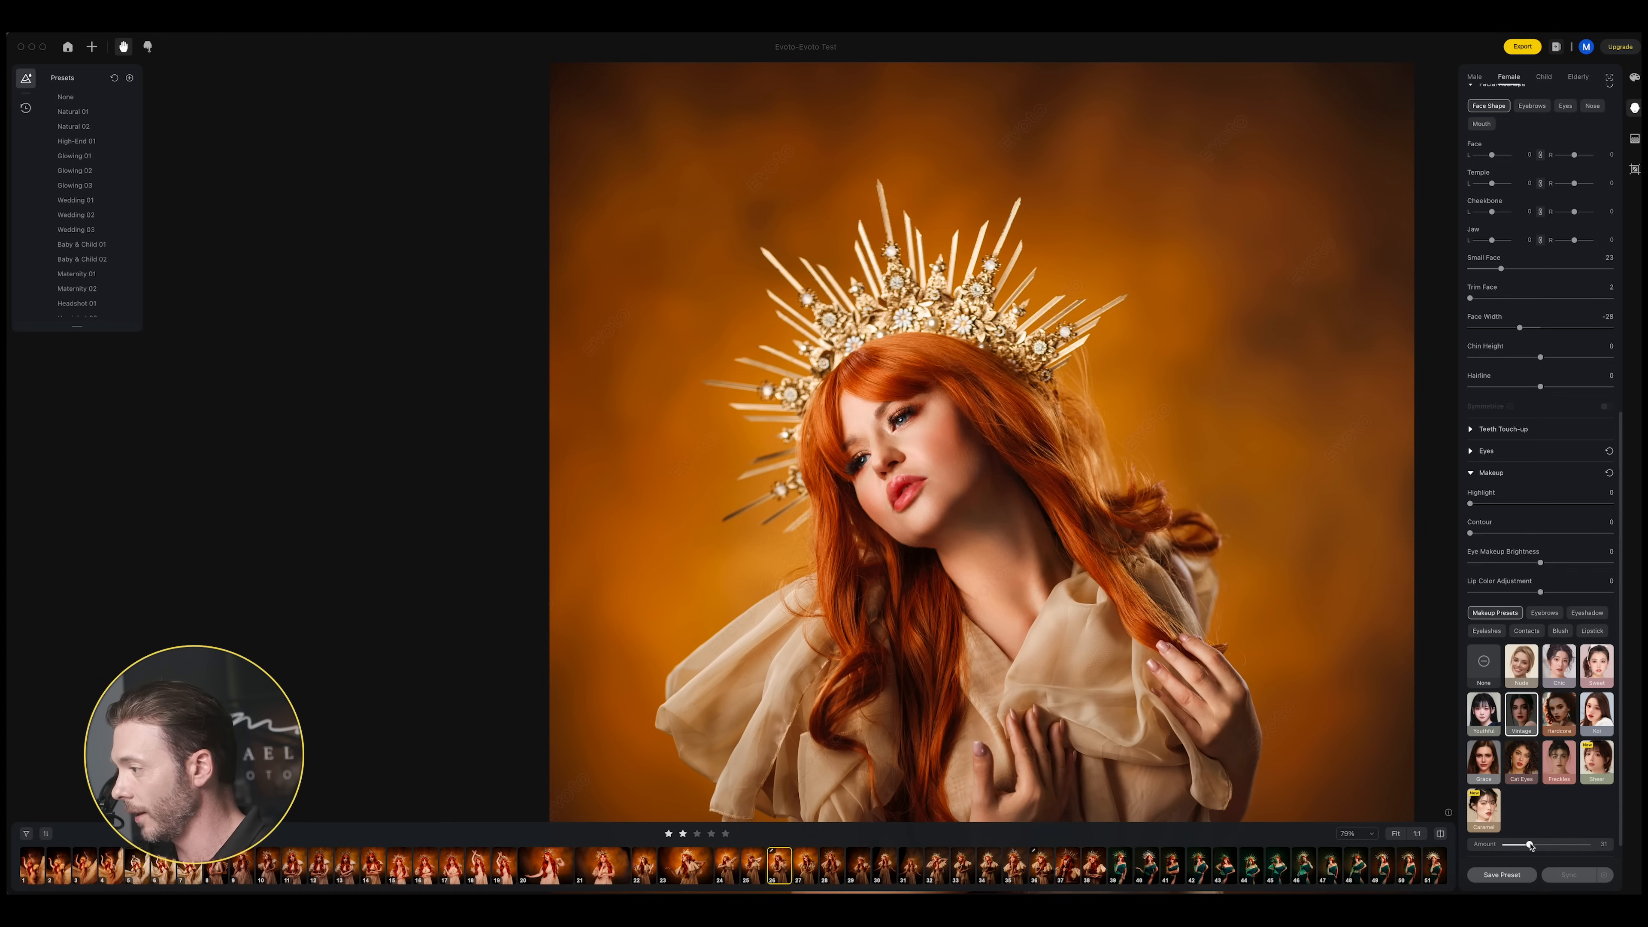
left_click_drag(1531, 846, 1546, 847)
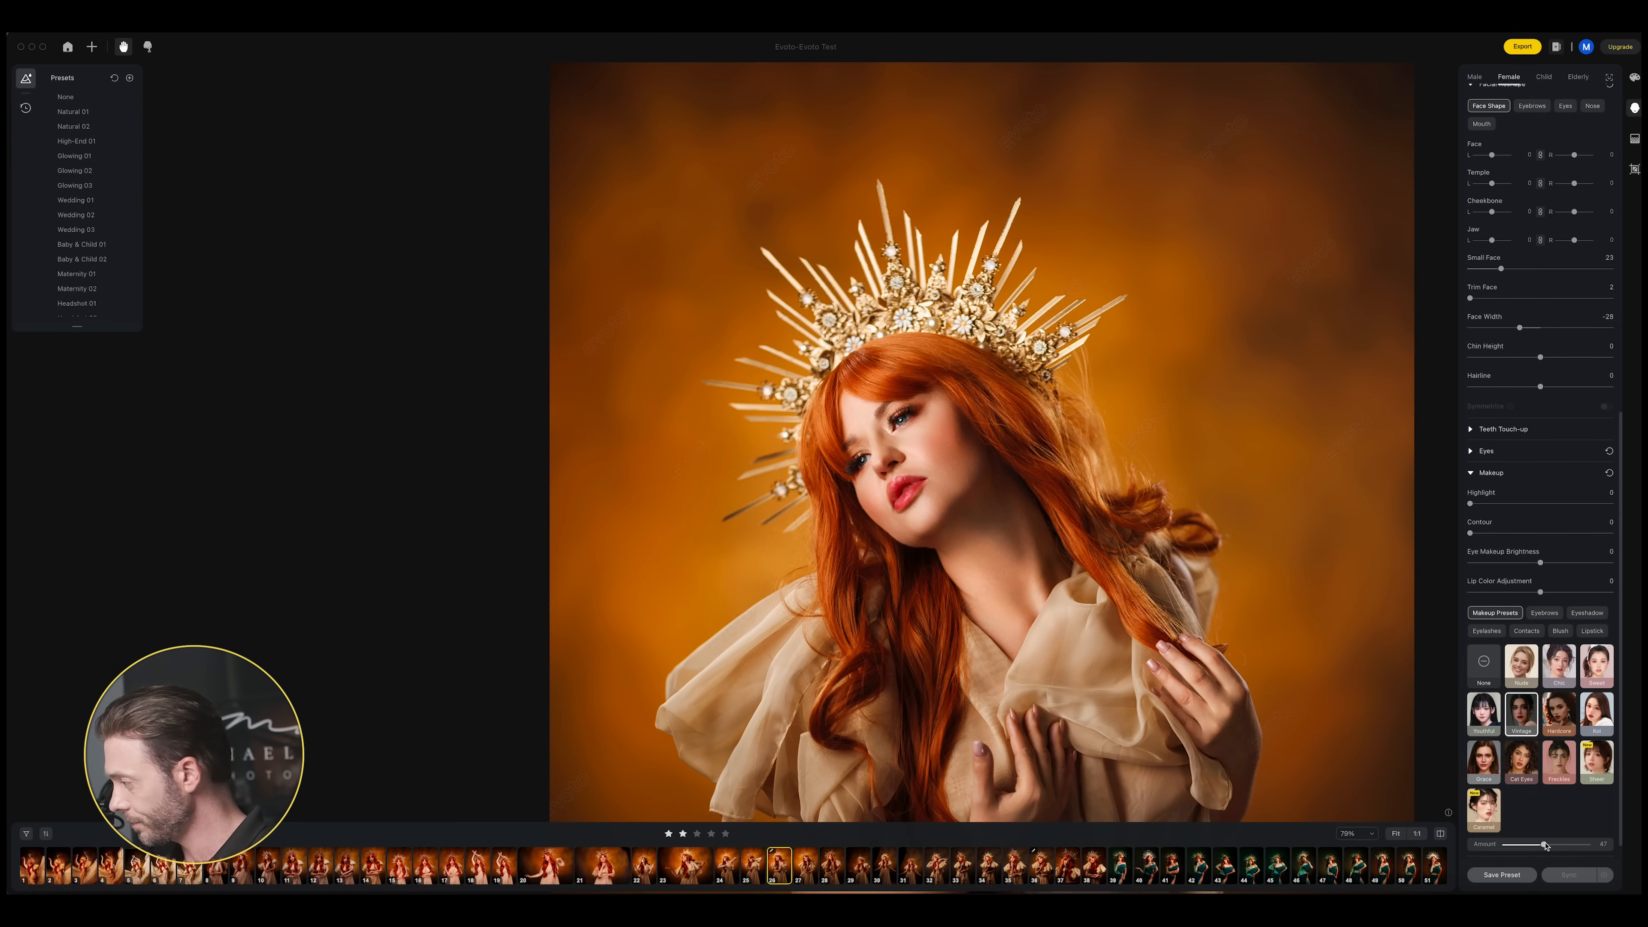
Try the Sheer makeup preset on the face and set the makeup preset back to None.
scroll(1570, 736, "down", 1)
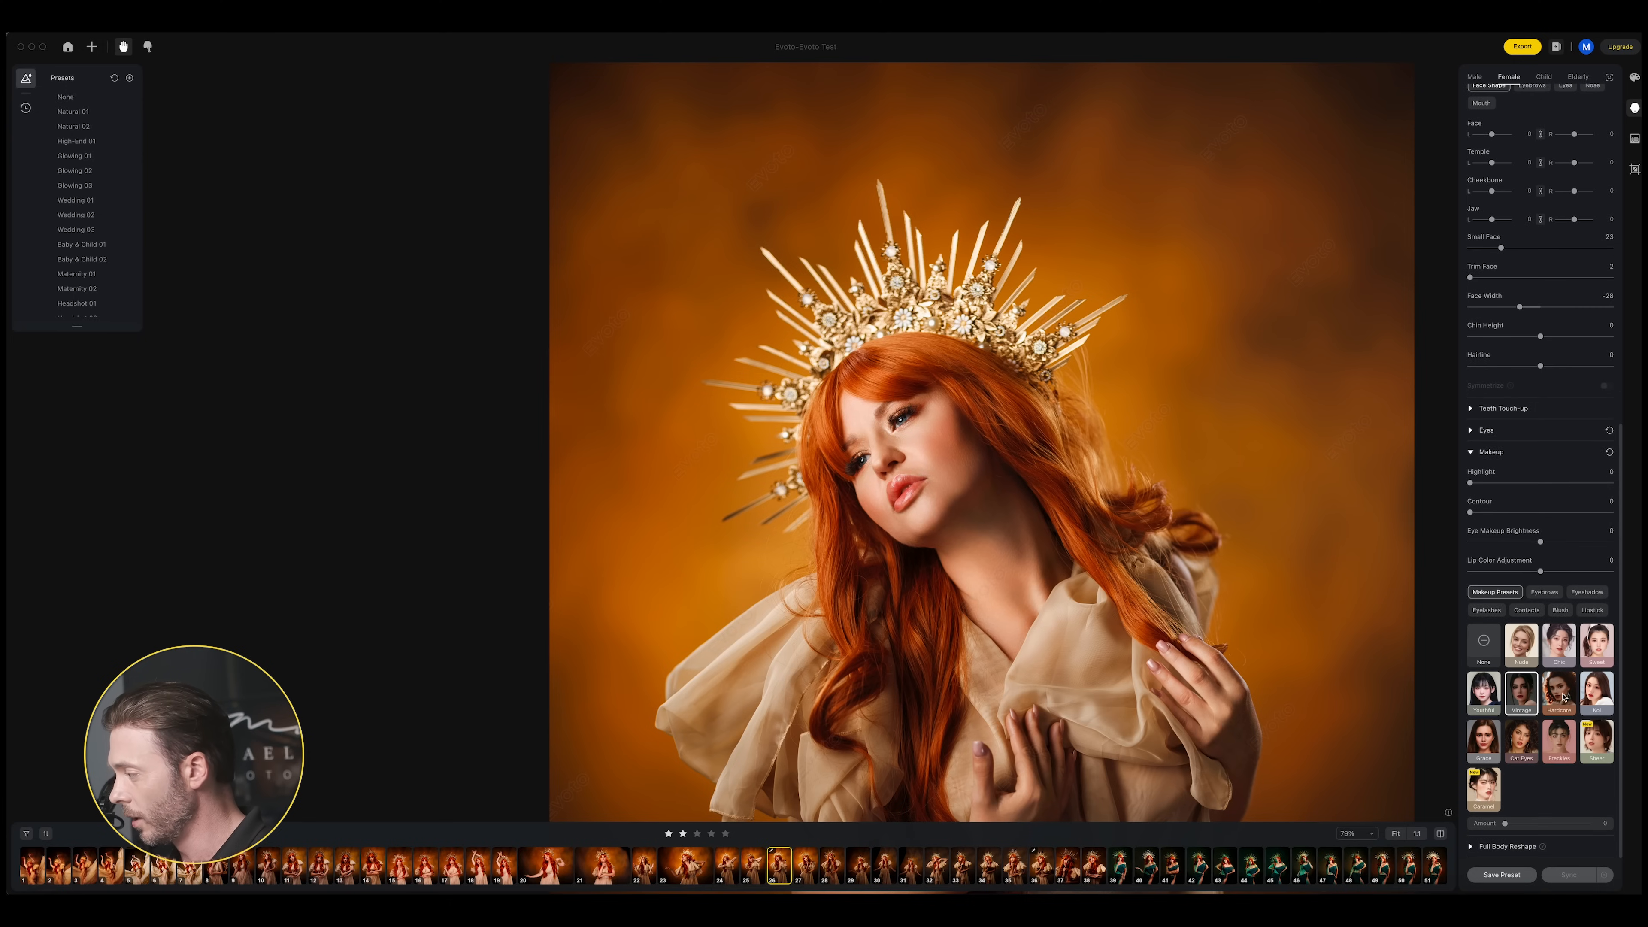
left_click(1594, 740)
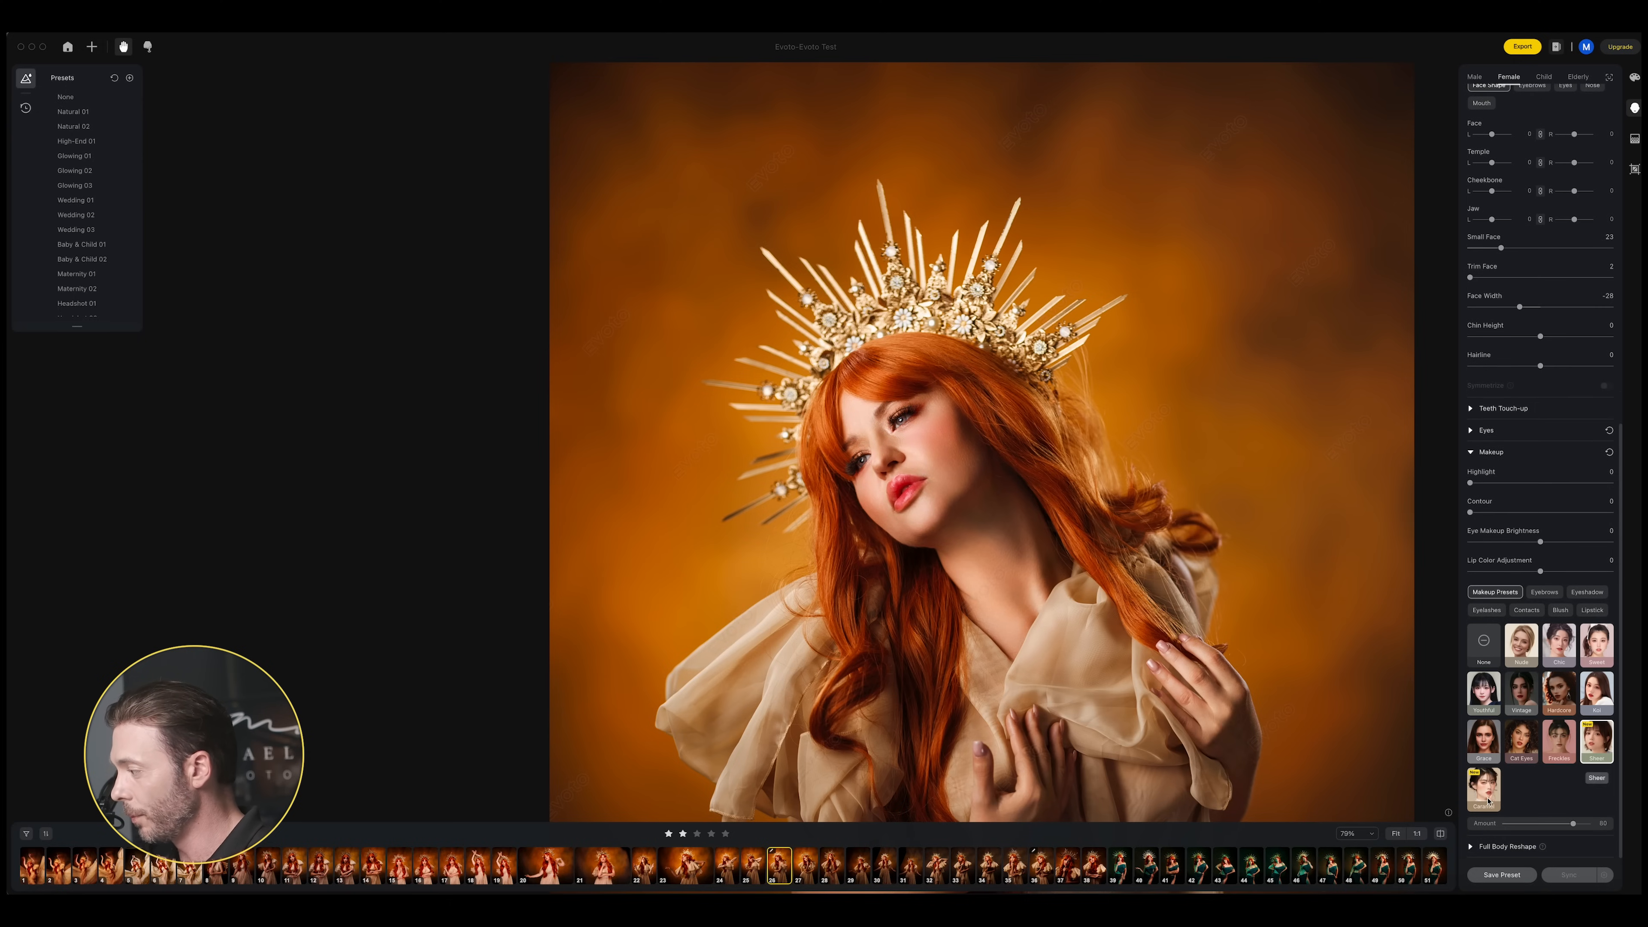
left_click(1483, 646)
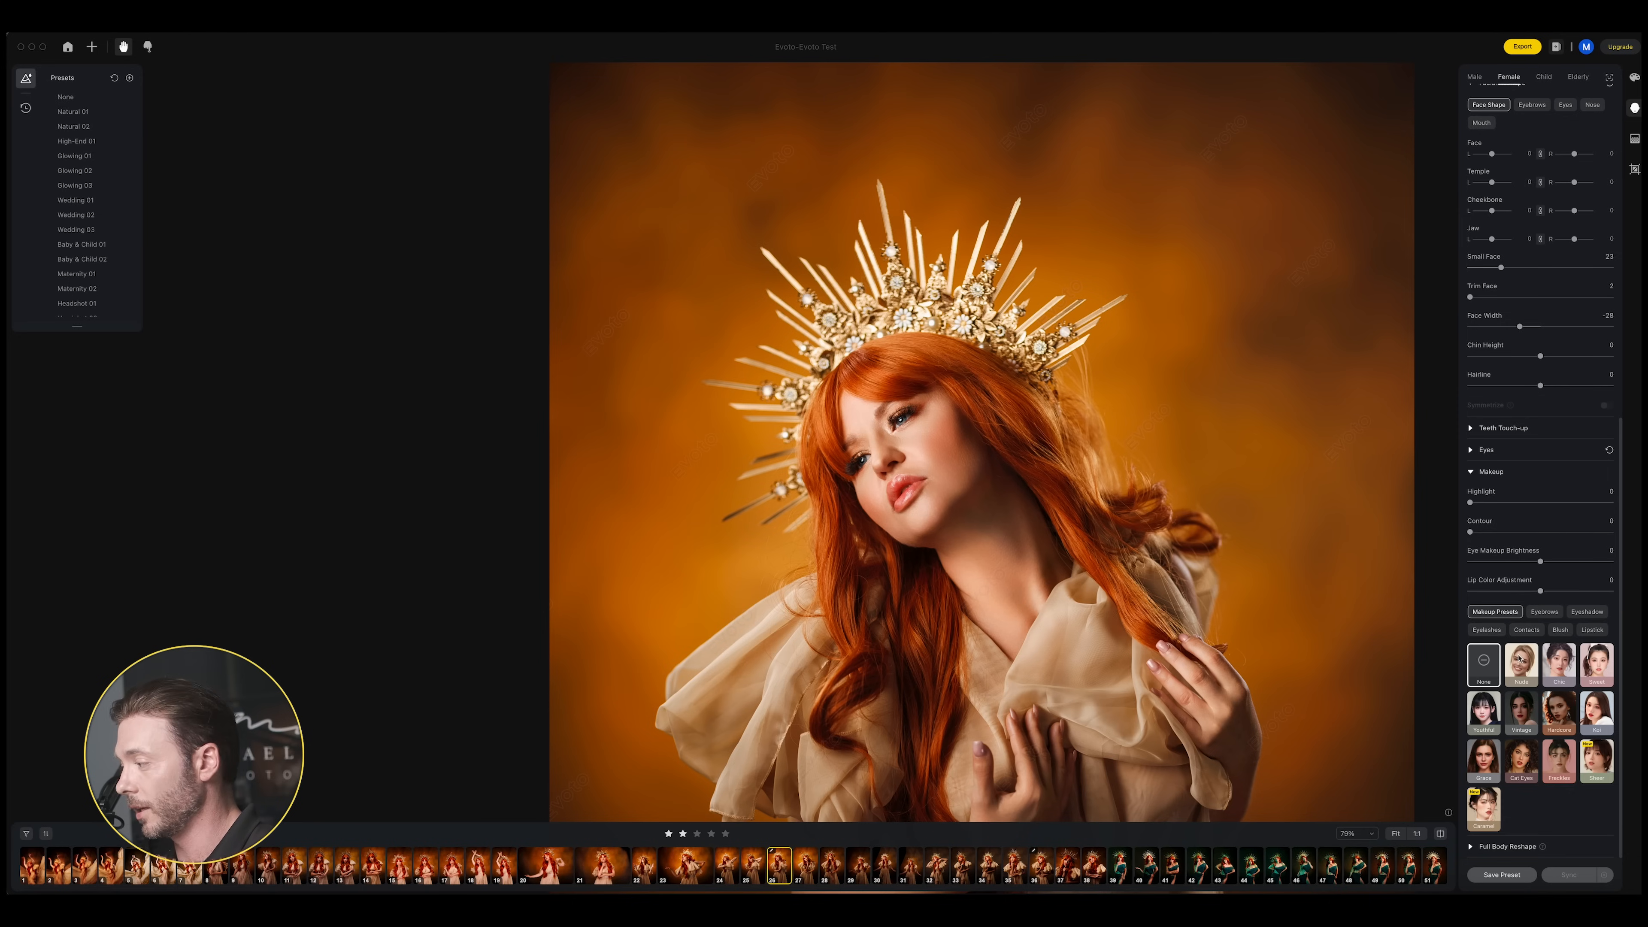
Browse the eyebrow styles, try the first eyelash style, and apply the second one to the woman's eyes.
left_click(1544, 613)
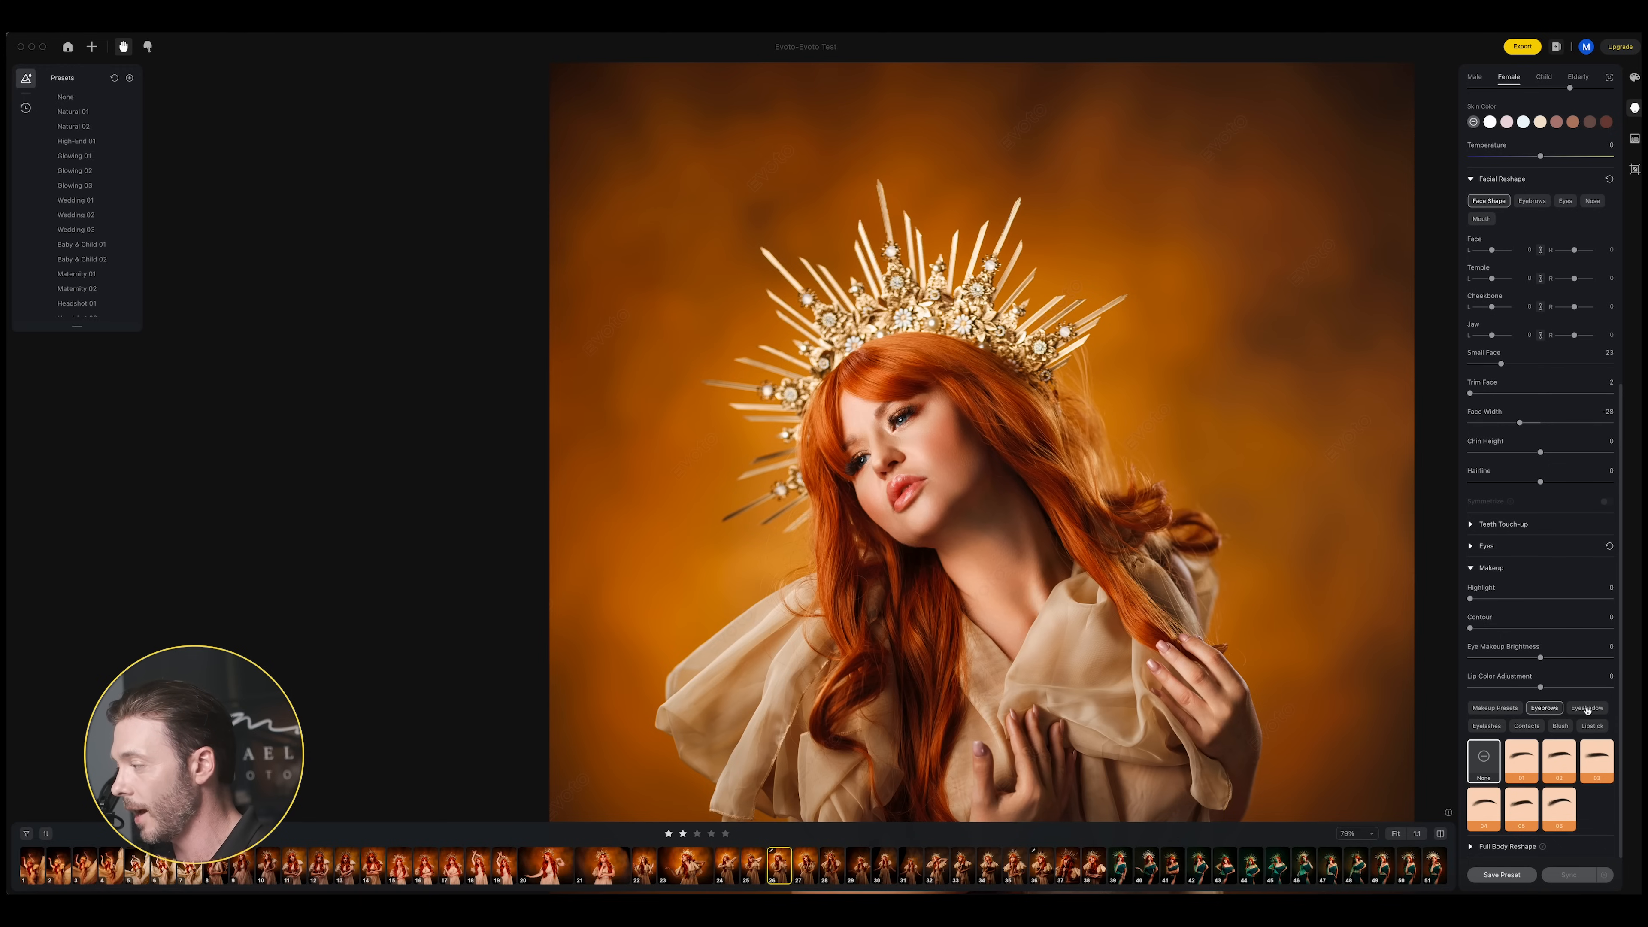
left_click(1502, 725)
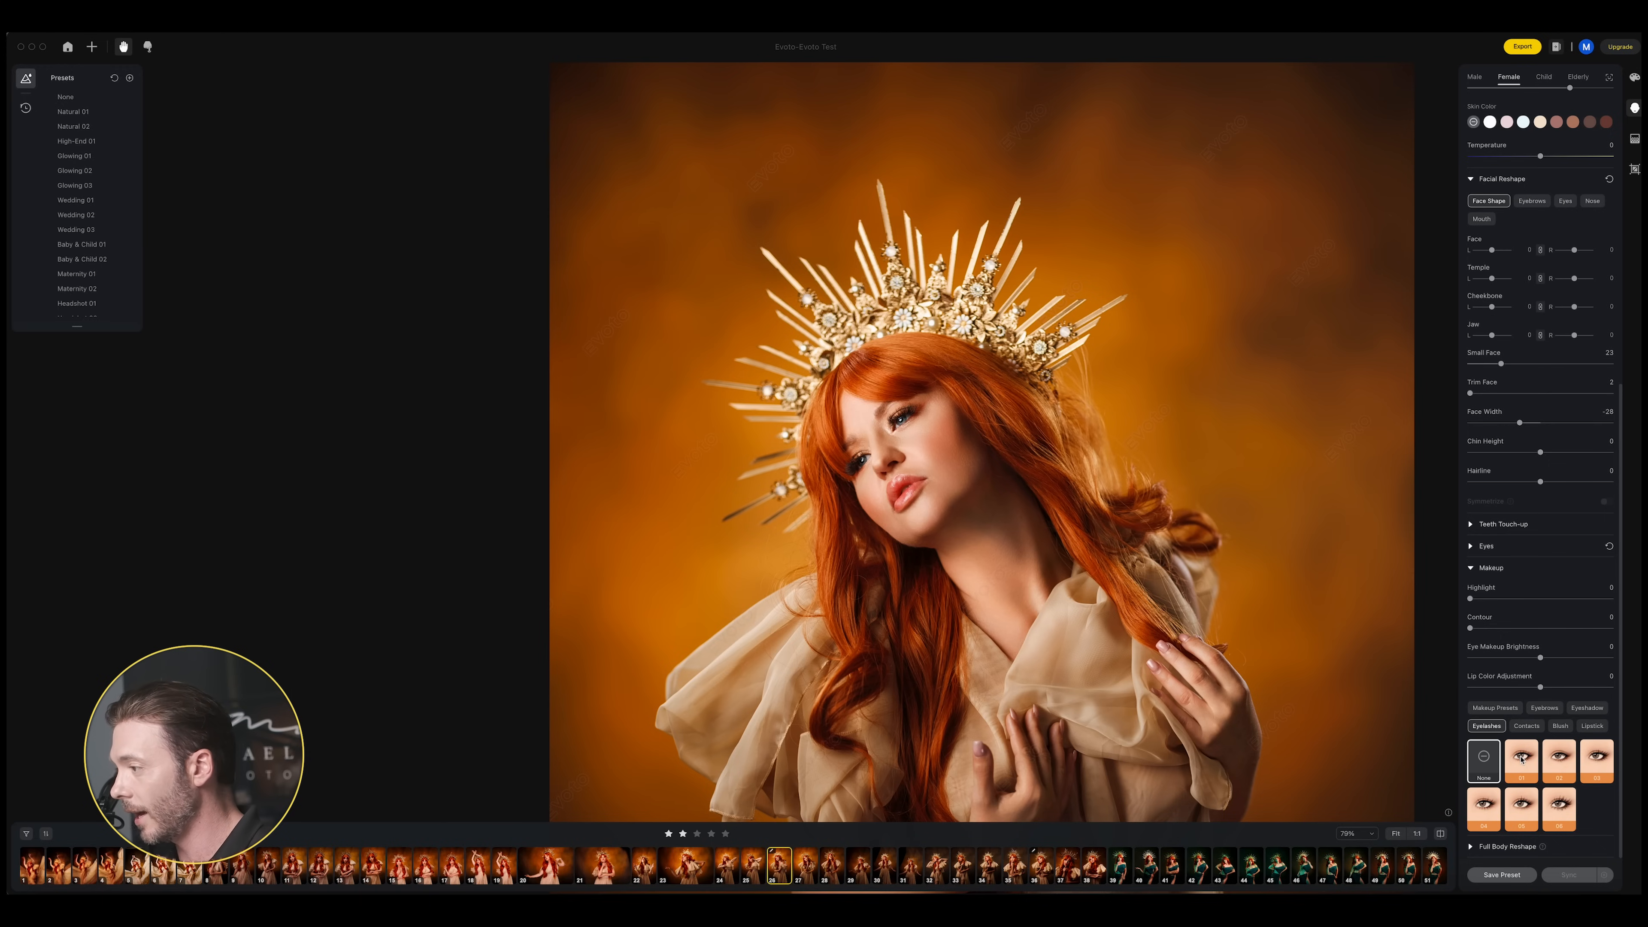
left_click(1521, 759)
left_click(1573, 758)
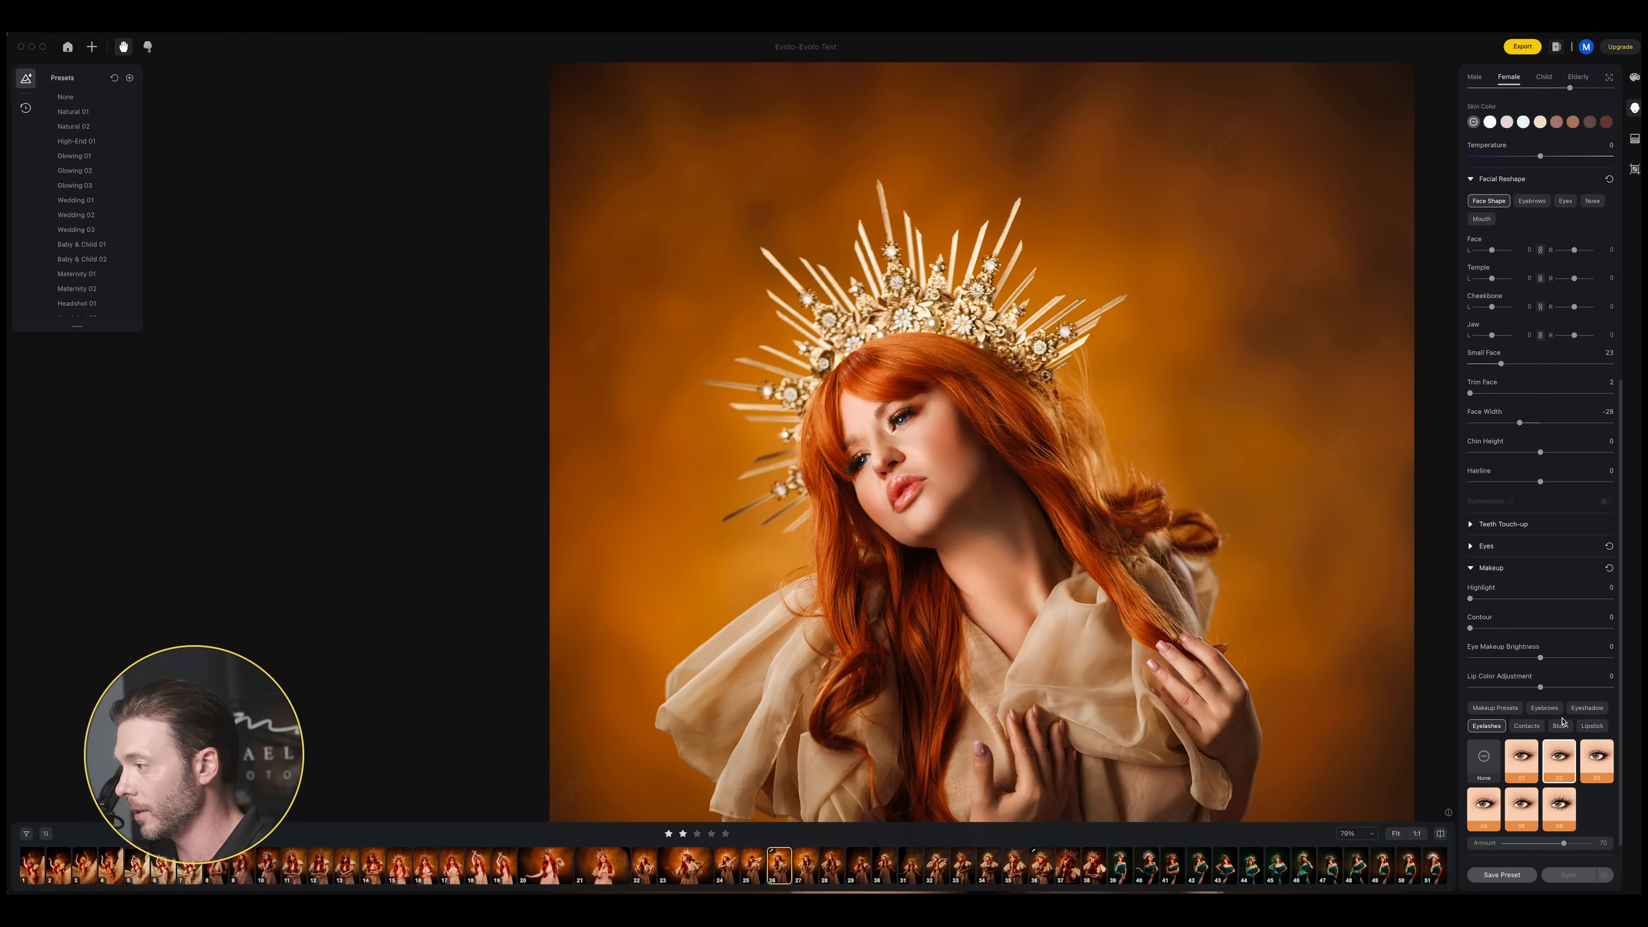
Try the green and blue Contacts on the woman's eyes and set the contacts back to None.
left_click(1520, 728)
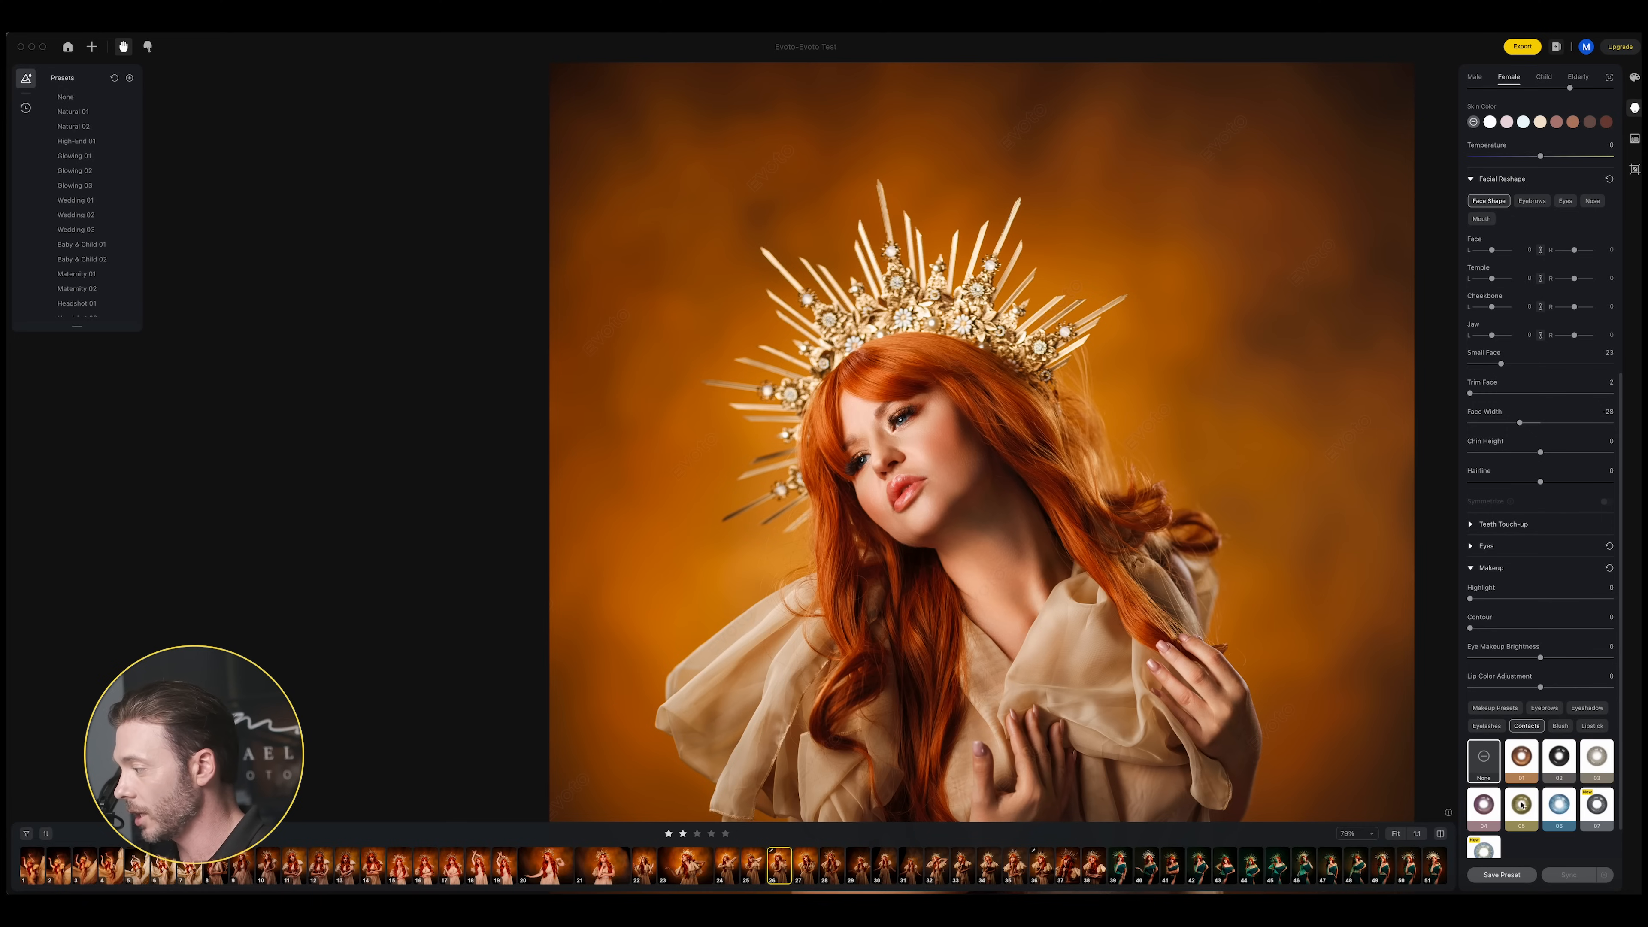
left_click(1523, 810)
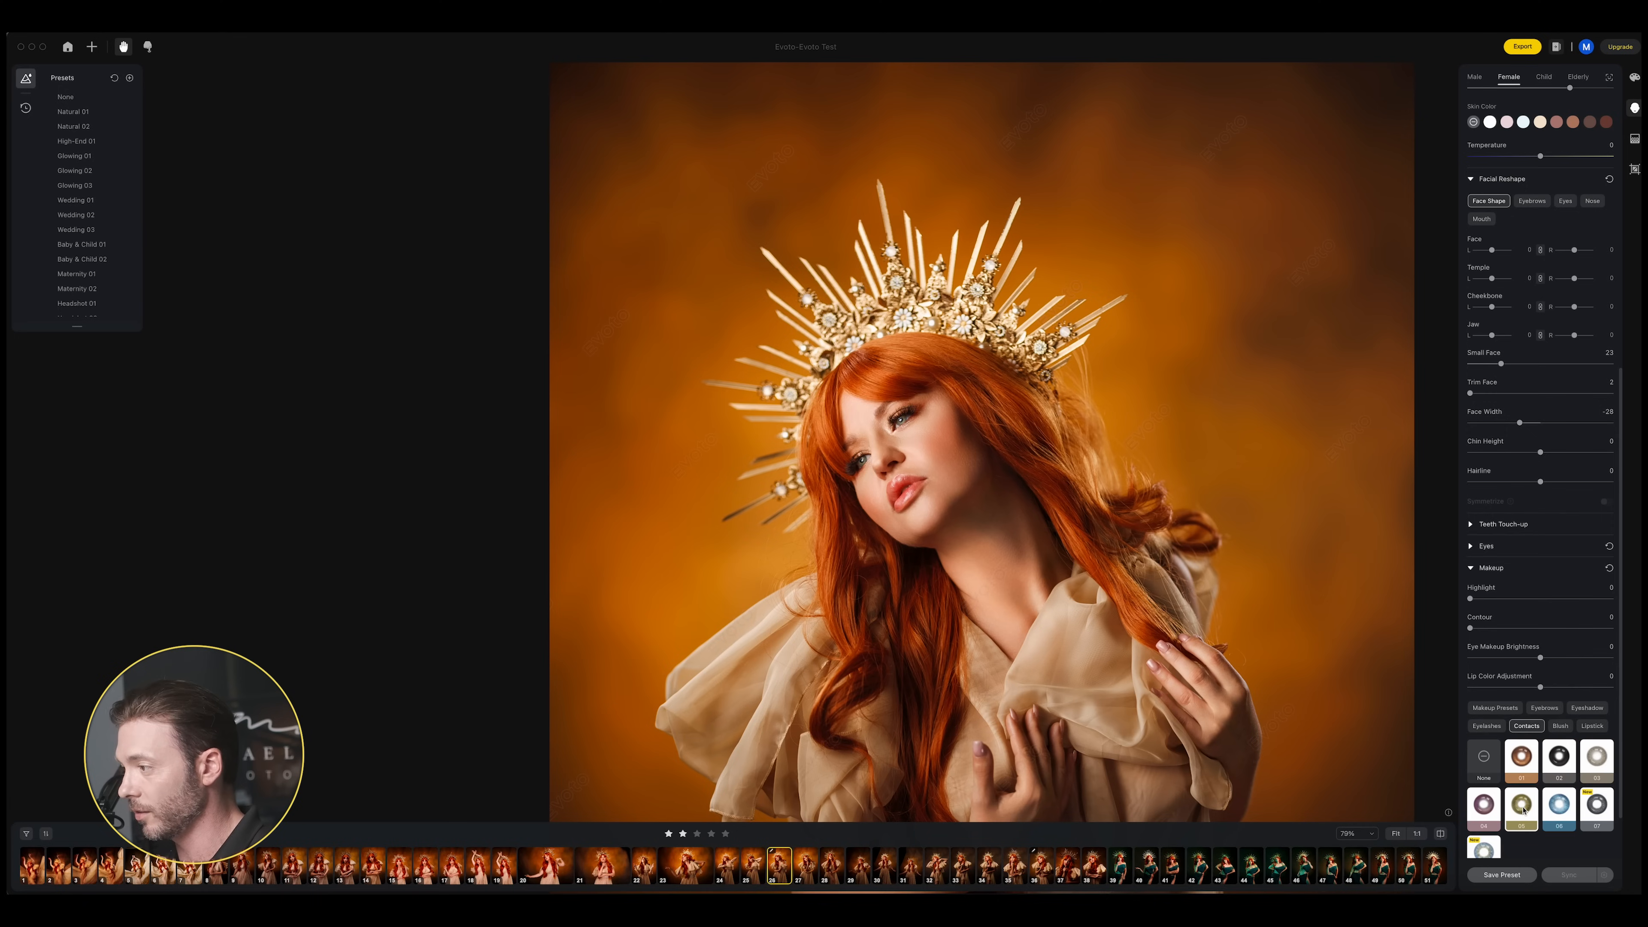
left_click(1561, 809)
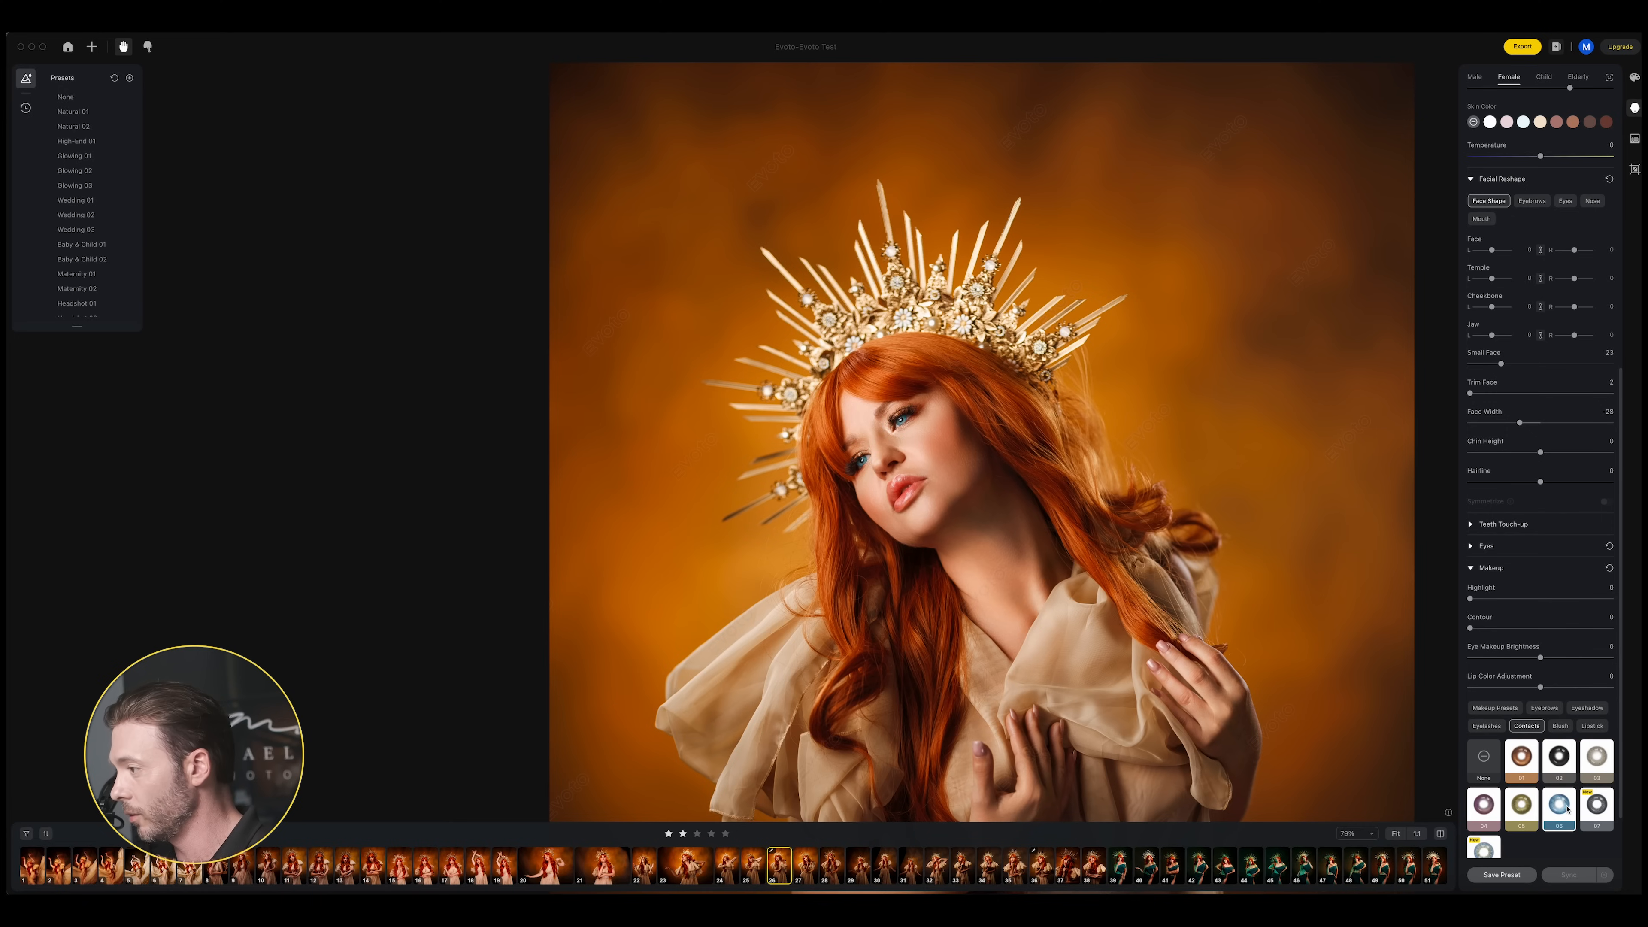
left_click(1492, 763)
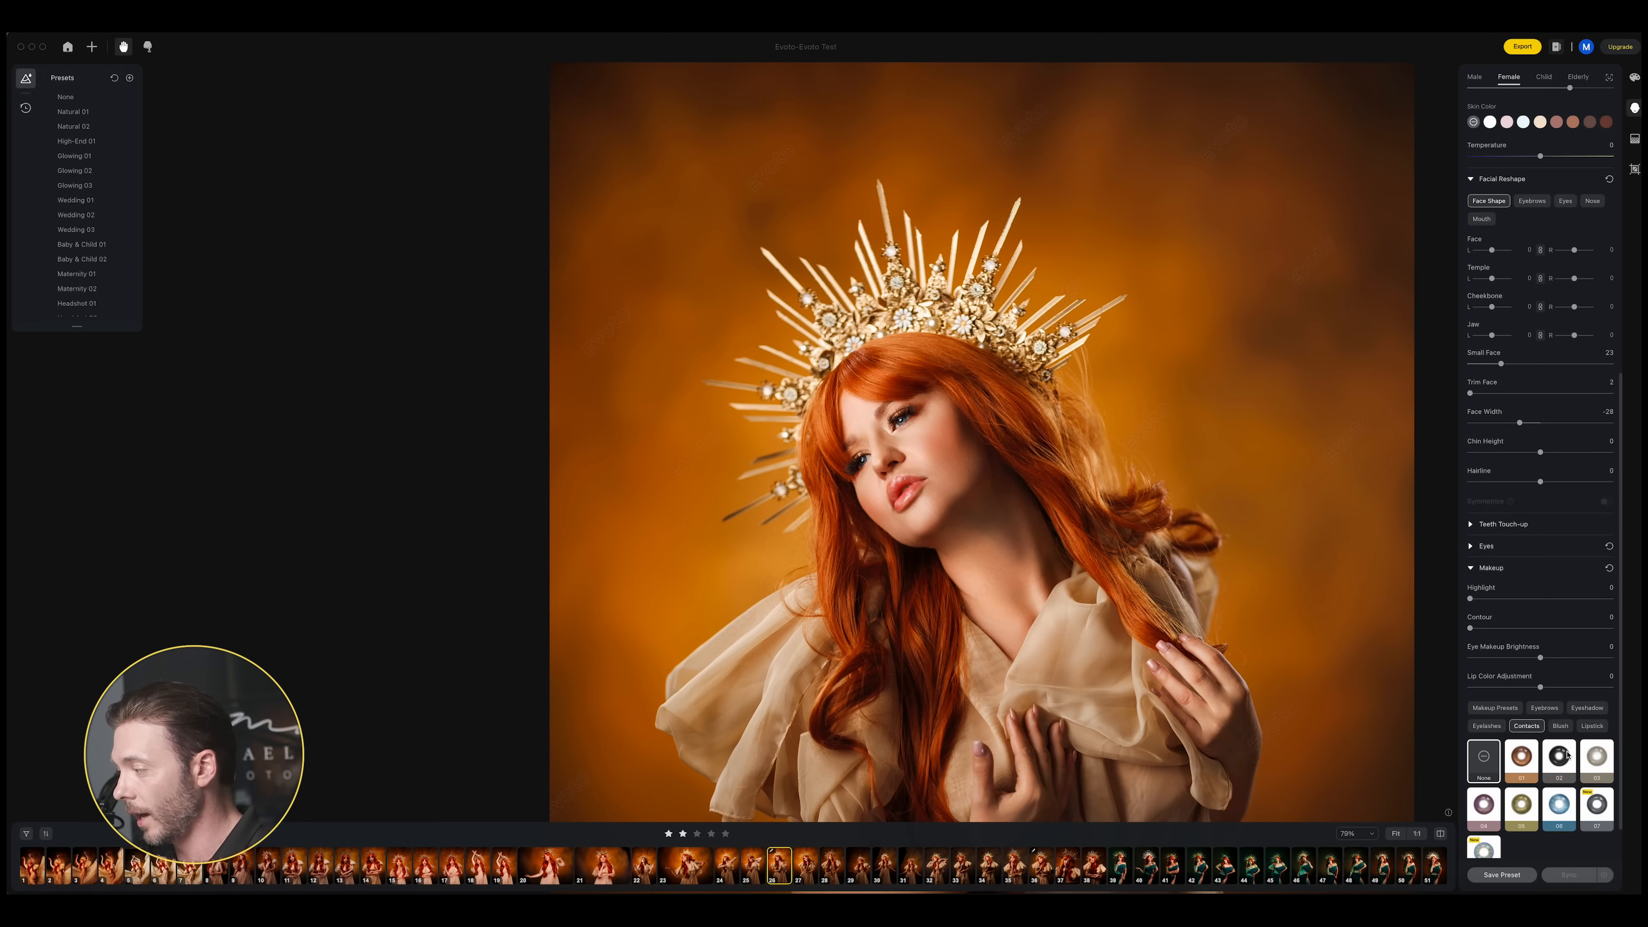
Open the Full Body Reshape settings, try AI Reshape down to about -20 on the woman, and reset it.
scroll(1560, 763, "down", 2)
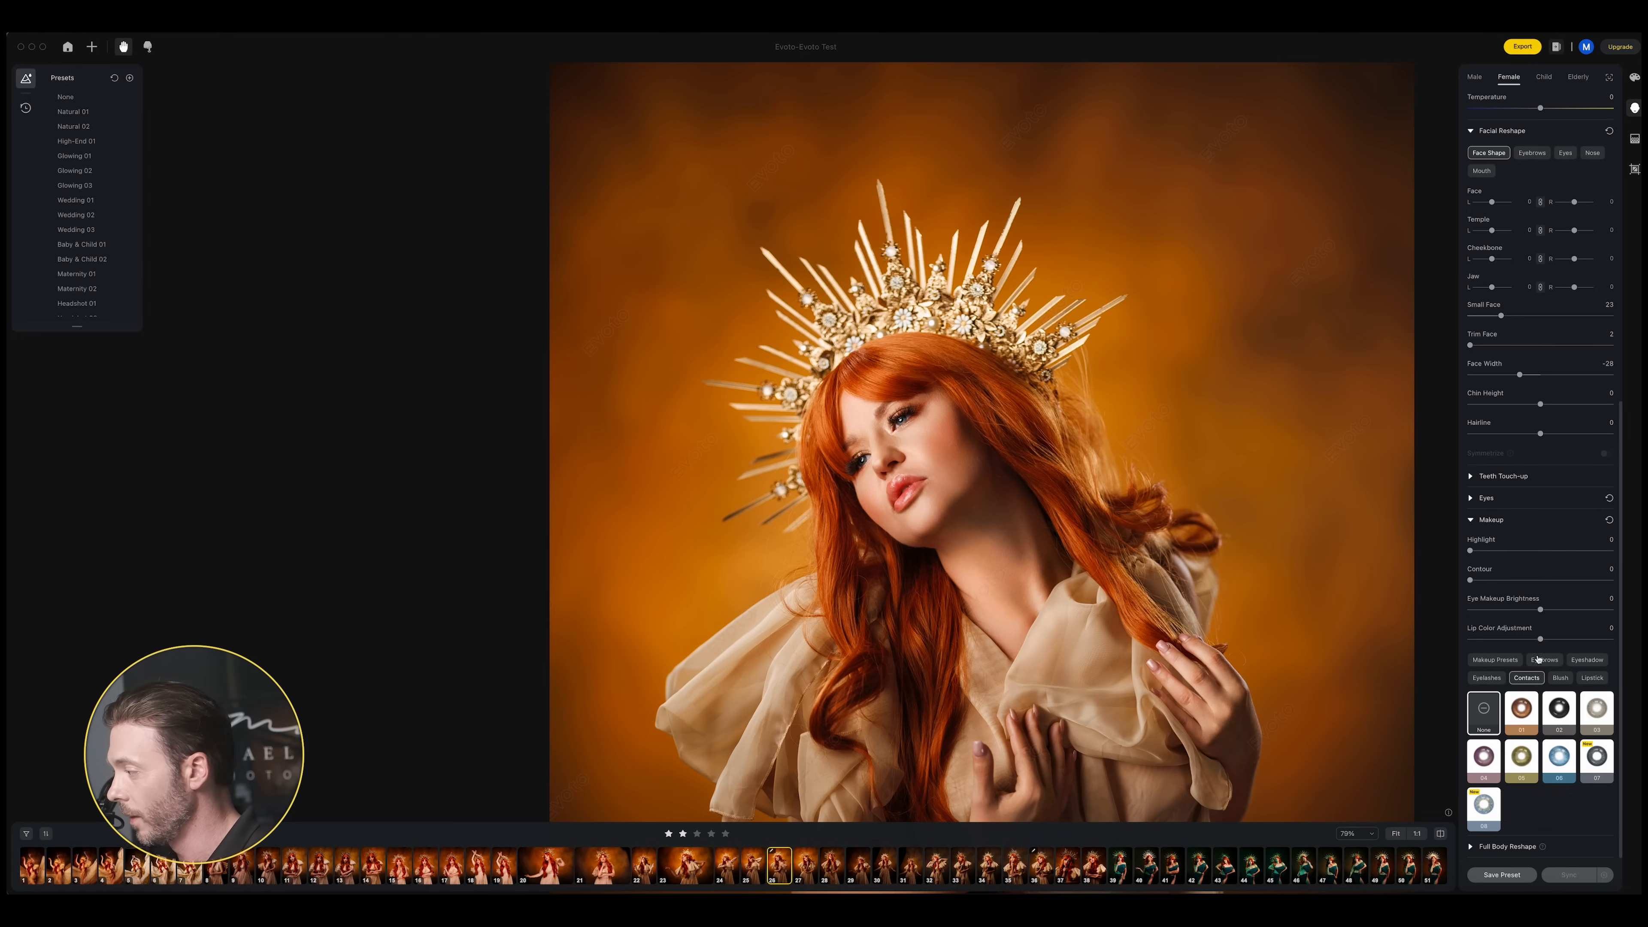
scroll(1469, 524, "up", 5)
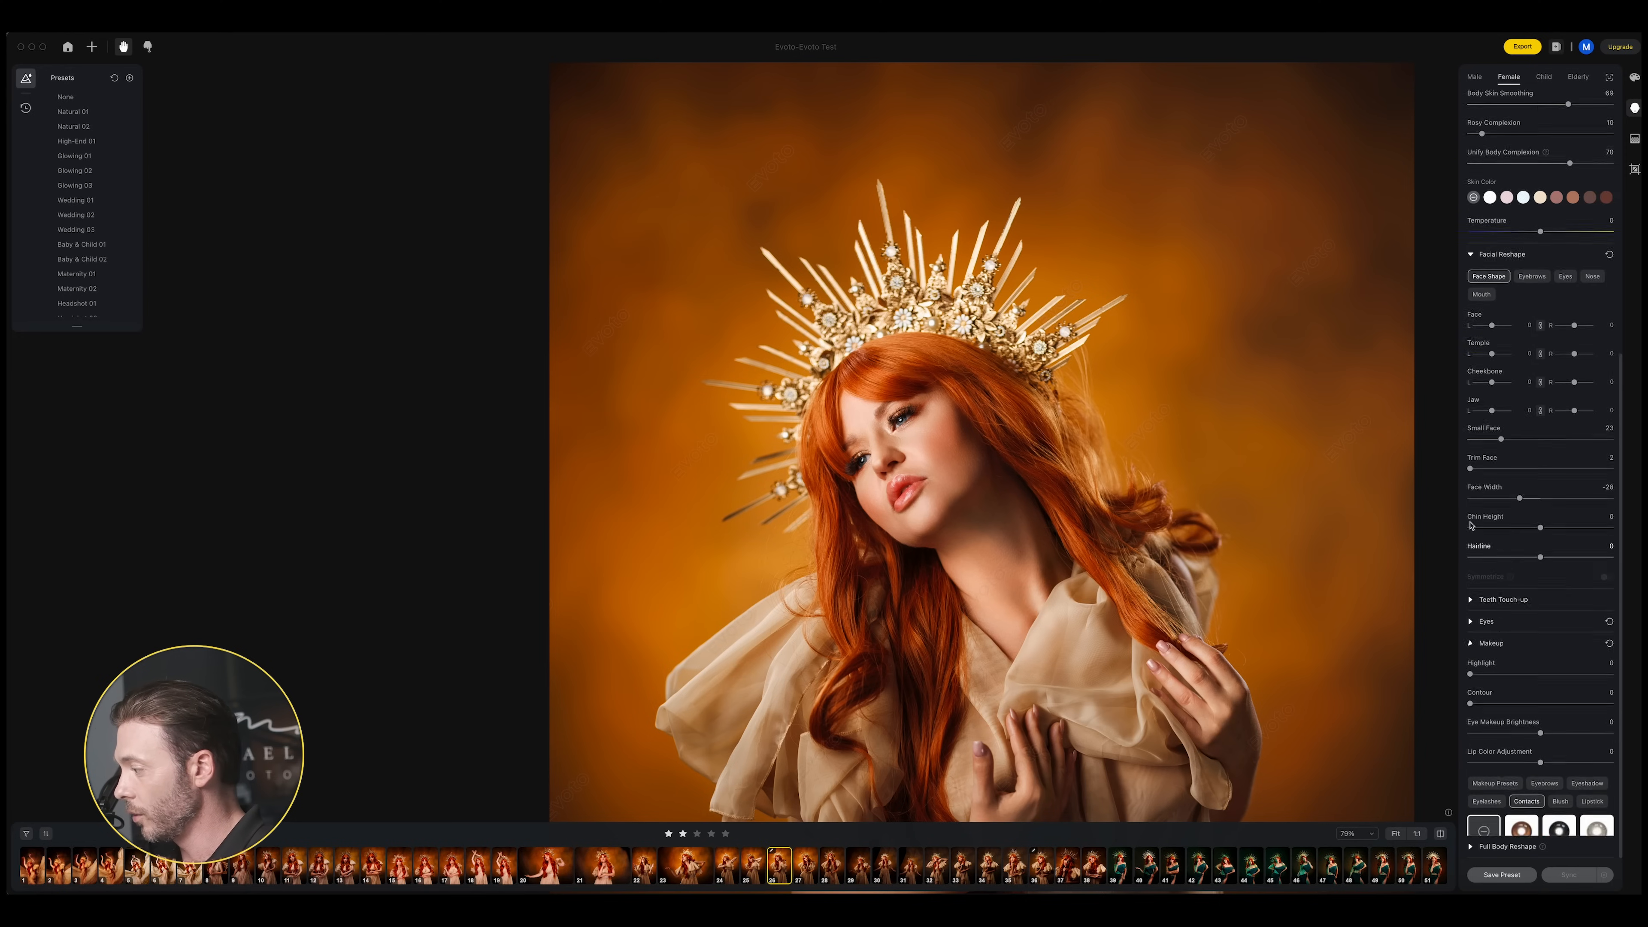
left_click(1485, 846)
scroll(1513, 777, "down", 6)
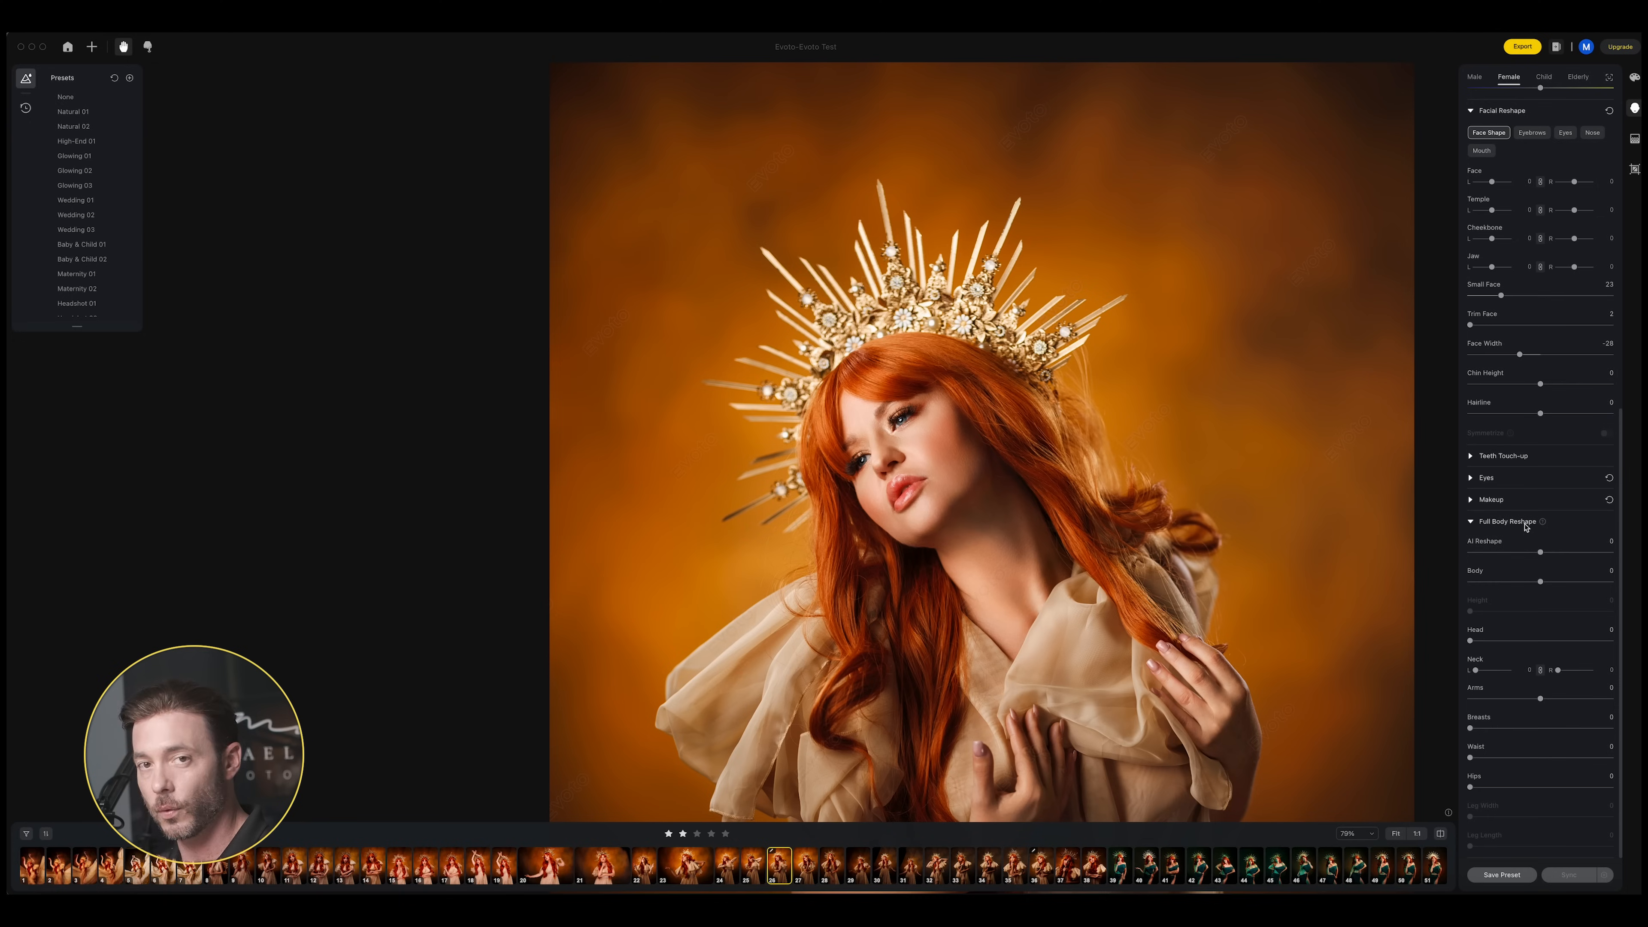
left_click_drag(1541, 552, 1535, 553)
scroll(1186, 651, "down", 3)
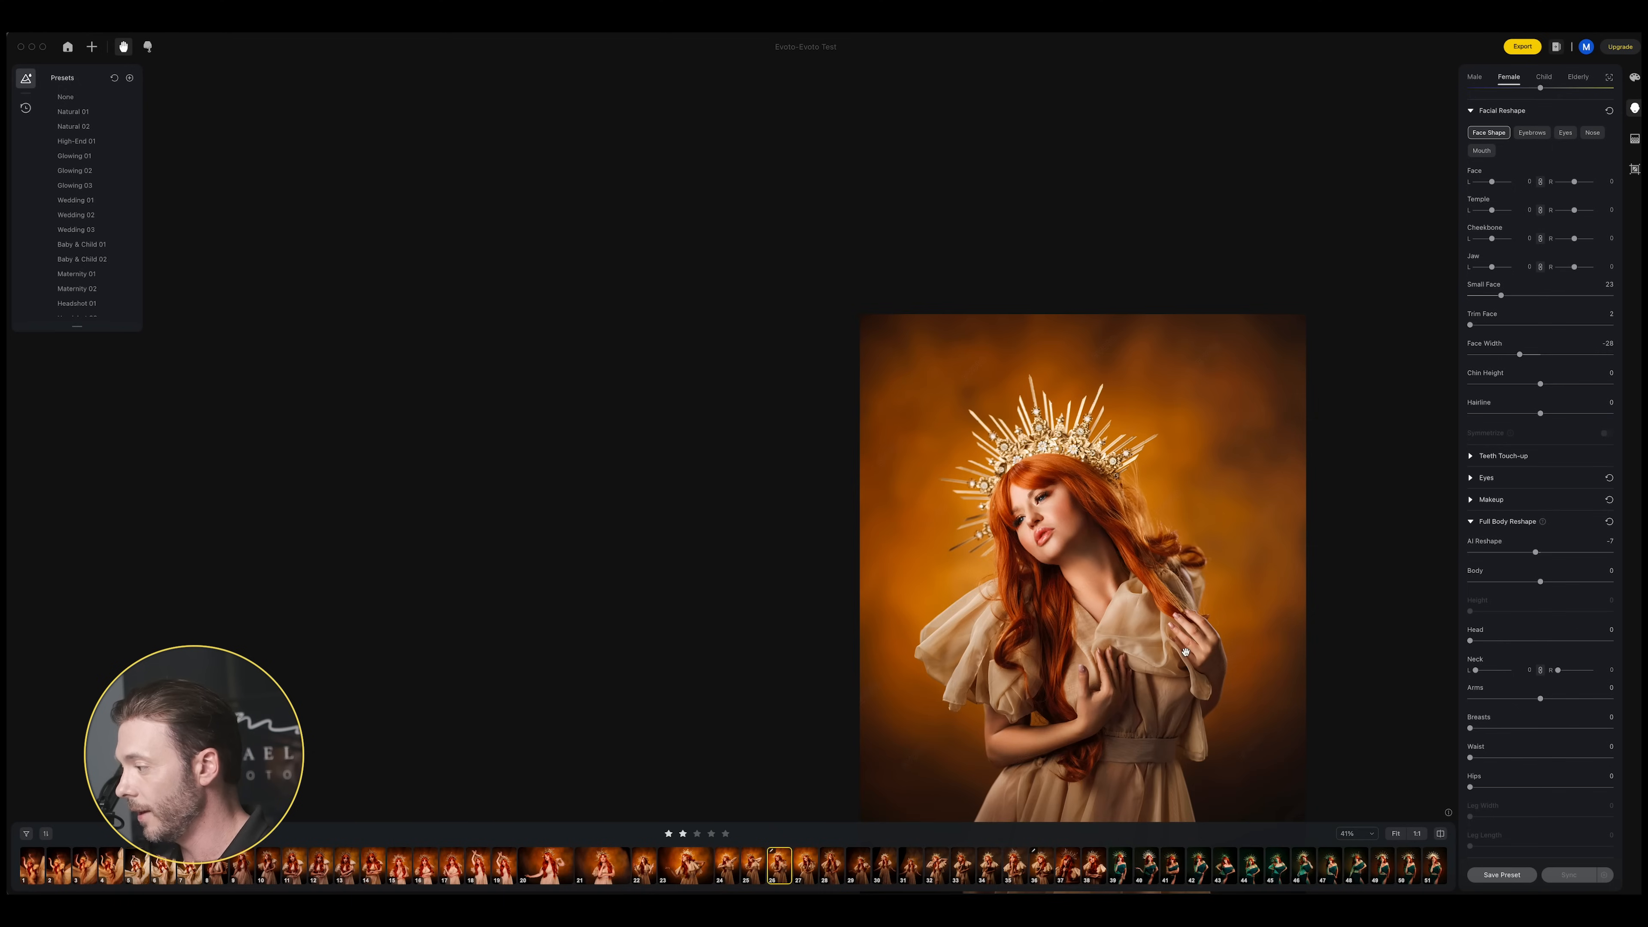
left_click_drag(1535, 553, 1532, 555)
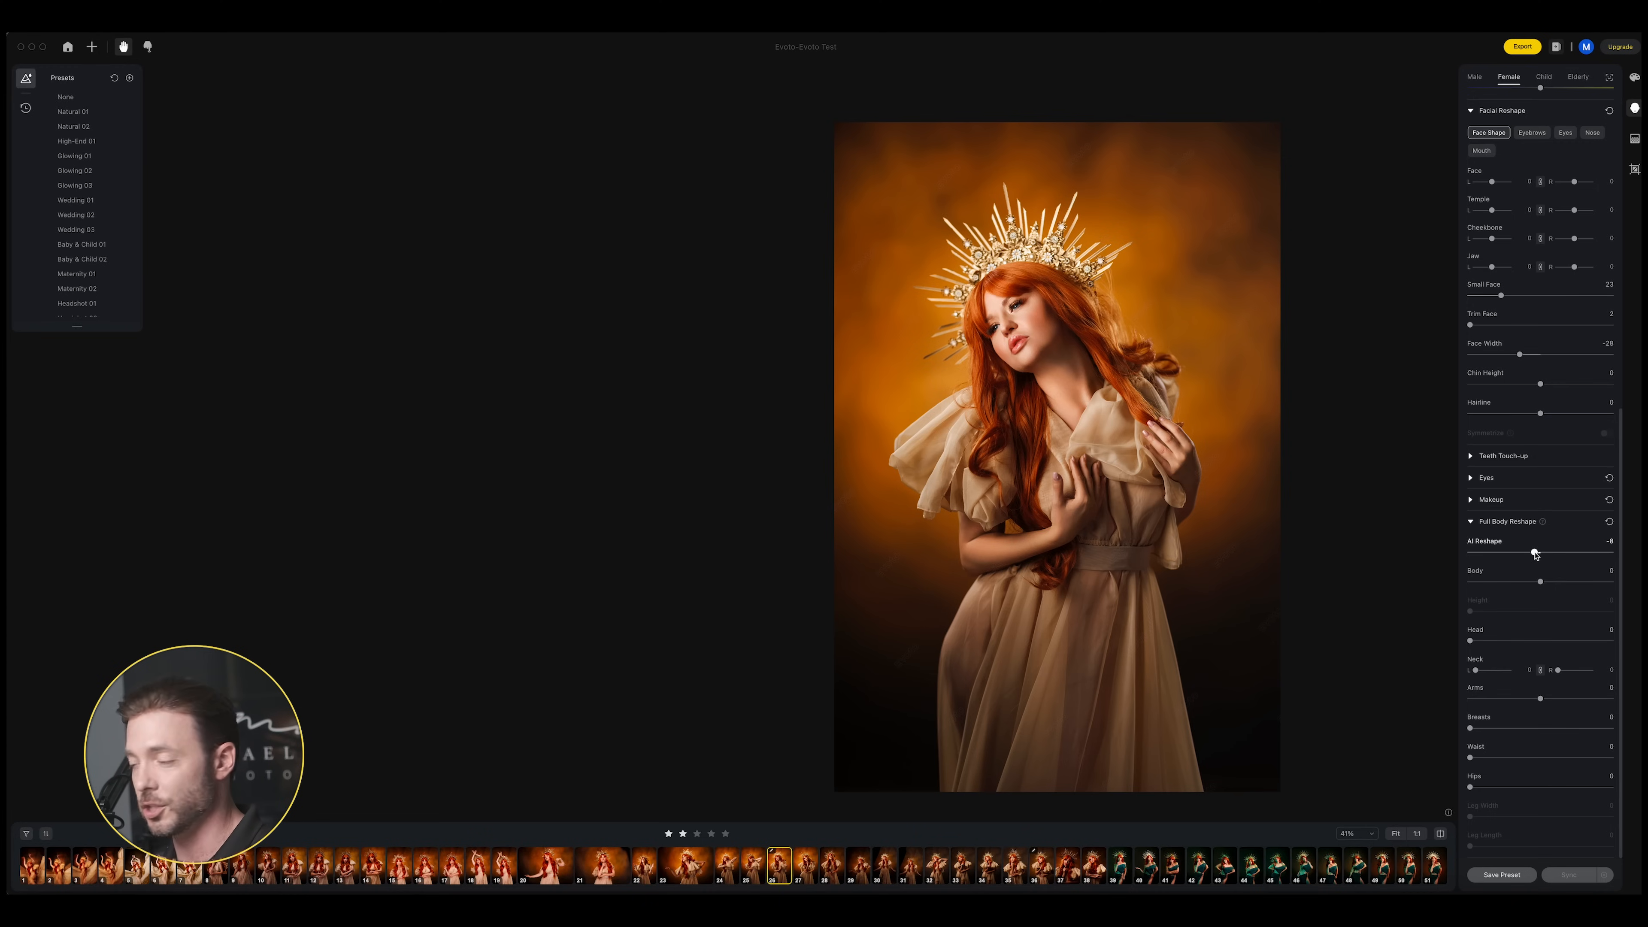
left_click_drag(1535, 555, 1530, 555)
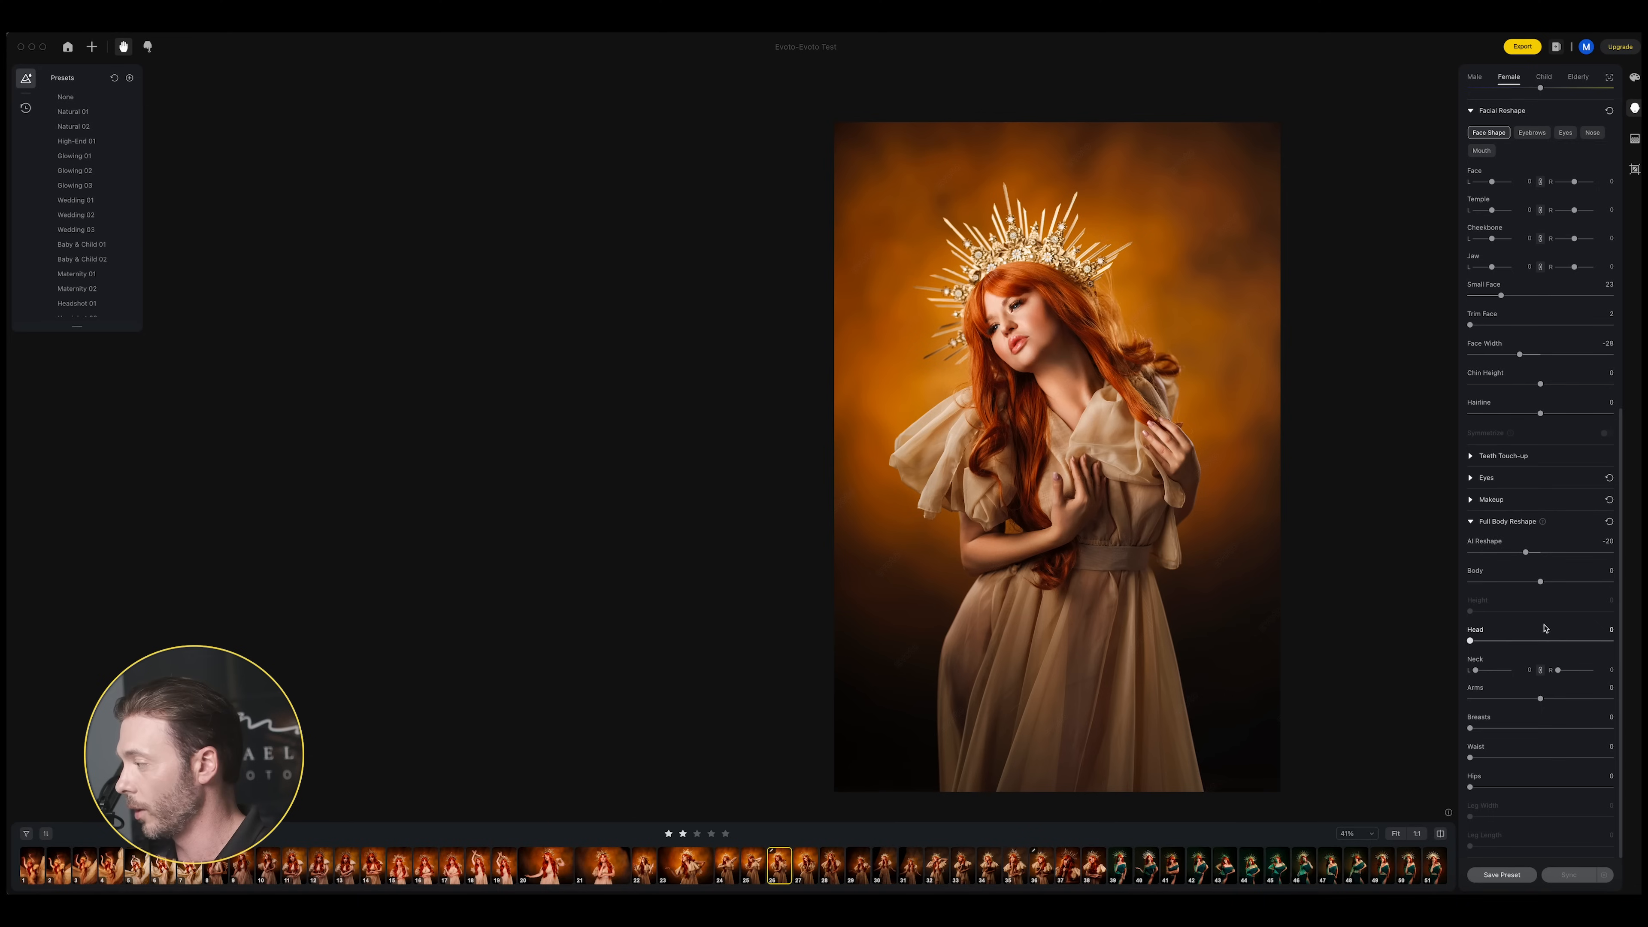
double_click(1492, 542)
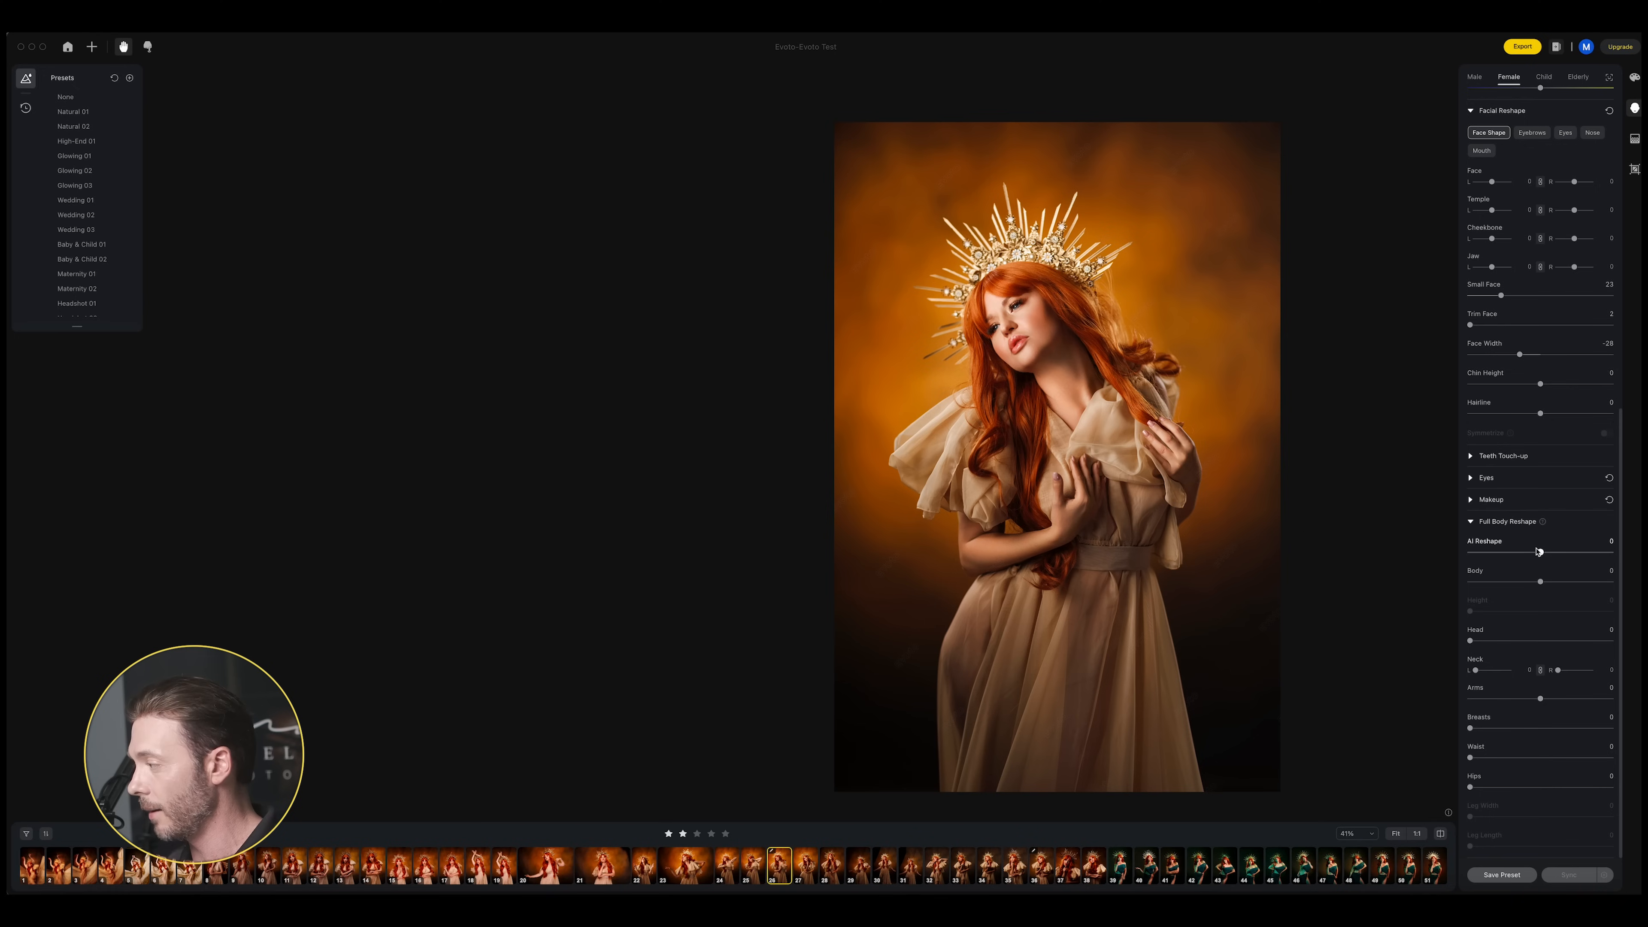
Try body slimming with Body at -54 and -34 and Arms at about -25, undoing each change.
left_click_drag(1540, 583, 1502, 588)
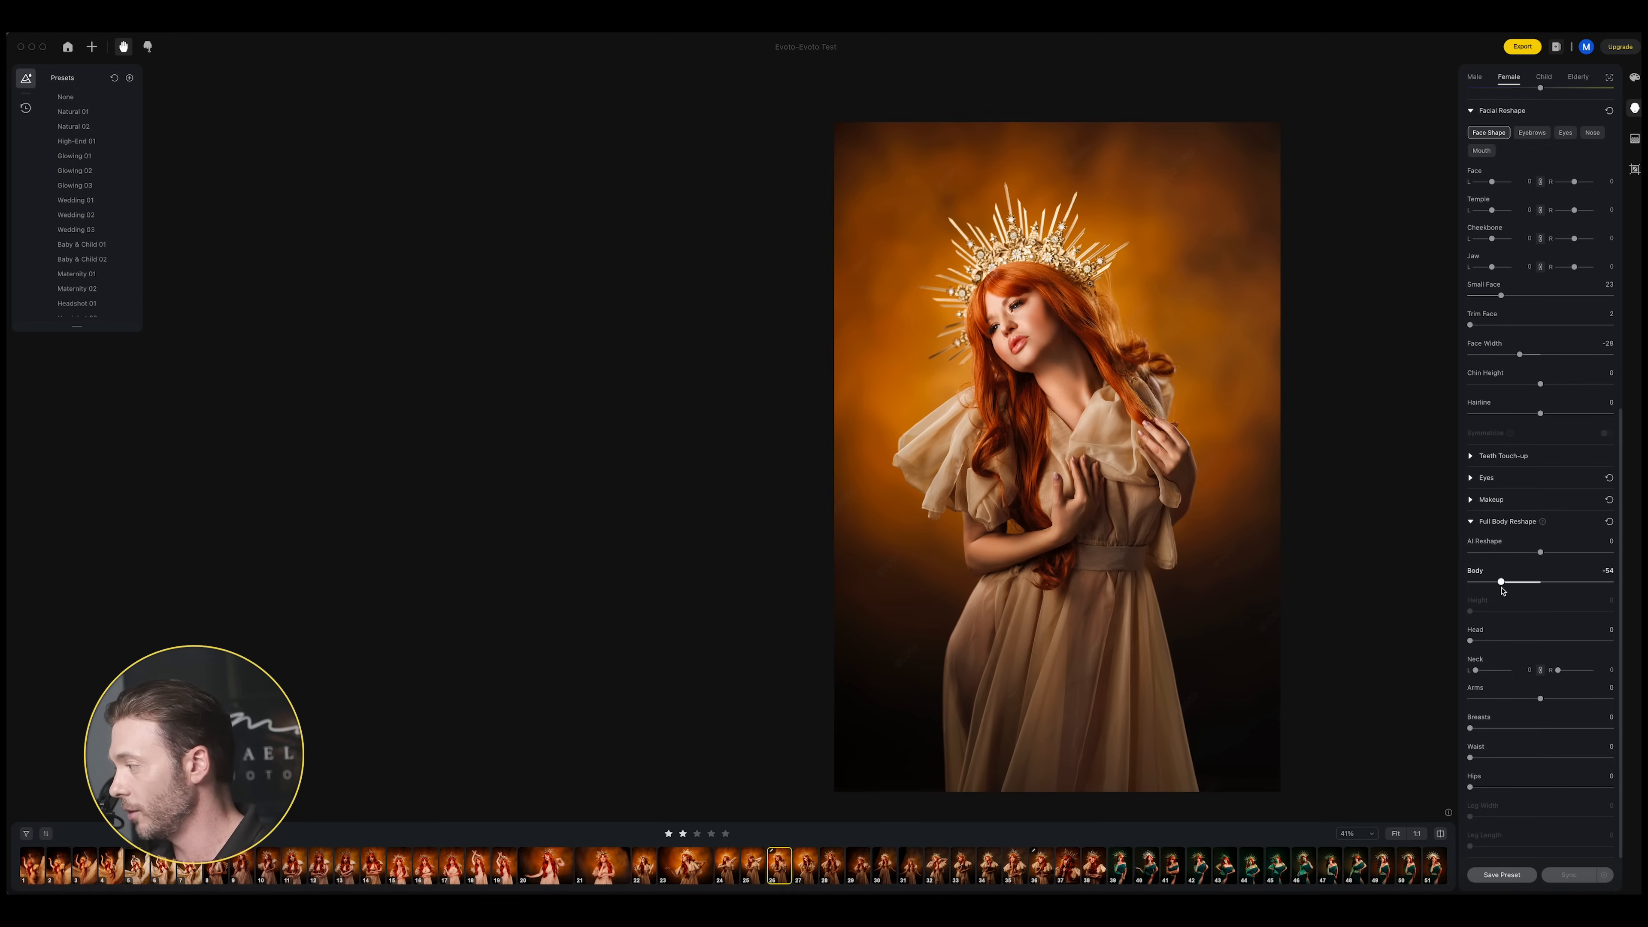
key("super+z")
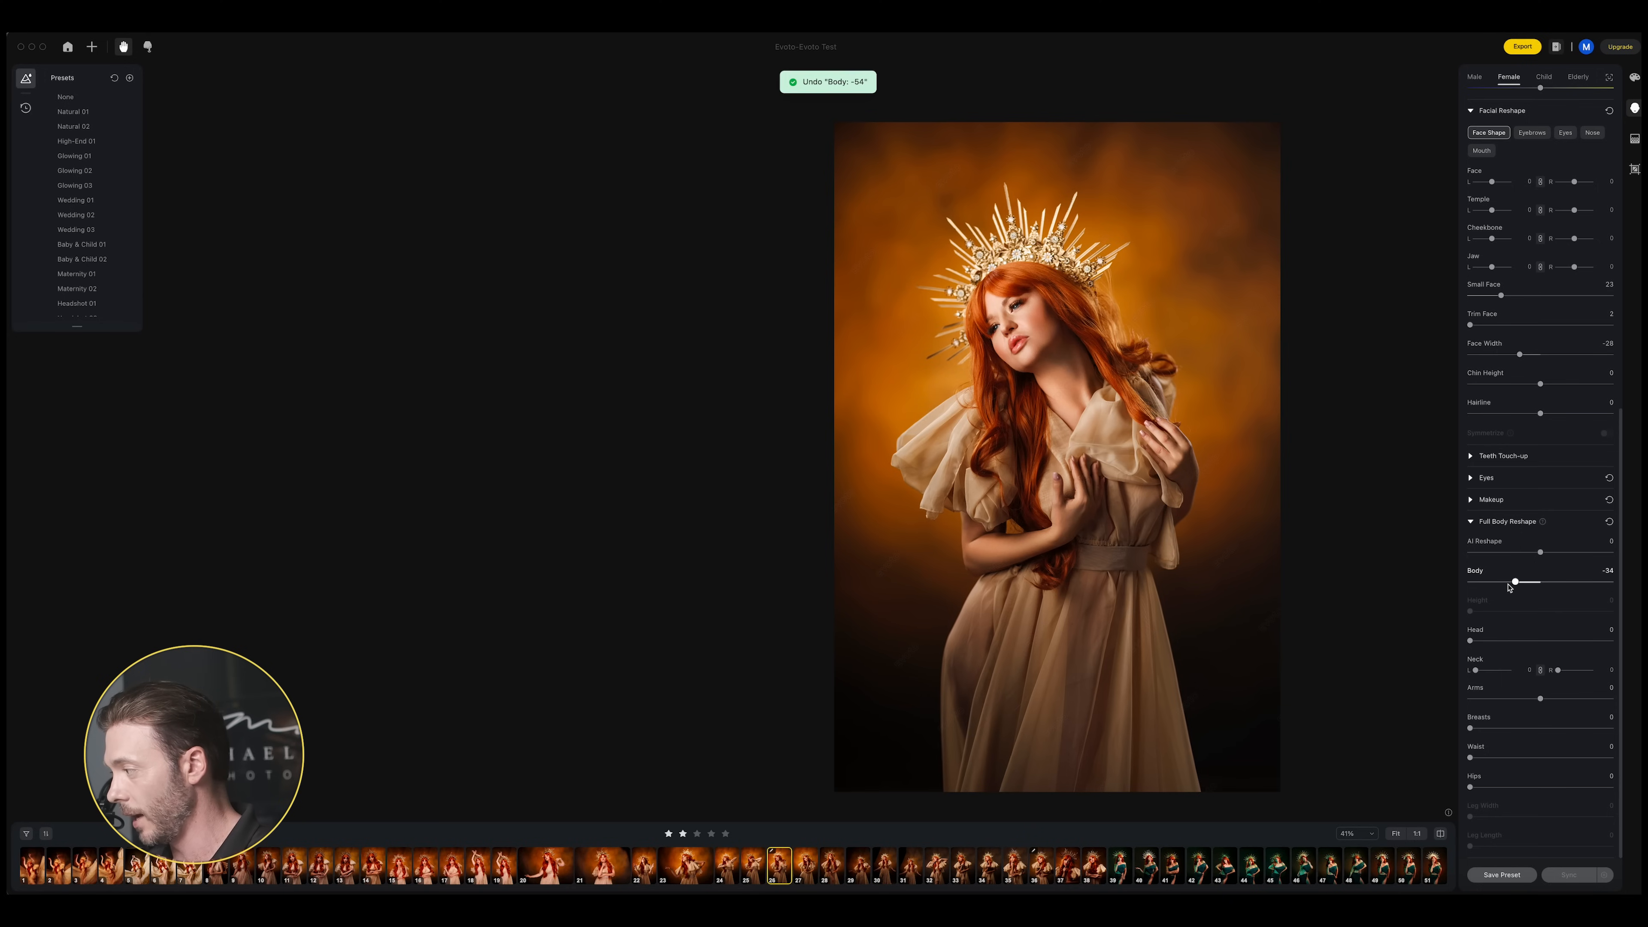
key("super+z")
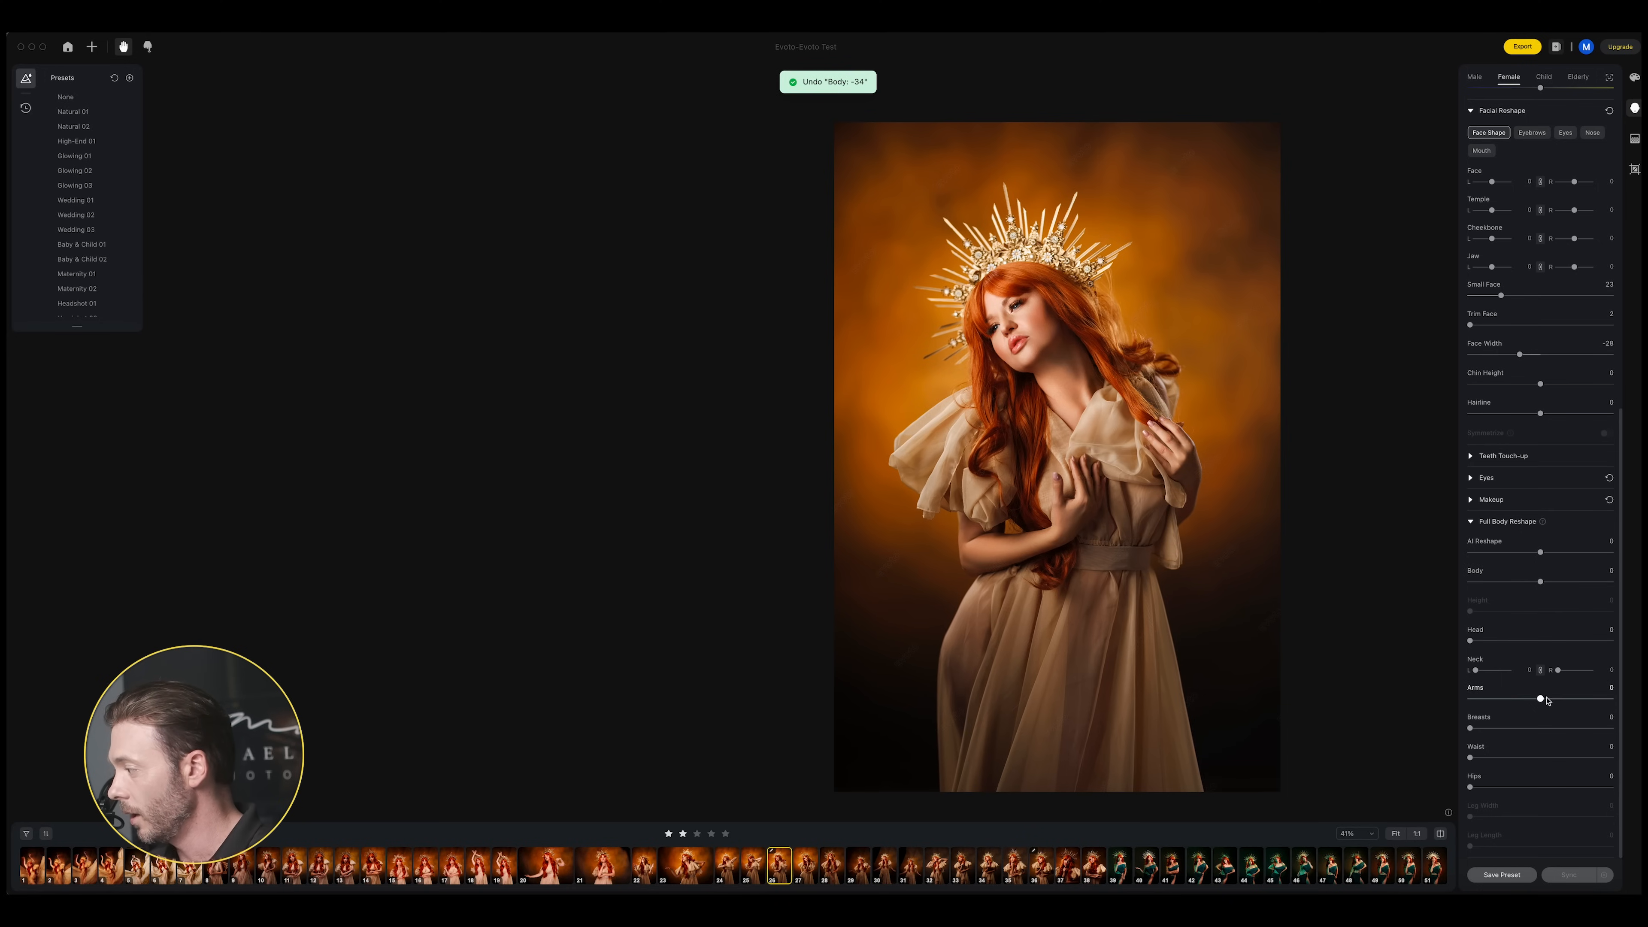
left_click_drag(1539, 699, 1524, 701)
key("super+z")
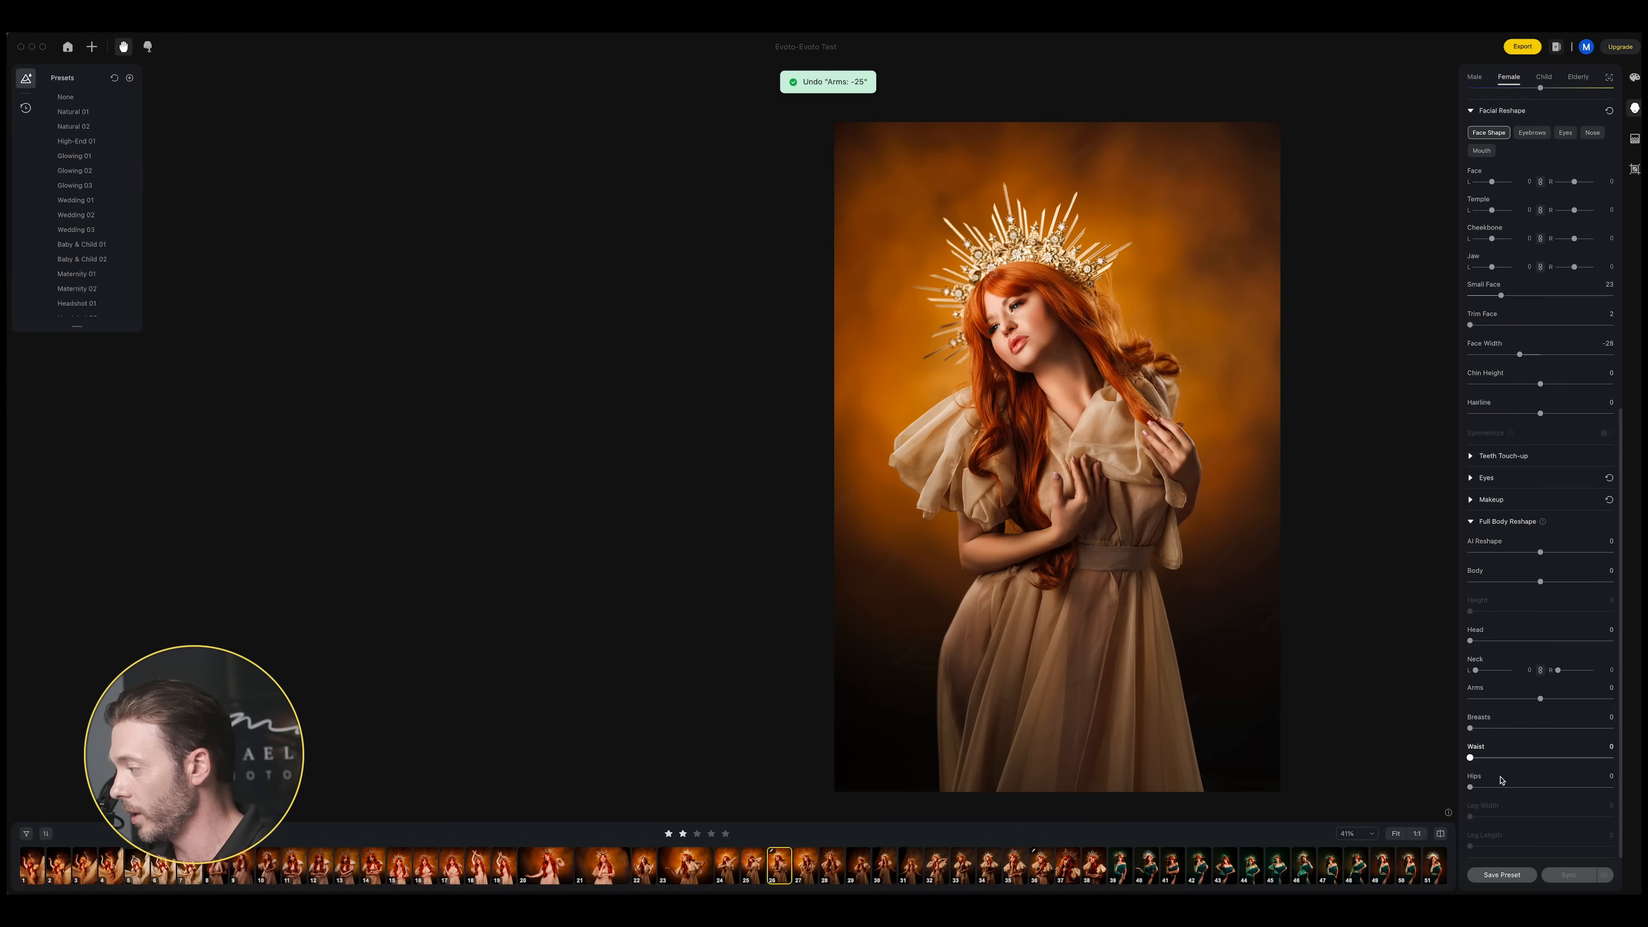
Look at the Male reshape settings, return to Female, and set AI Reshape to -22.
left_click(1473, 79)
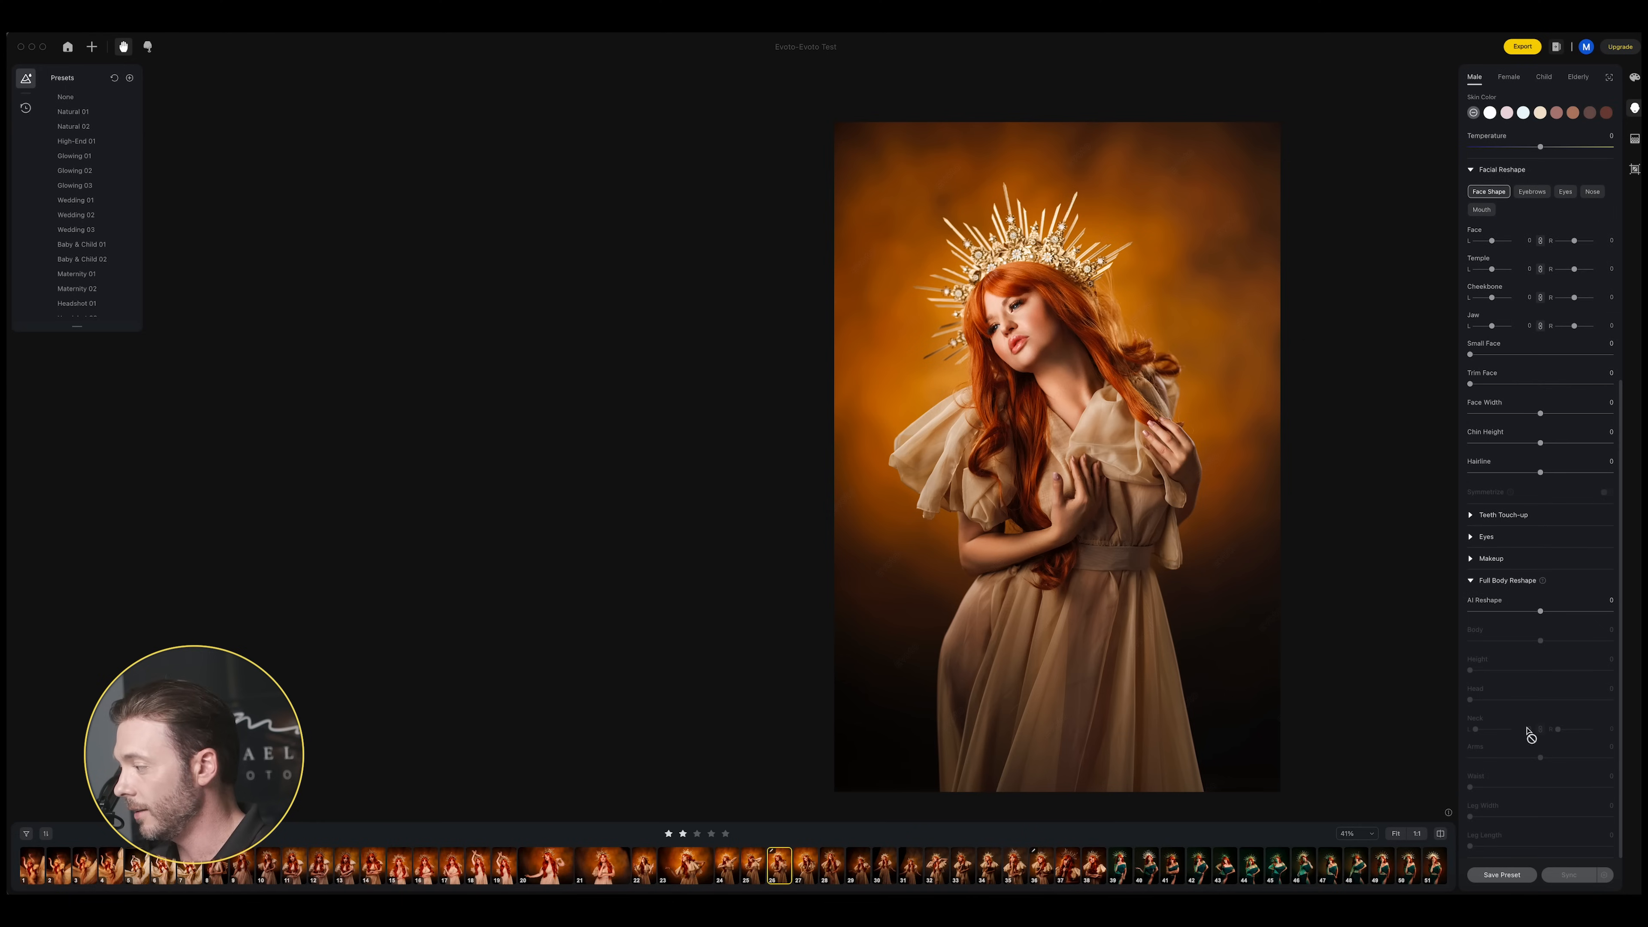
left_click(1493, 90)
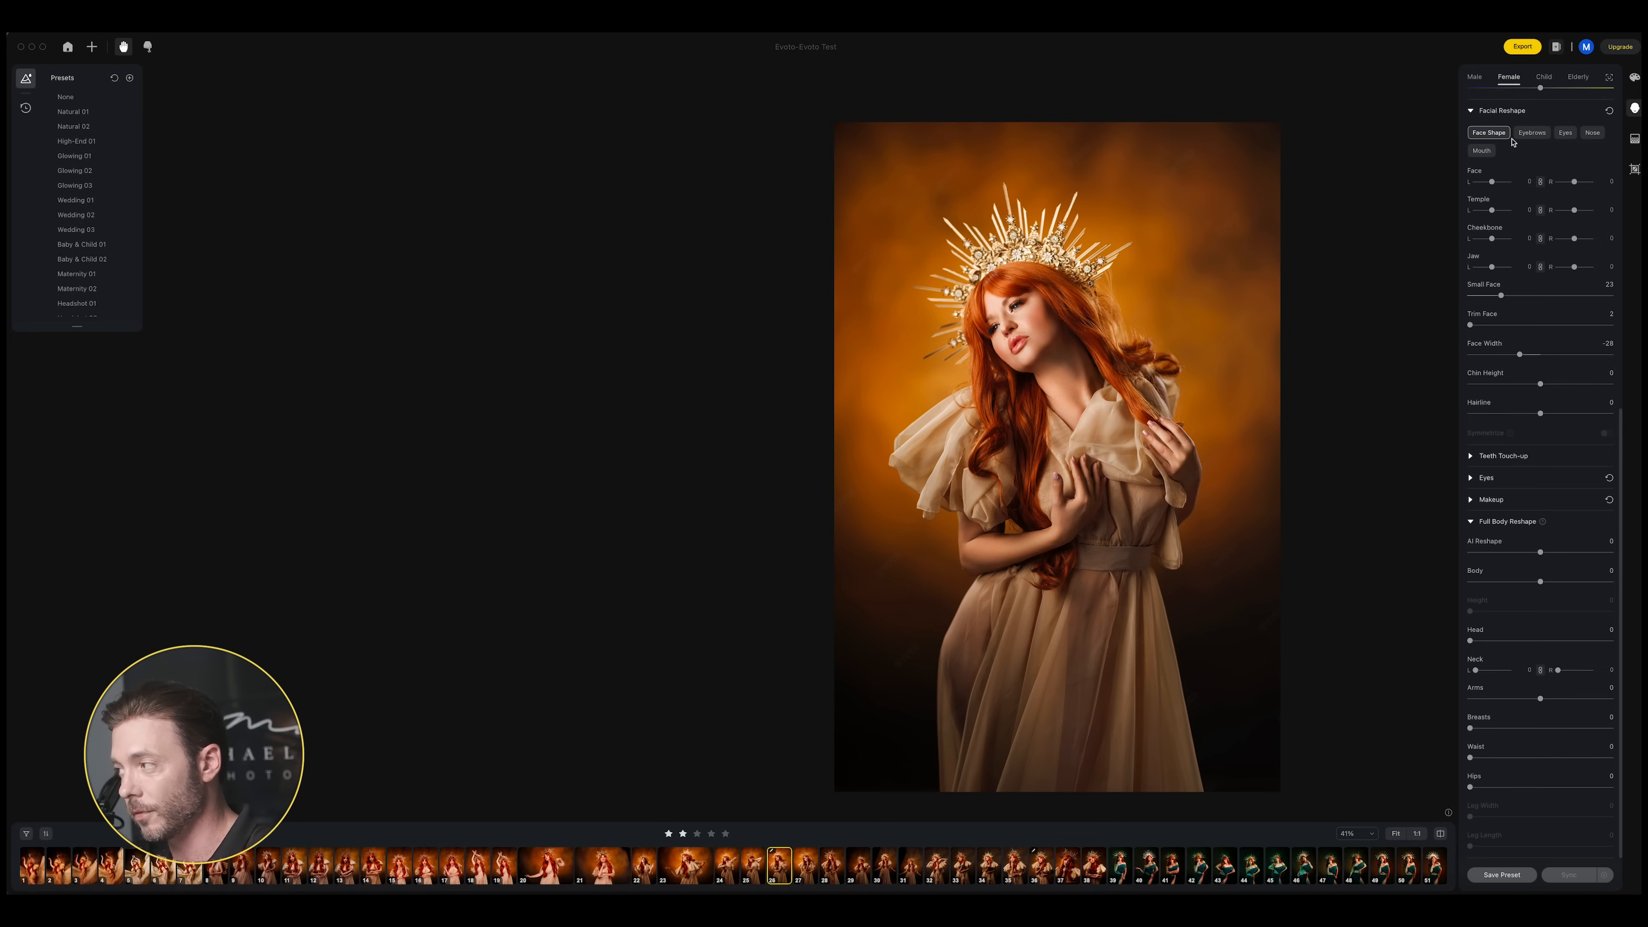
left_click_drag(1211, 331, 925, 279)
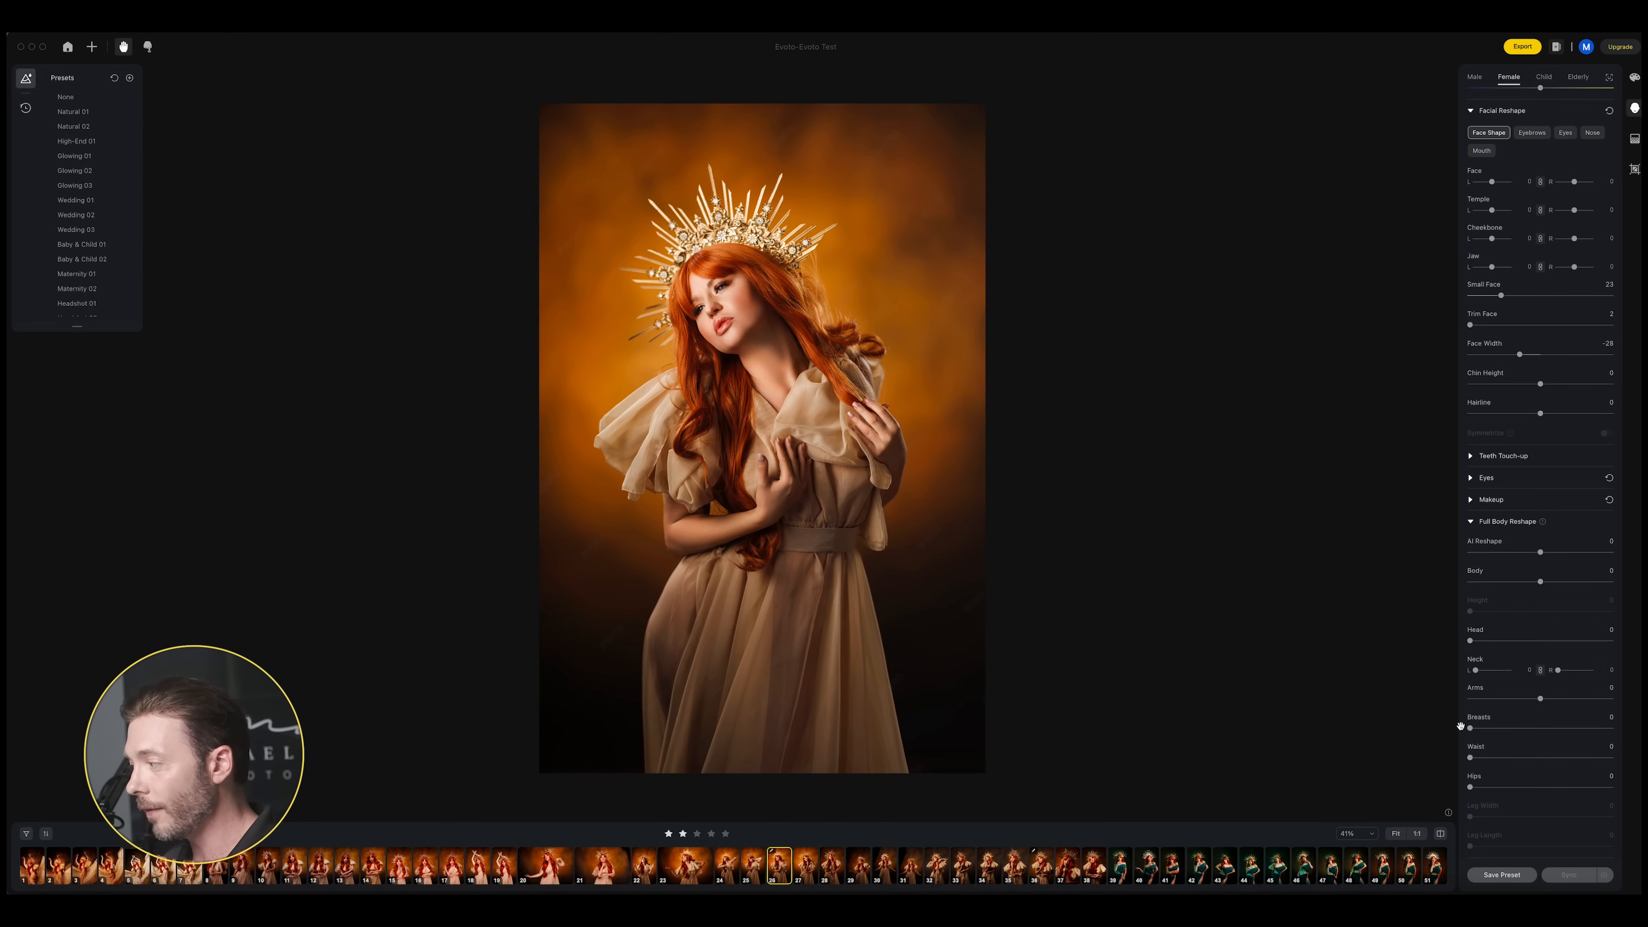
left_click_drag(1540, 552, 1525, 556)
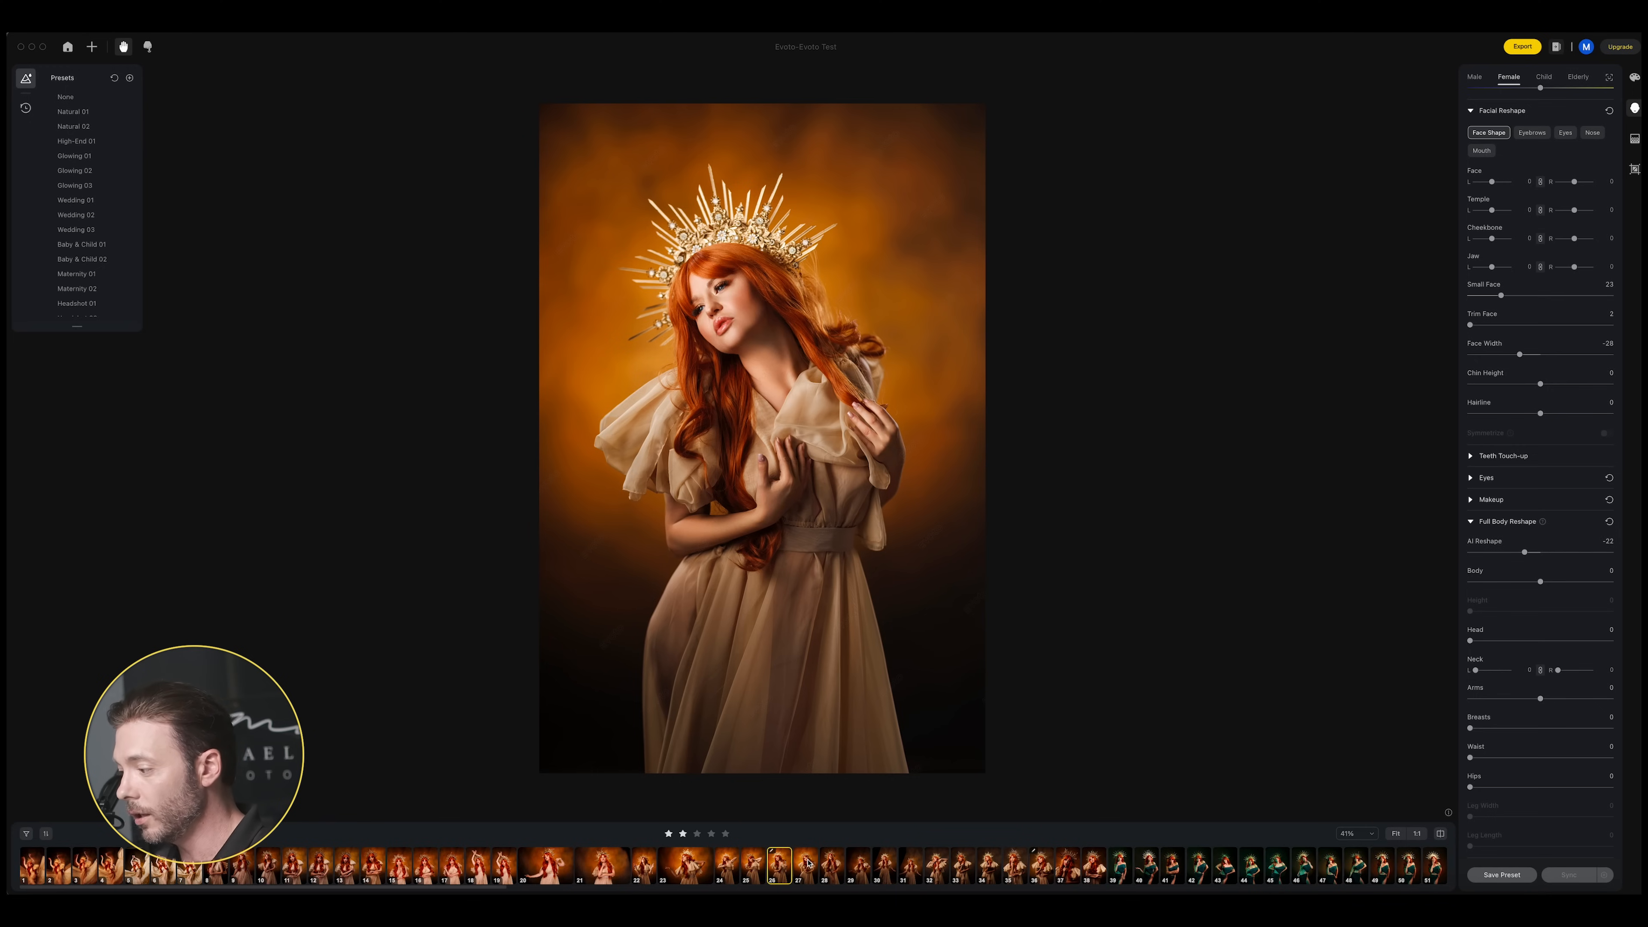
Sync the edited portrait's settings, including portrait retouching and background adjustments, to the five neighbouring gold-crown photos and check two of them.
left_click(684, 865, "shift")
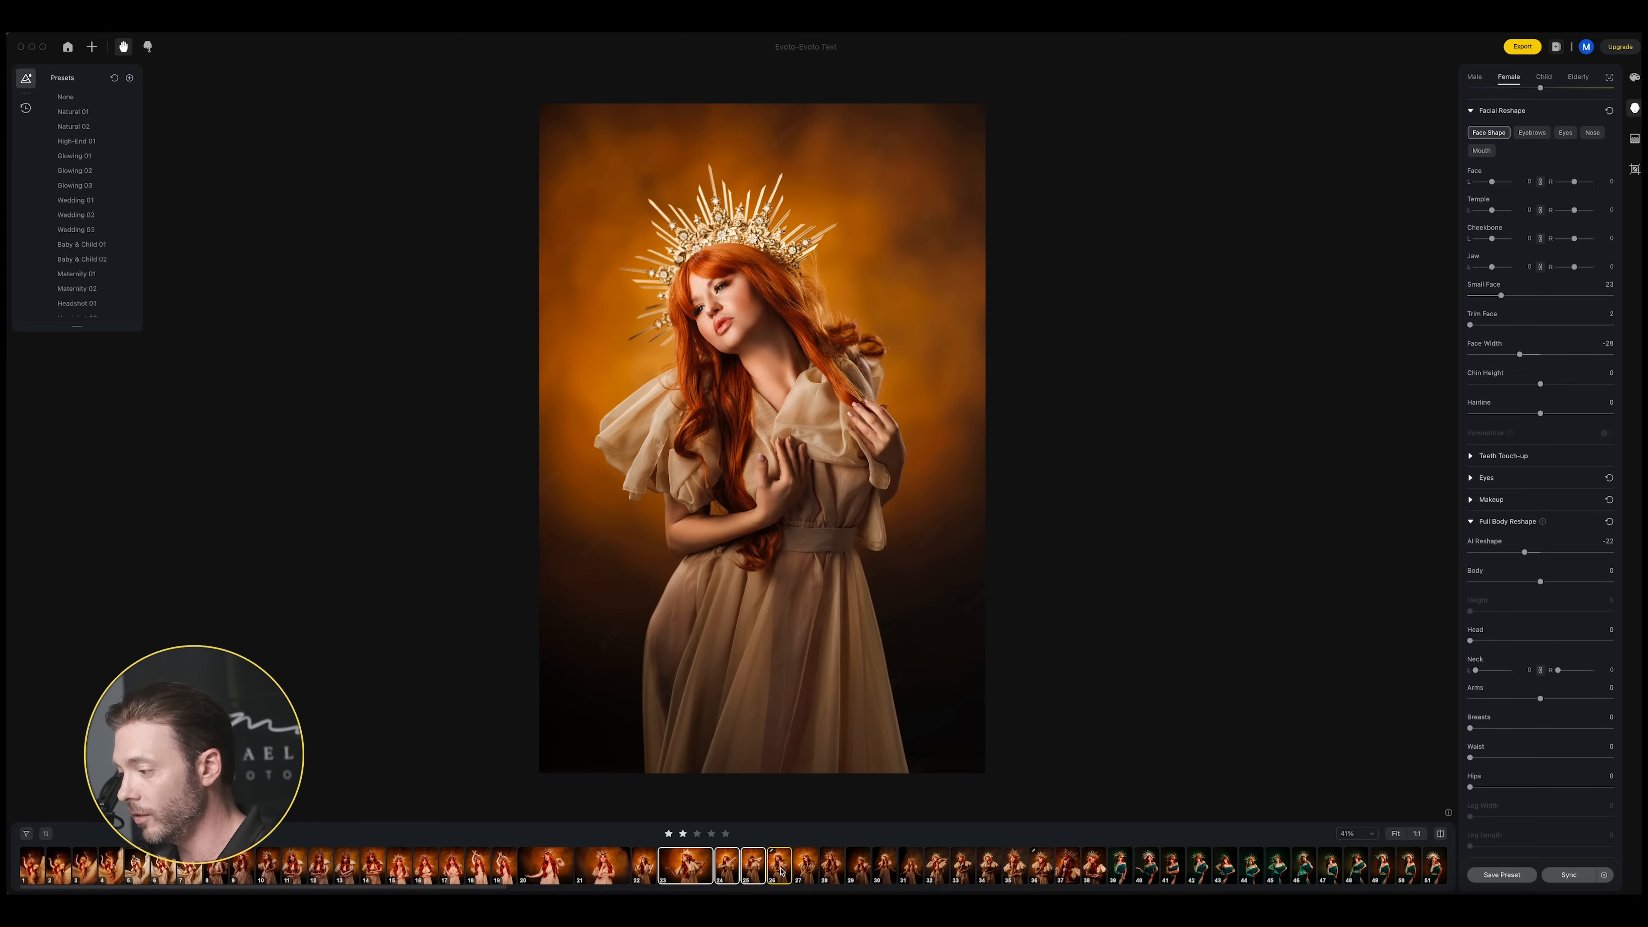
left_click(805, 865, "shift")
left_click(832, 868, "shift")
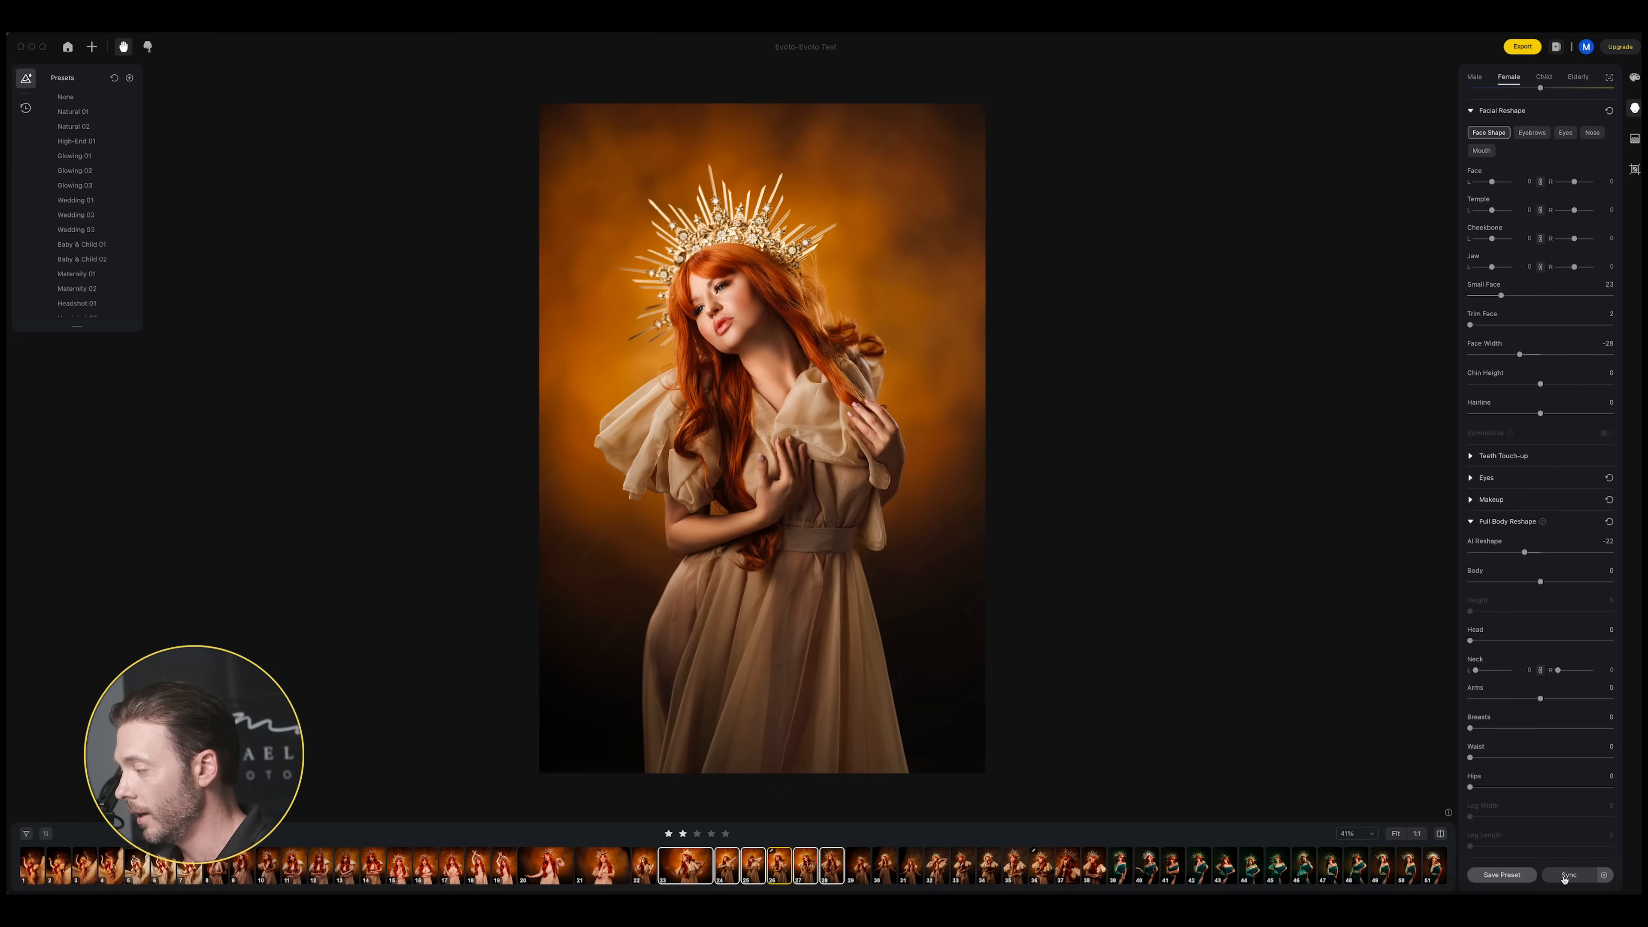
left_click(1564, 874)
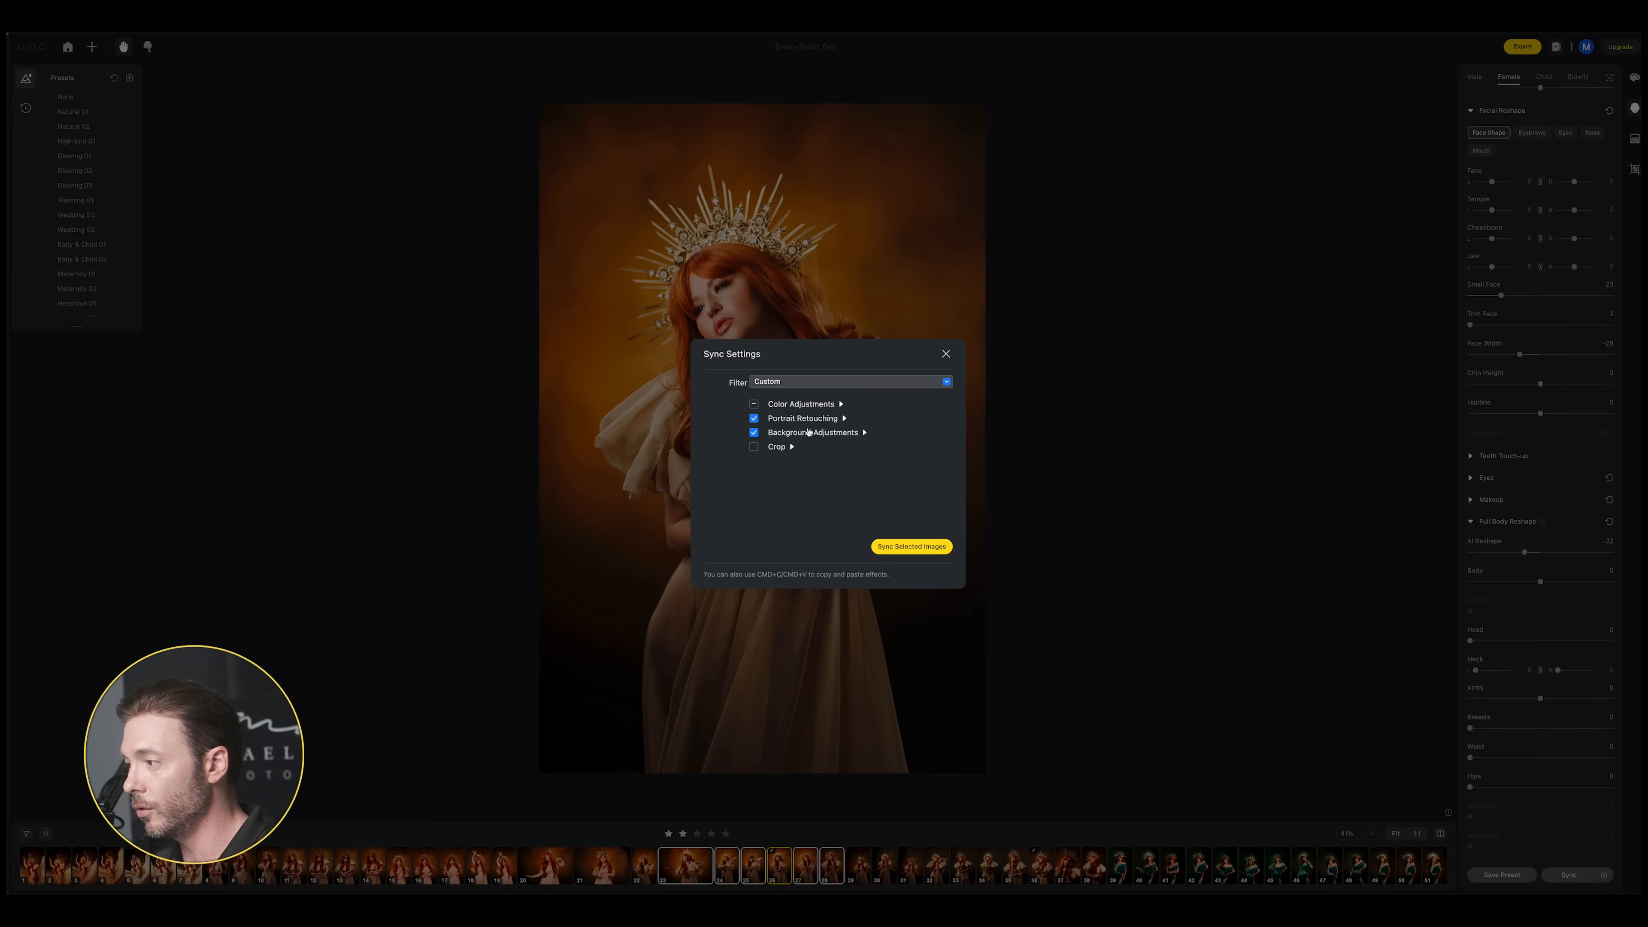
left_click(911, 545)
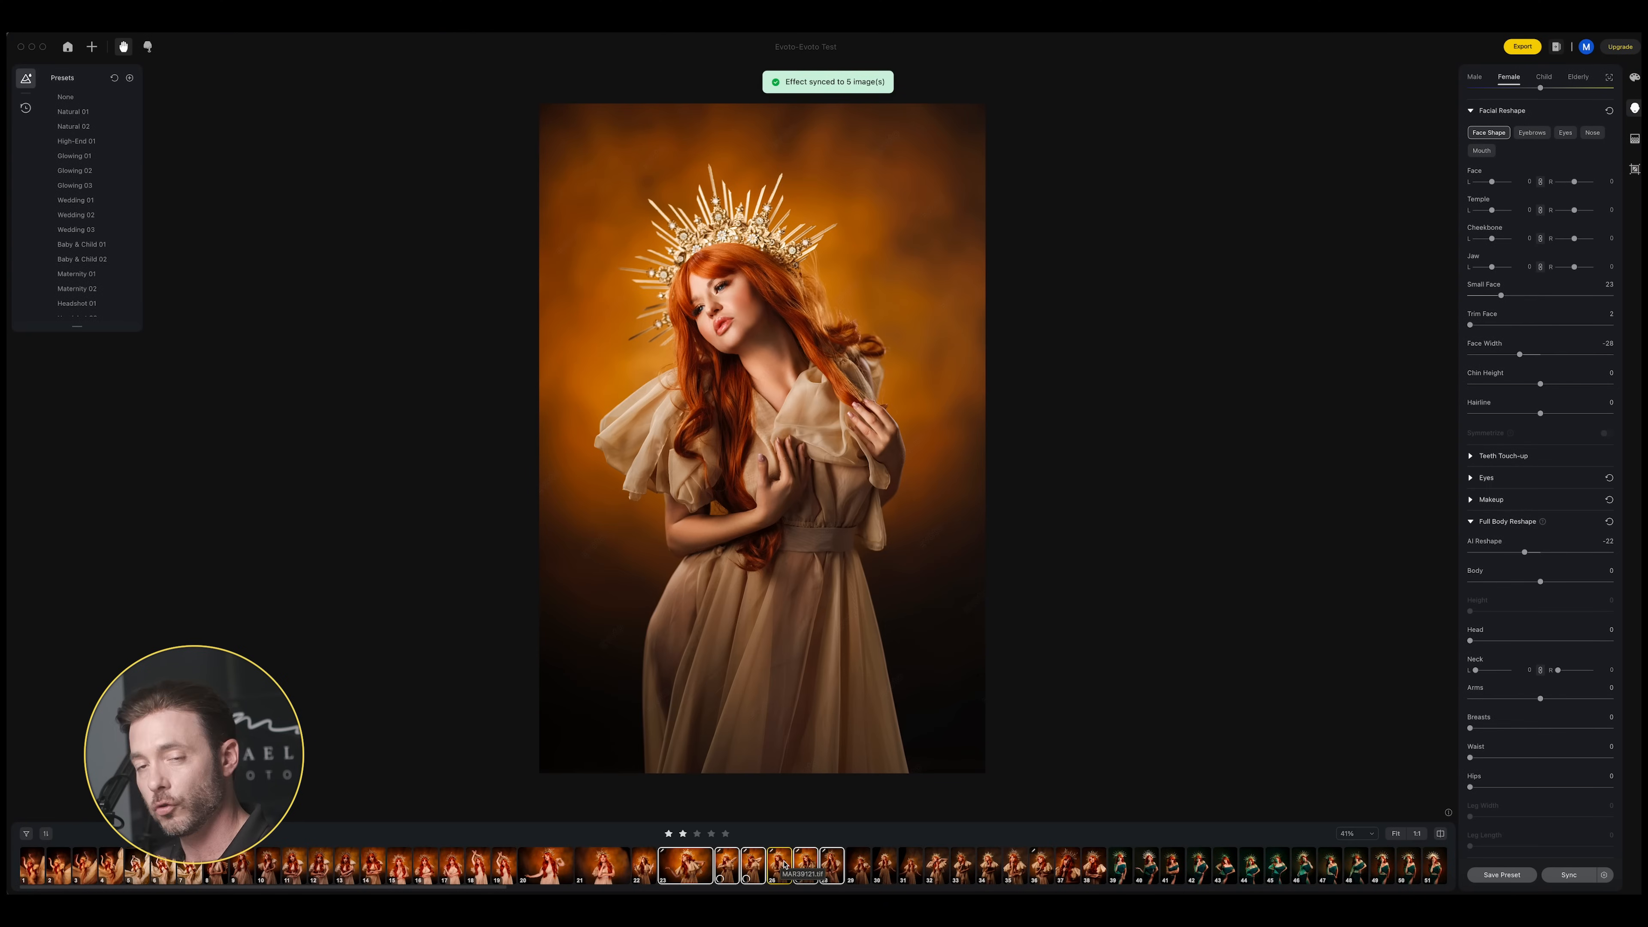
left_click(686, 868)
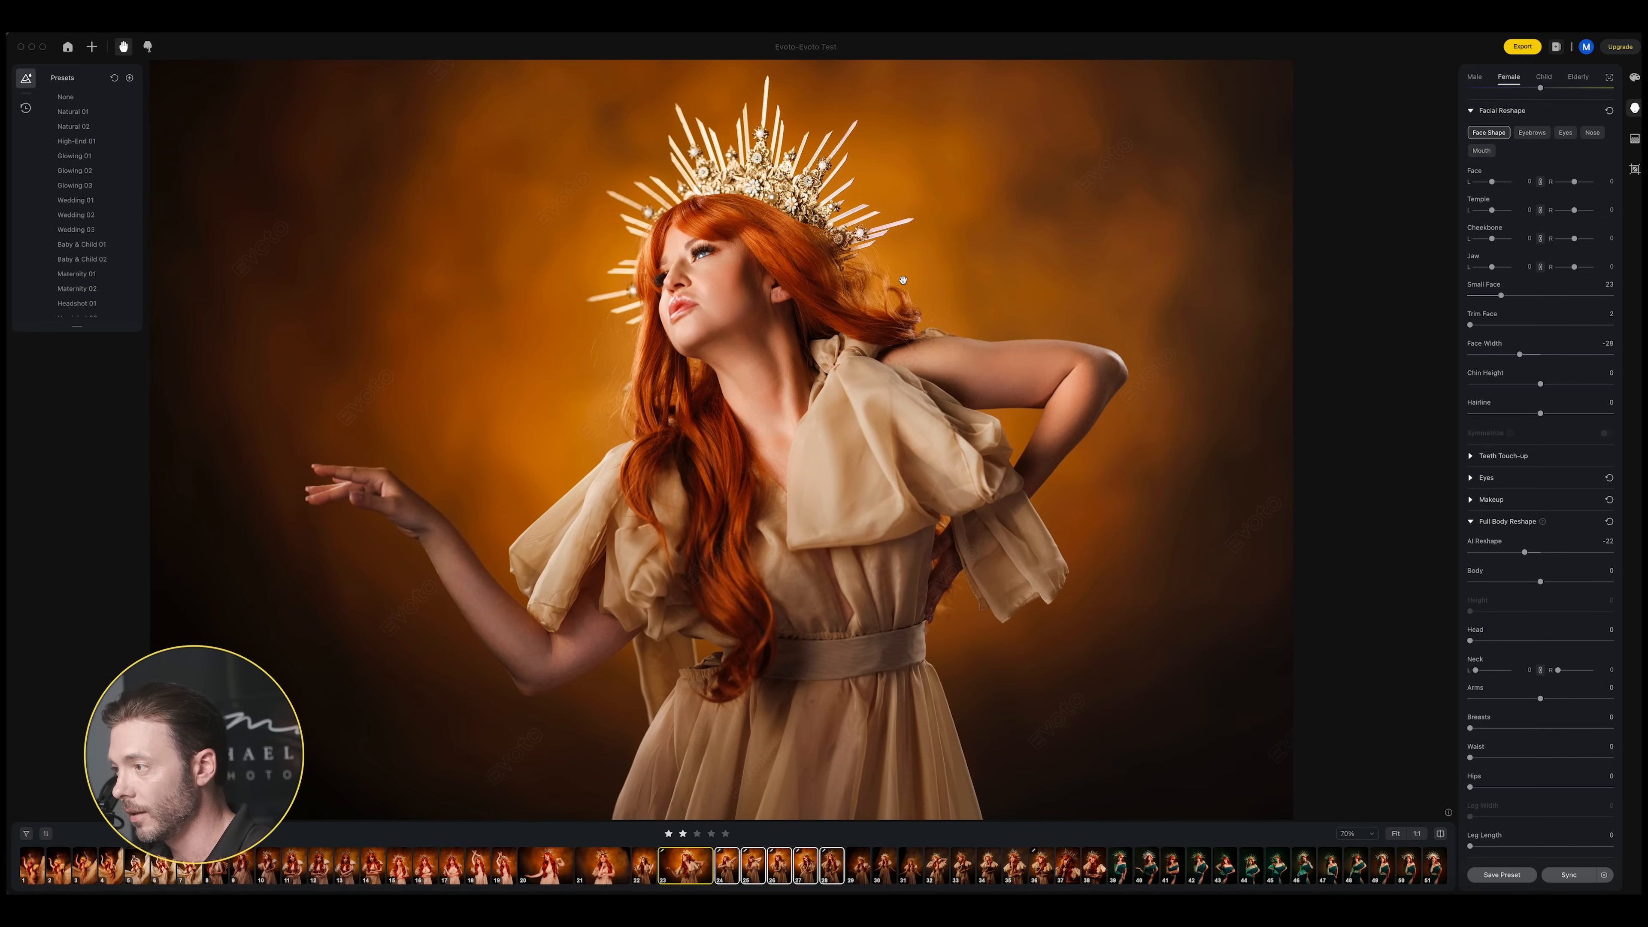
left_click(755, 867)
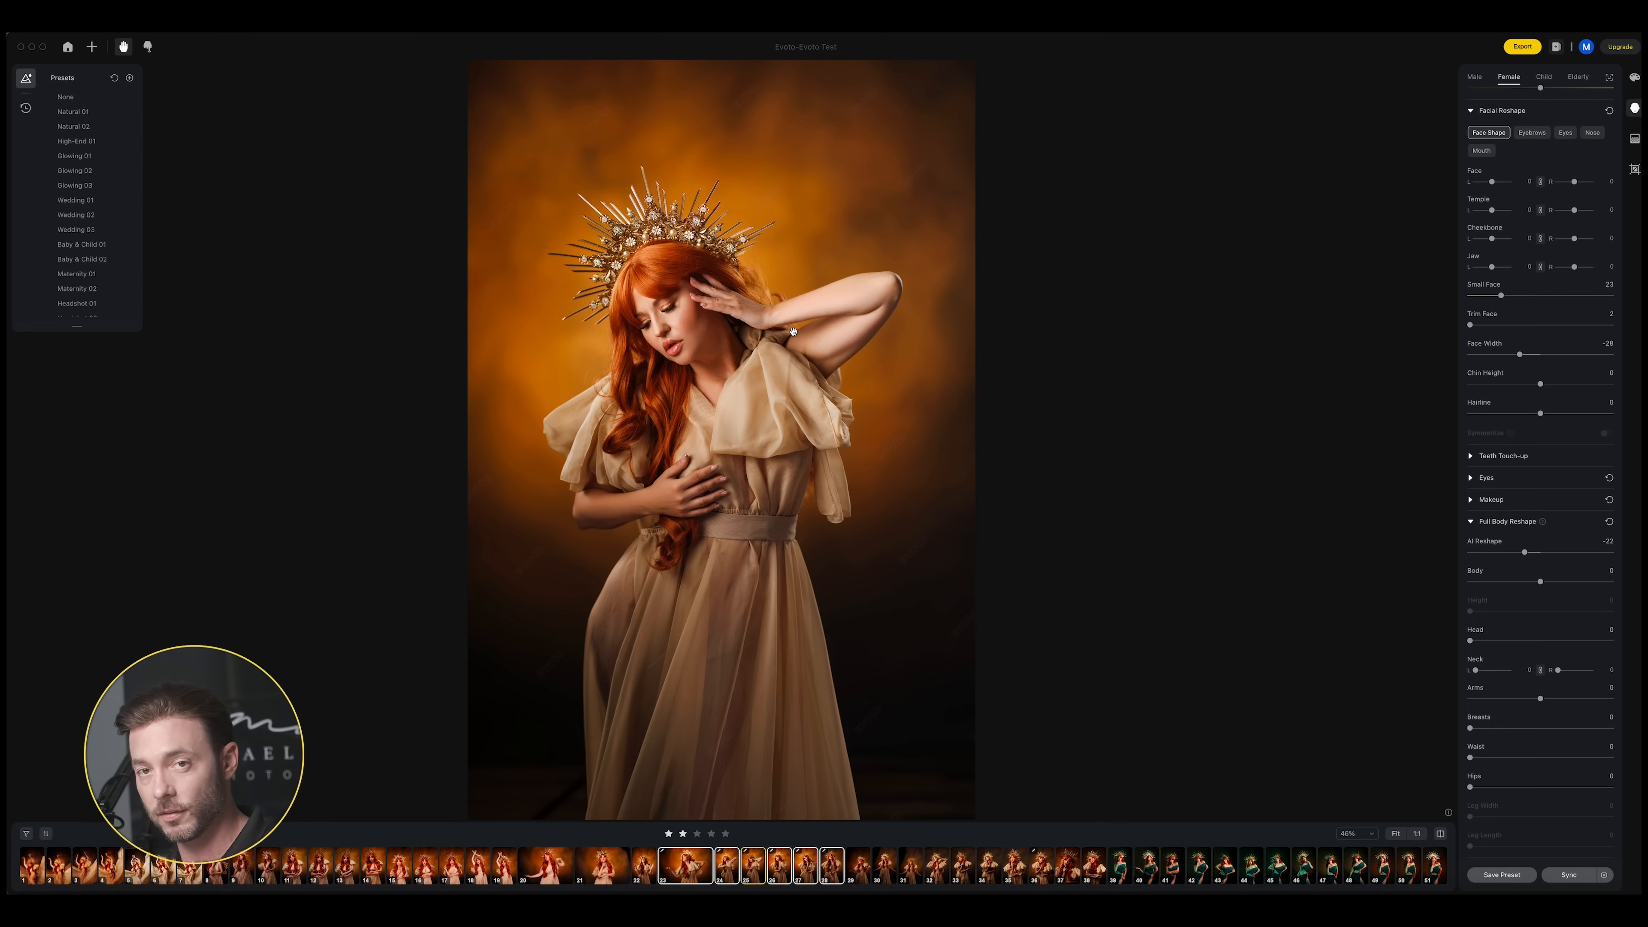
Sync the retouching from the hand-on-head gold-crown portrait to the green-dress photo 42 and view the retouched photo.
scroll(1145, 867, "down", 10)
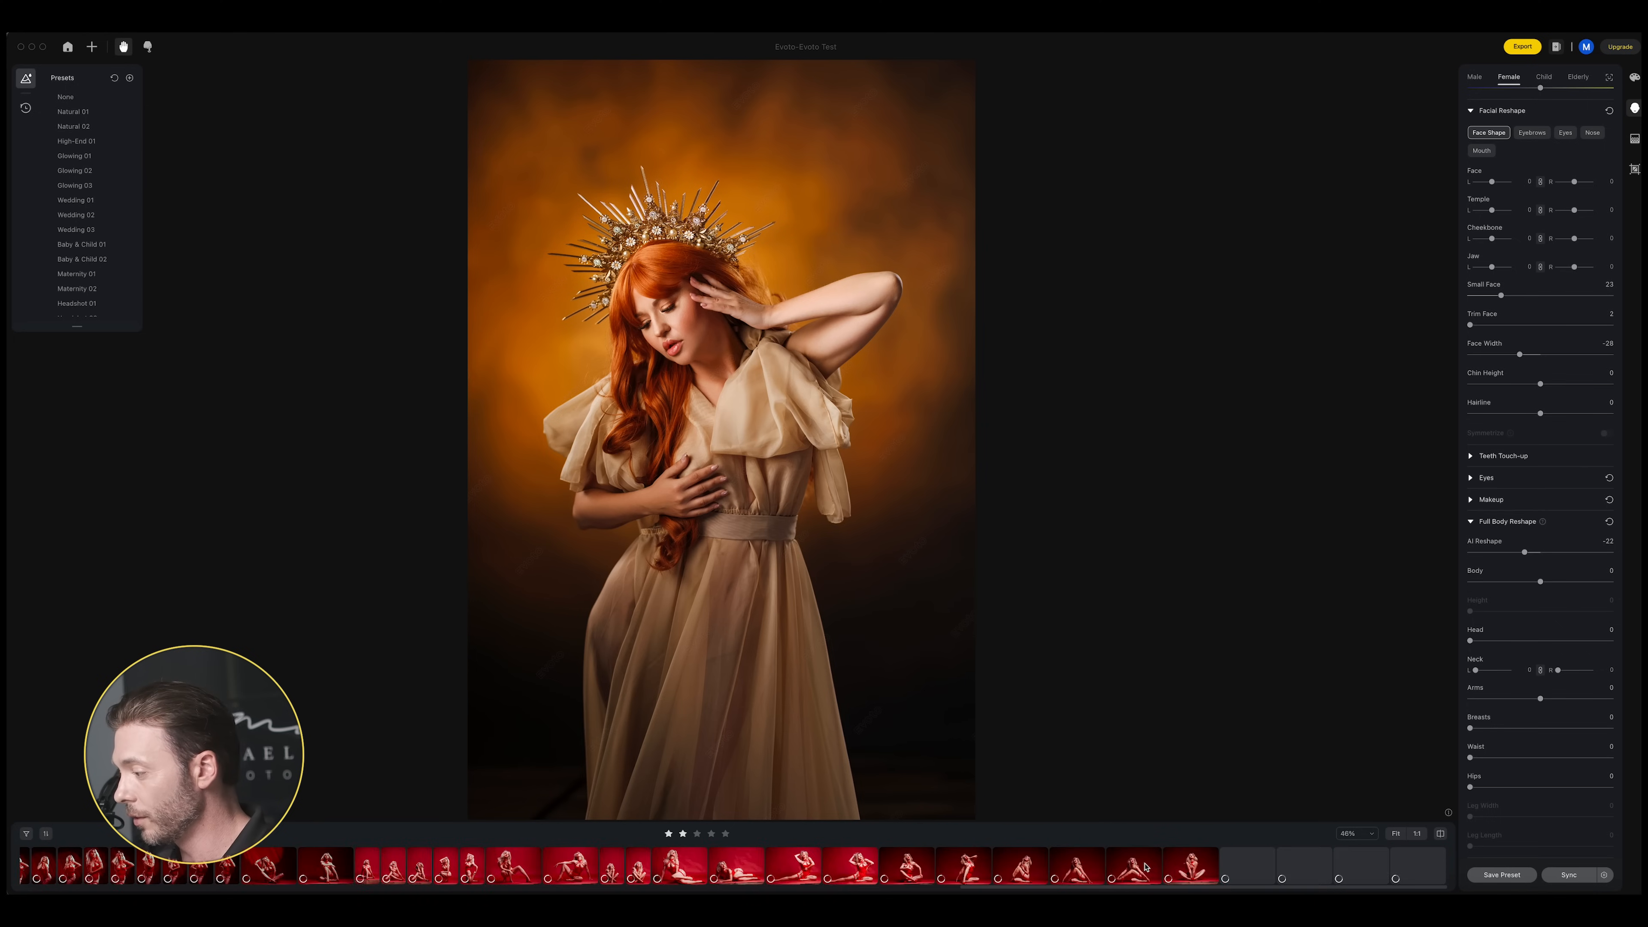
scroll(935, 864, "up", 10)
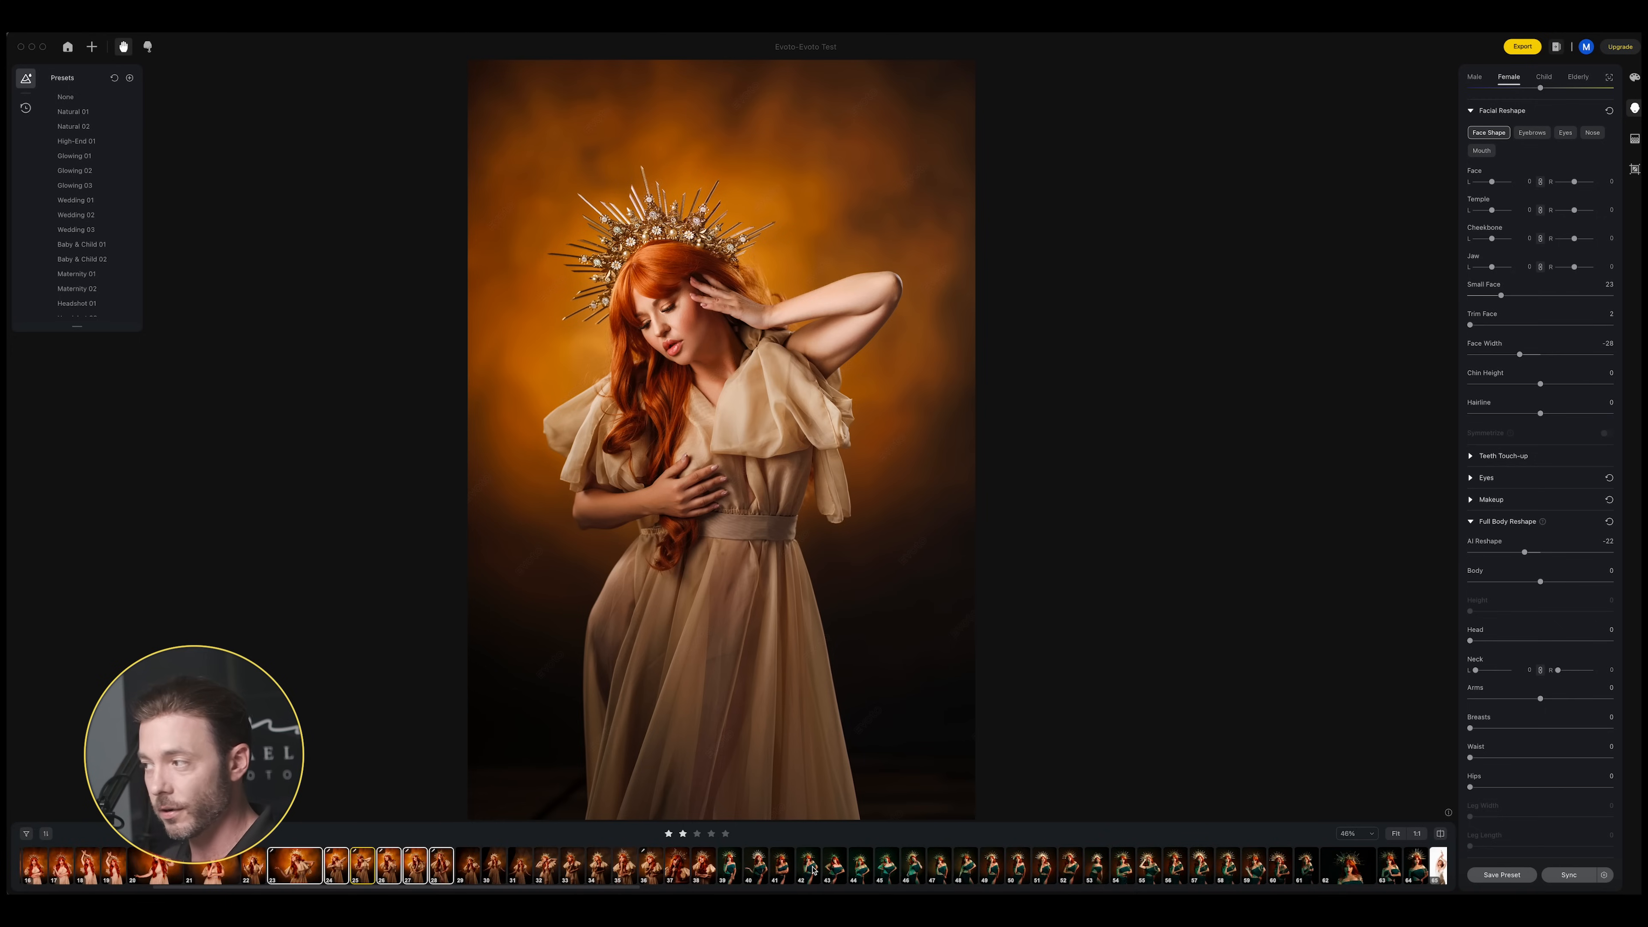
left_click(813, 870)
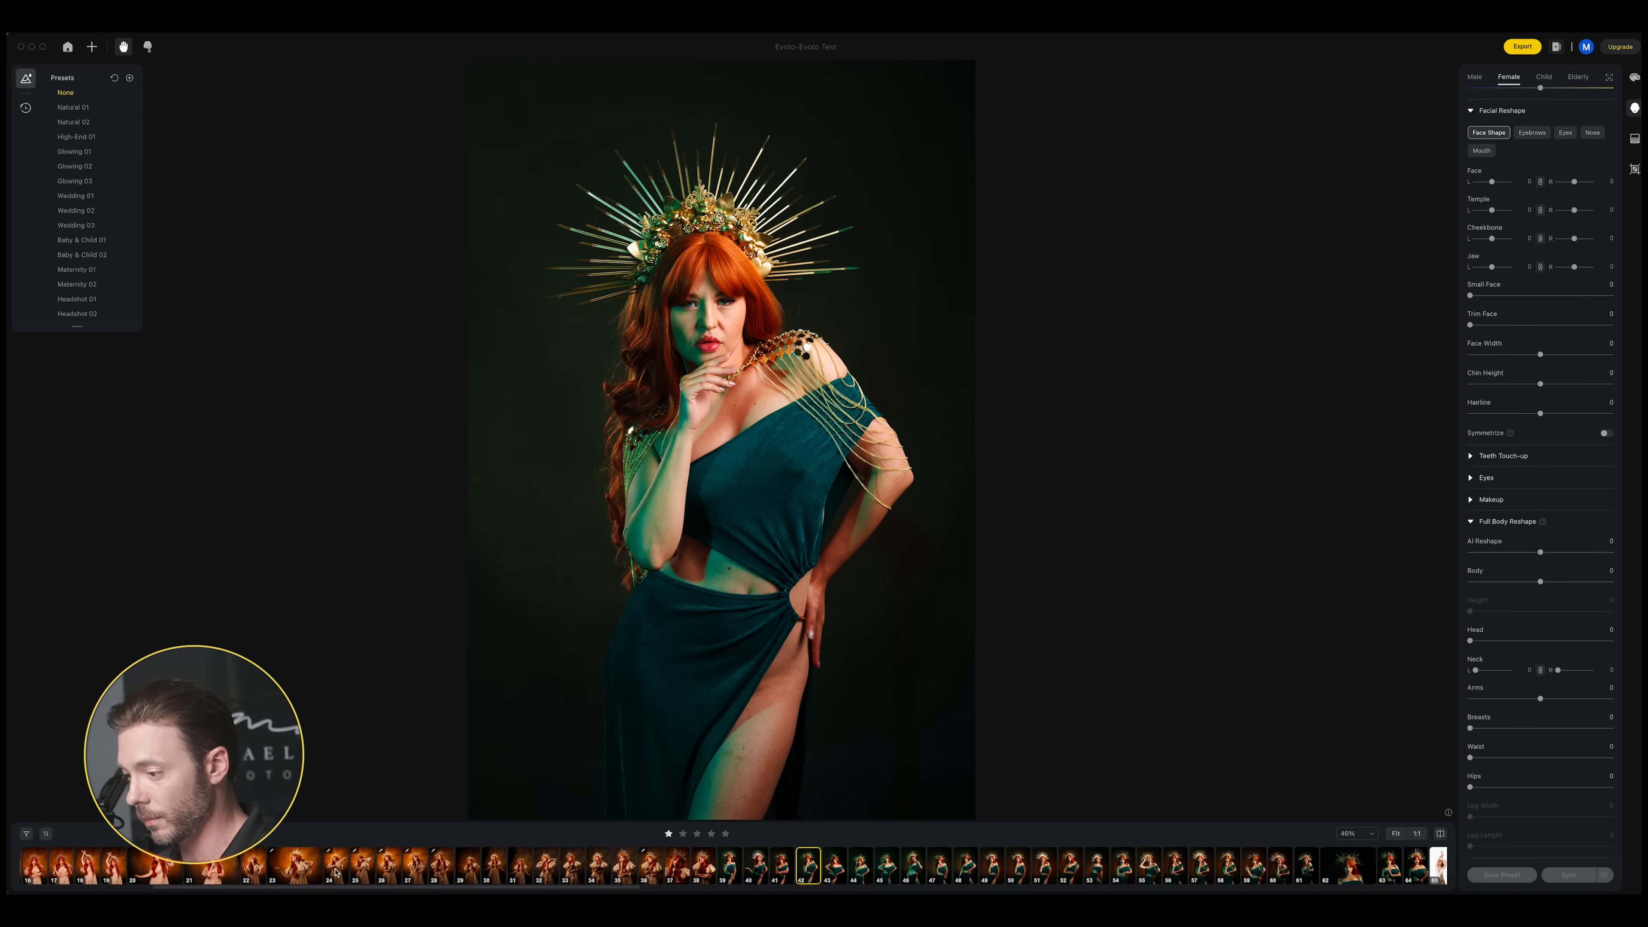
left_click(363, 866)
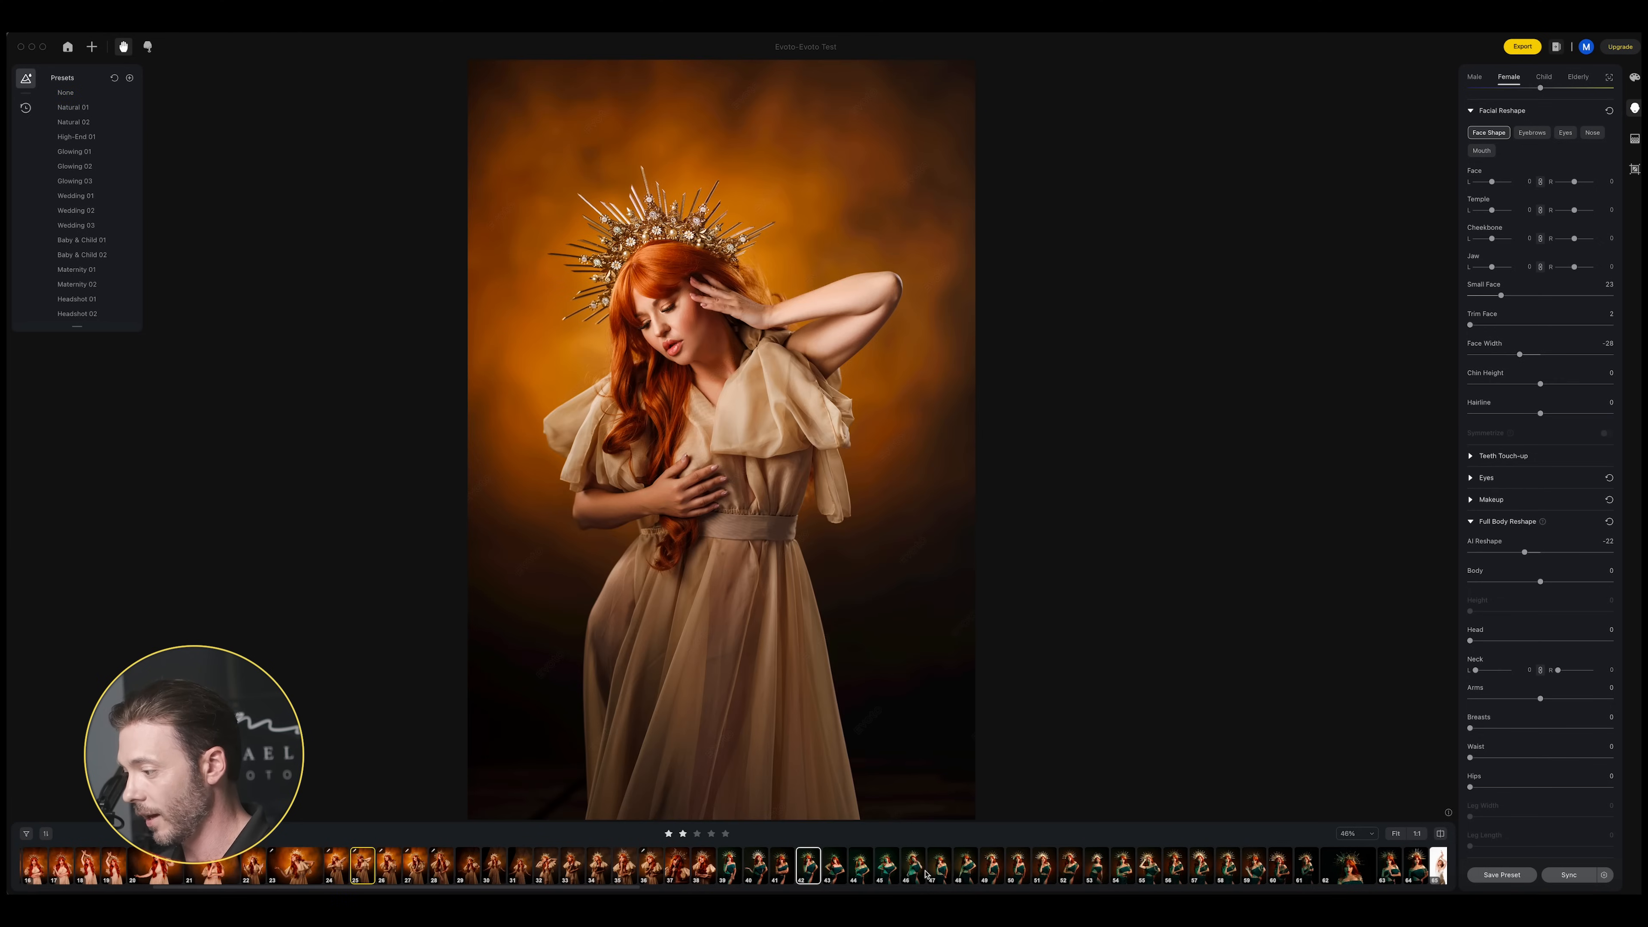
left_click(1568, 874)
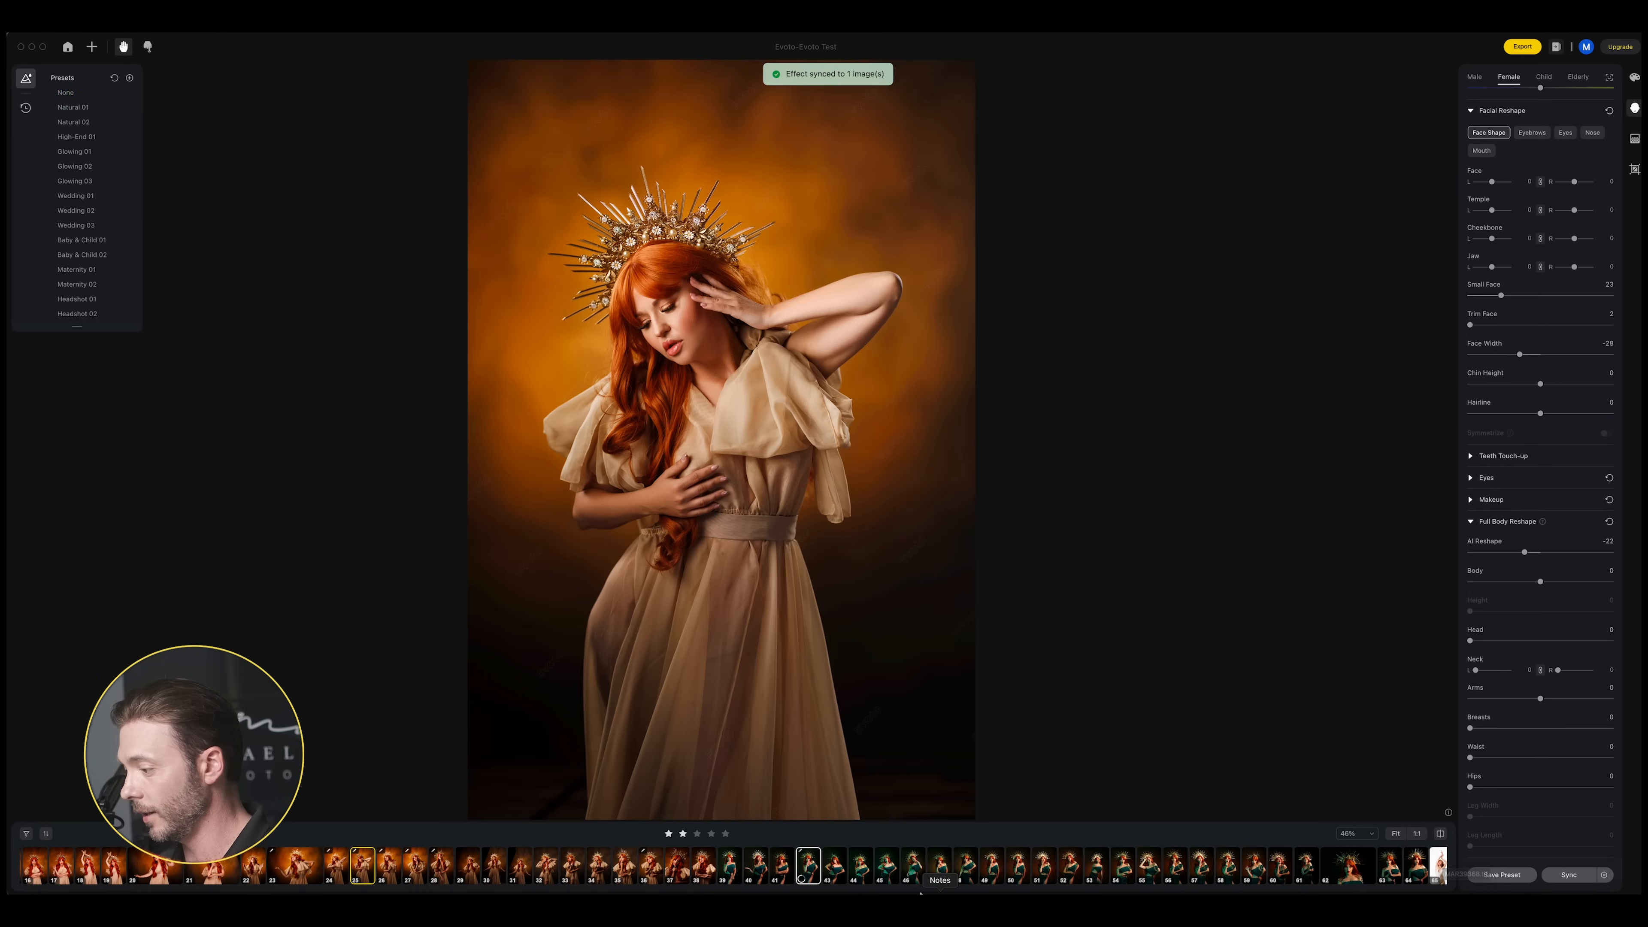
left_click(807, 870)
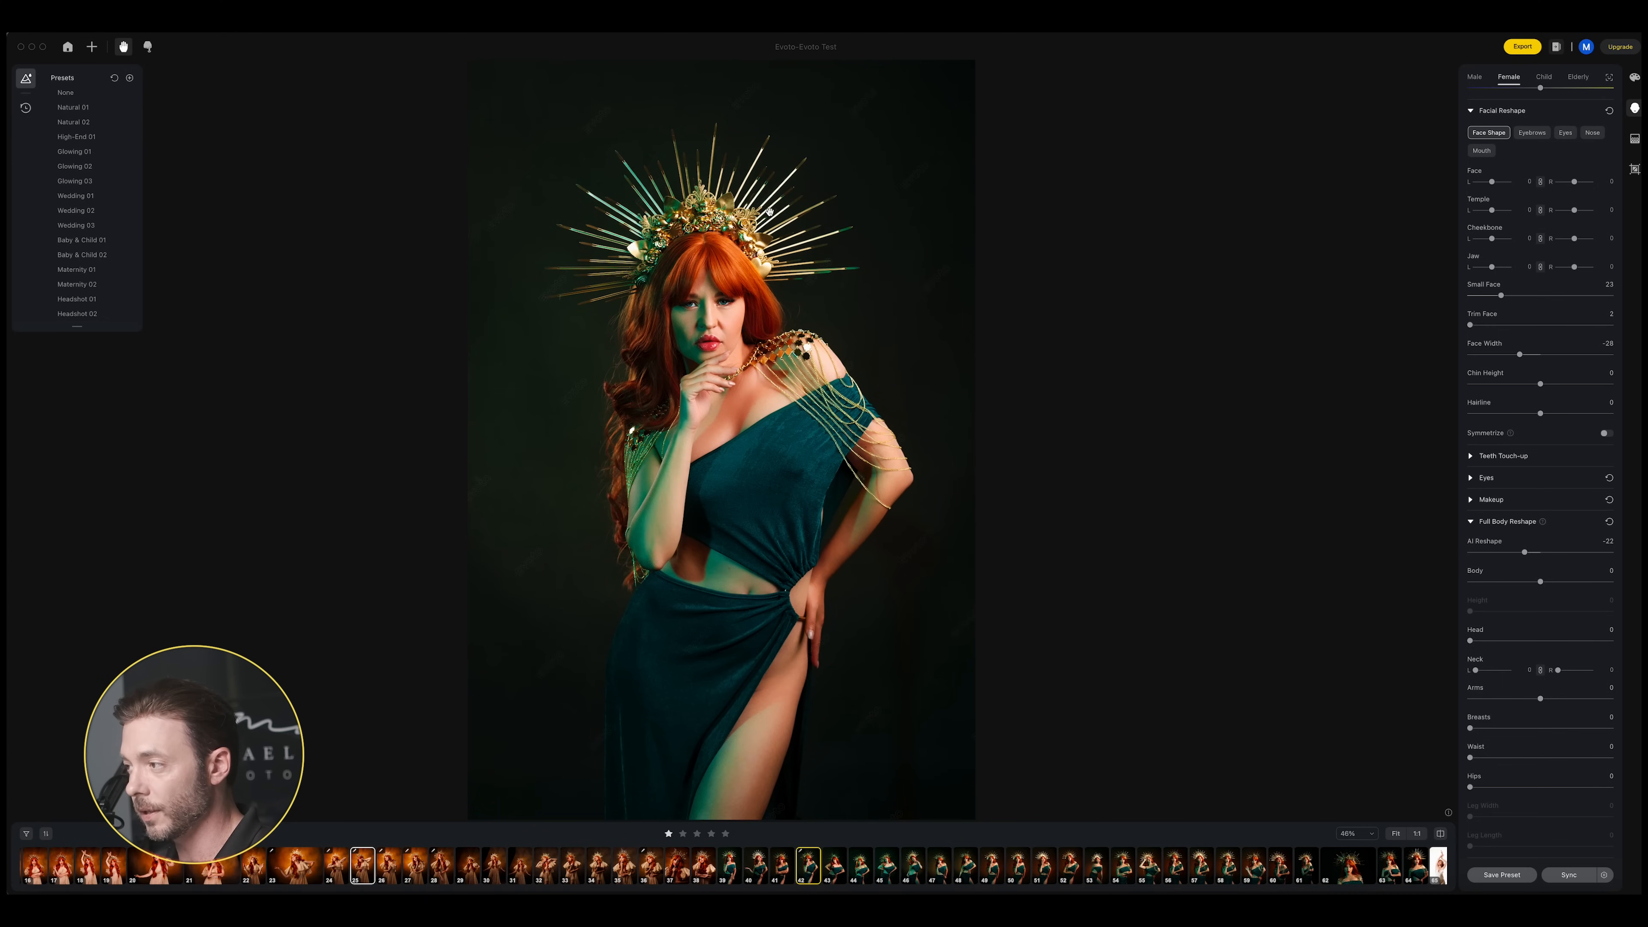
Set Smile Line to 56 in the Blemish Removal settings of the green-dress portrait.
scroll(727, 329, "up", 3)
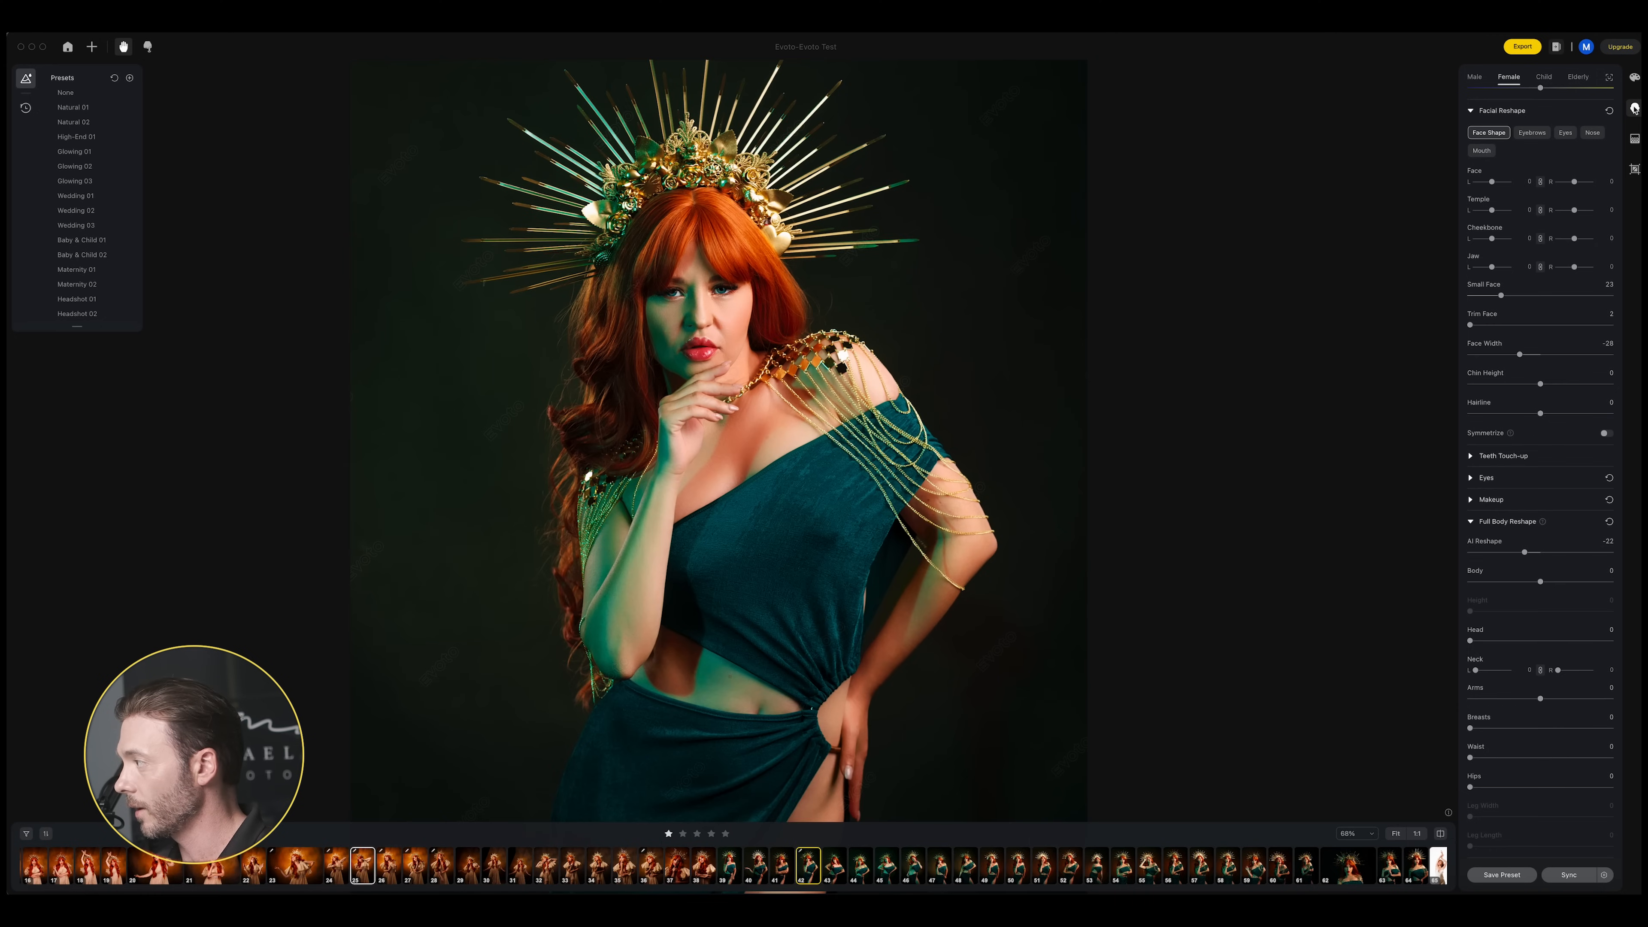
left_click(1634, 109)
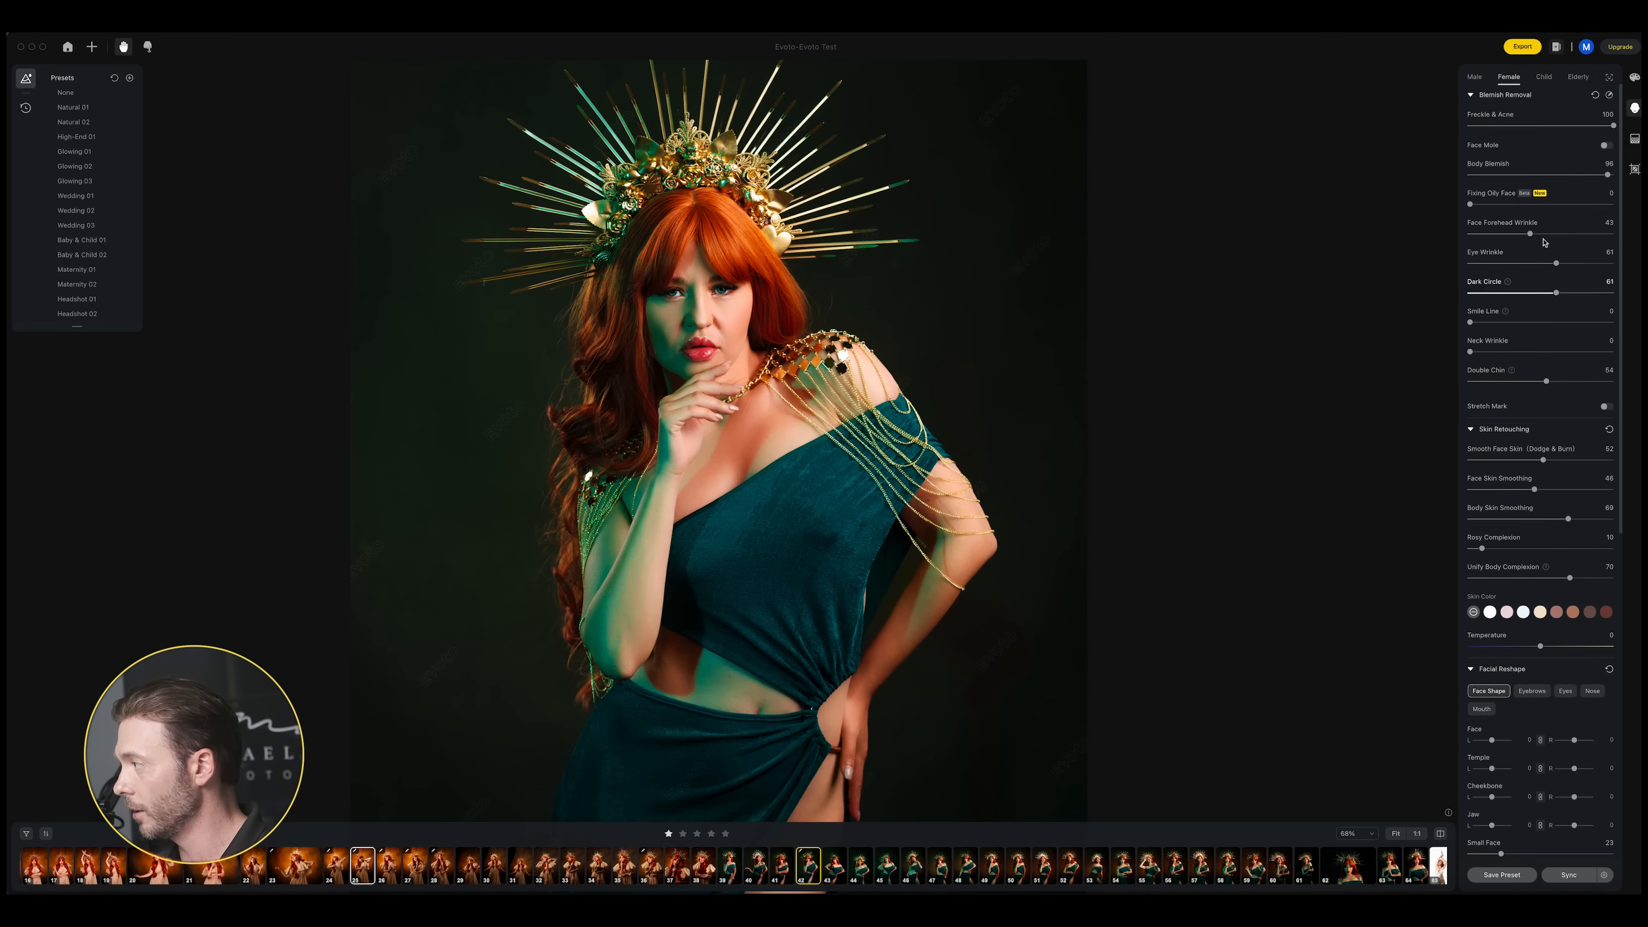
left_click_drag(1470, 321, 1549, 323)
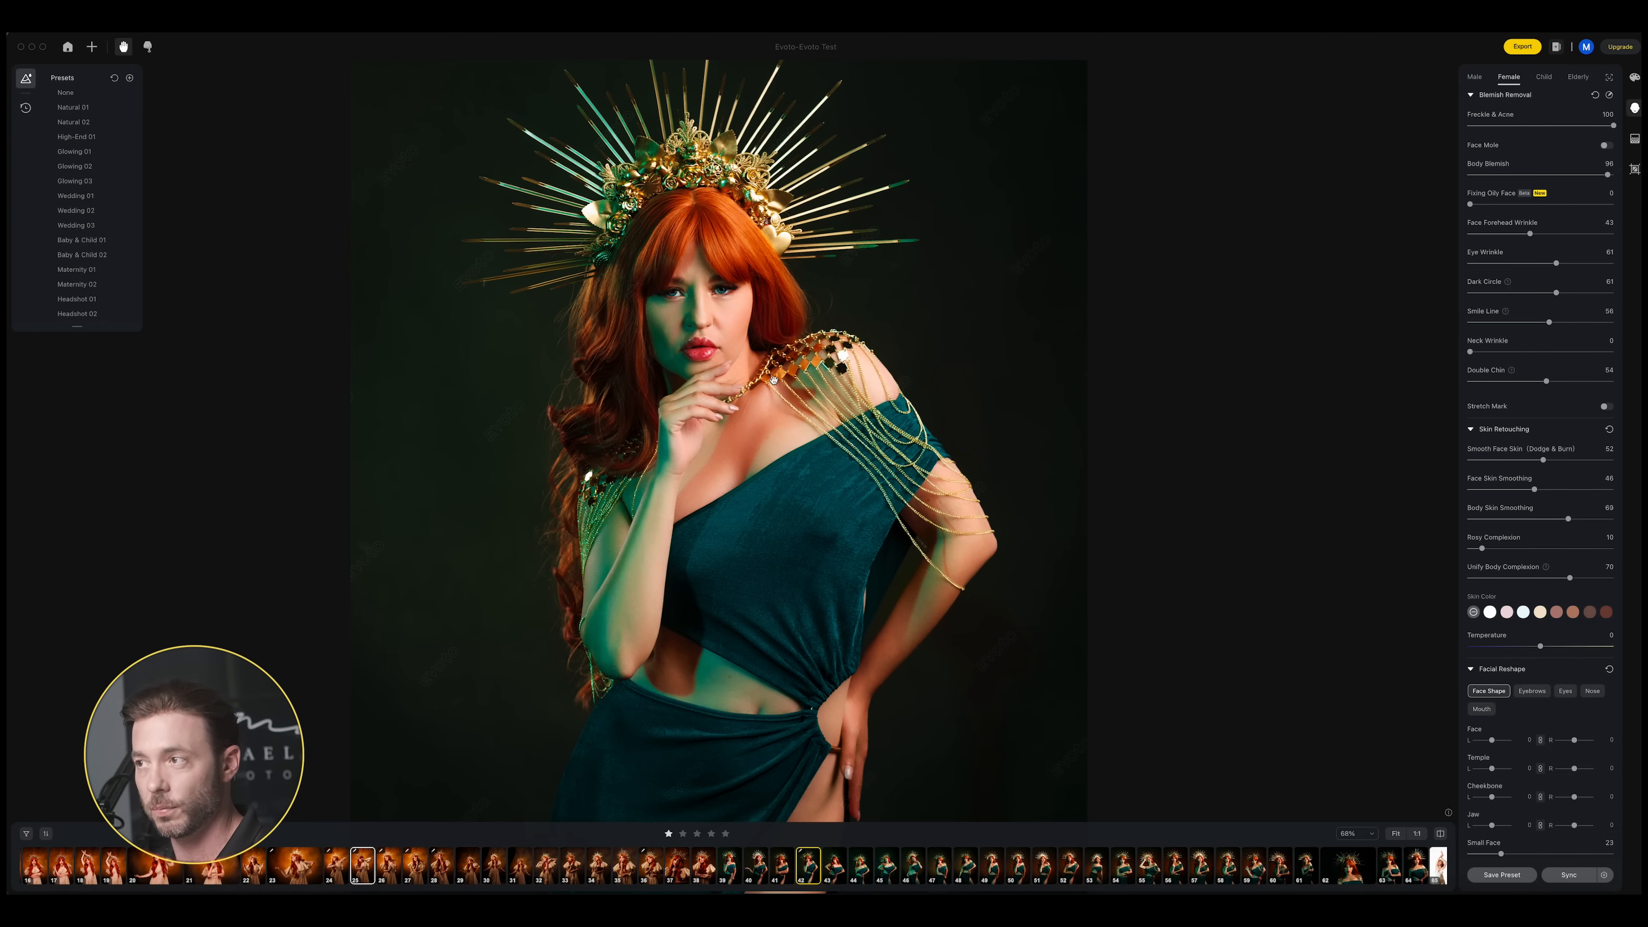
Return to the project overview and open the headshot project of the man in the dark suit.
left_click(68, 47)
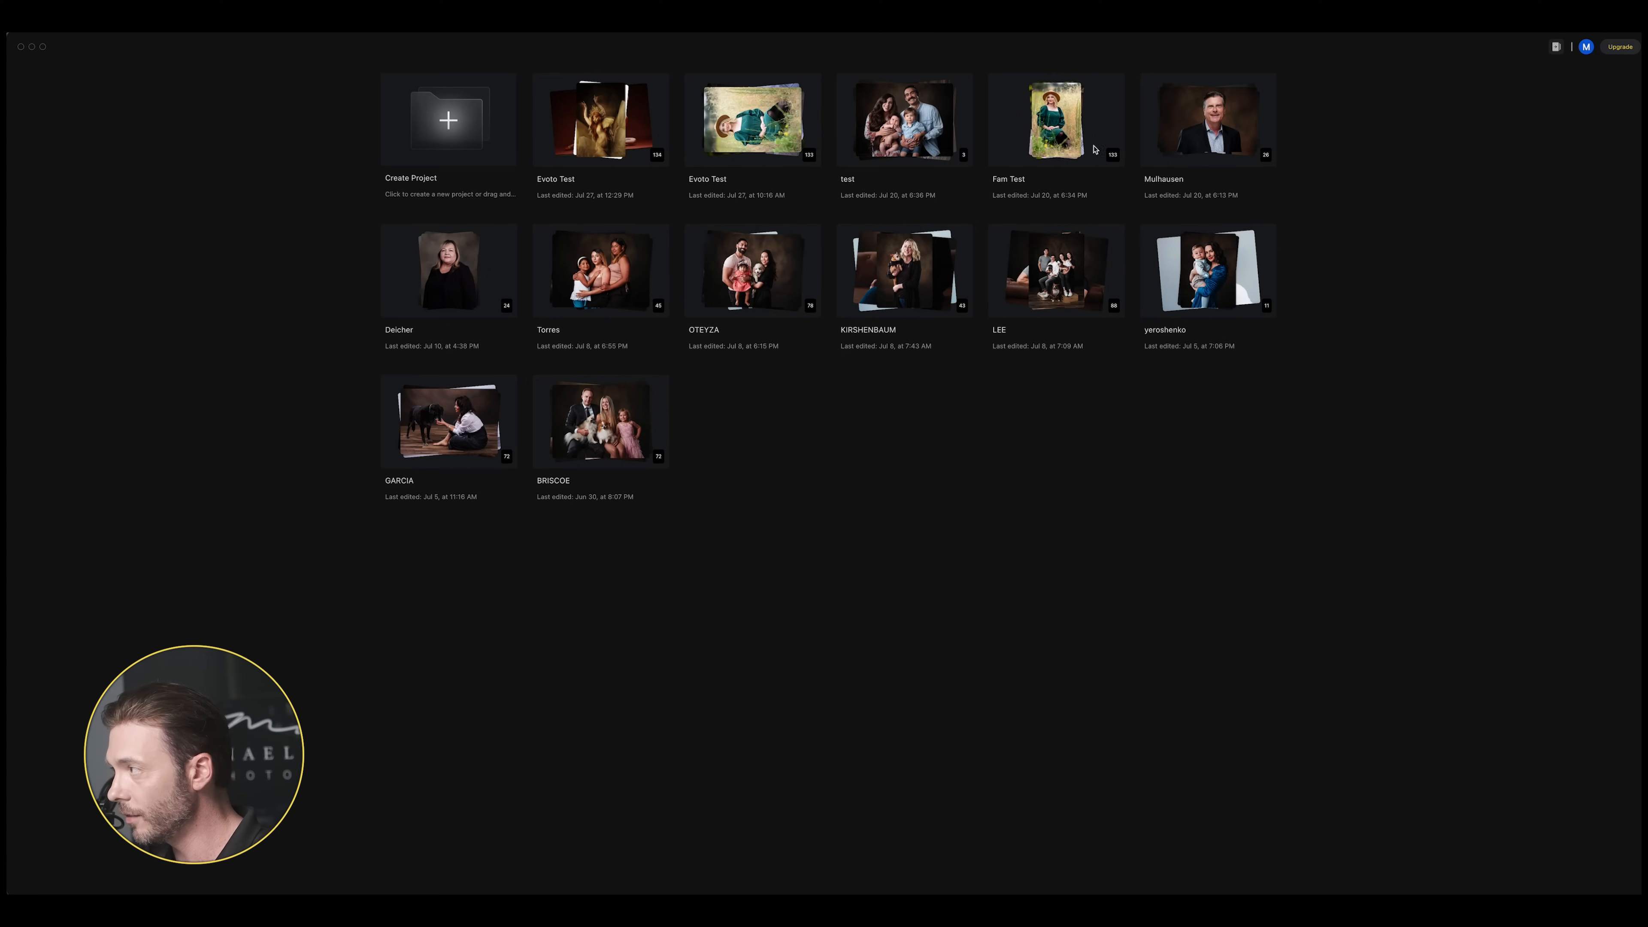
left_click(1205, 123)
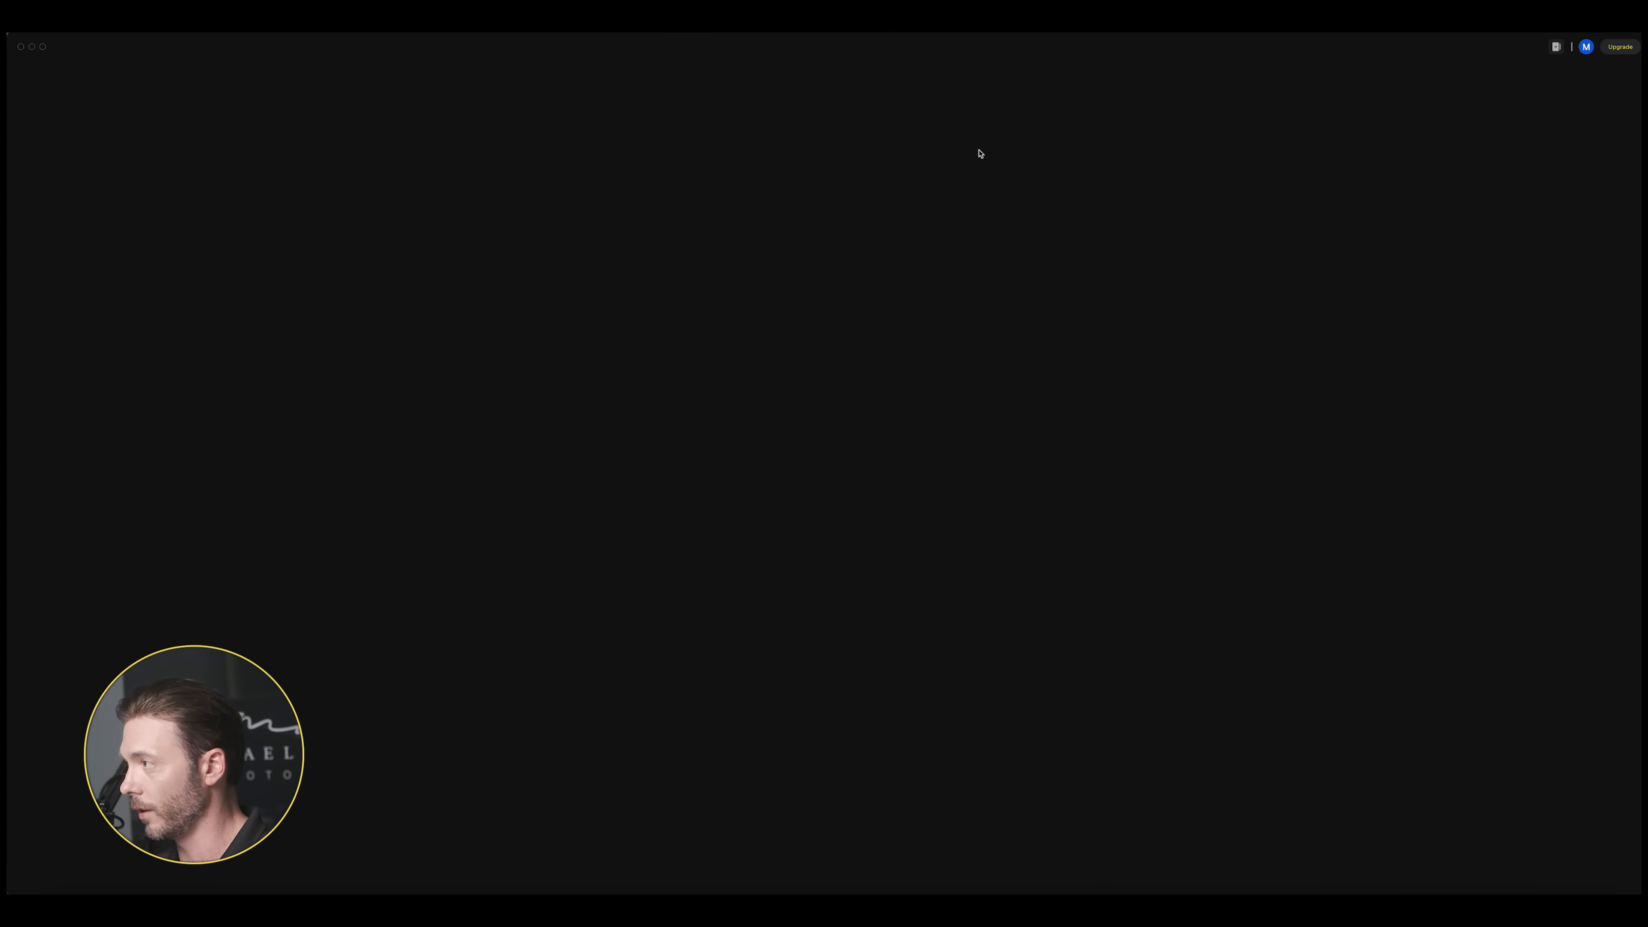
left_click(890, 522)
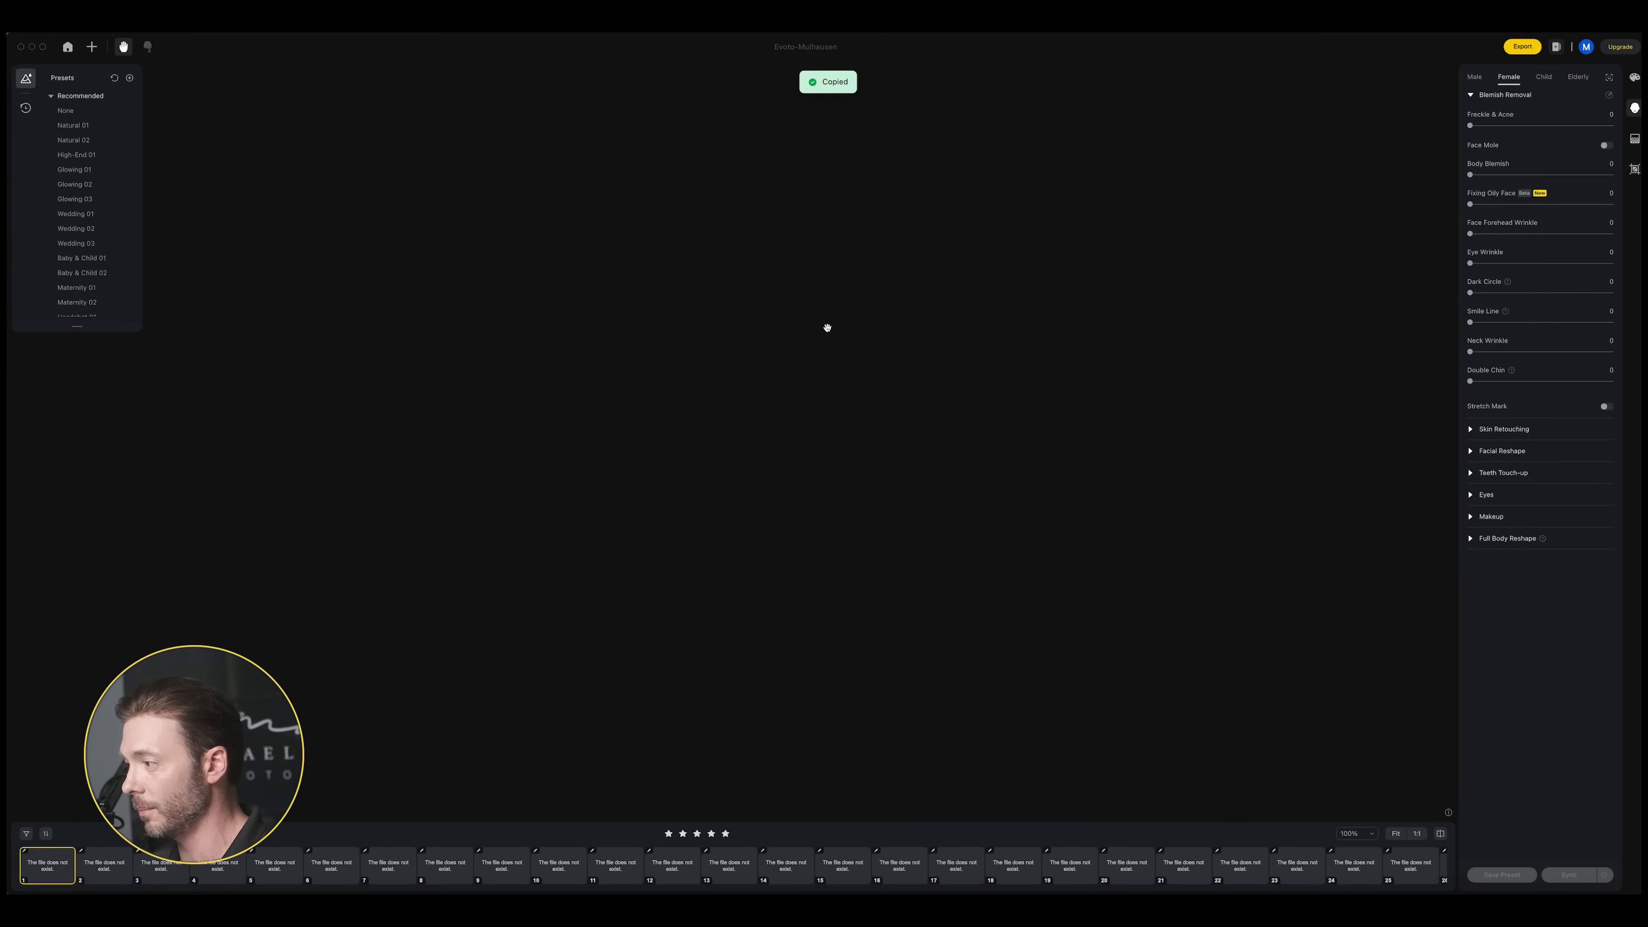
Import one headshot JPEG from the Edited Files folder of the suited man's session under 5-Headshots on the WORKING DRIVE.
left_click(91, 47)
scroll(644, 393, "down", 10)
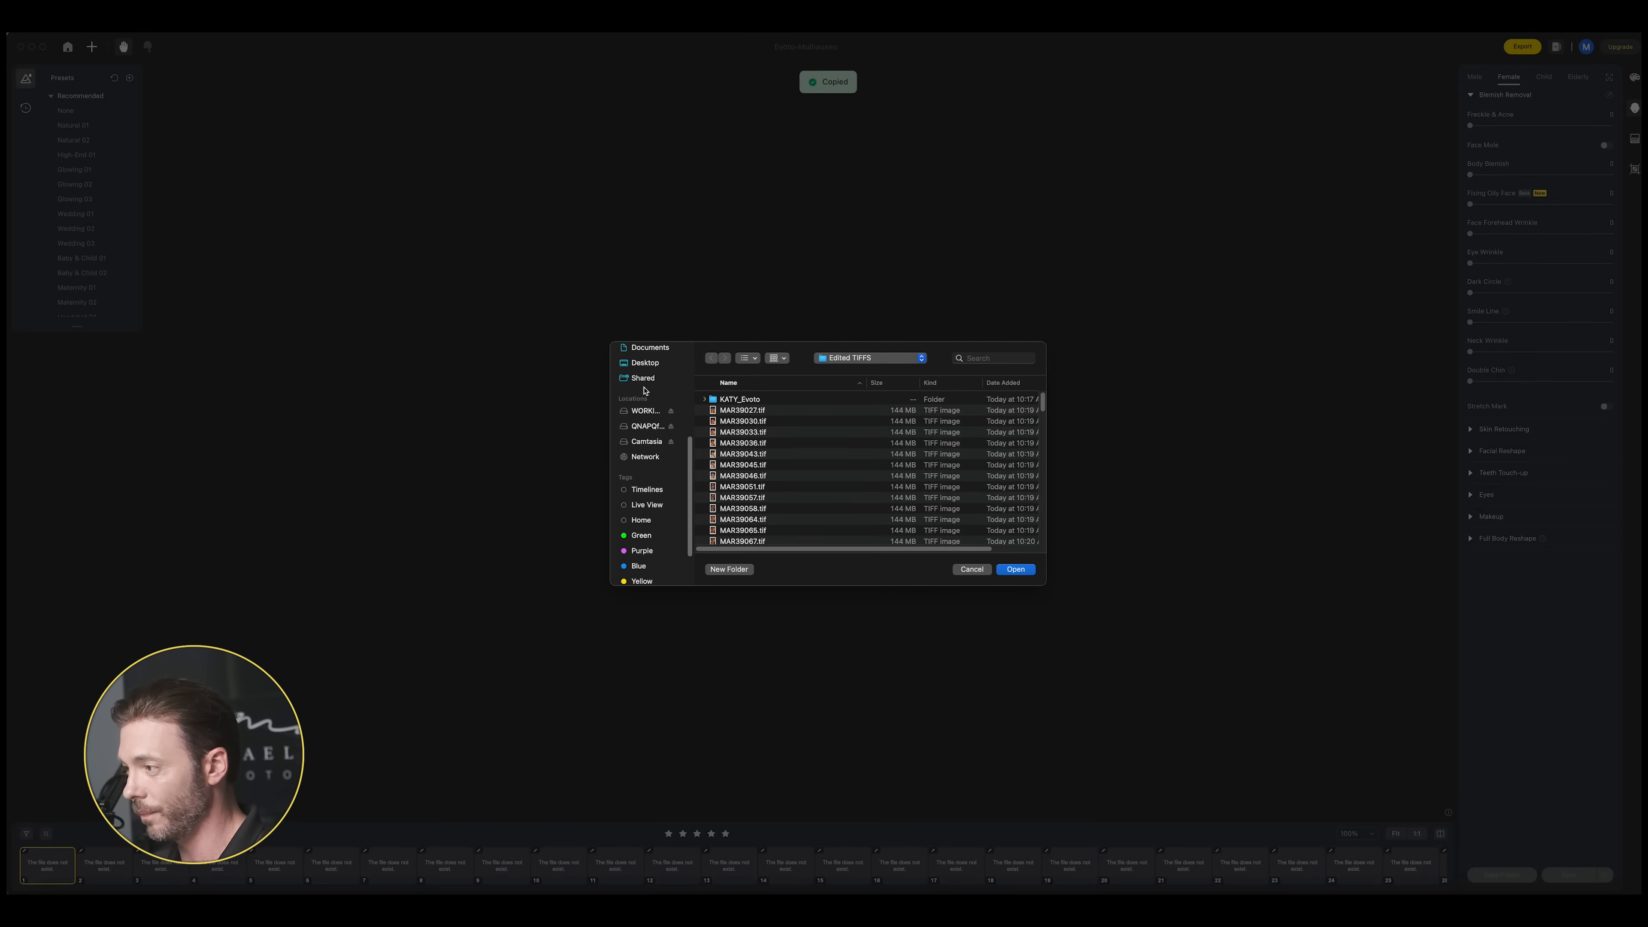
left_click(645, 410)
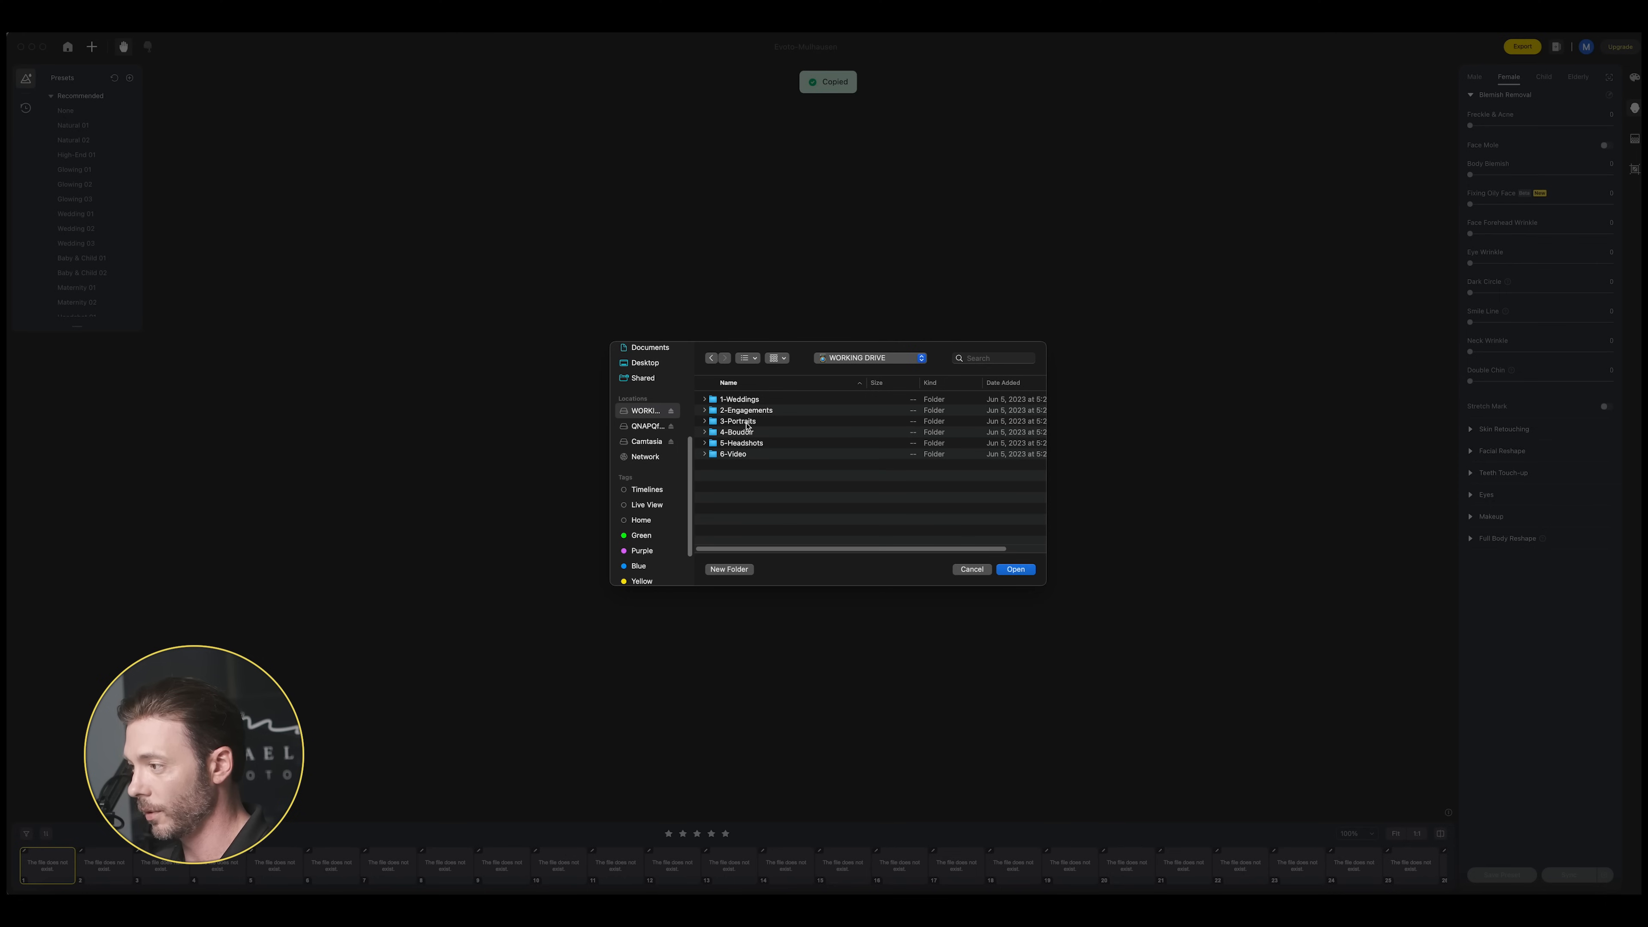
double_click(746, 443)
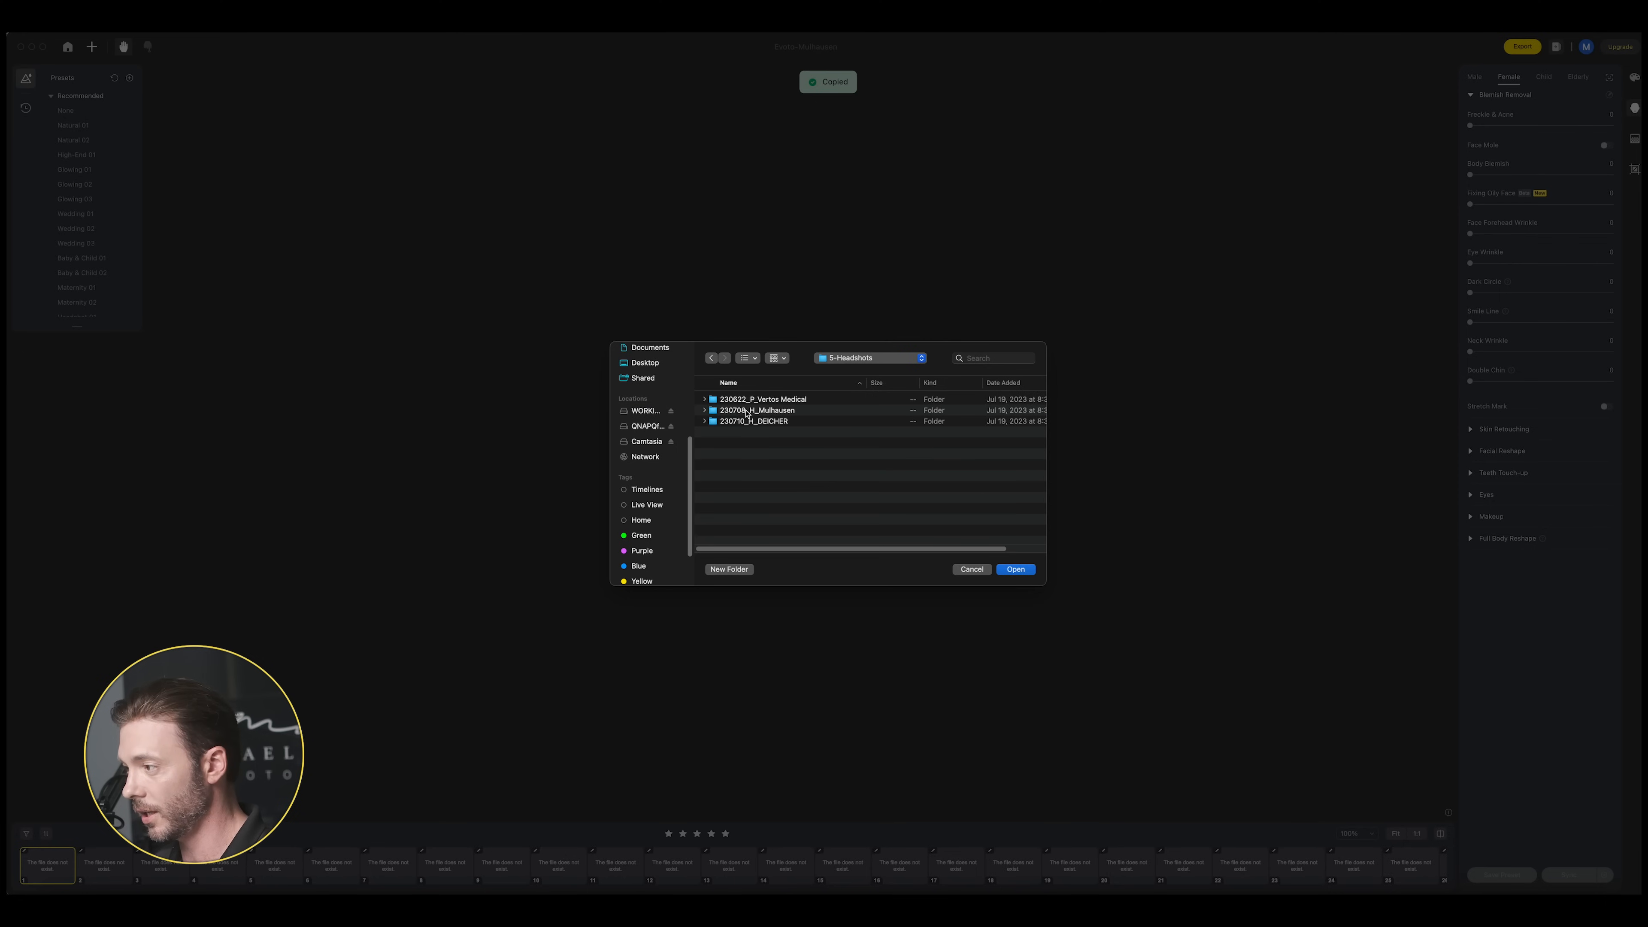
double_click(755, 410)
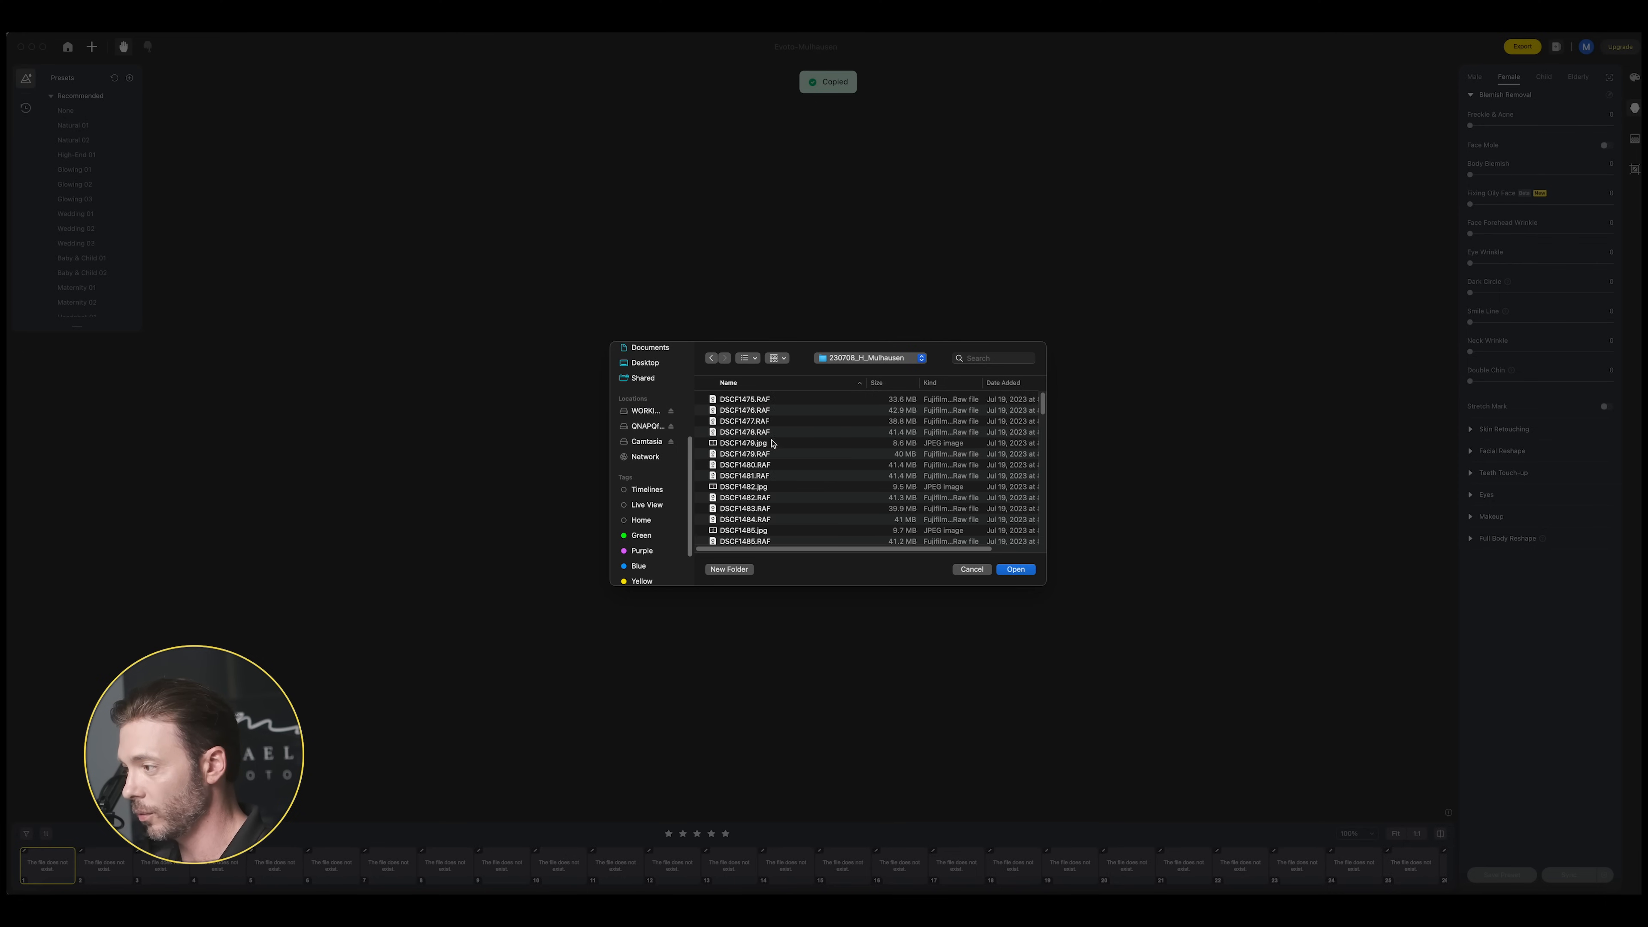
scroll(772, 443, "down", 15)
double_click(746, 534)
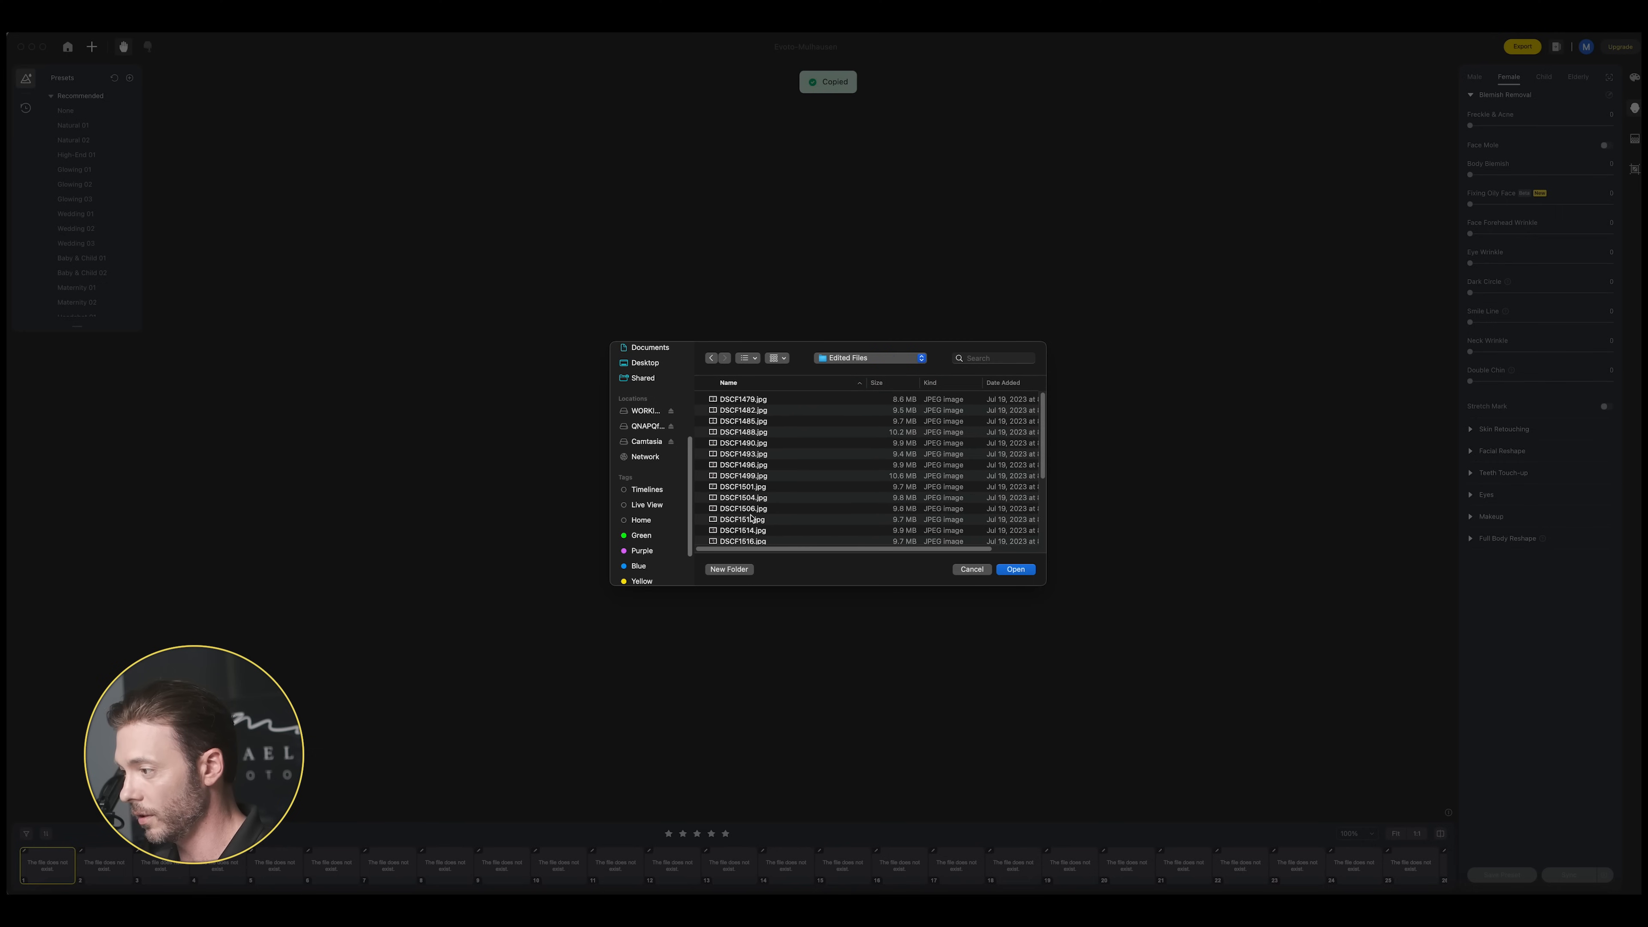
double_click(746, 429)
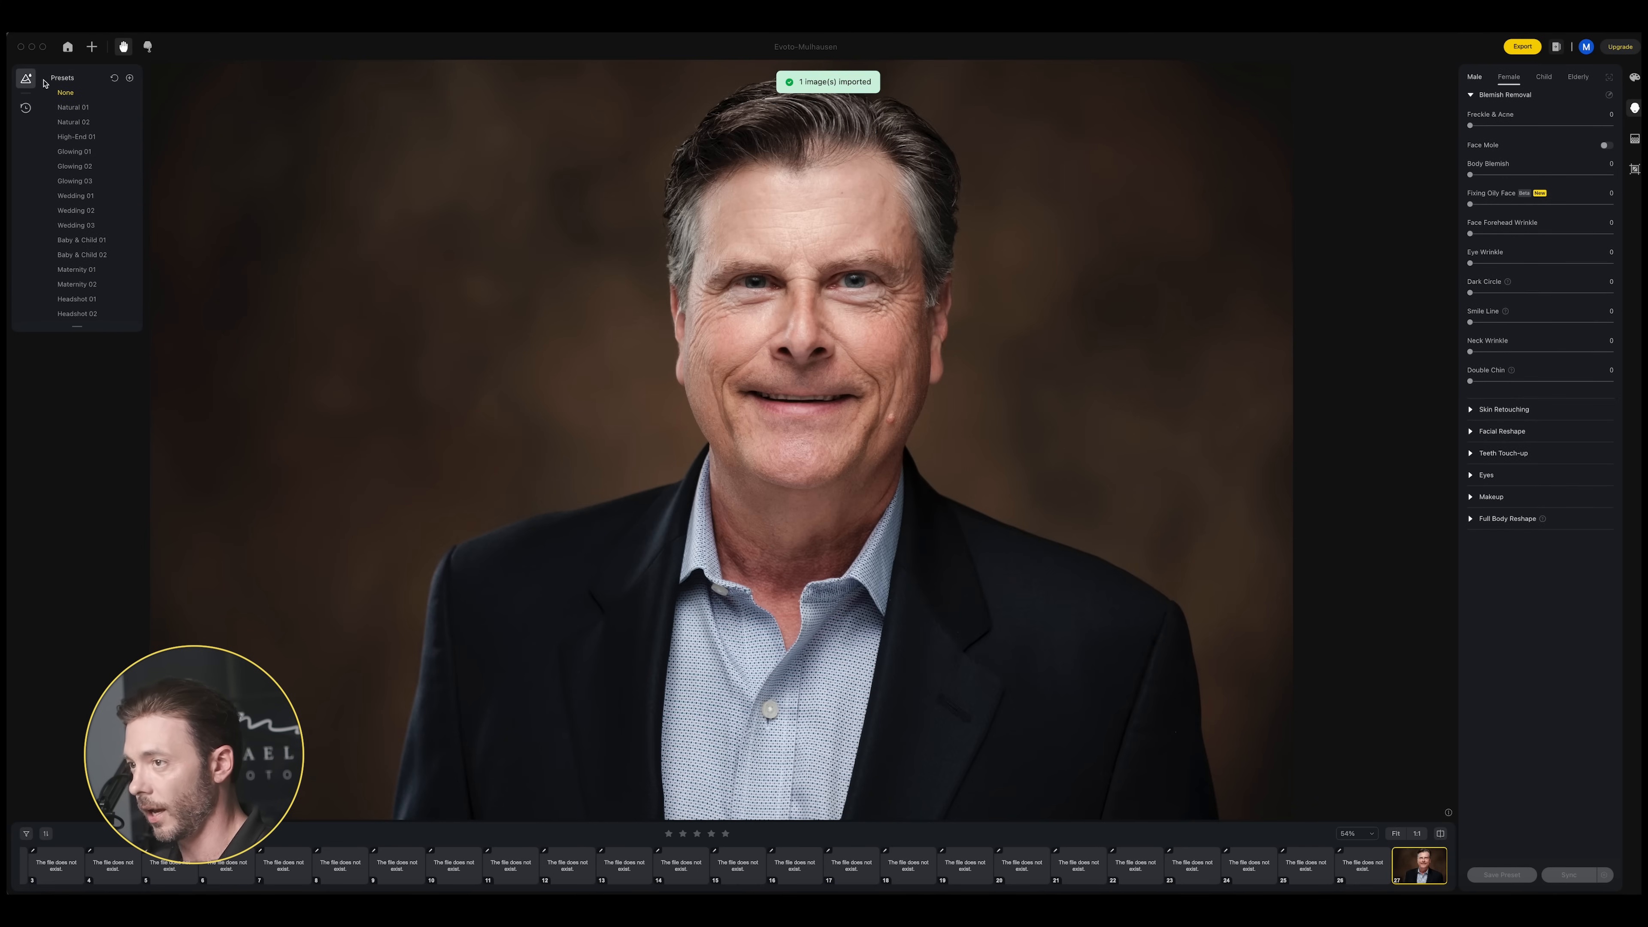
Try the Headshot 02 and Headshot 01 presets on the imported photo and settle on Headshot 03.
scroll(85, 250, "down", 1)
scroll(85, 253, "down", 1)
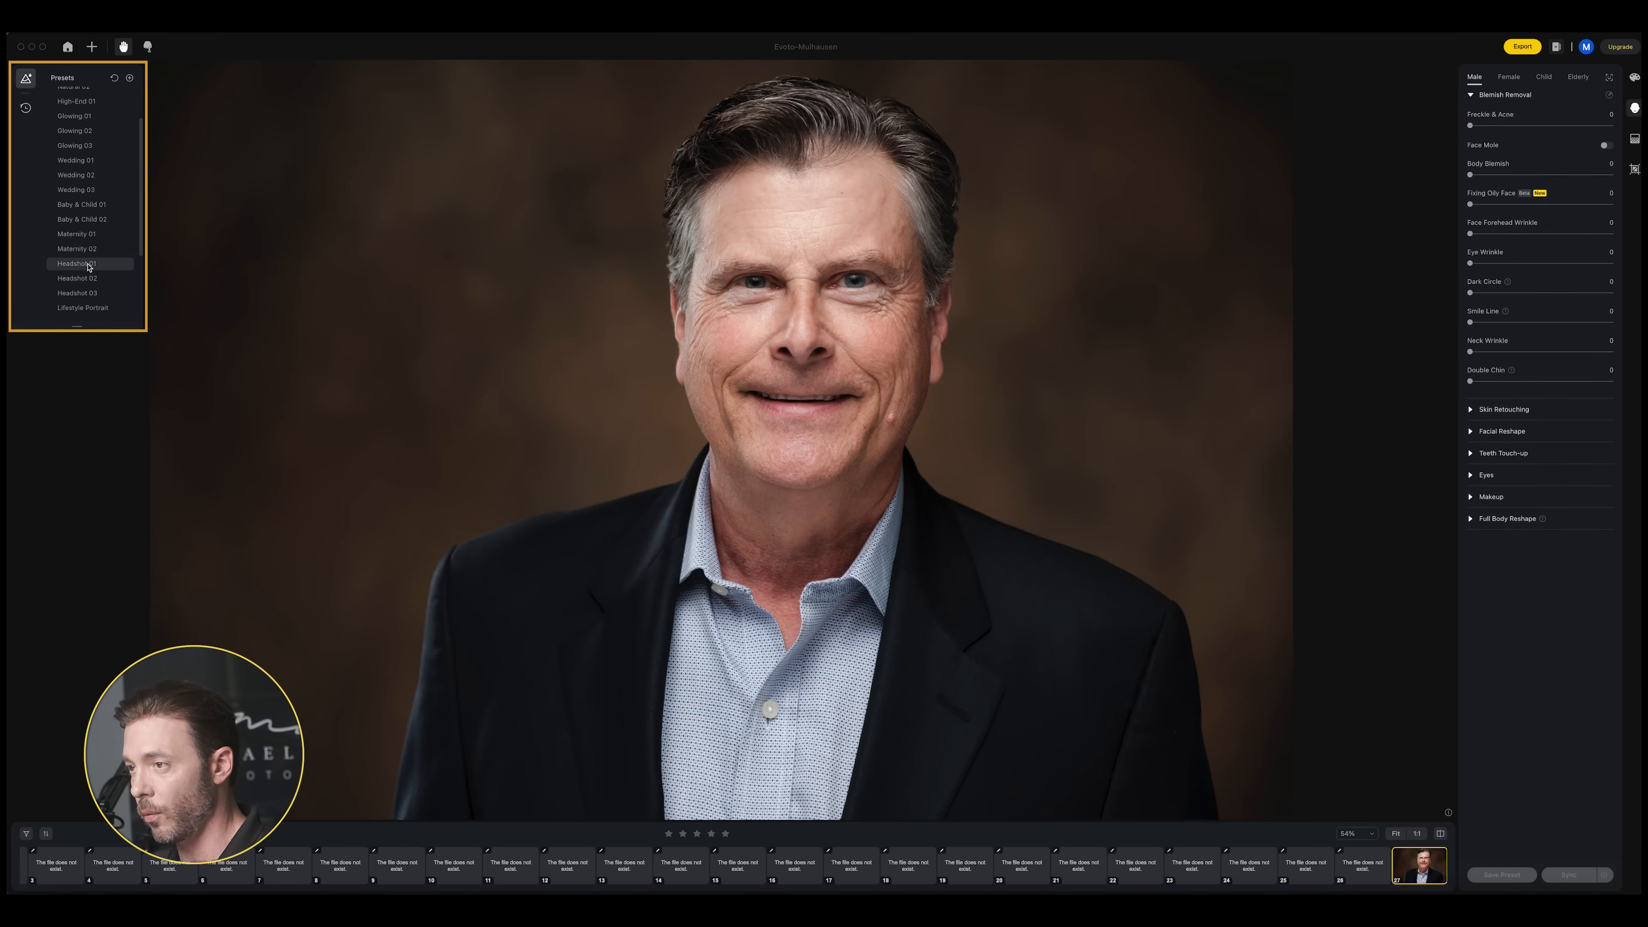
left_click(87, 280)
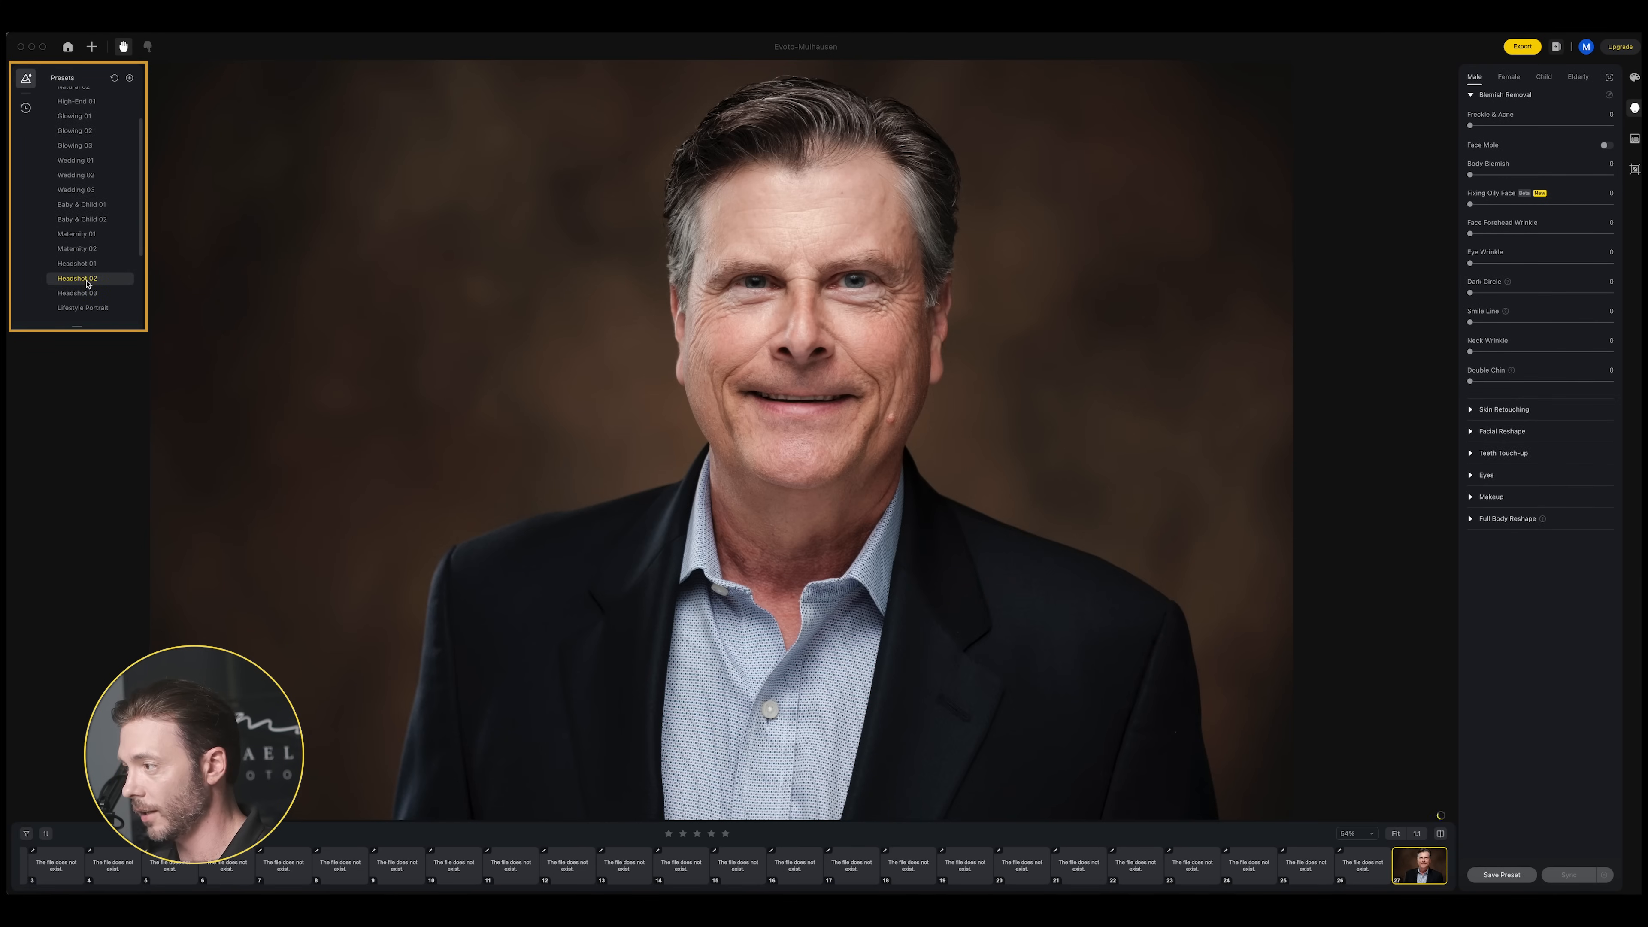
left_click(85, 263)
left_click(85, 291)
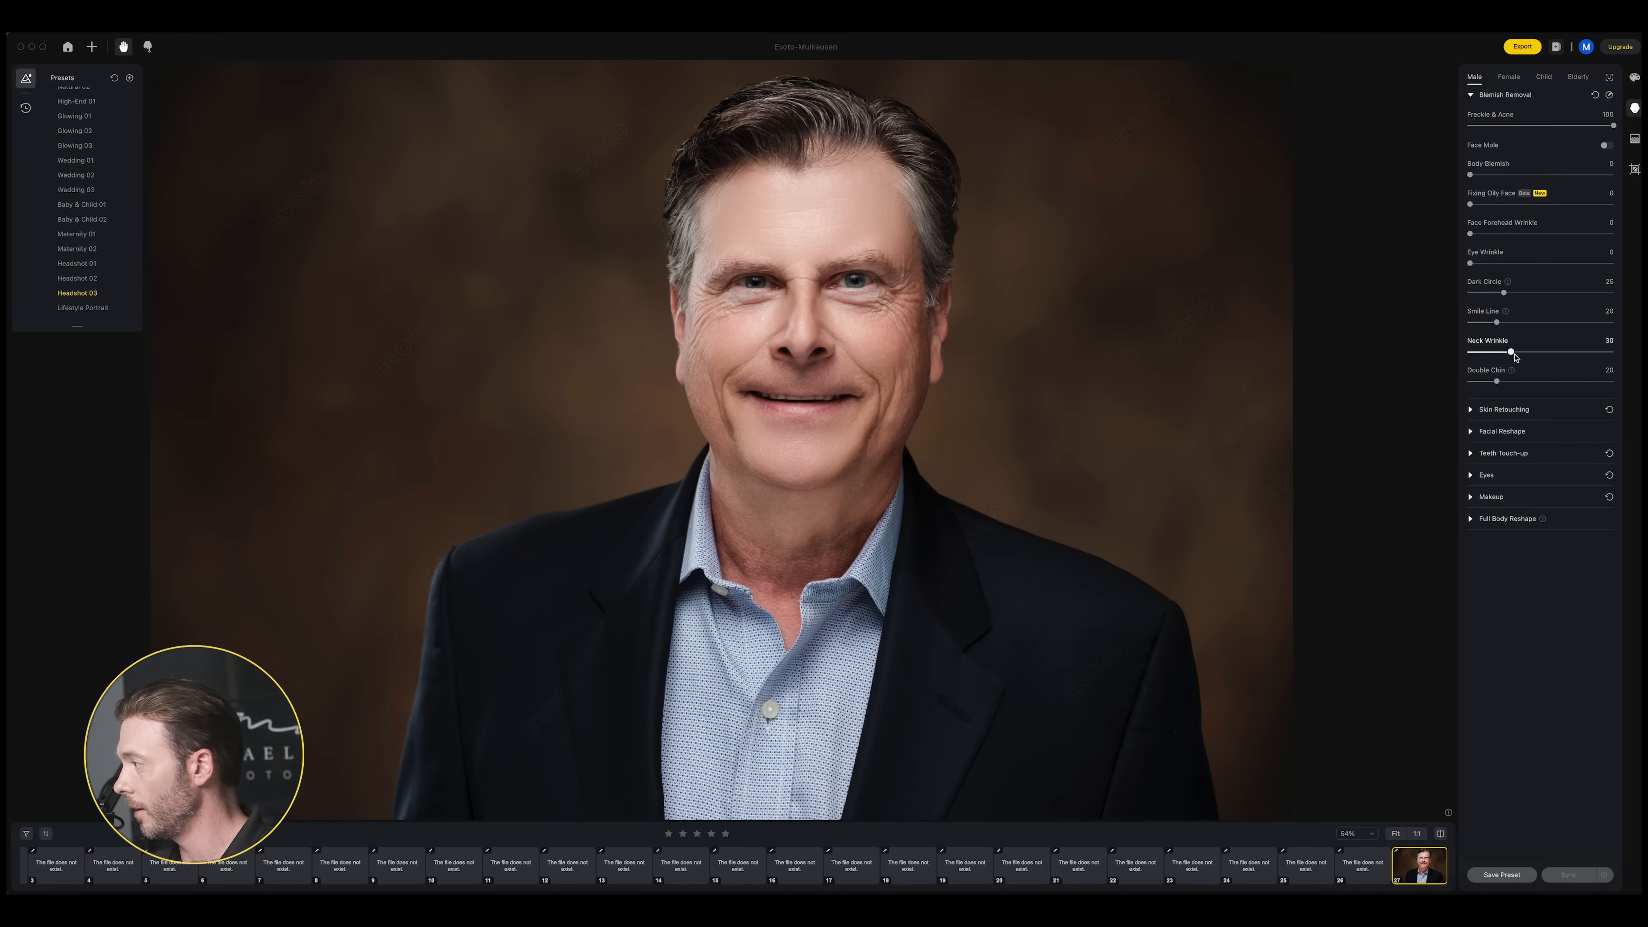
Set the headshot's Neck Wrinkle to 66, and both Body Skin Smoothing and Unify Body Complexion to 35.
left_click(1563, 351)
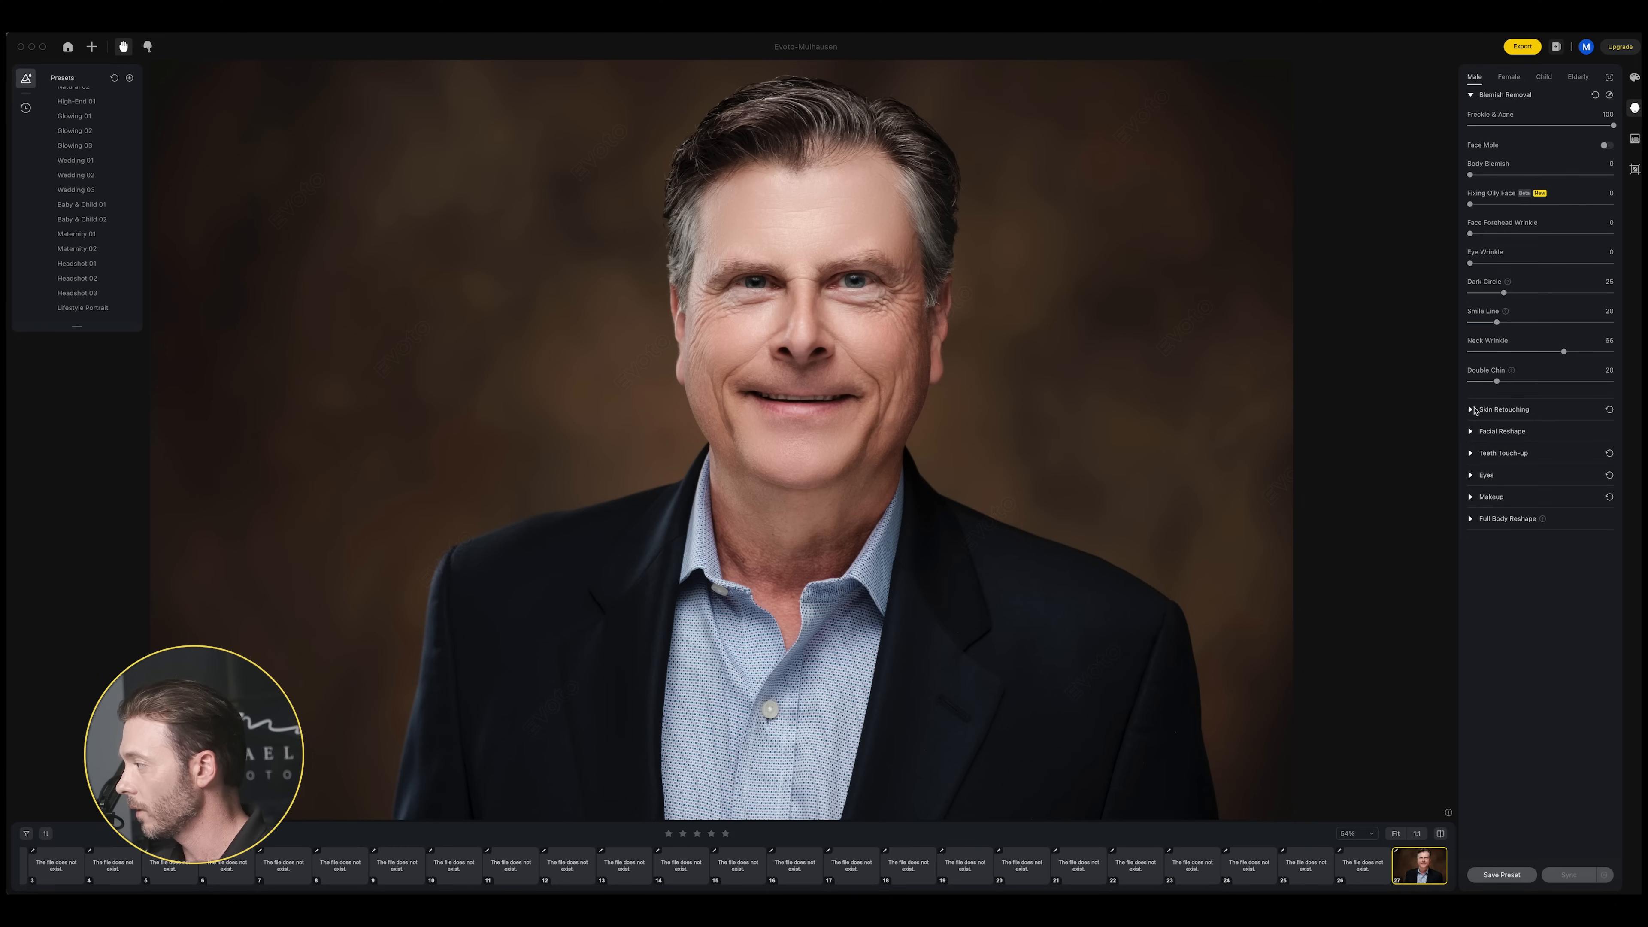
left_click(1492, 409)
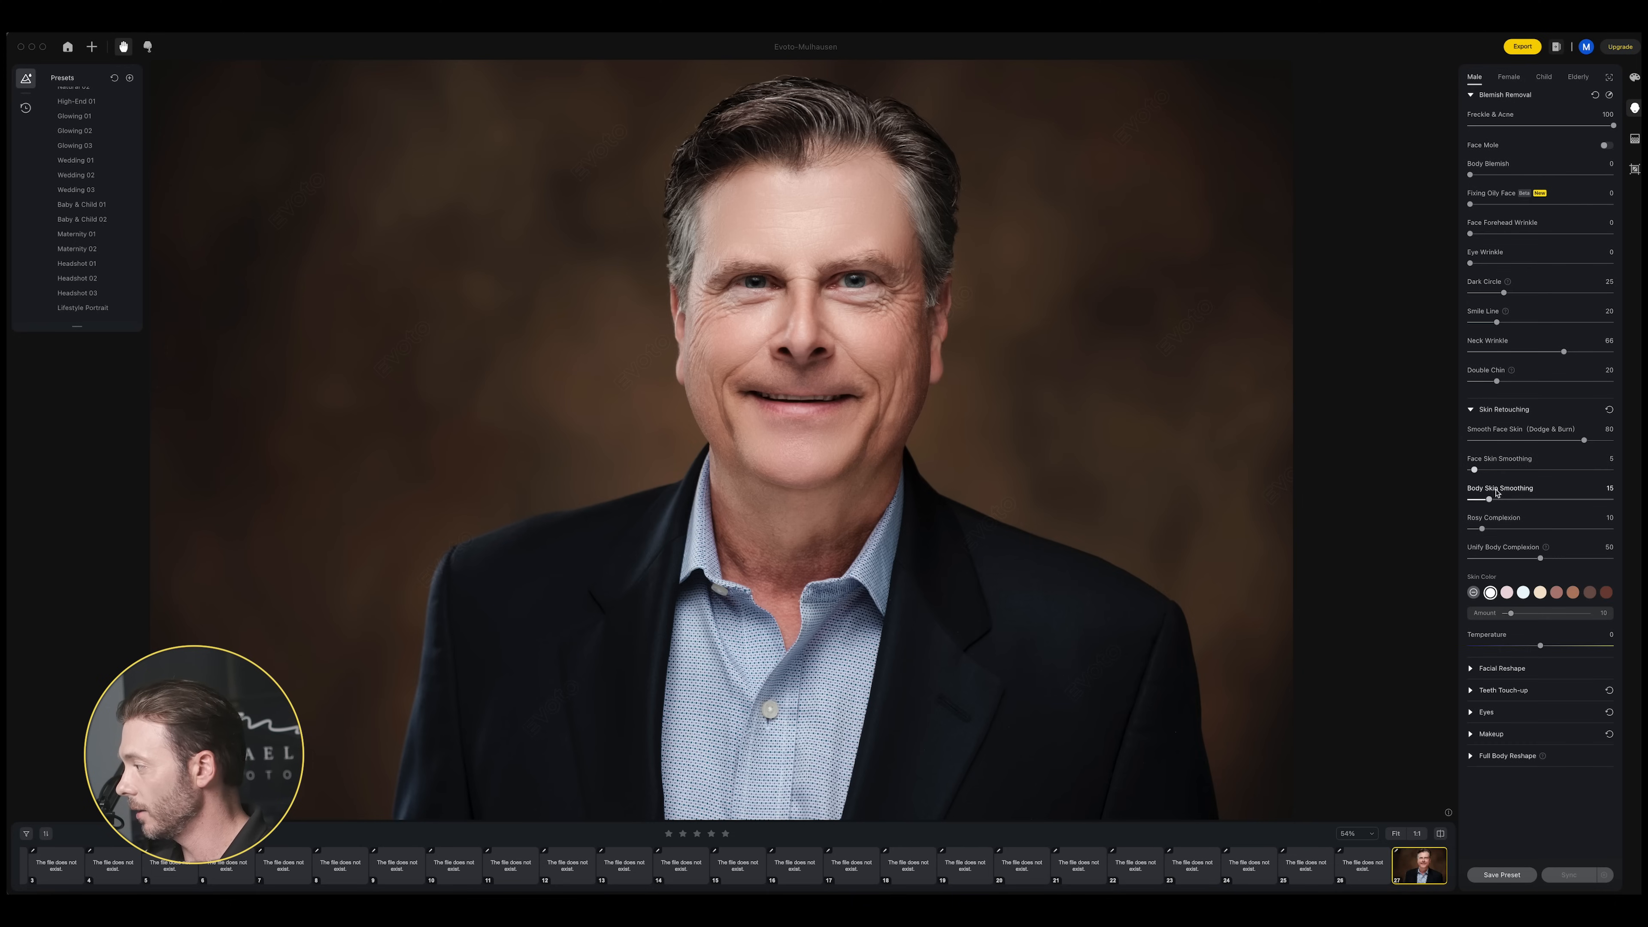
left_click_drag(1488, 499, 1518, 498)
left_click_drag(1540, 558, 1518, 558)
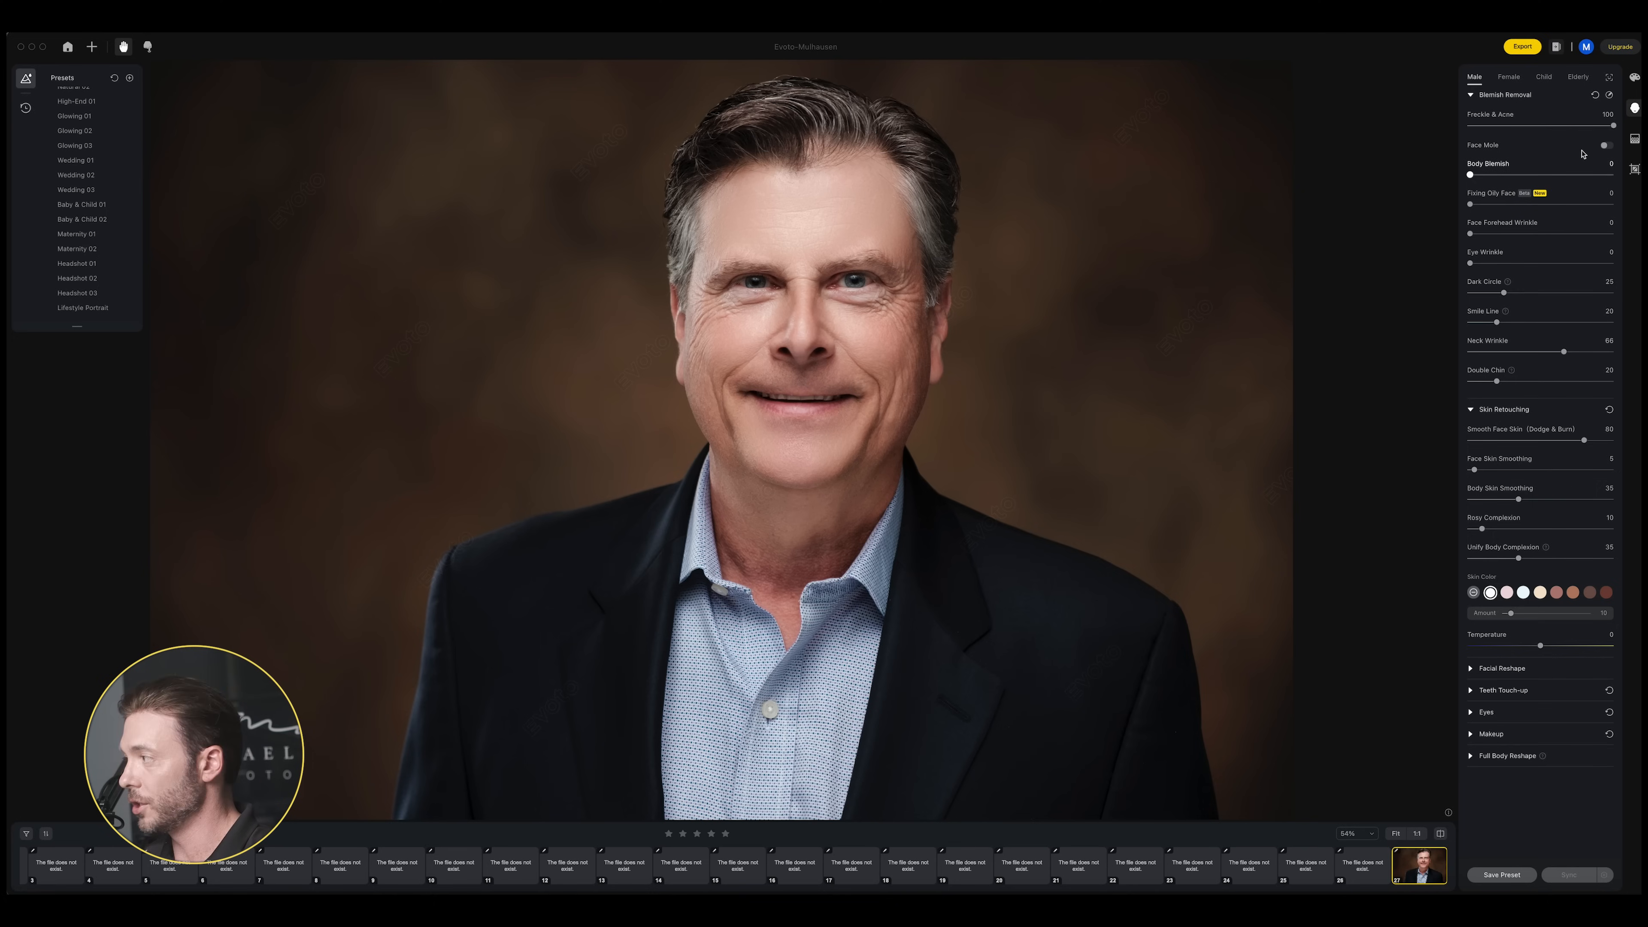
Replace the headshot's brown background with the recommended Black backdrop using the Headshot Backdrop Changer.
left_click(1634, 139)
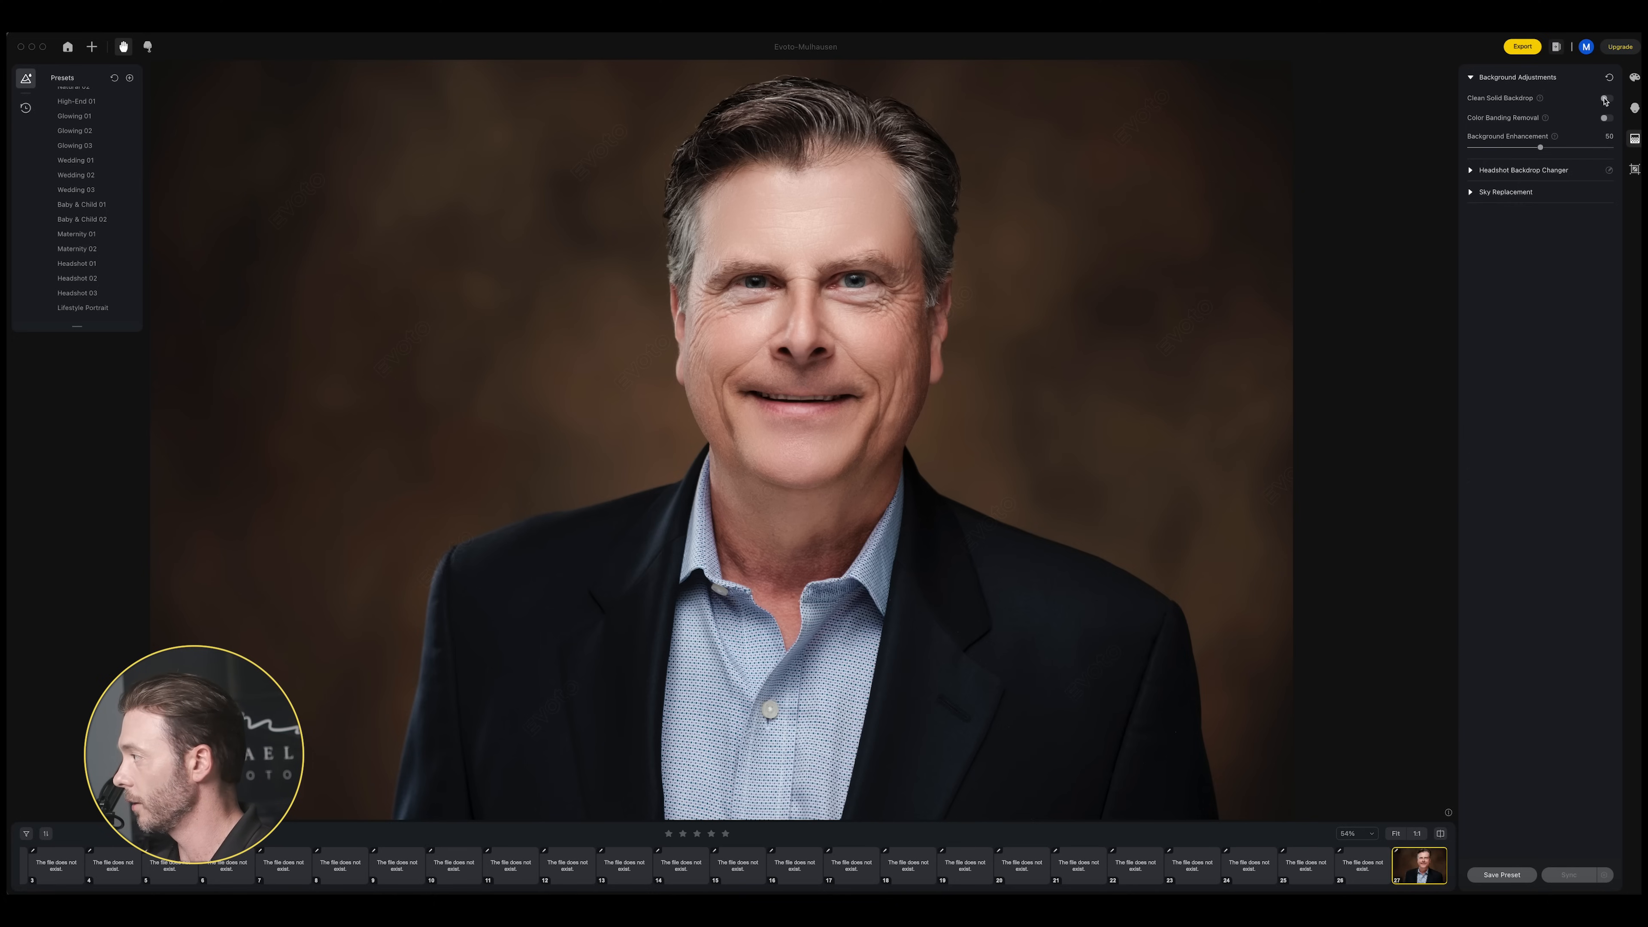
left_click(1469, 170)
left_click(1597, 227)
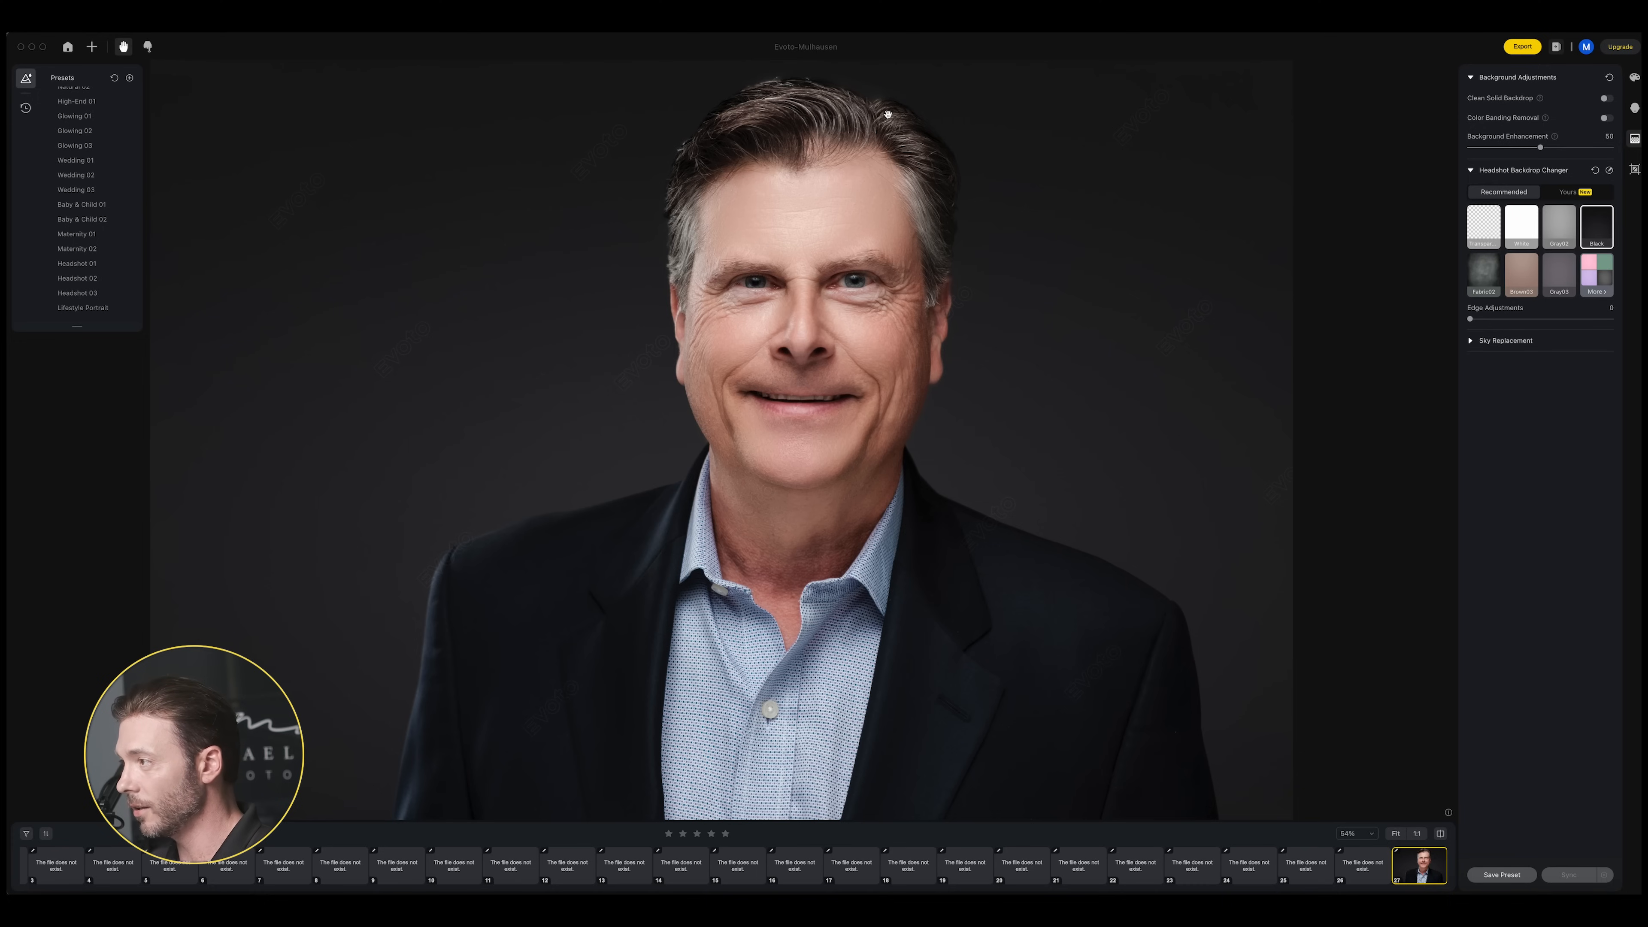
Inspect the hair edges against the black backdrop and set Edge Adjustments to 44.
left_click_drag(909, 101, 870, 232)
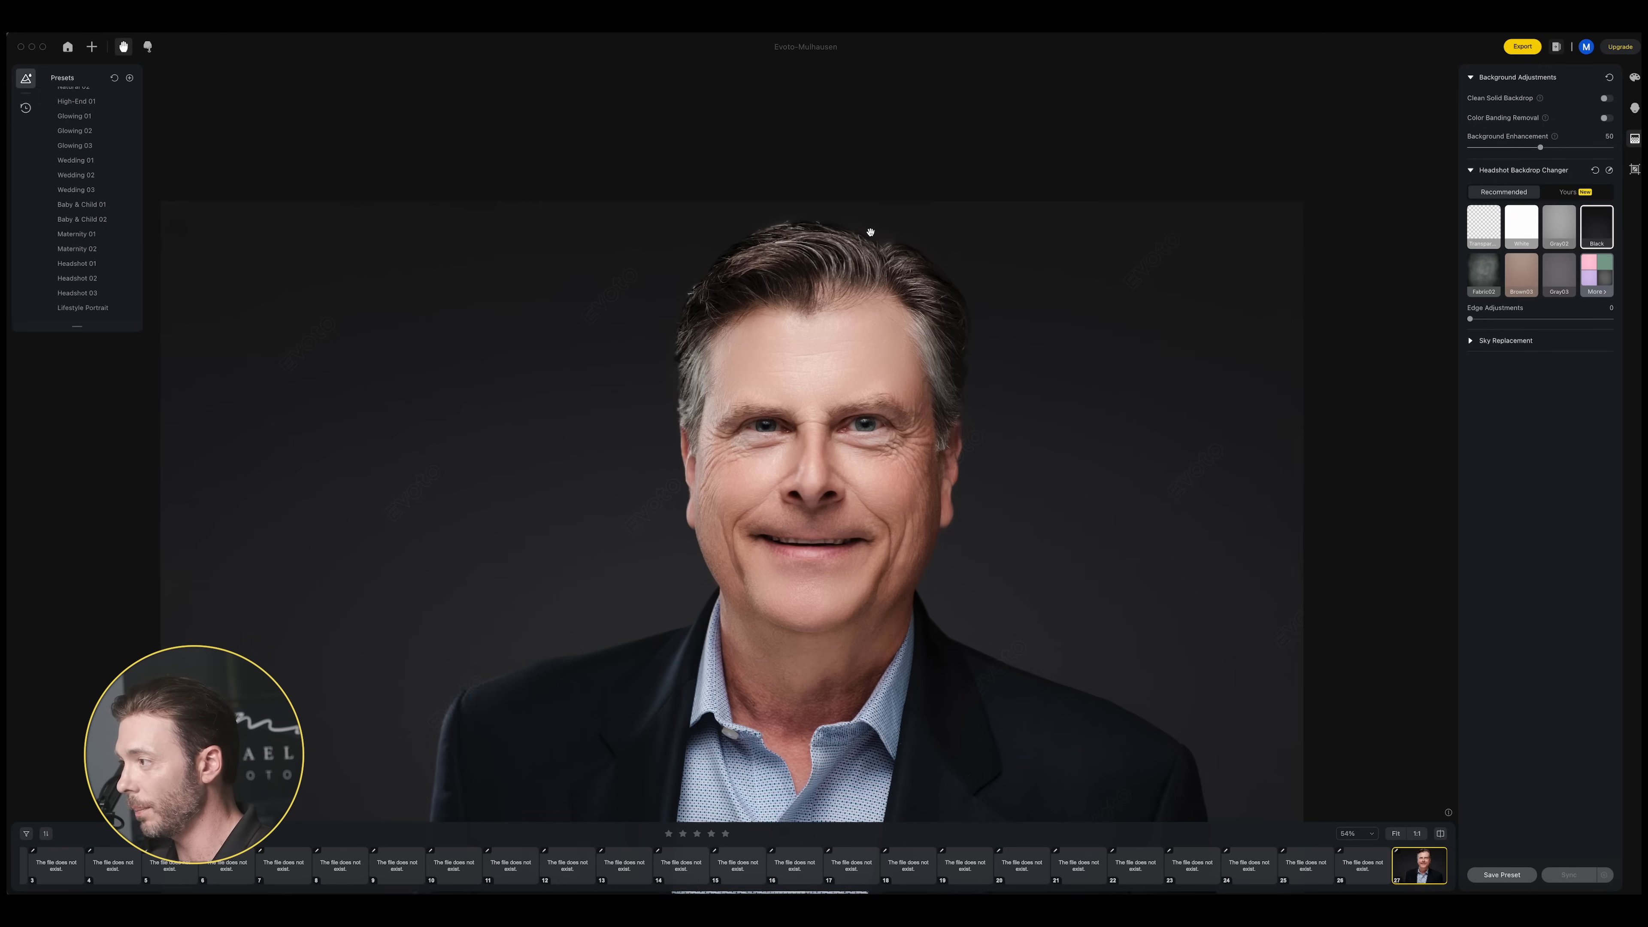
scroll(870, 232, "up", 5)
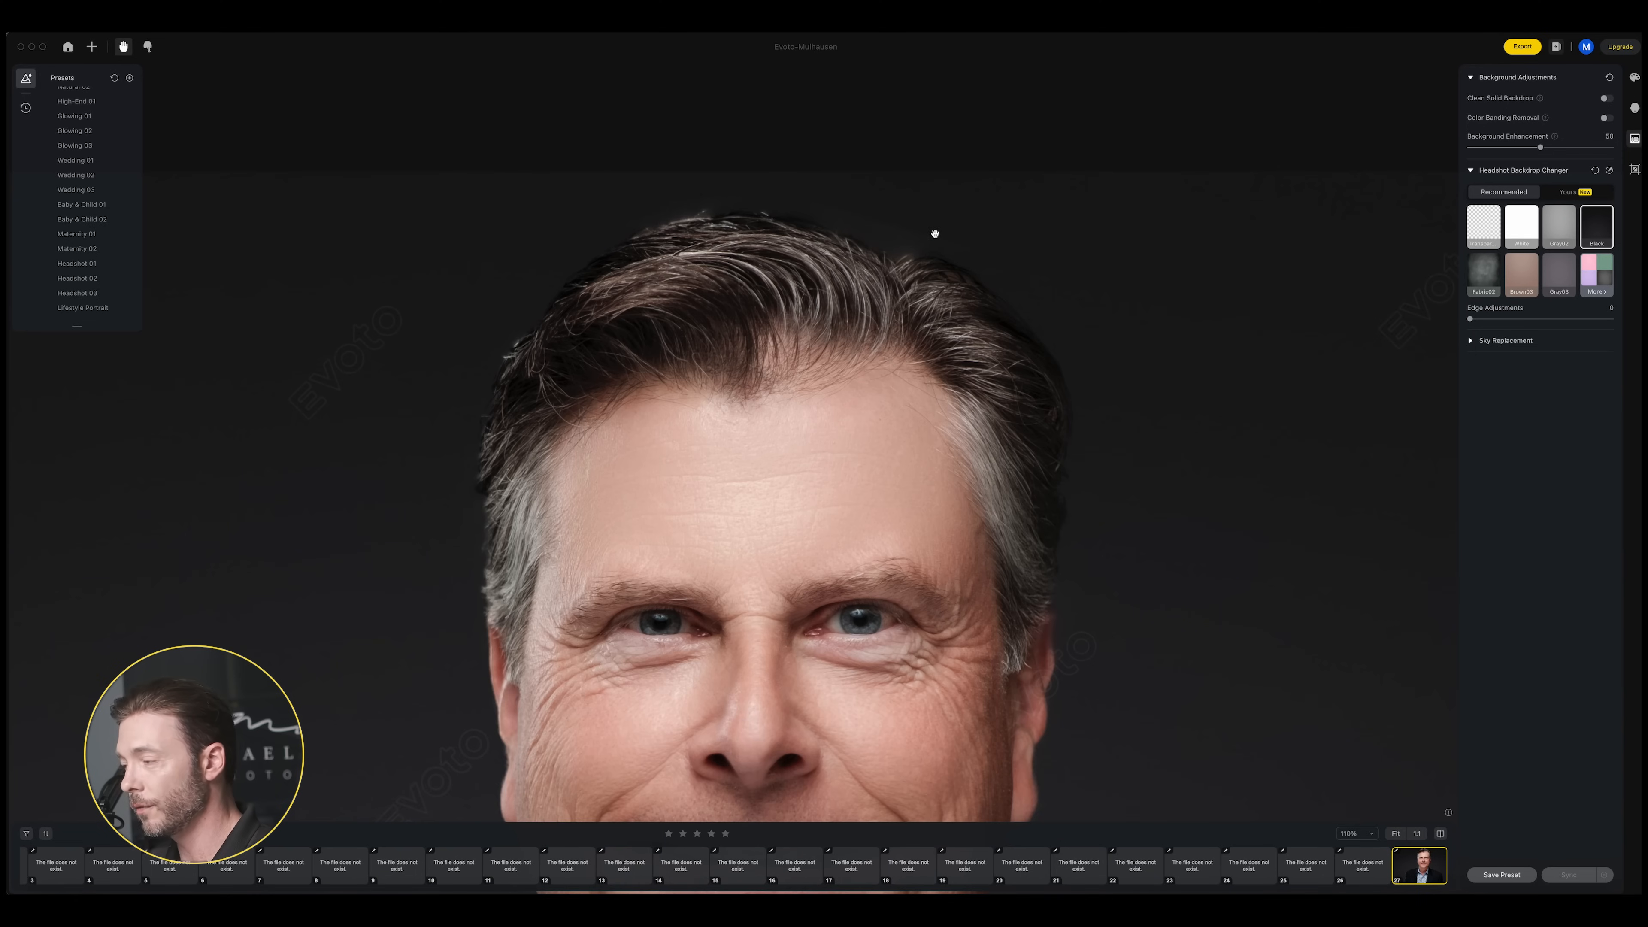
scroll(940, 252, "up", 2)
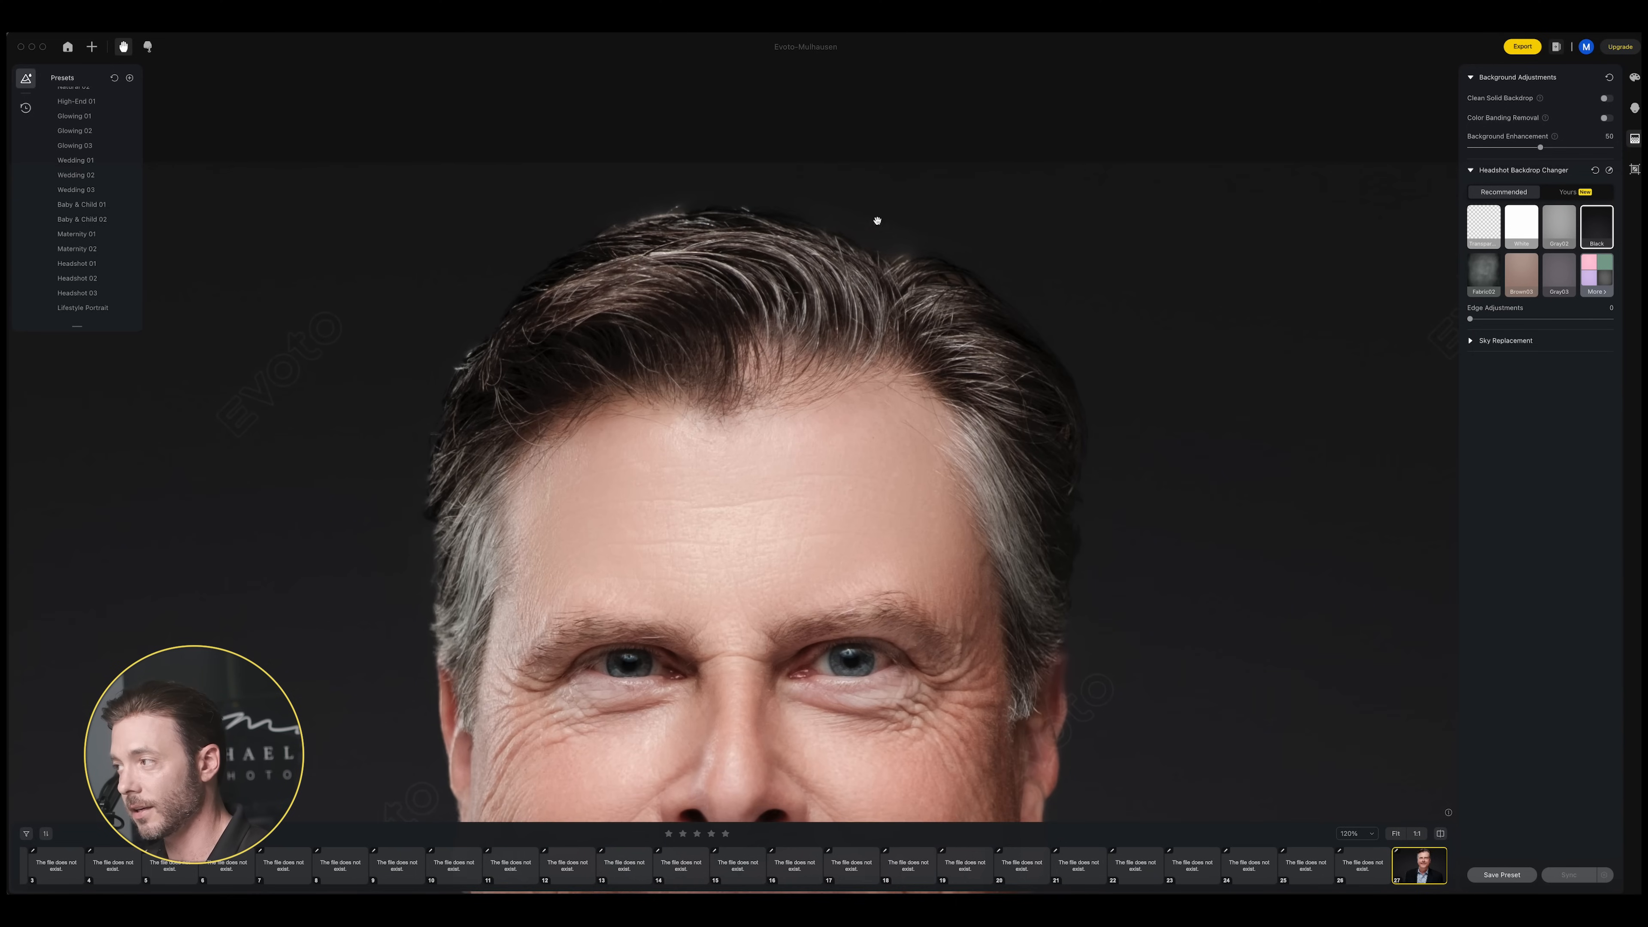
scroll(942, 251, "down", 6)
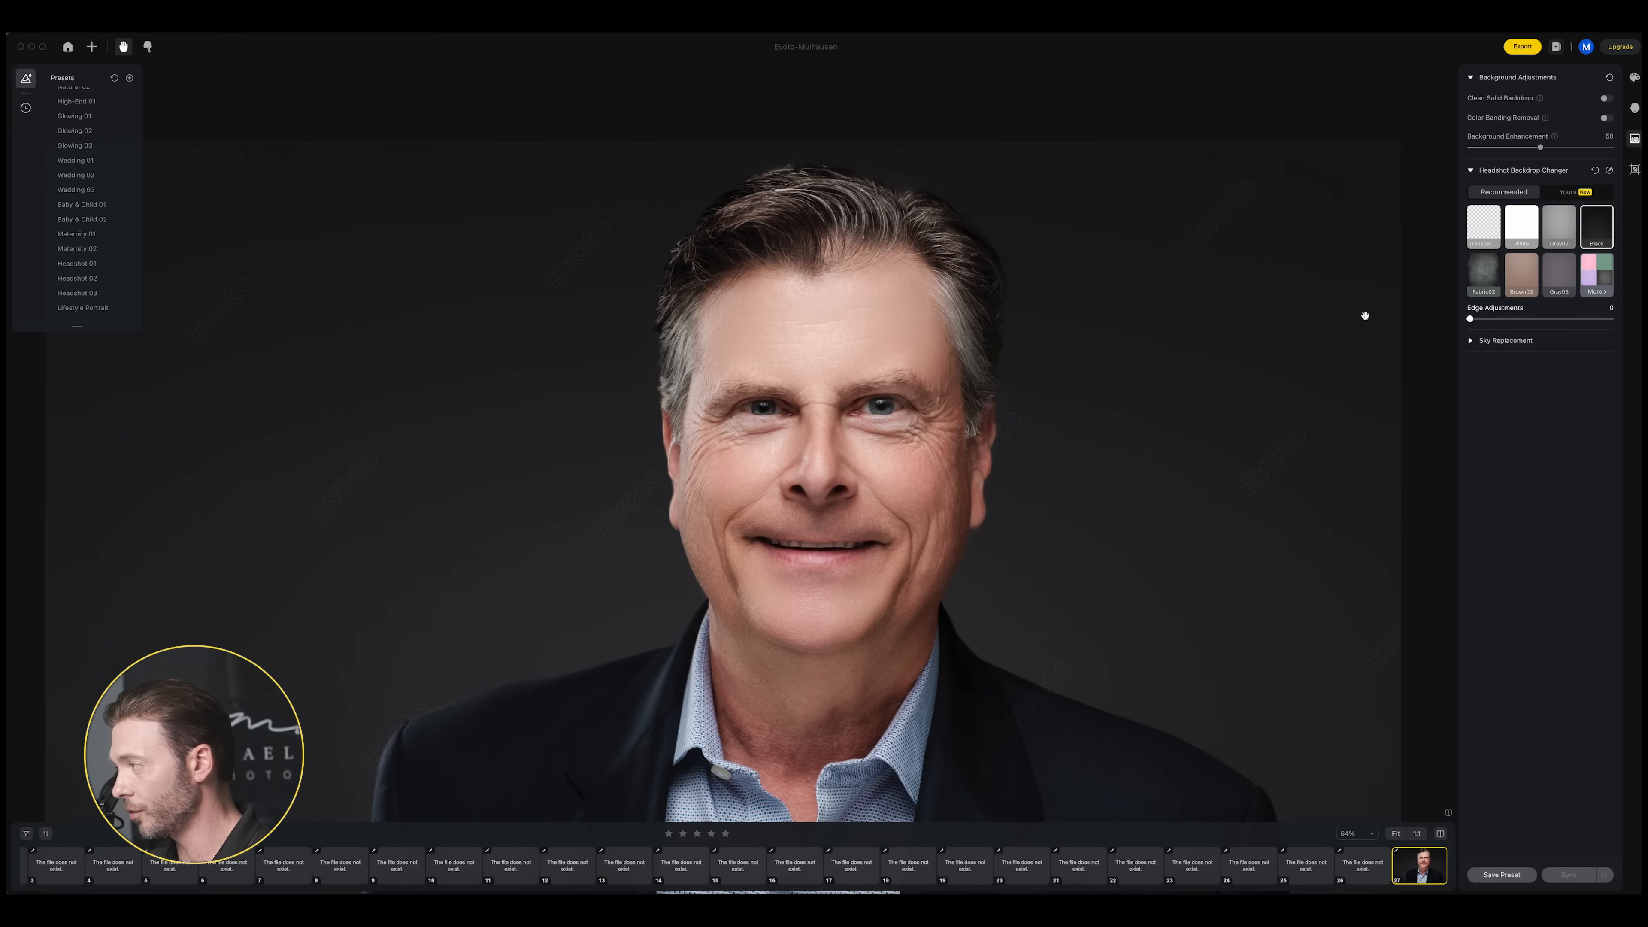
scroll(1052, 375, "up", 1)
scroll(859, 259, "up", 1)
scroll(910, 274, "up", 1)
left_click(1532, 319)
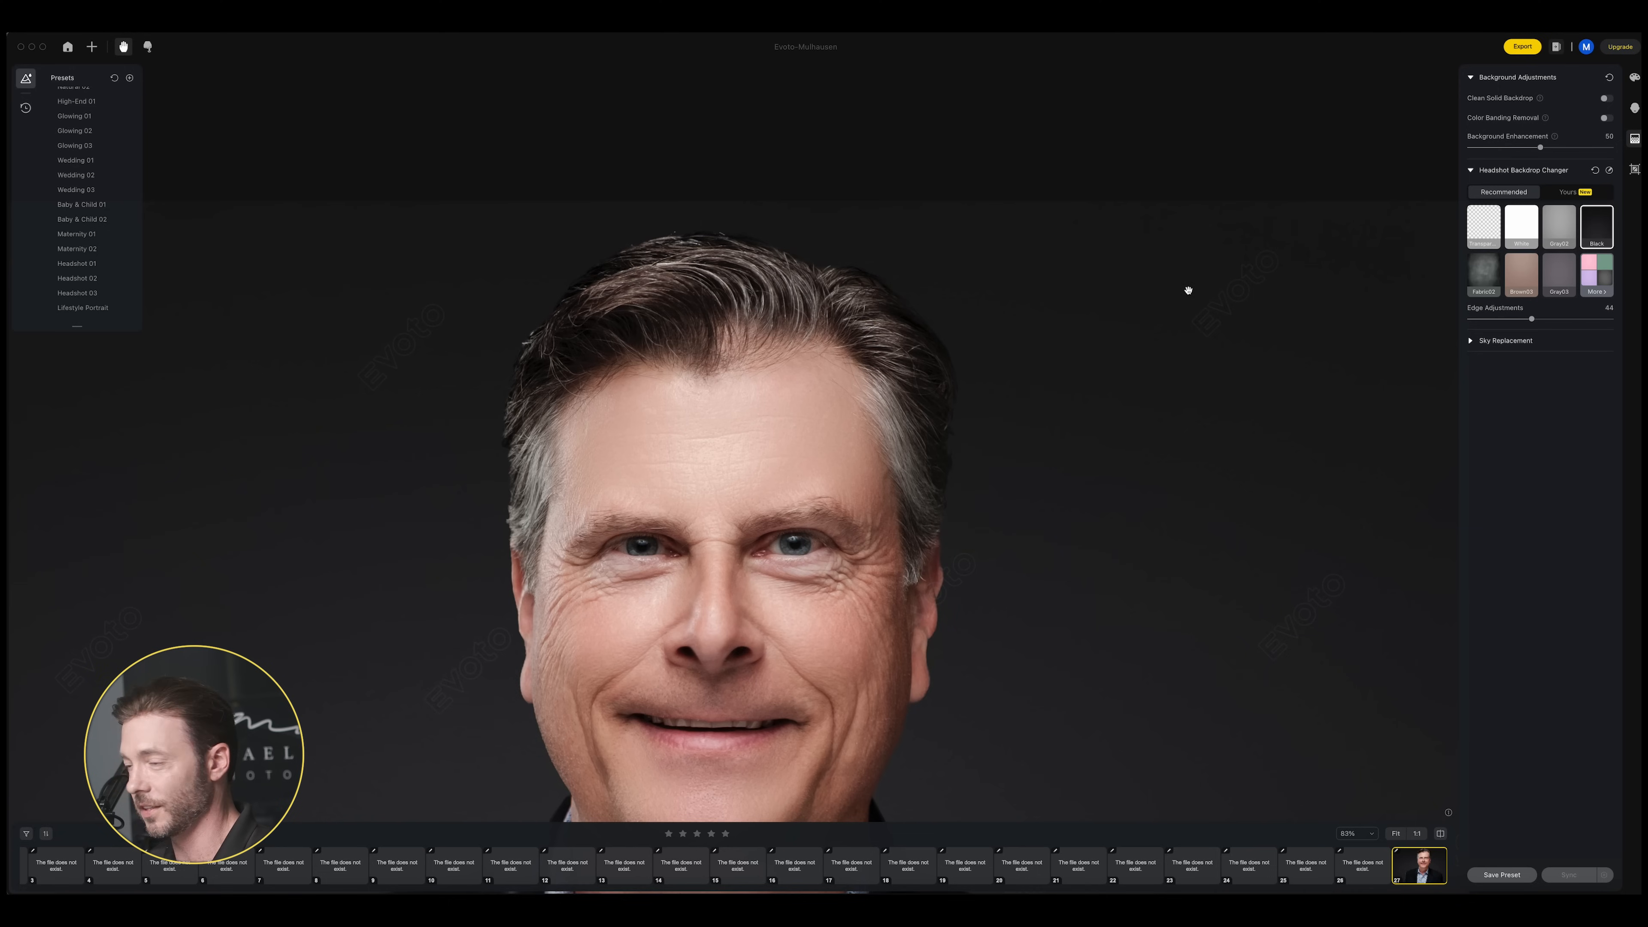
scroll(778, 405, "down", 10)
scroll(778, 405, "up", 4)
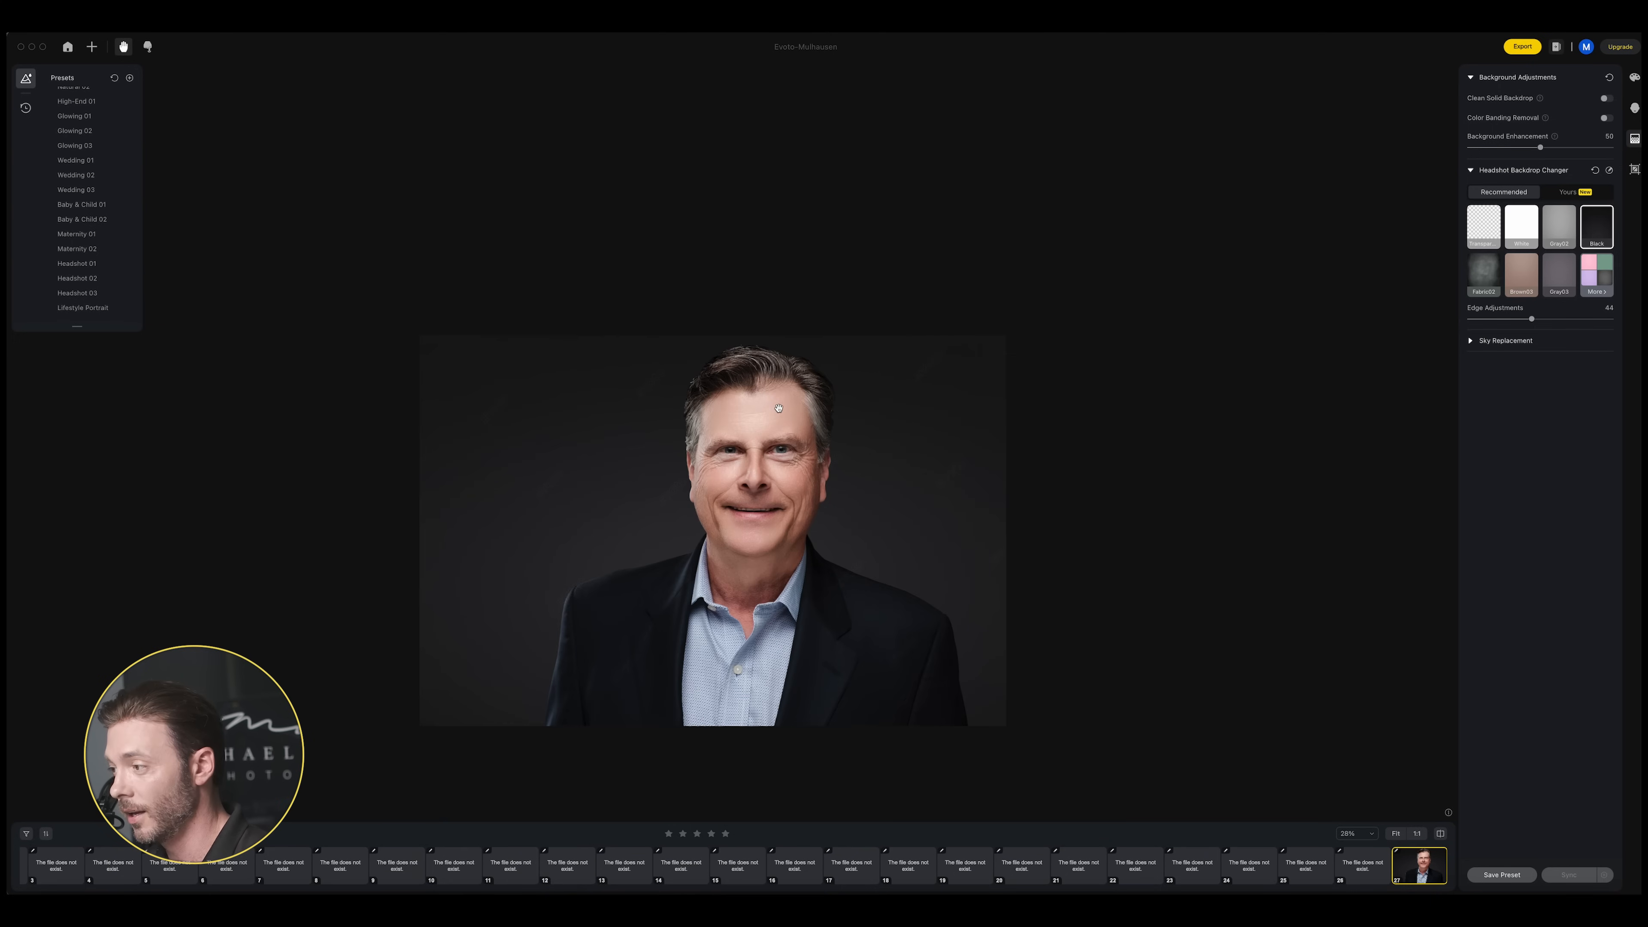
Try the Gray02 and White backdrops behind the man and switch back to Black.
scroll(778, 405, "up", 1)
left_click(1561, 225)
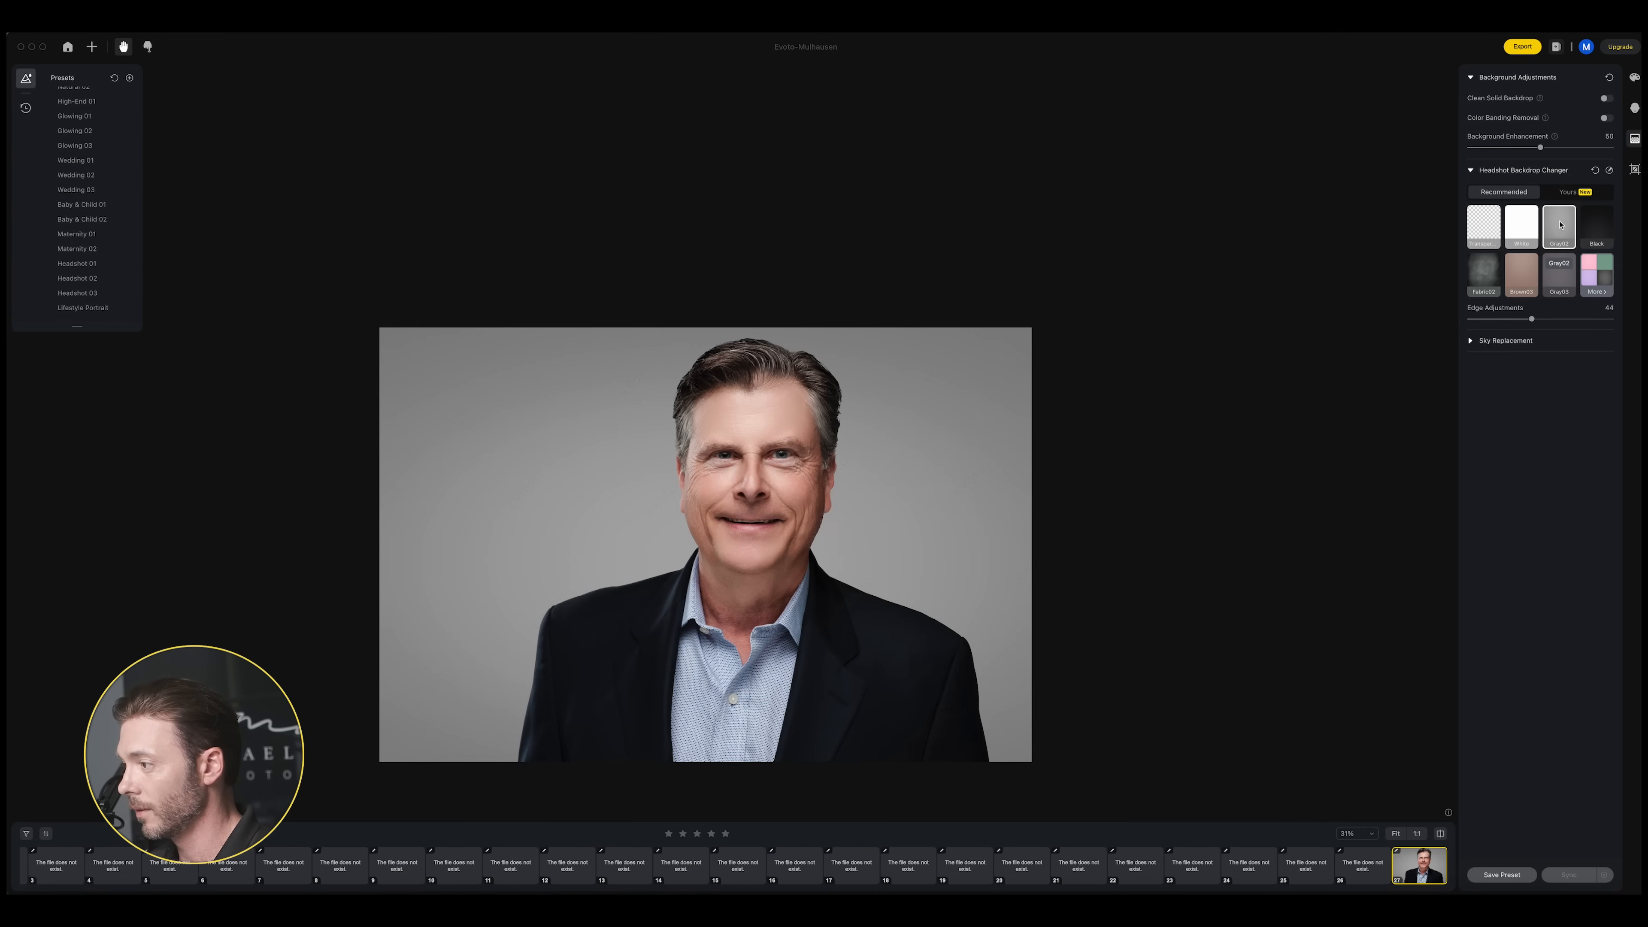
left_click(1525, 228)
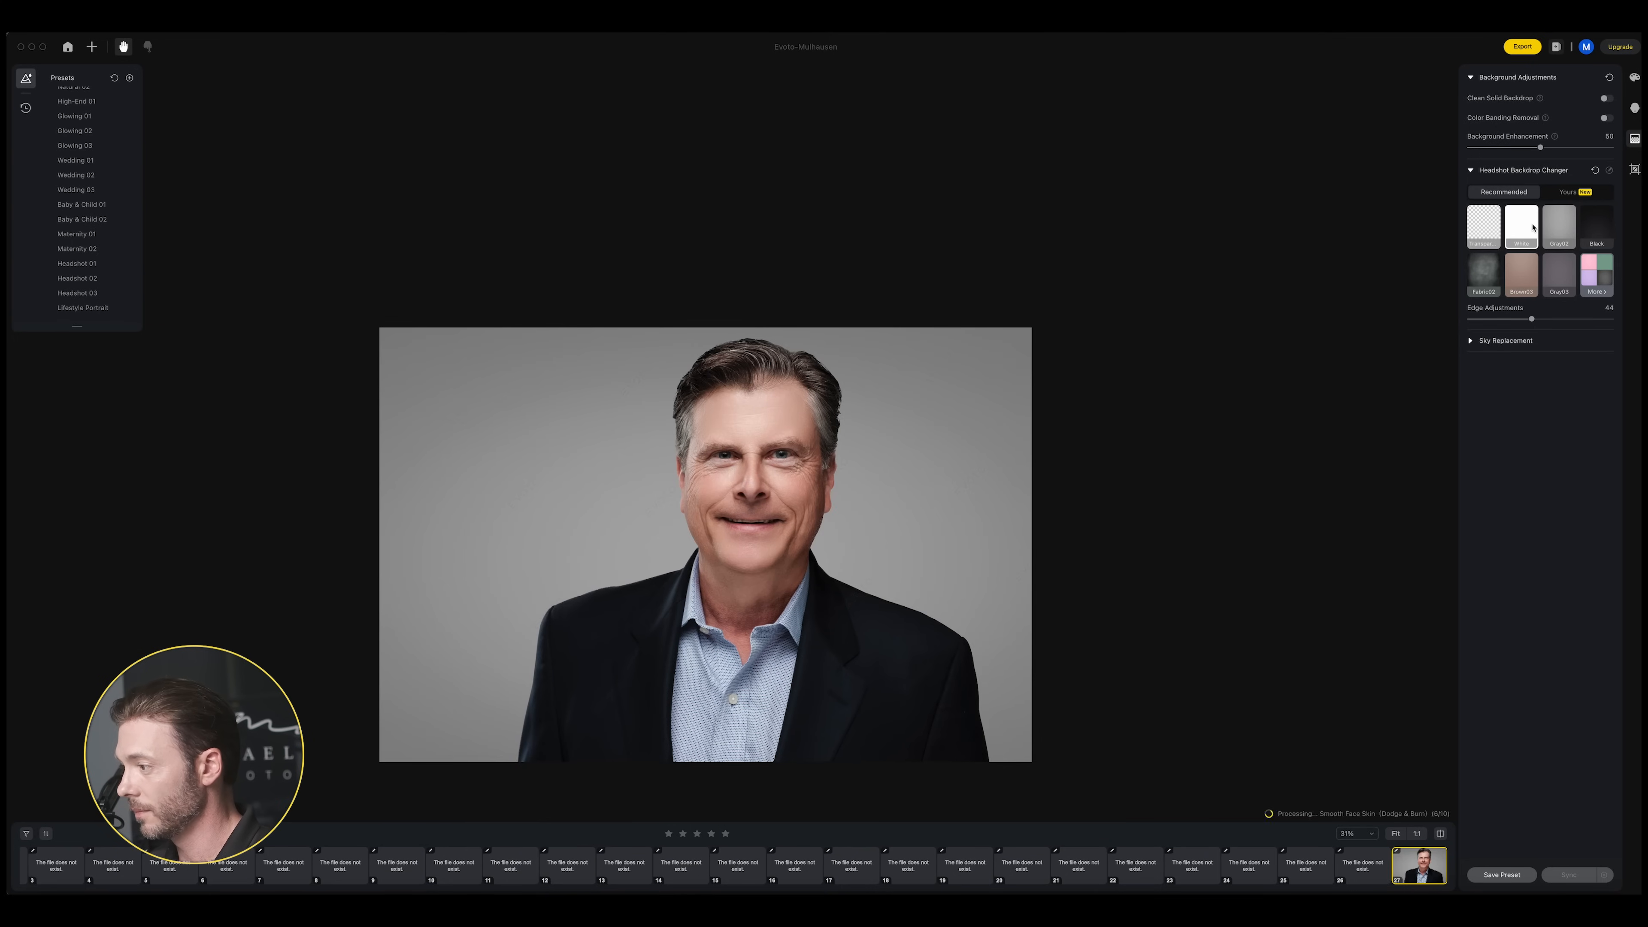
left_click(1605, 224)
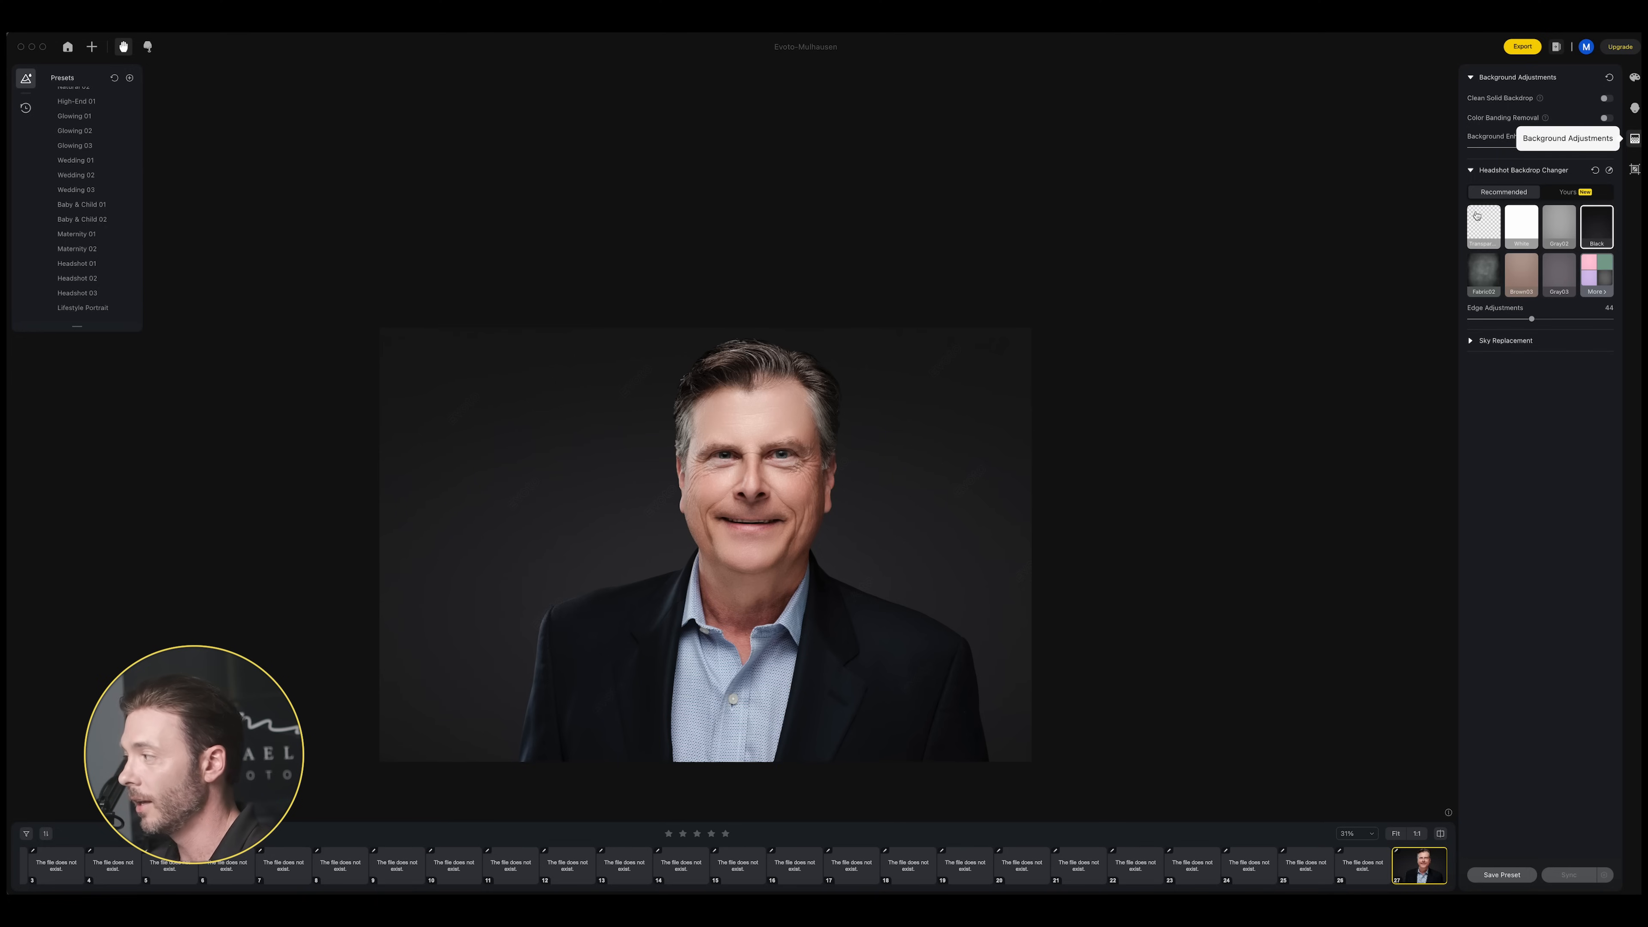
Browse the full library of recommended headshot backdrops and view the area for custom backdrops.
left_click(1601, 270)
scroll(1545, 253, "down", 3)
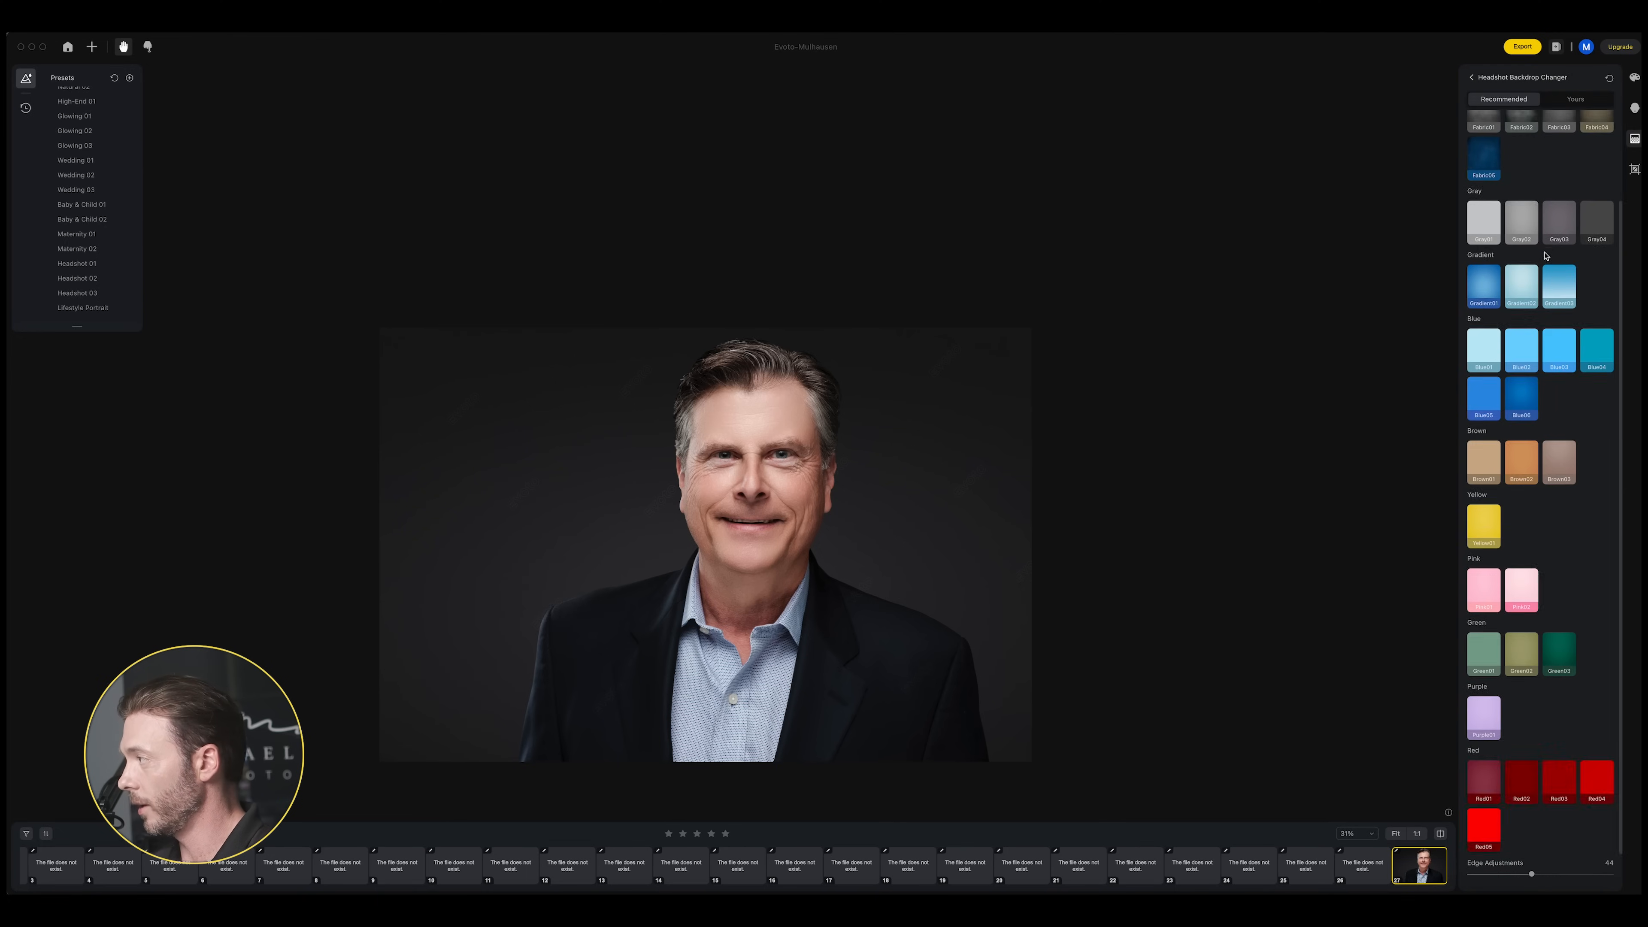
left_click(1574, 99)
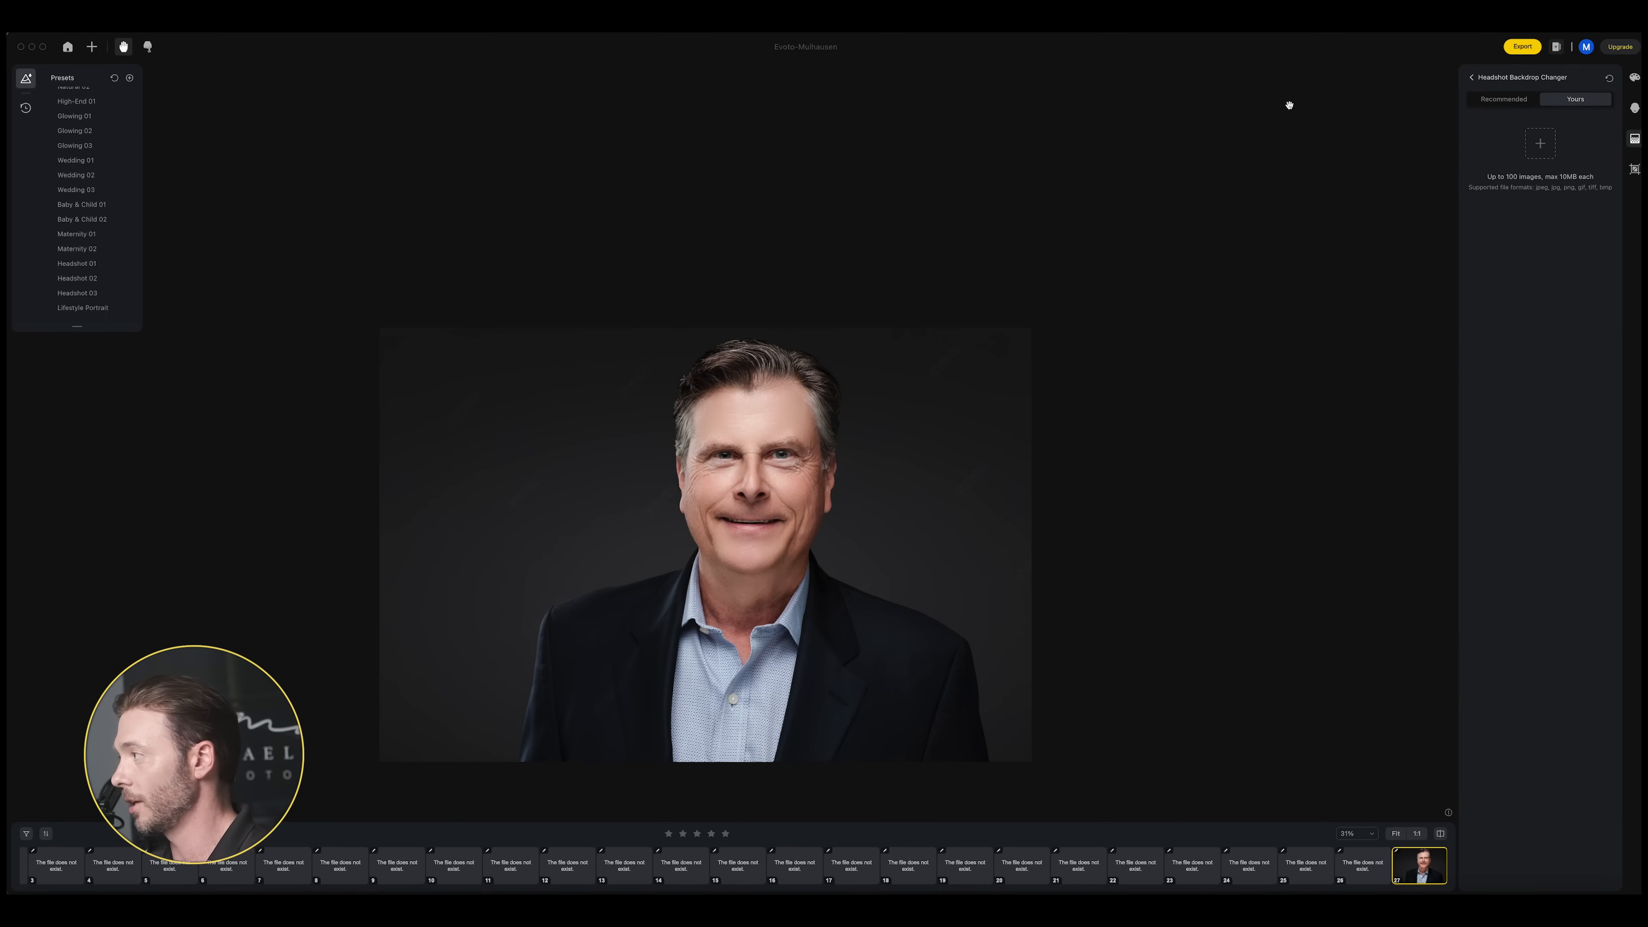
Return to the project overview, view the new-project dialog without creating one, and open the gold-crown Evoto Test project.
left_click(67, 46)
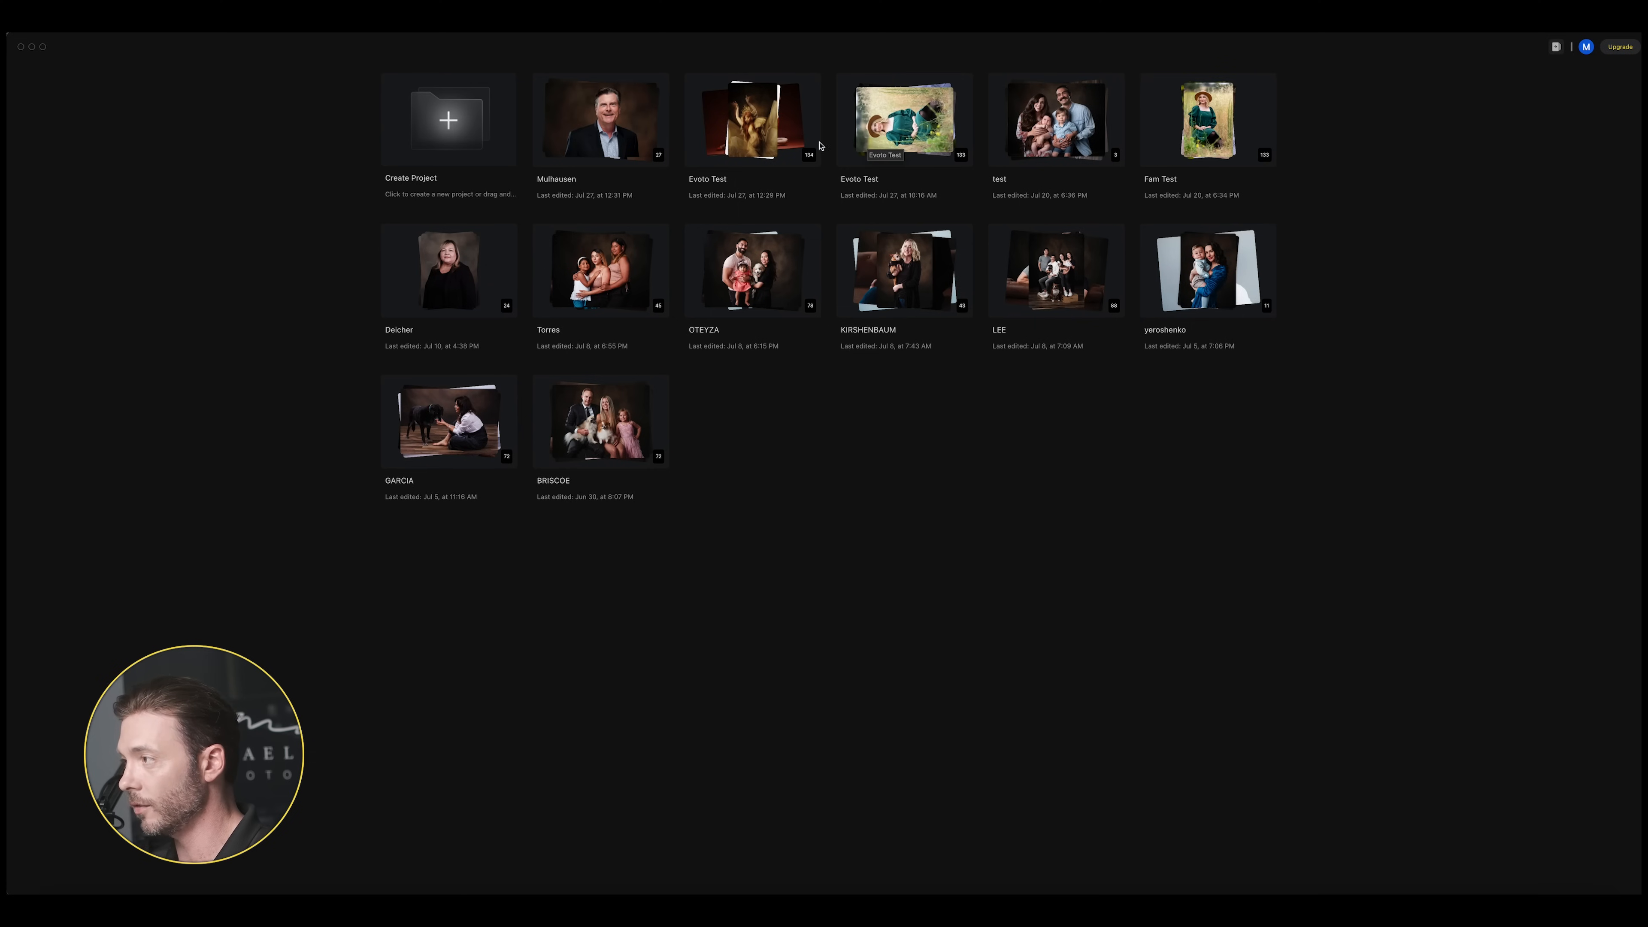
left_click(474, 120)
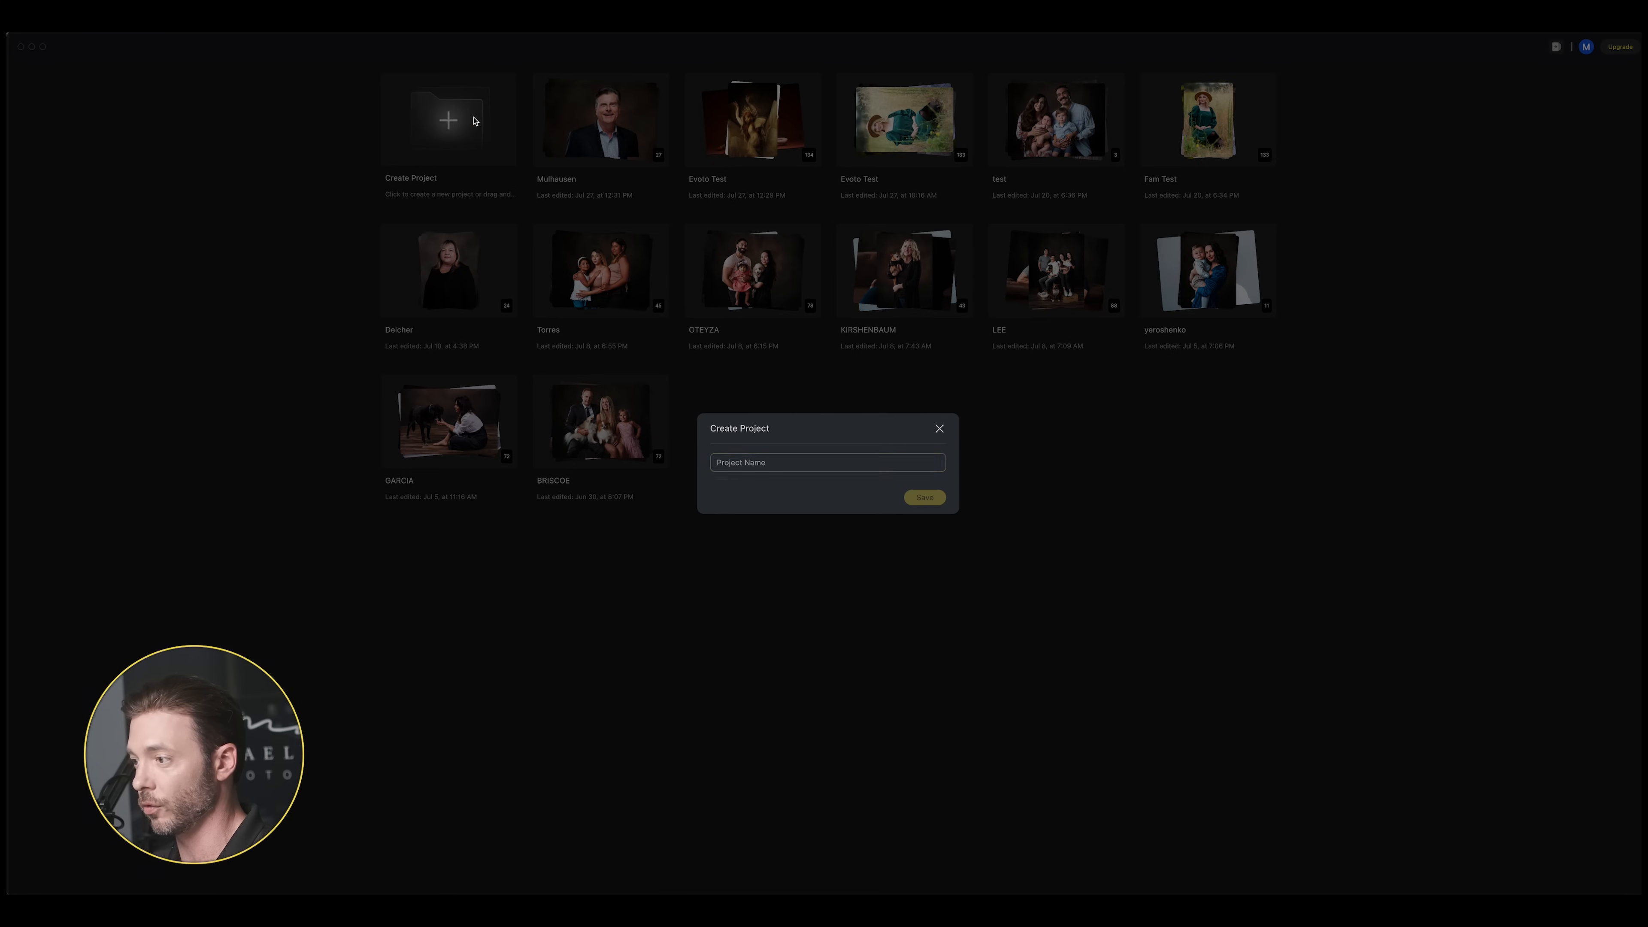
left_click(938, 428)
left_click(763, 131)
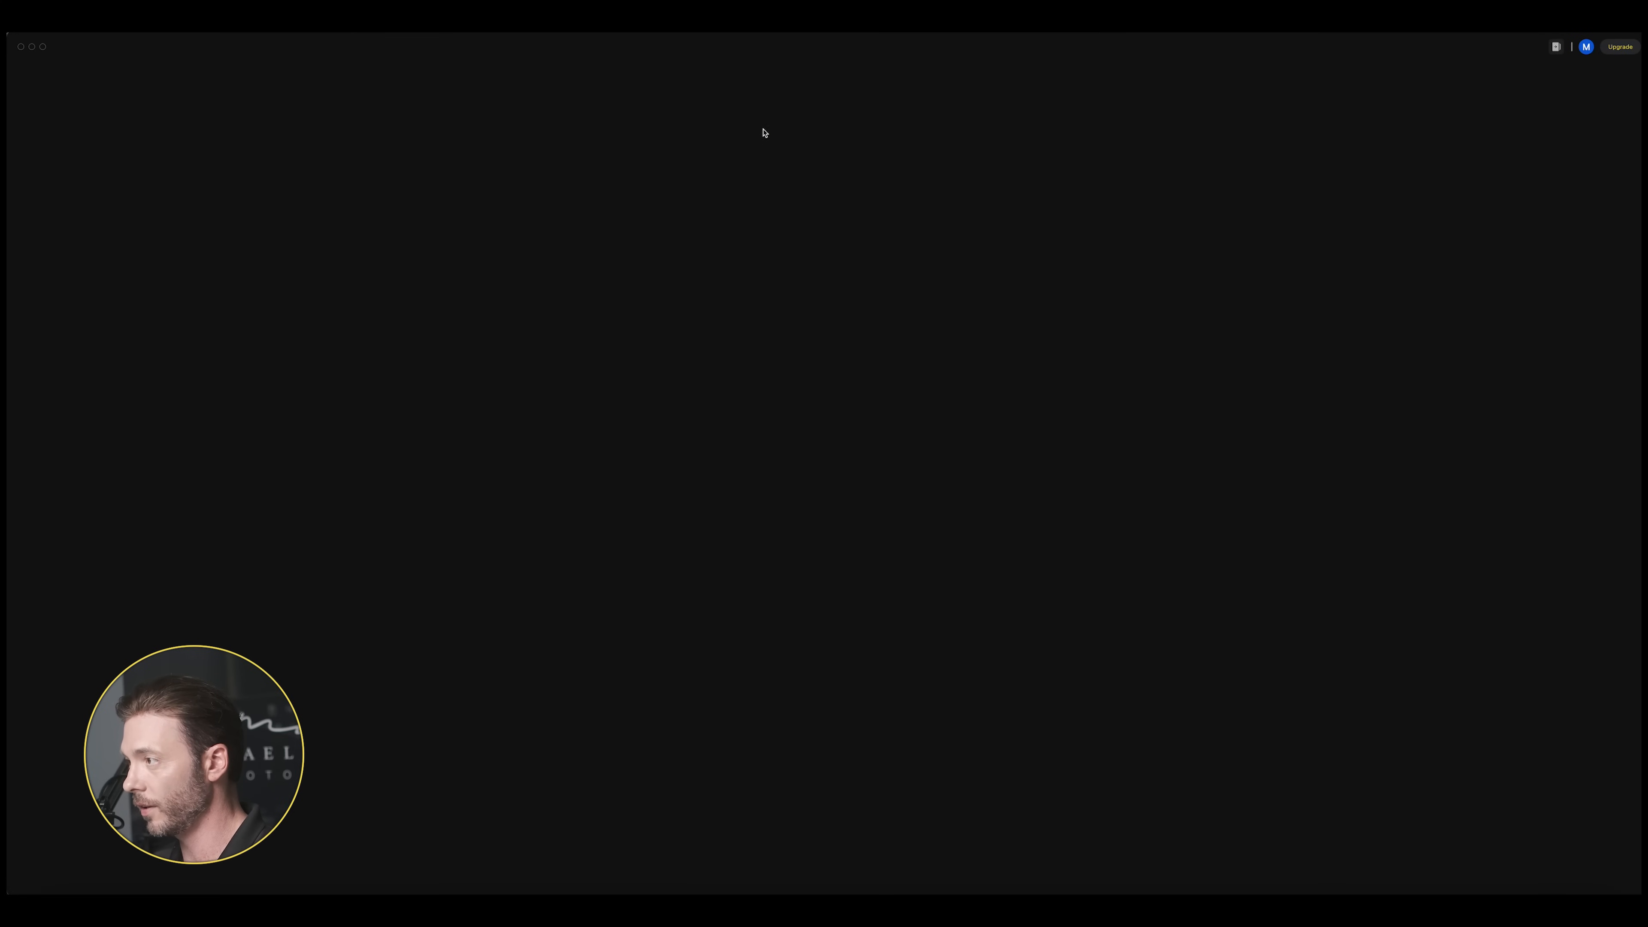
Start importing photos into the project and browse the working drive to the 02_EDITED JPEGS folder.
left_click(93, 47)
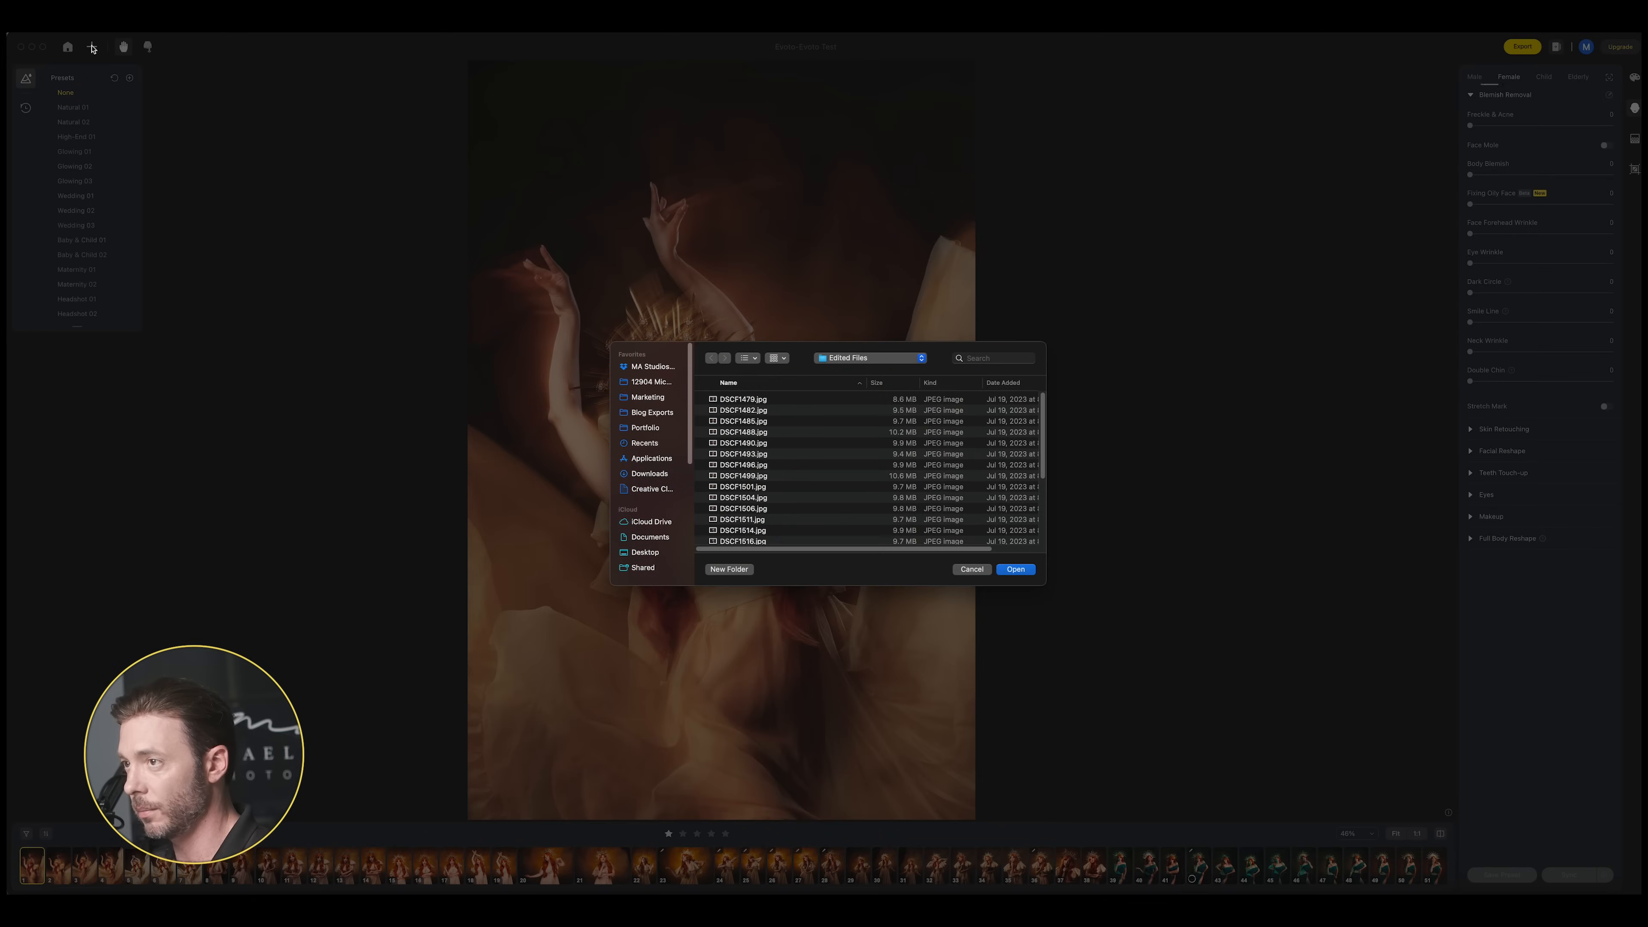
key("super+Up")
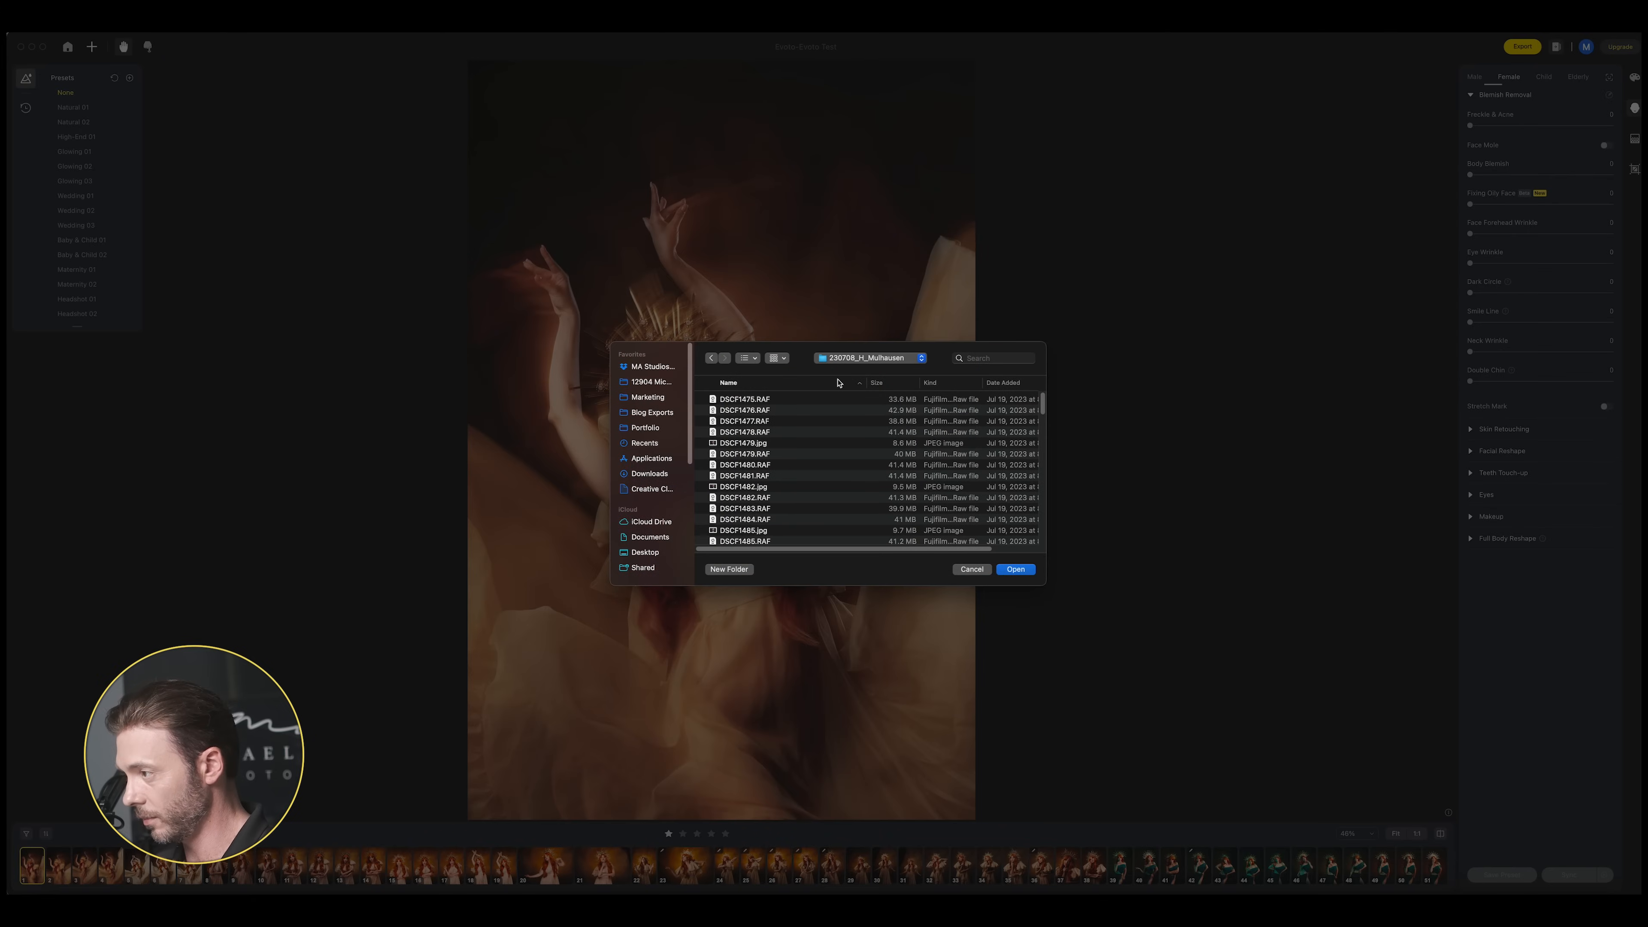
key("super+Up")
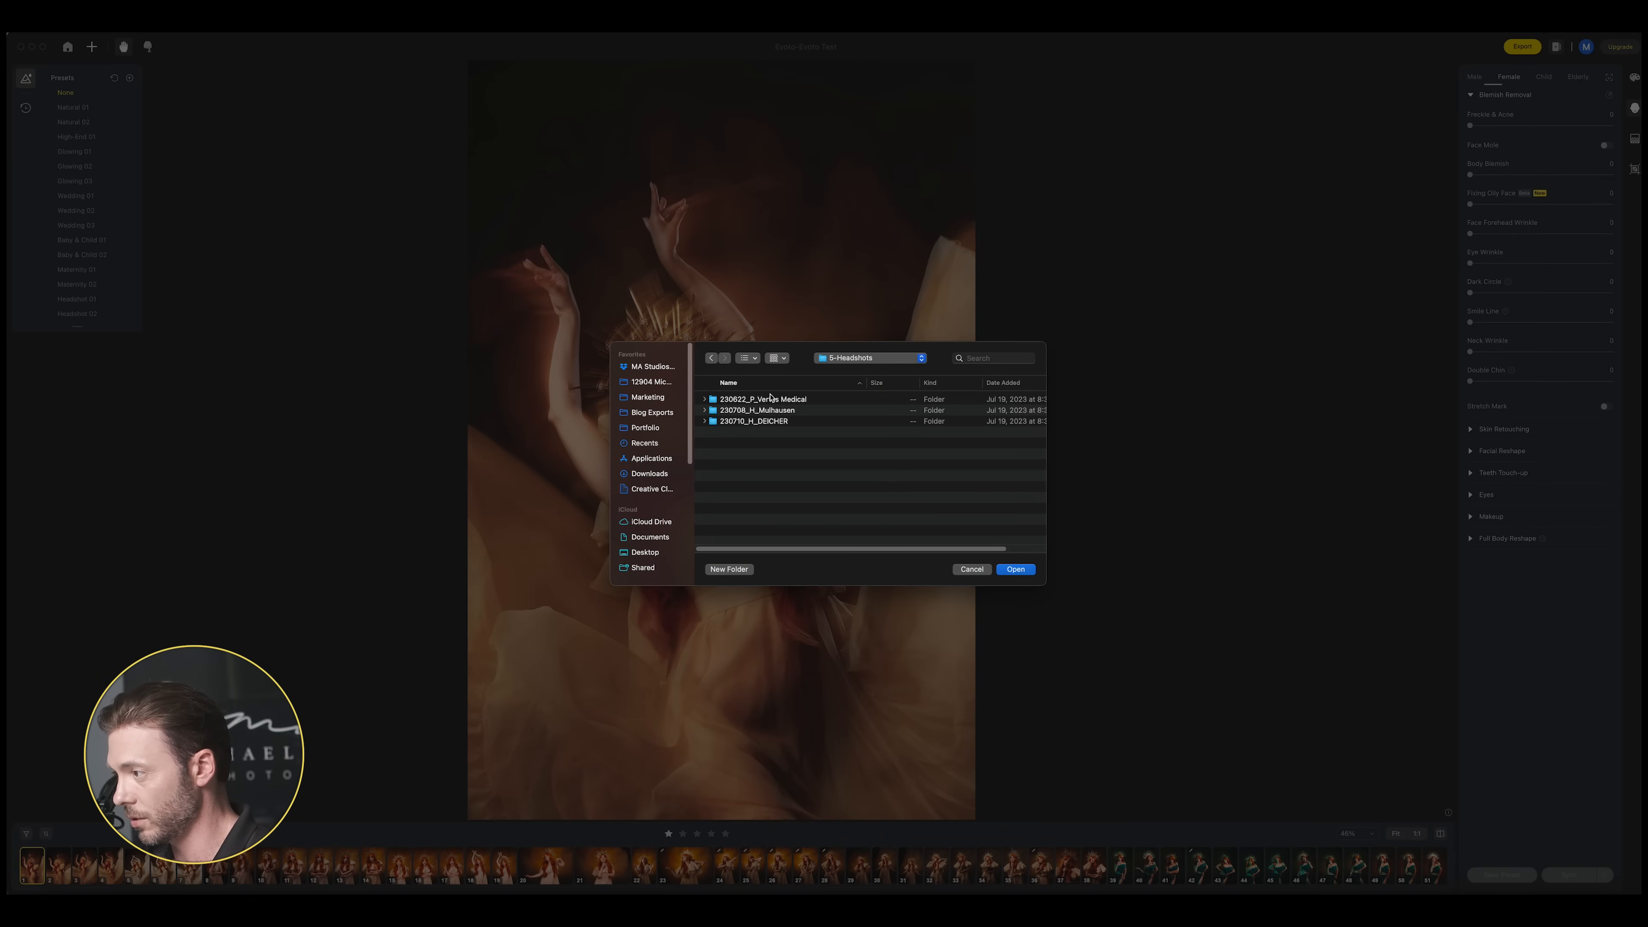
key("super+Up")
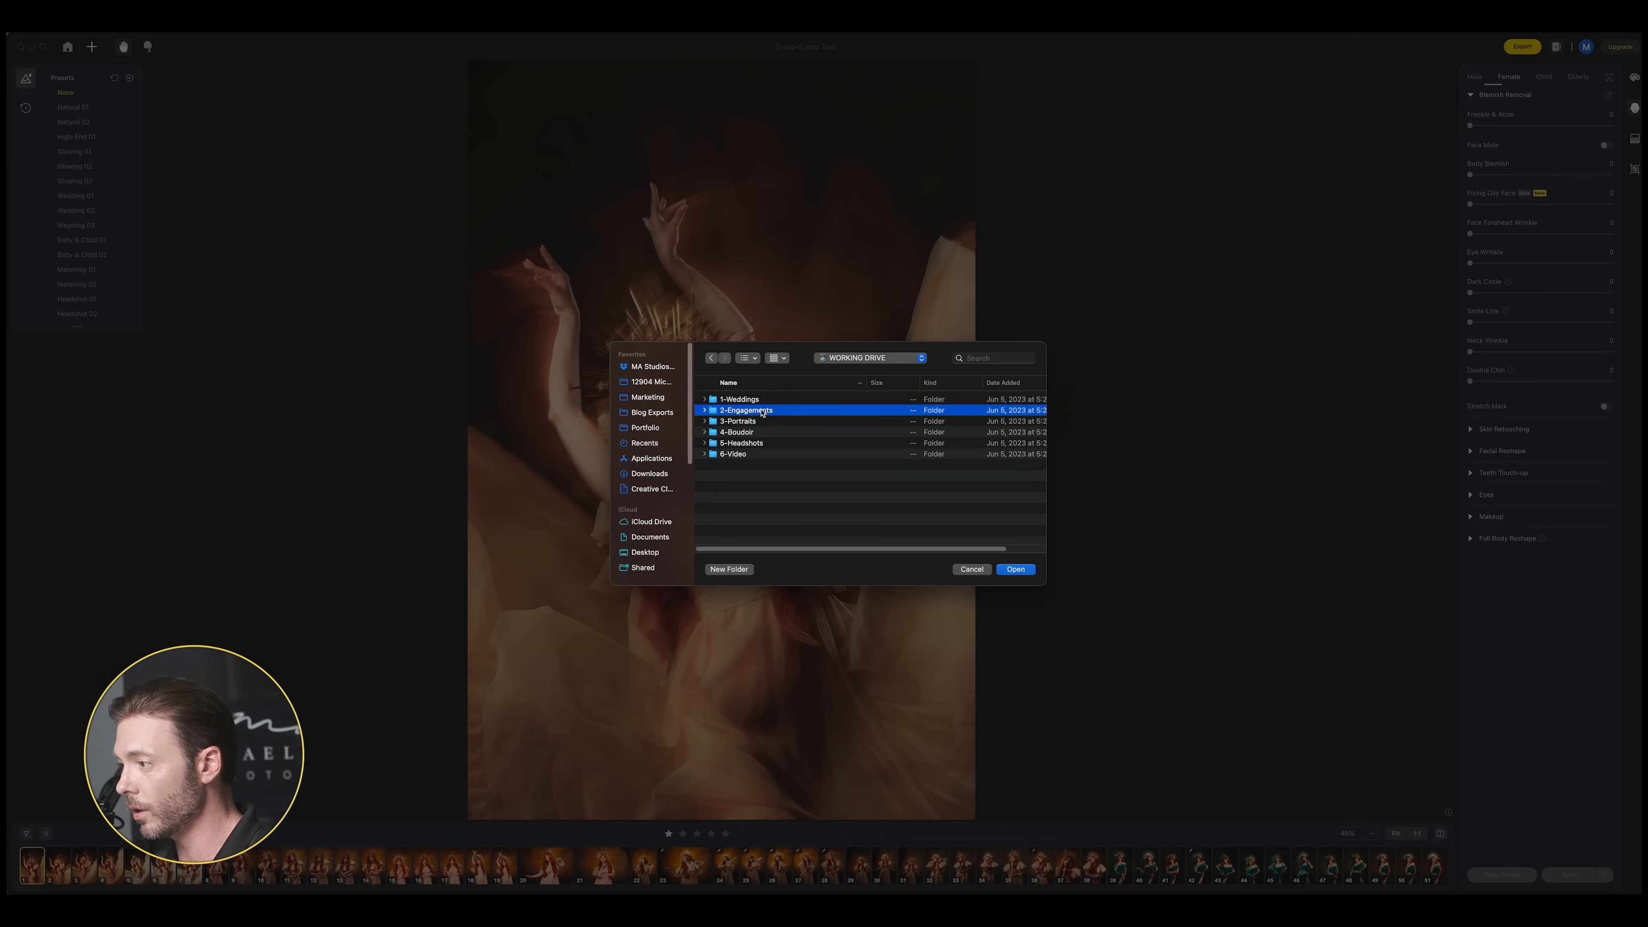
double_click(763, 410)
double_click(765, 433)
double_click(785, 422)
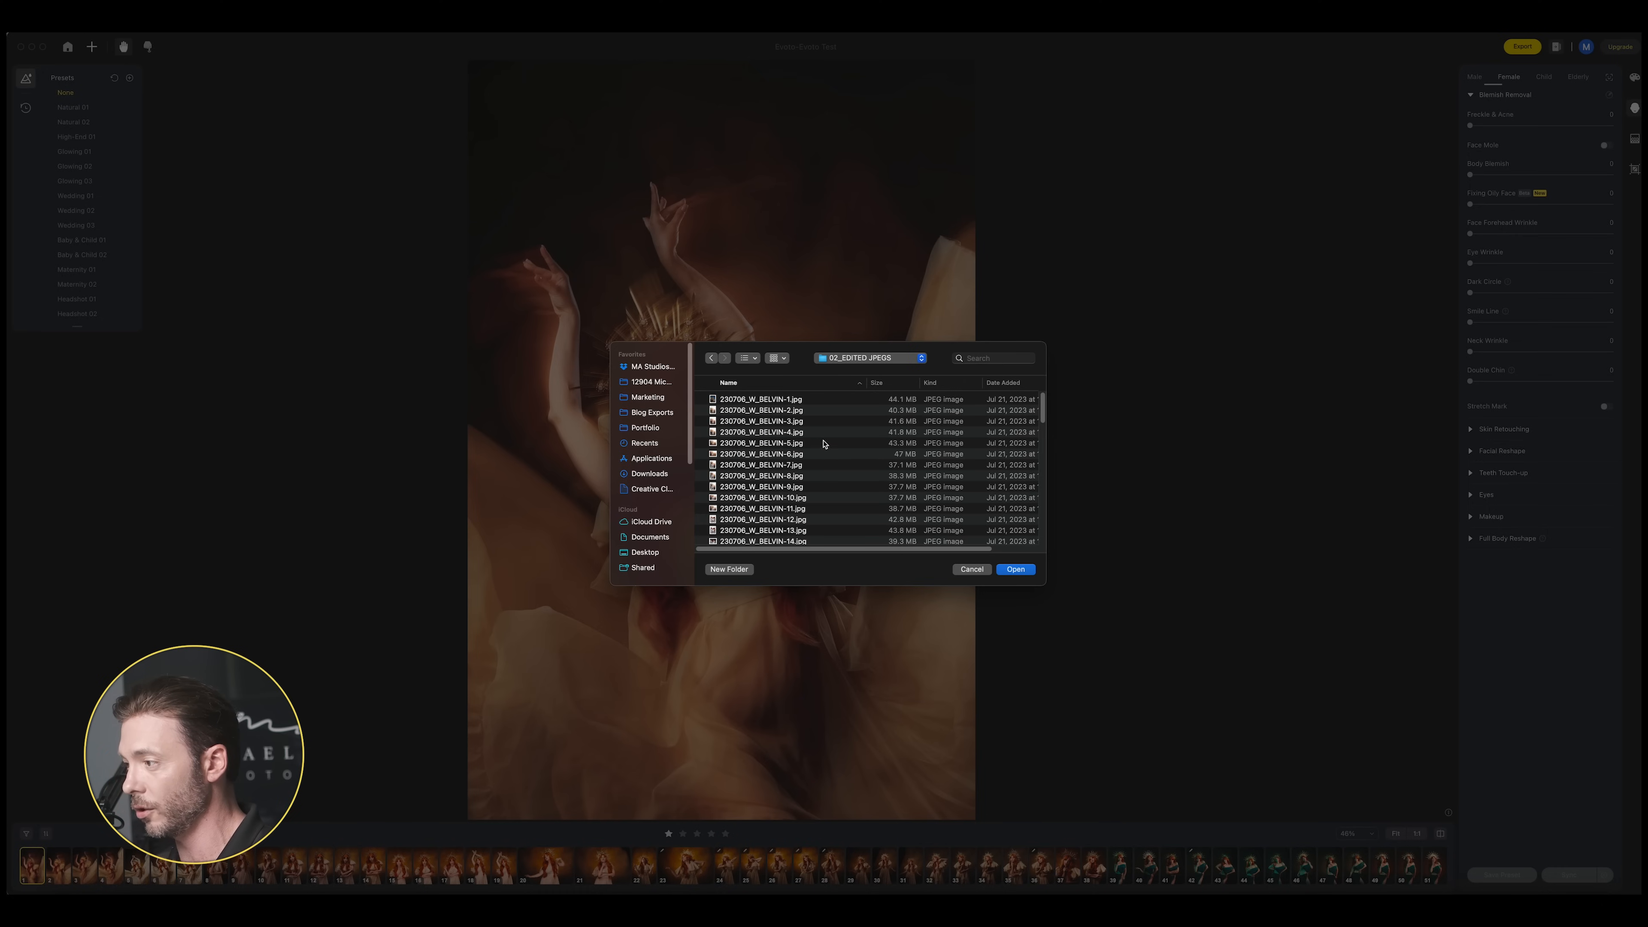
Import photo number 64, the landscape shot of the couple on the coastal cliff, from the 02_EDITED JPEGS folder.
key("super+1")
scroll(830, 457, "down", 10)
scroll(836, 474, "down", 8)
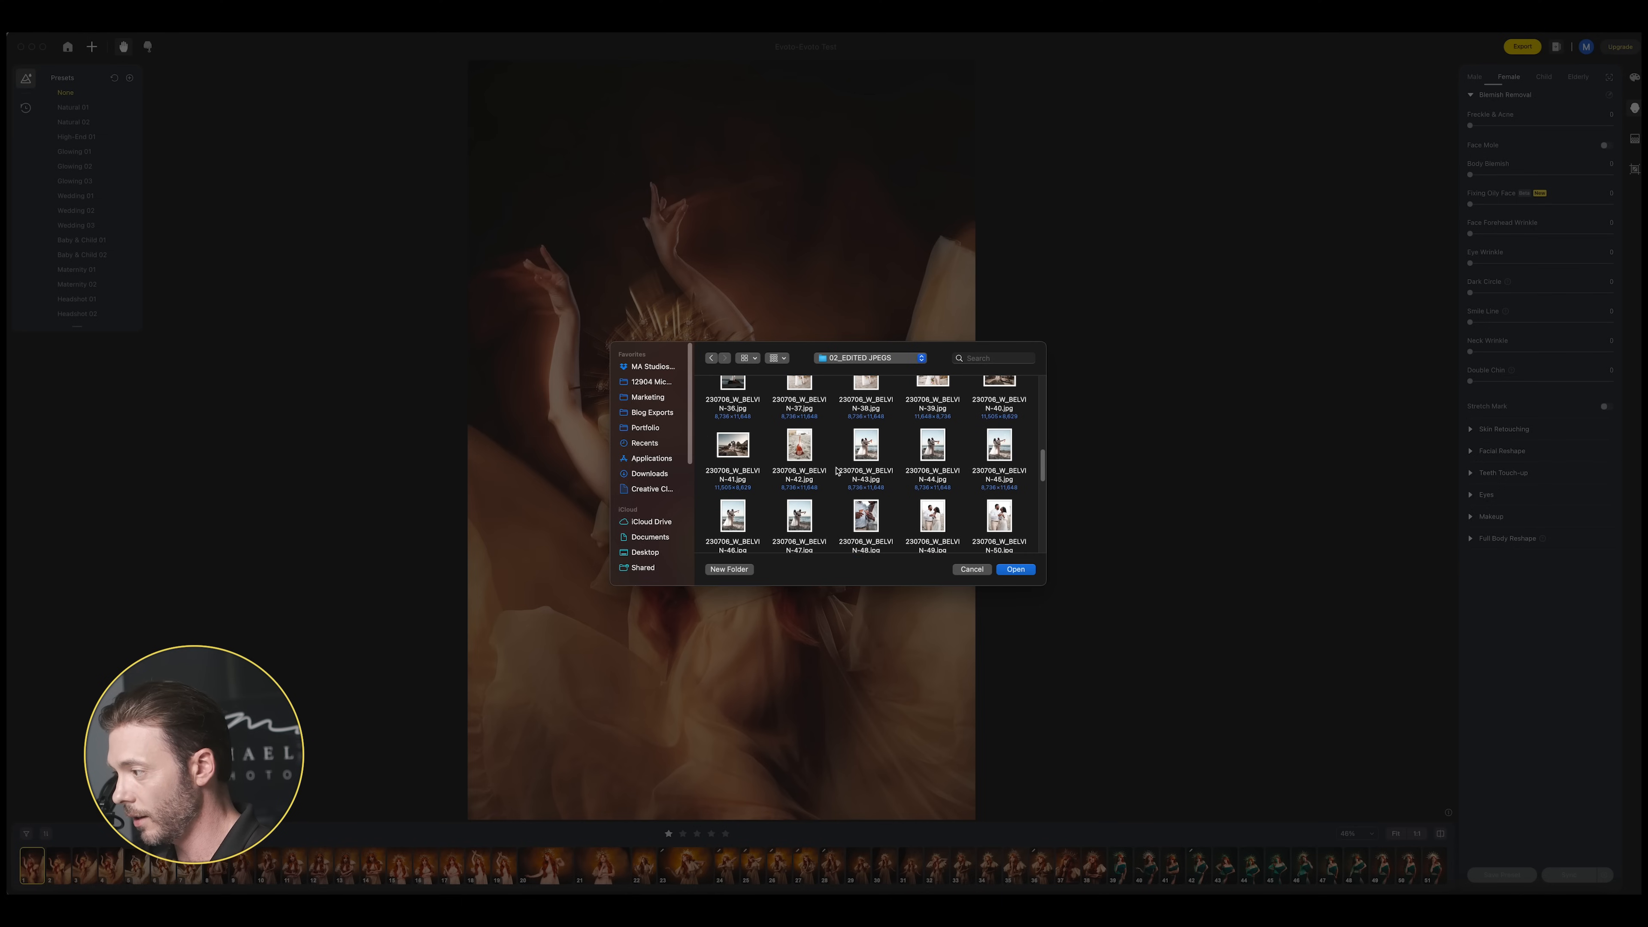
left_click(935, 439)
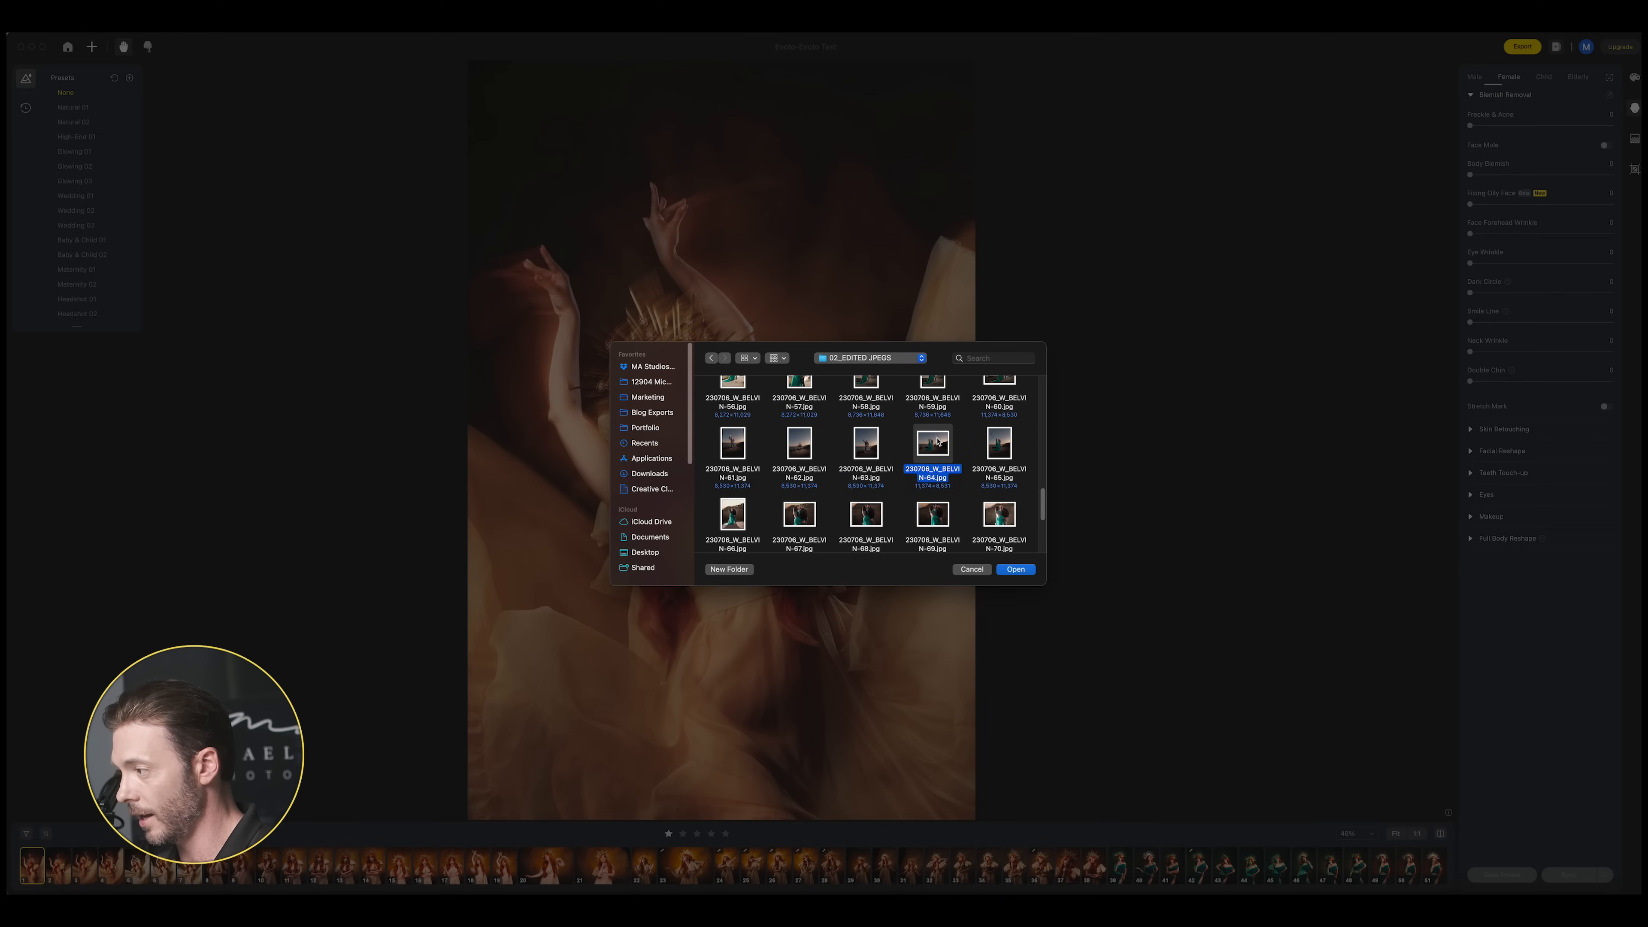
left_click(1013, 569)
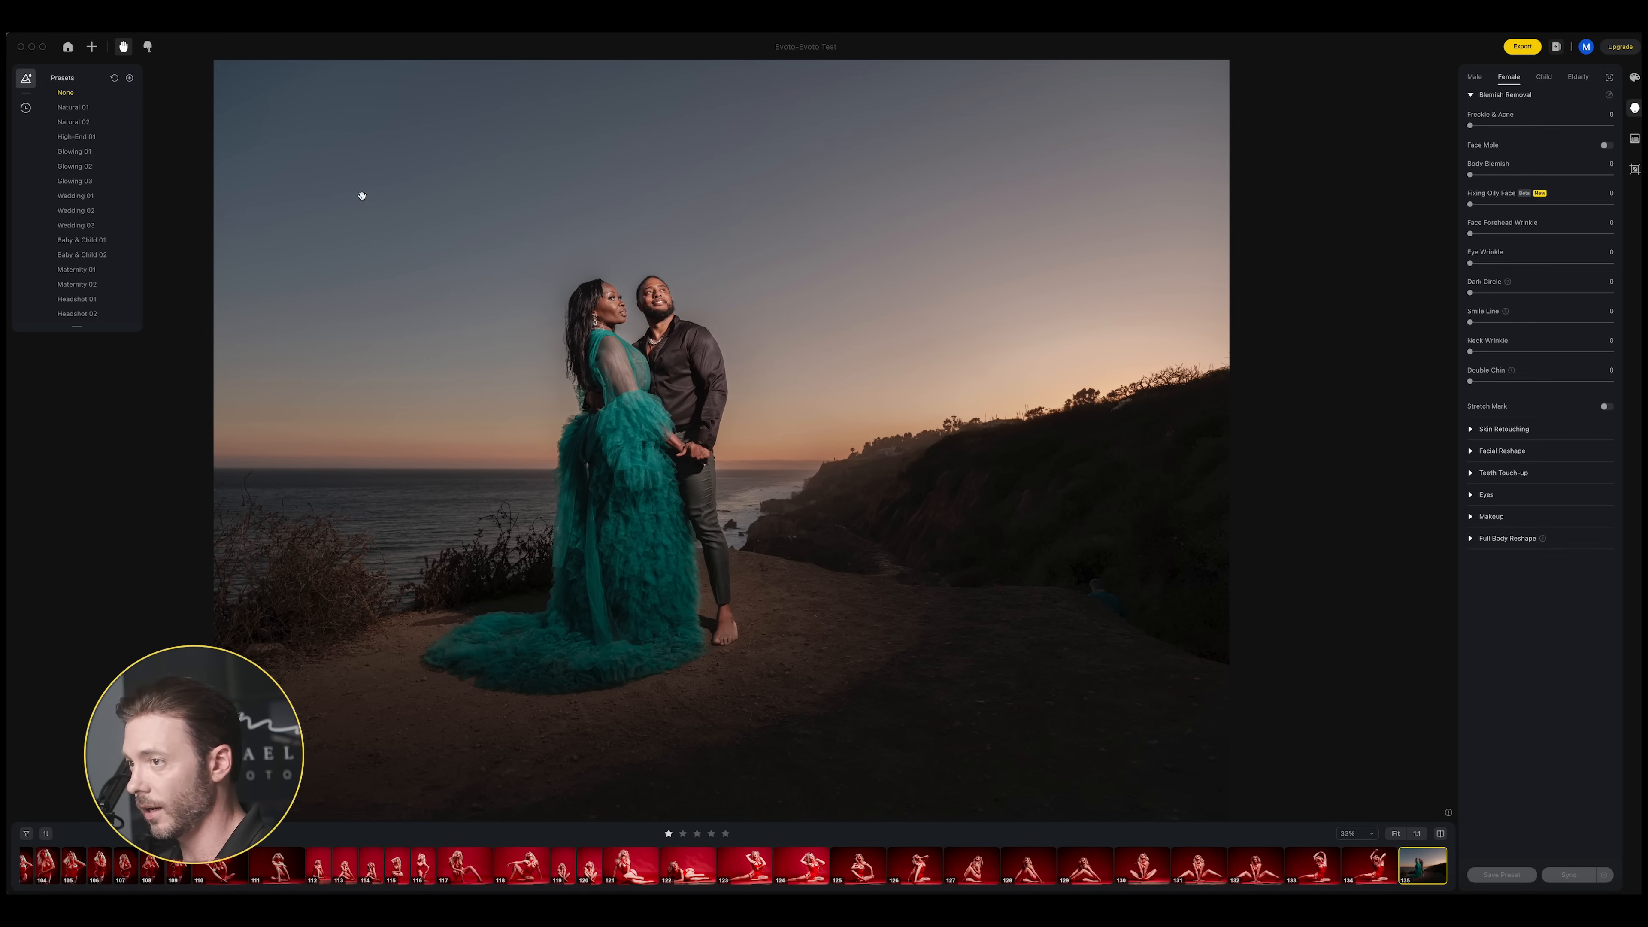
Apply the Wedding 01 preset to the couple's photo and set Fixing Oily Face to 68 for Female and 64 for Male.
left_click(93, 195)
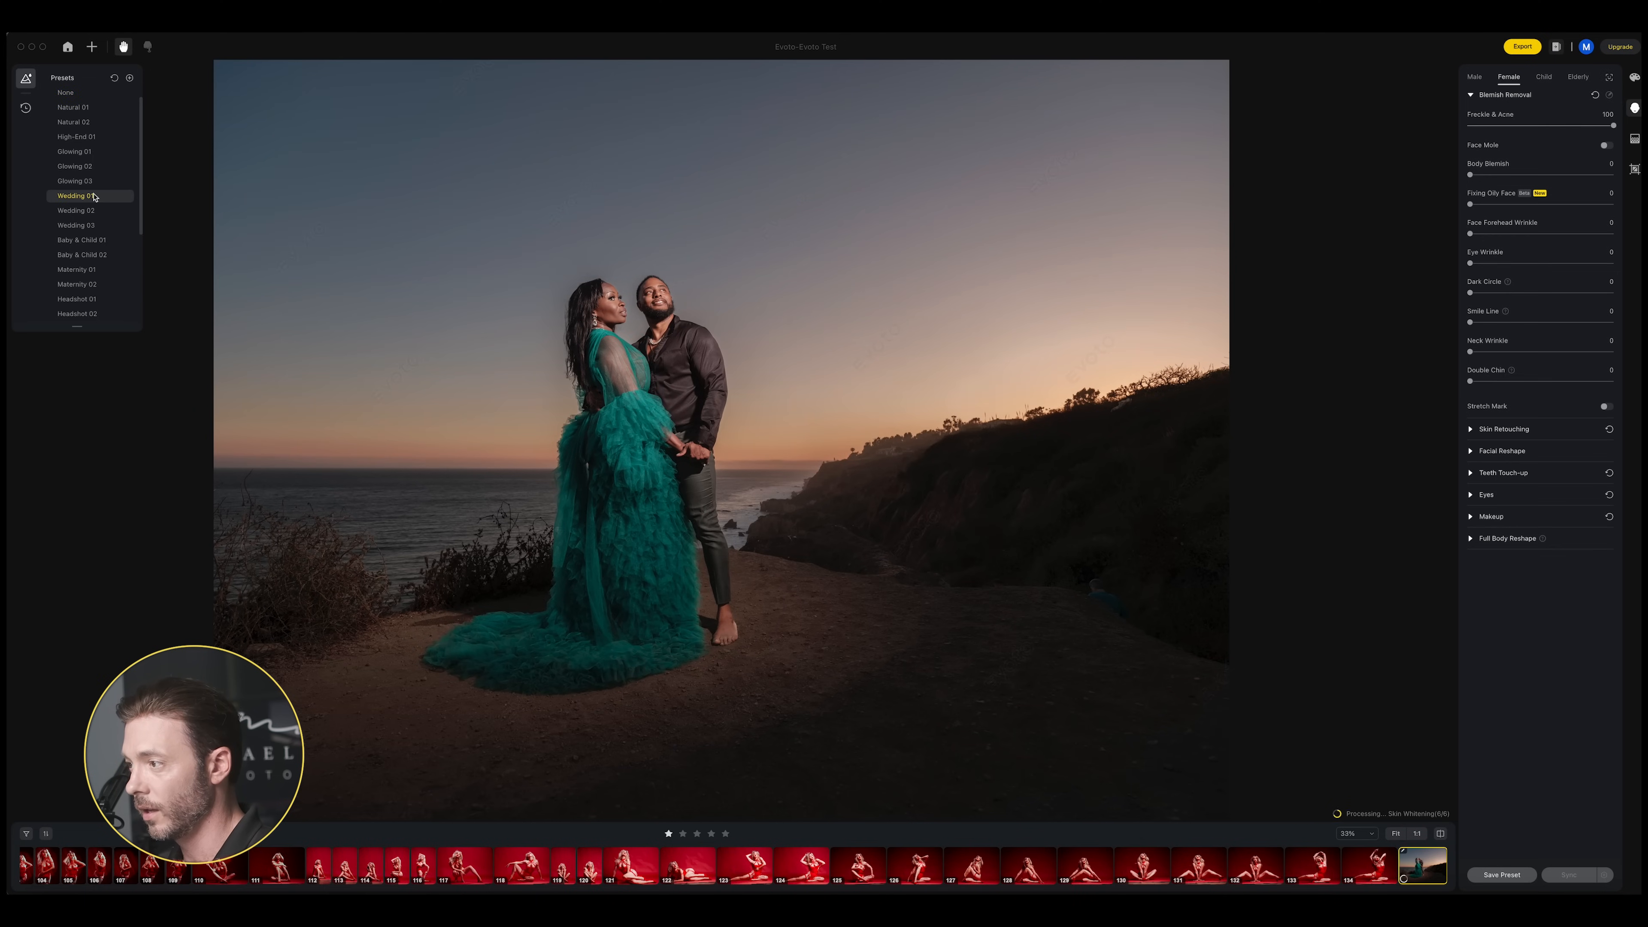
scroll(618, 312, "up", 3)
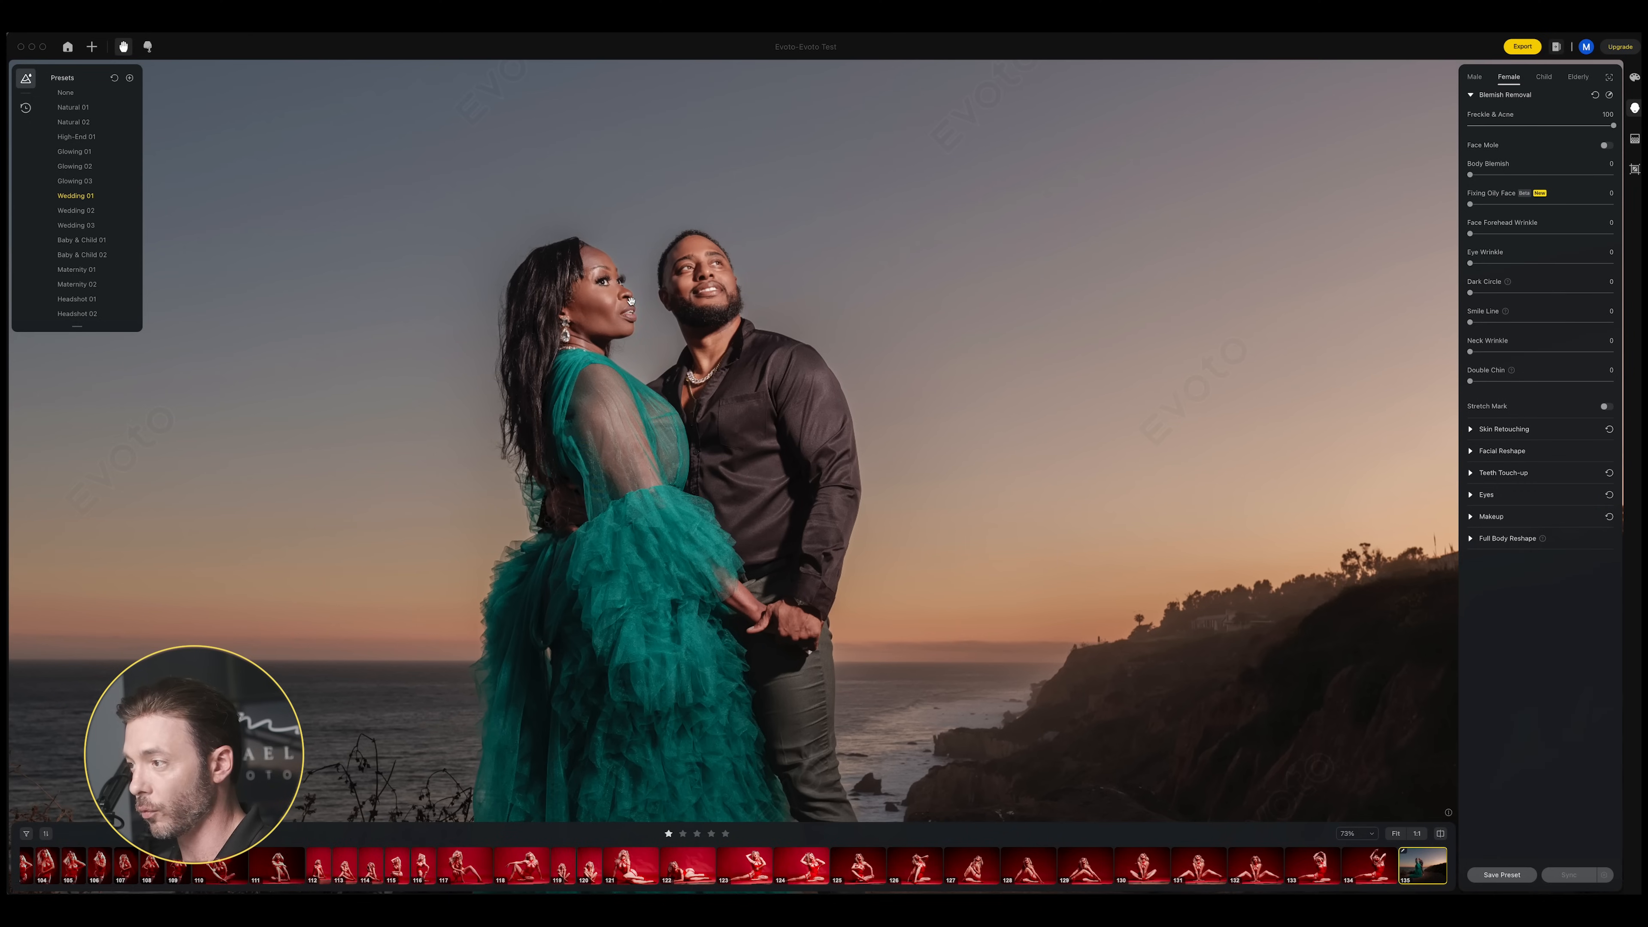
scroll(655, 300, "up", 2)
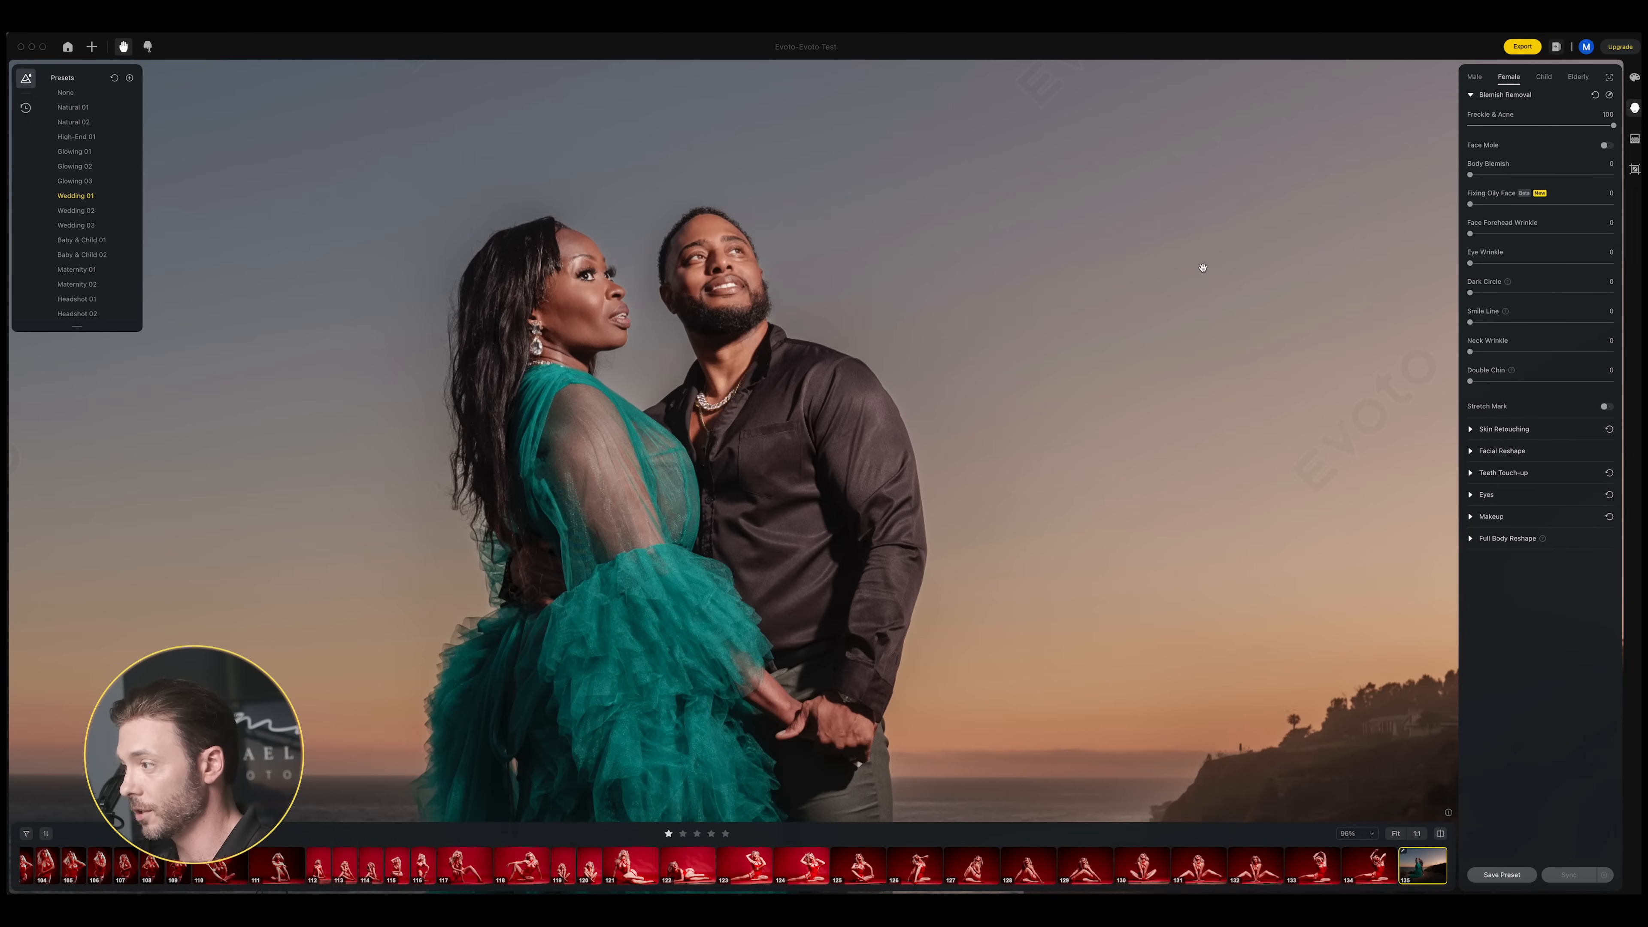
left_click_drag(1471, 204, 1567, 205)
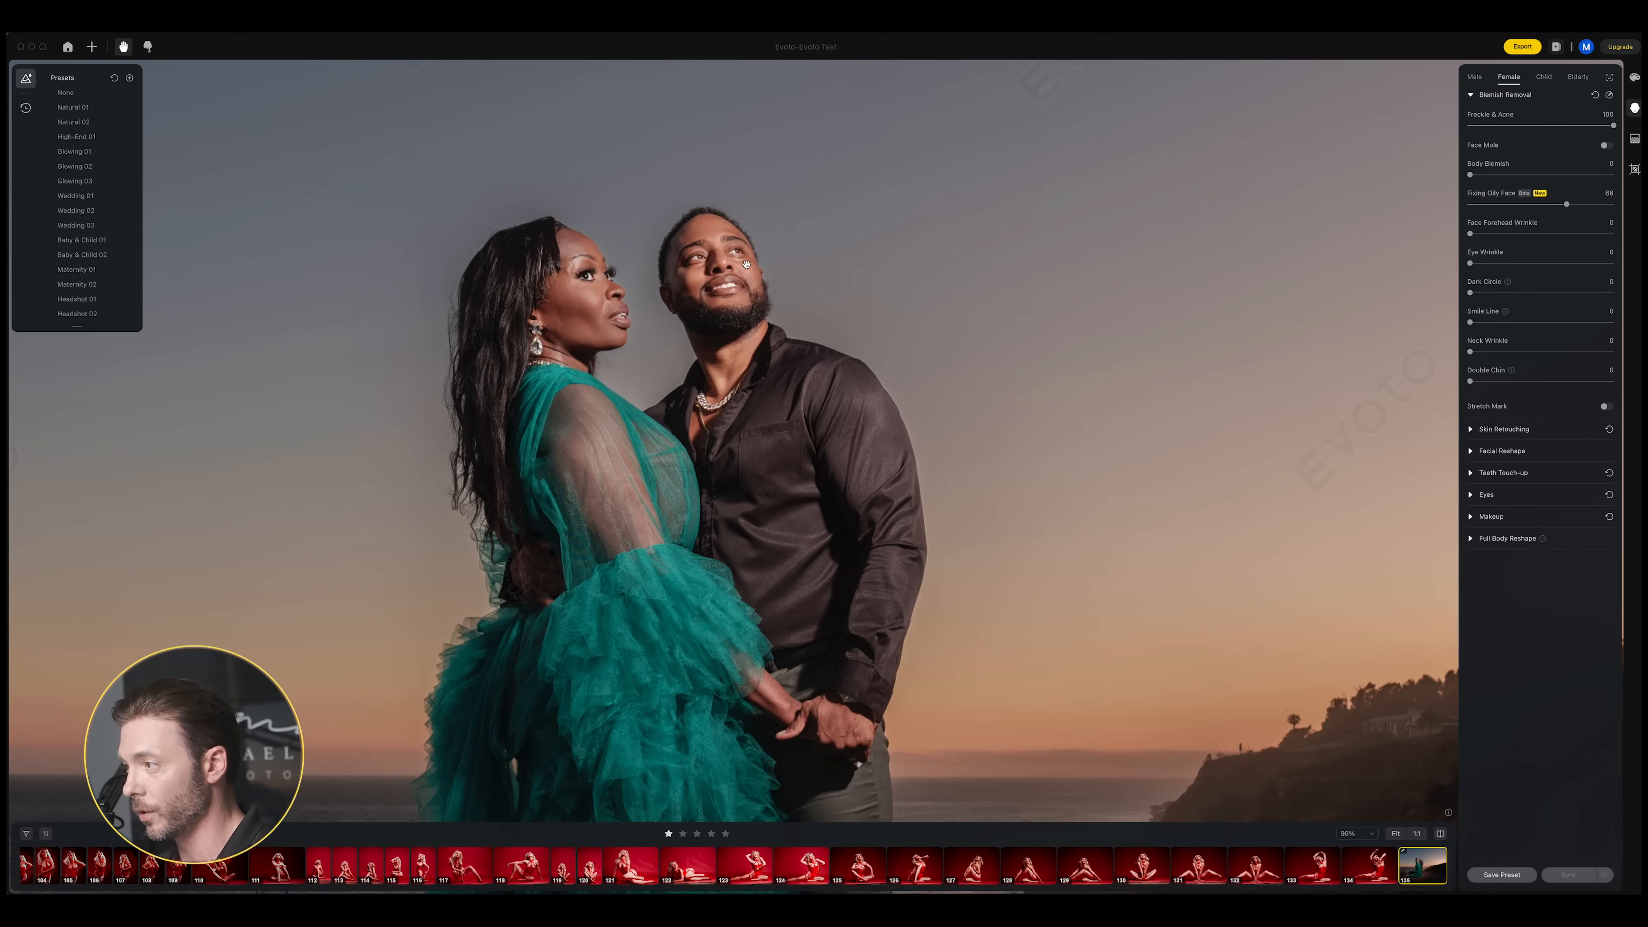
left_click(1474, 76)
left_click_drag(1566, 203, 1561, 205)
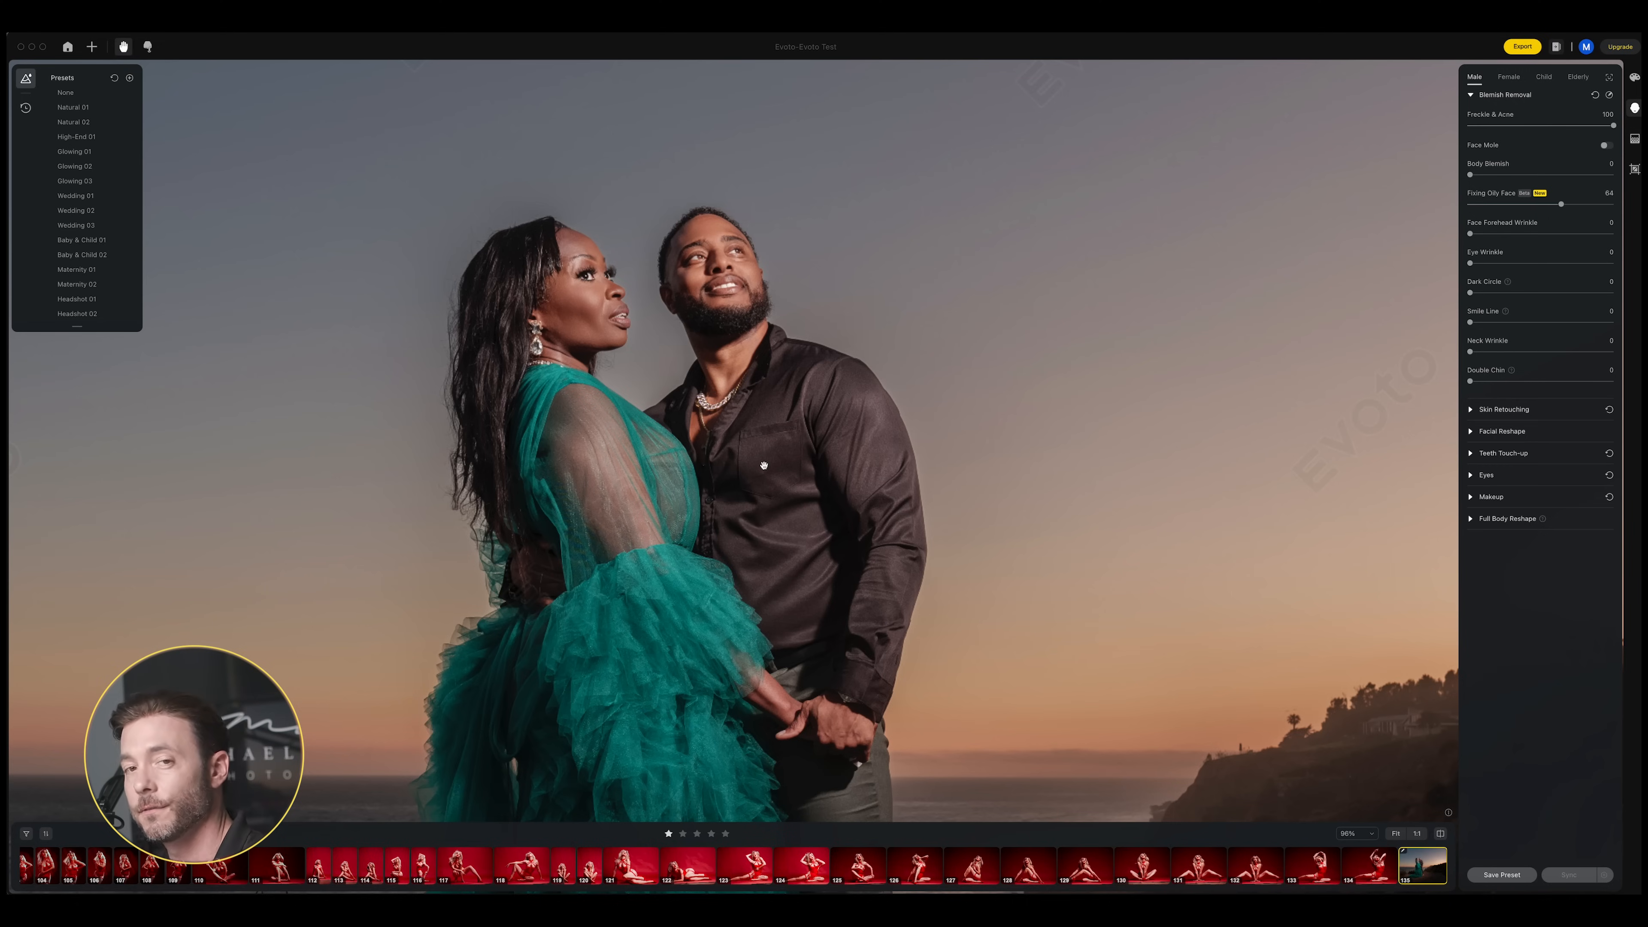
Replace the couple photo's sky with the orange cloudy sunset from the sky library and flip it horizontally.
scroll(763, 466, "down", 5)
scroll(883, 520, "down", 1)
left_click_drag(891, 520, 867, 485)
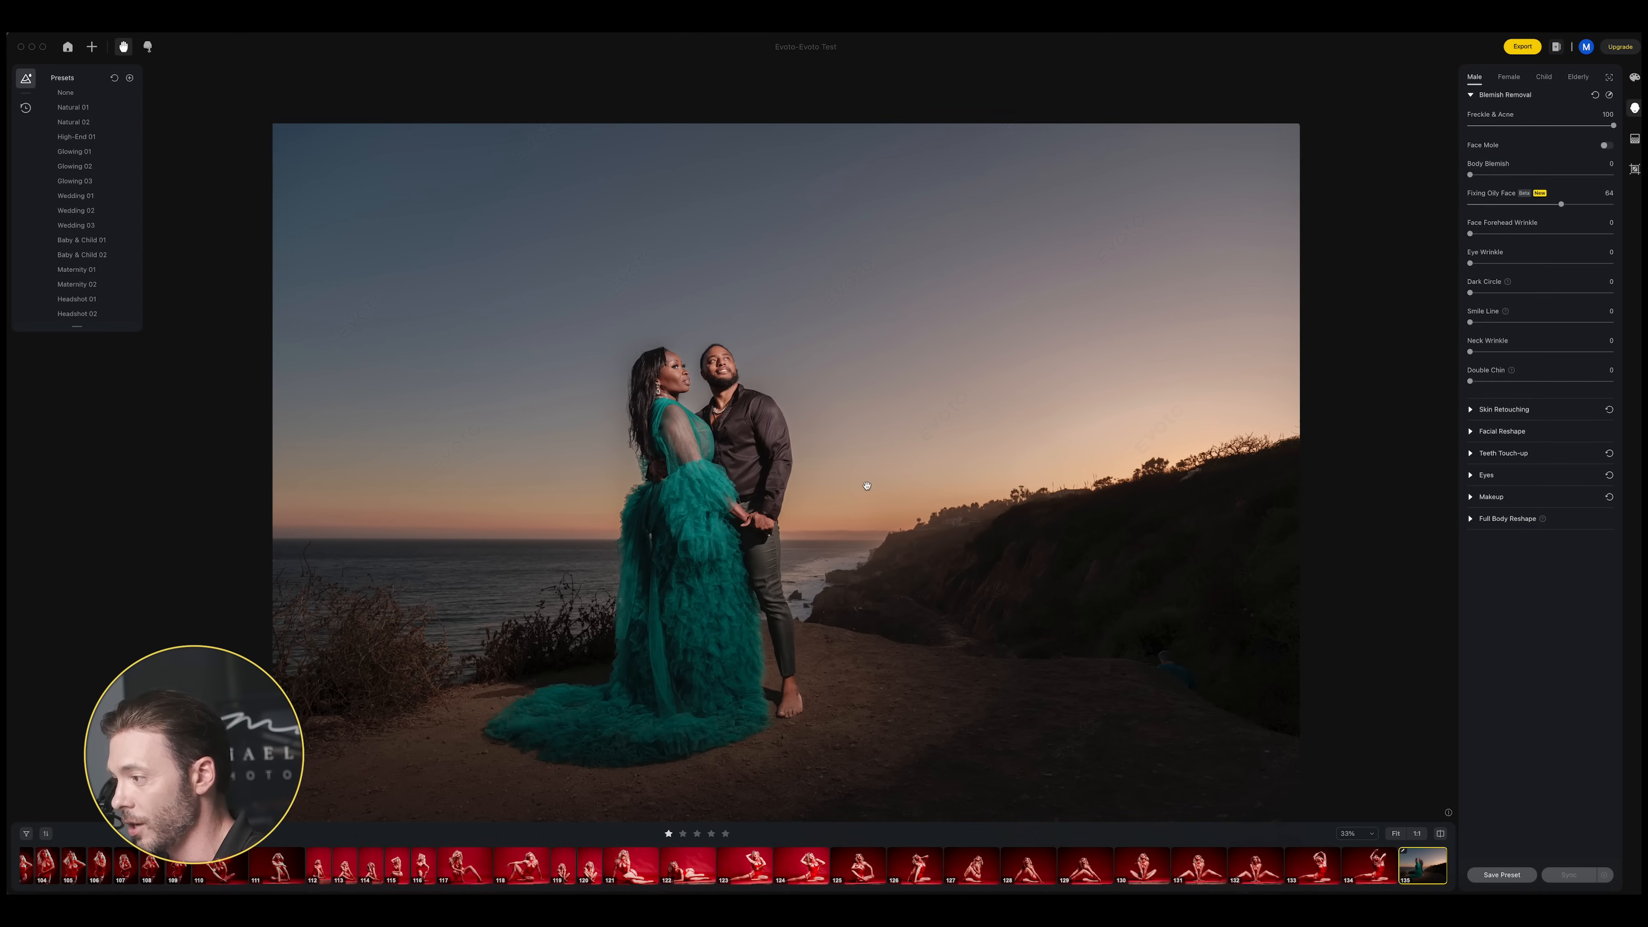
left_click(1634, 141)
left_click(1473, 193)
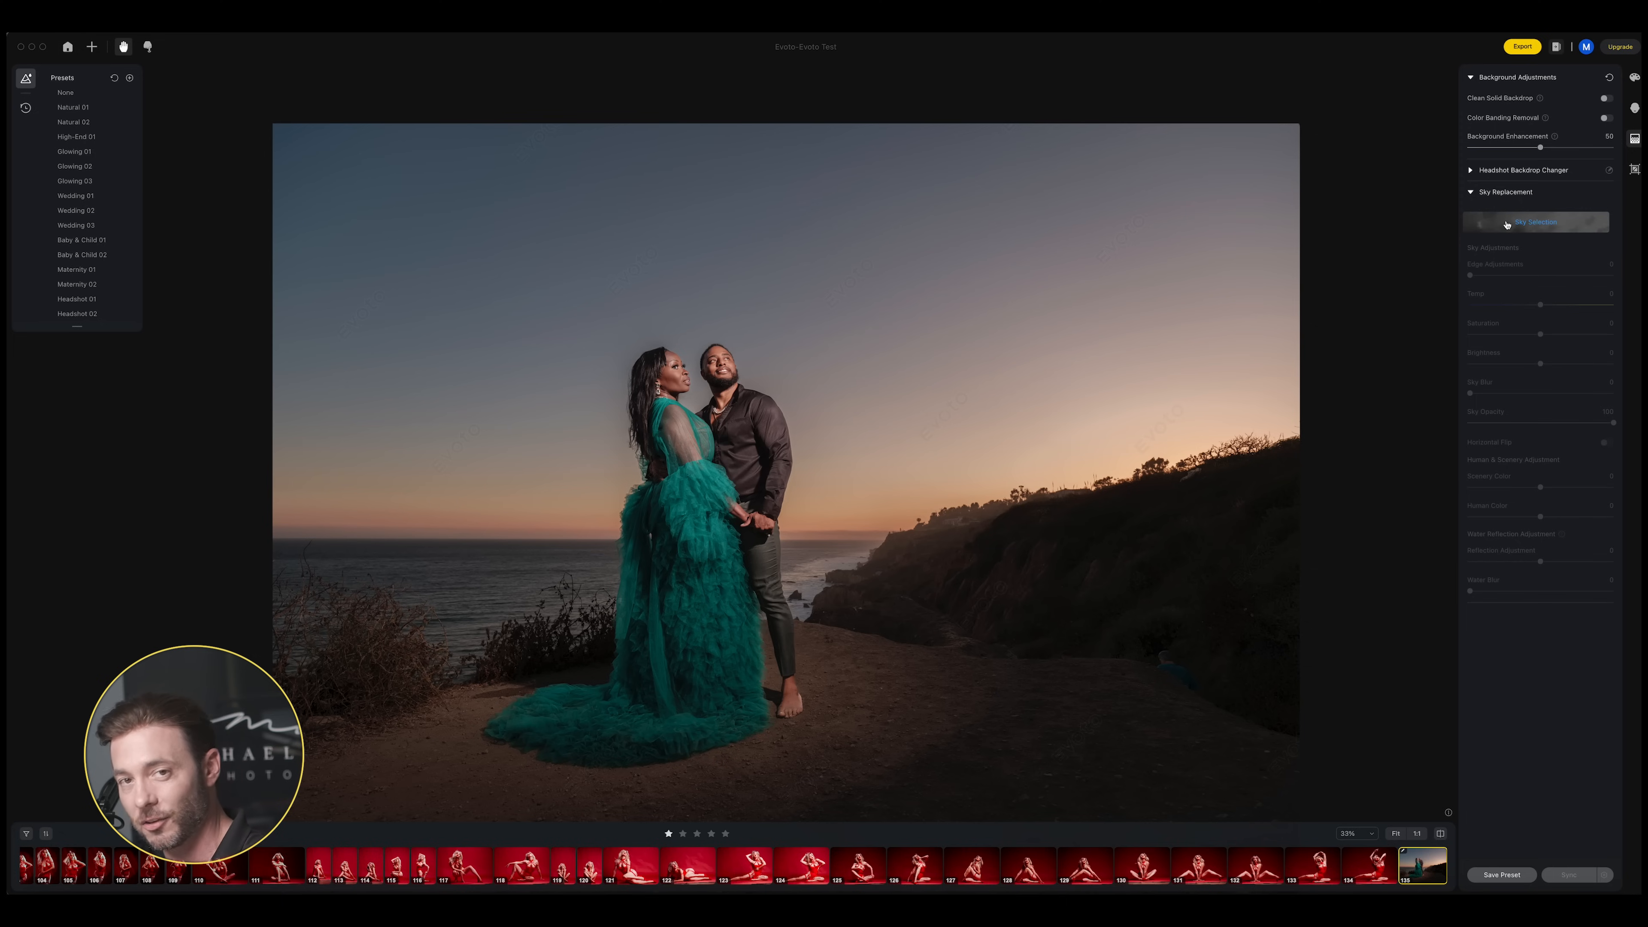
left_click(1506, 224)
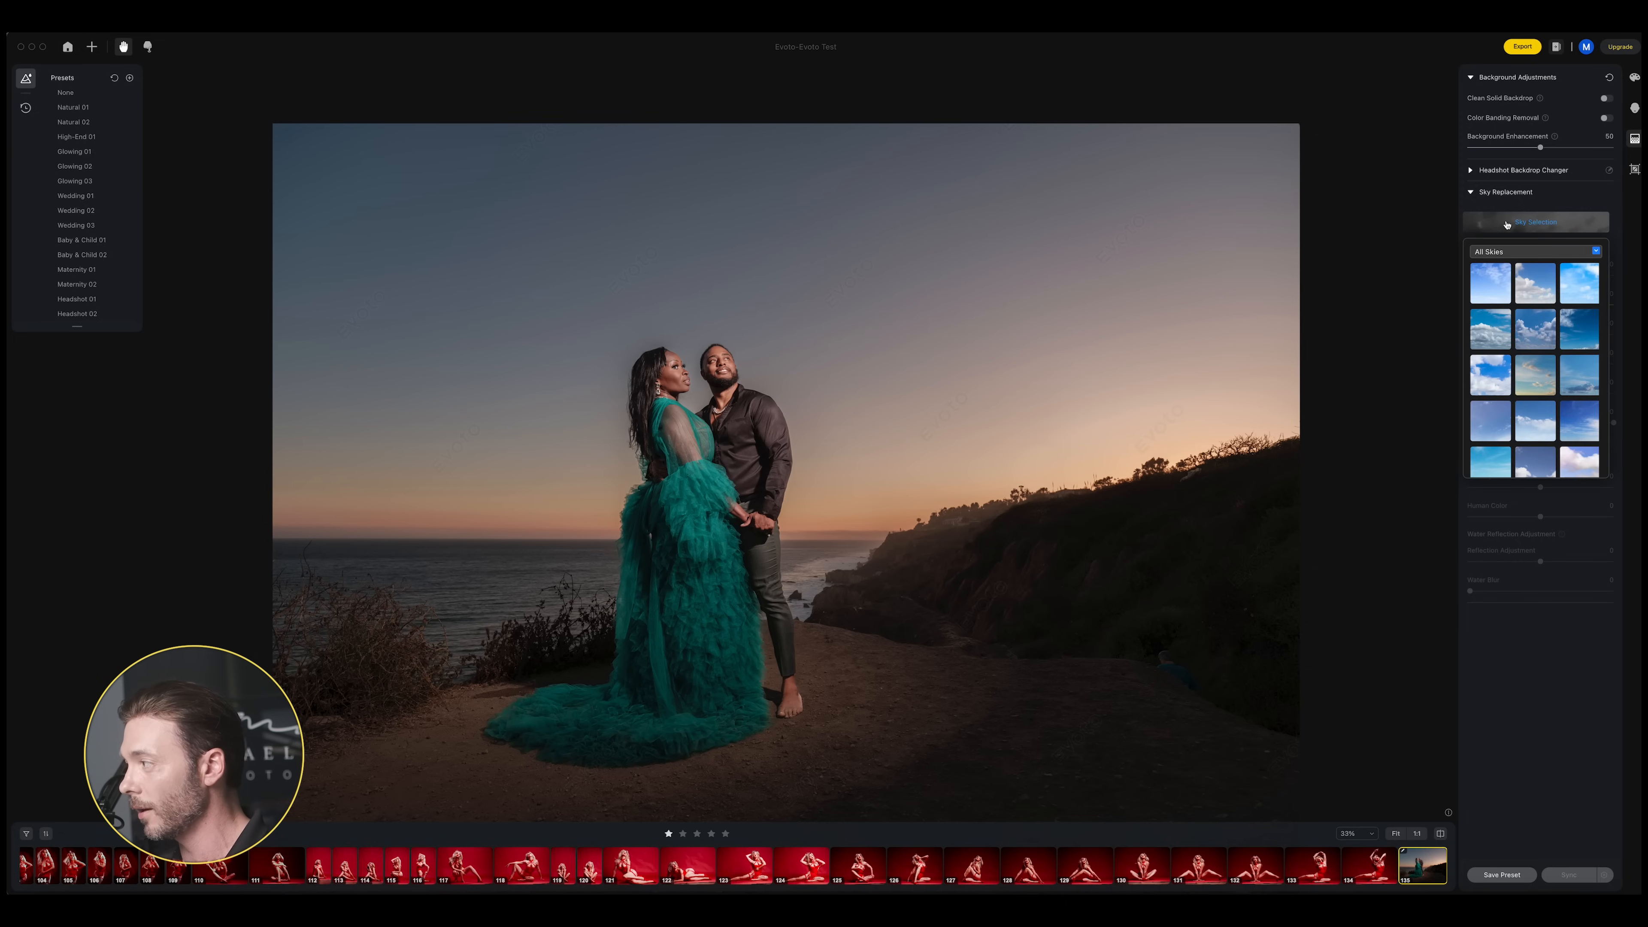
scroll(1504, 358, "down", 10)
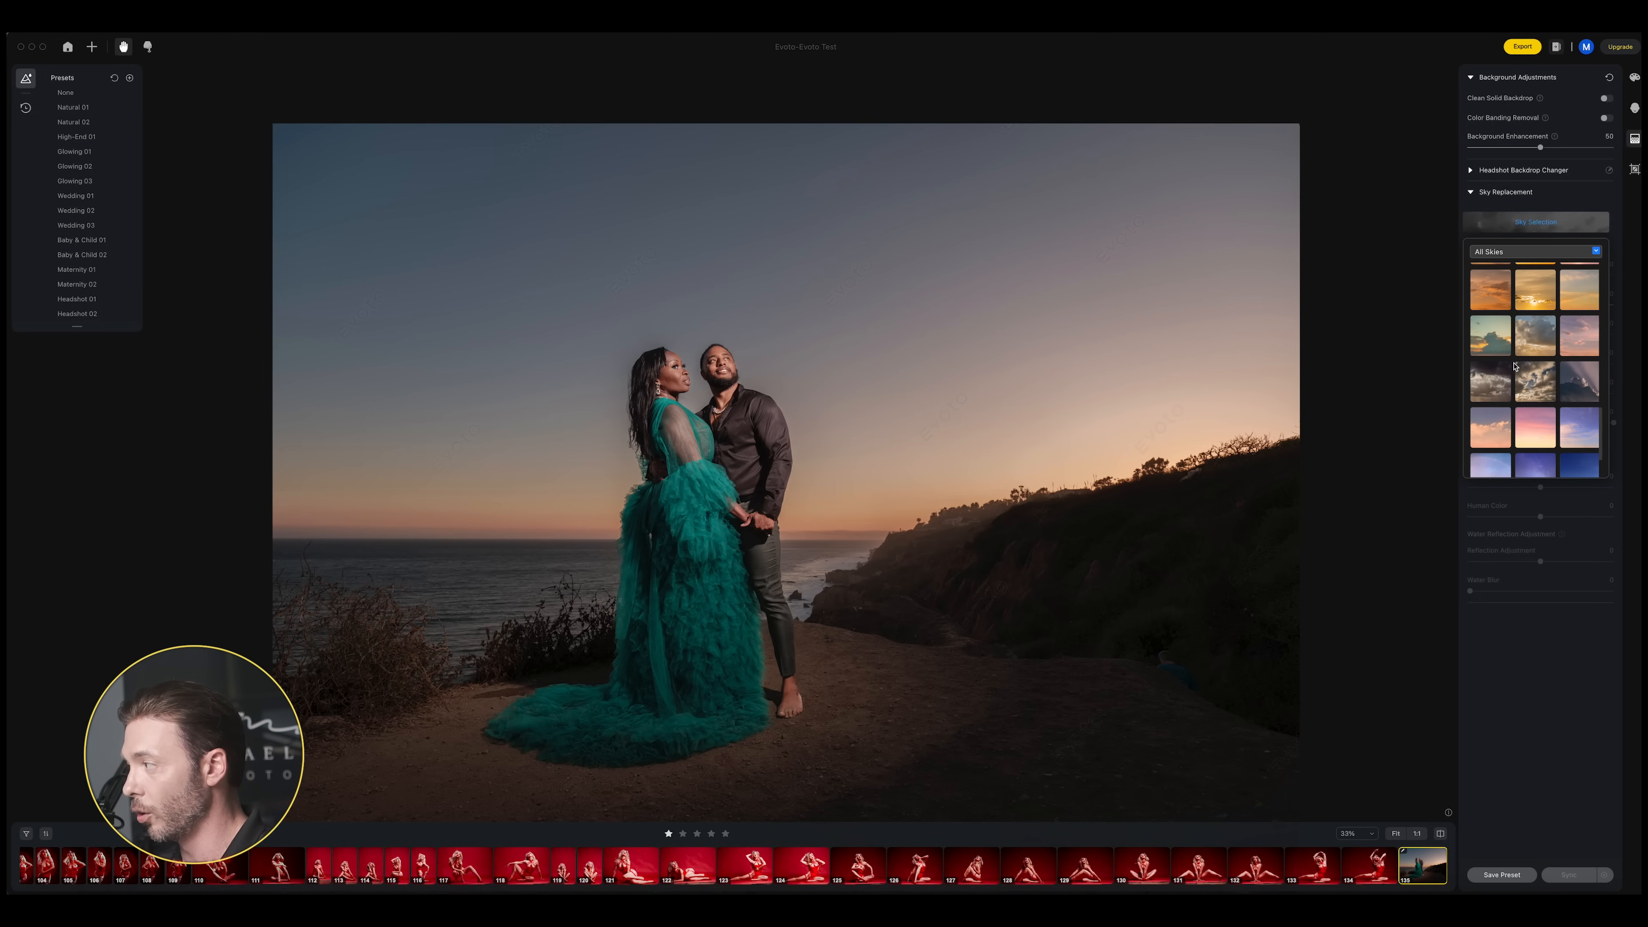
left_click(1503, 299)
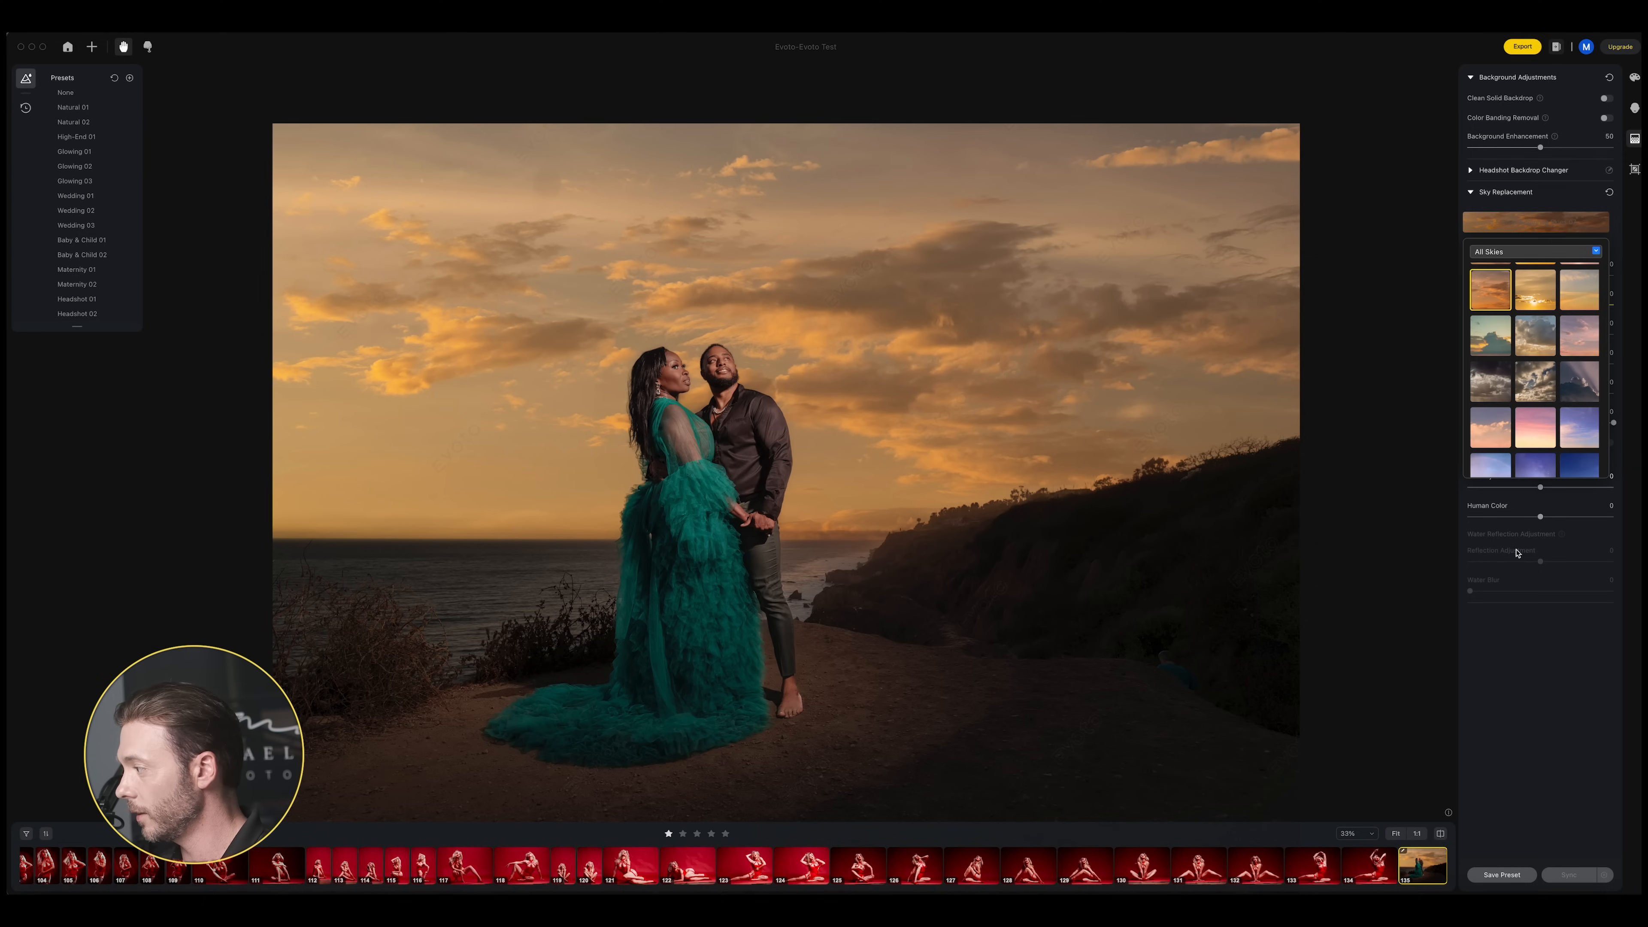
left_click(1559, 670)
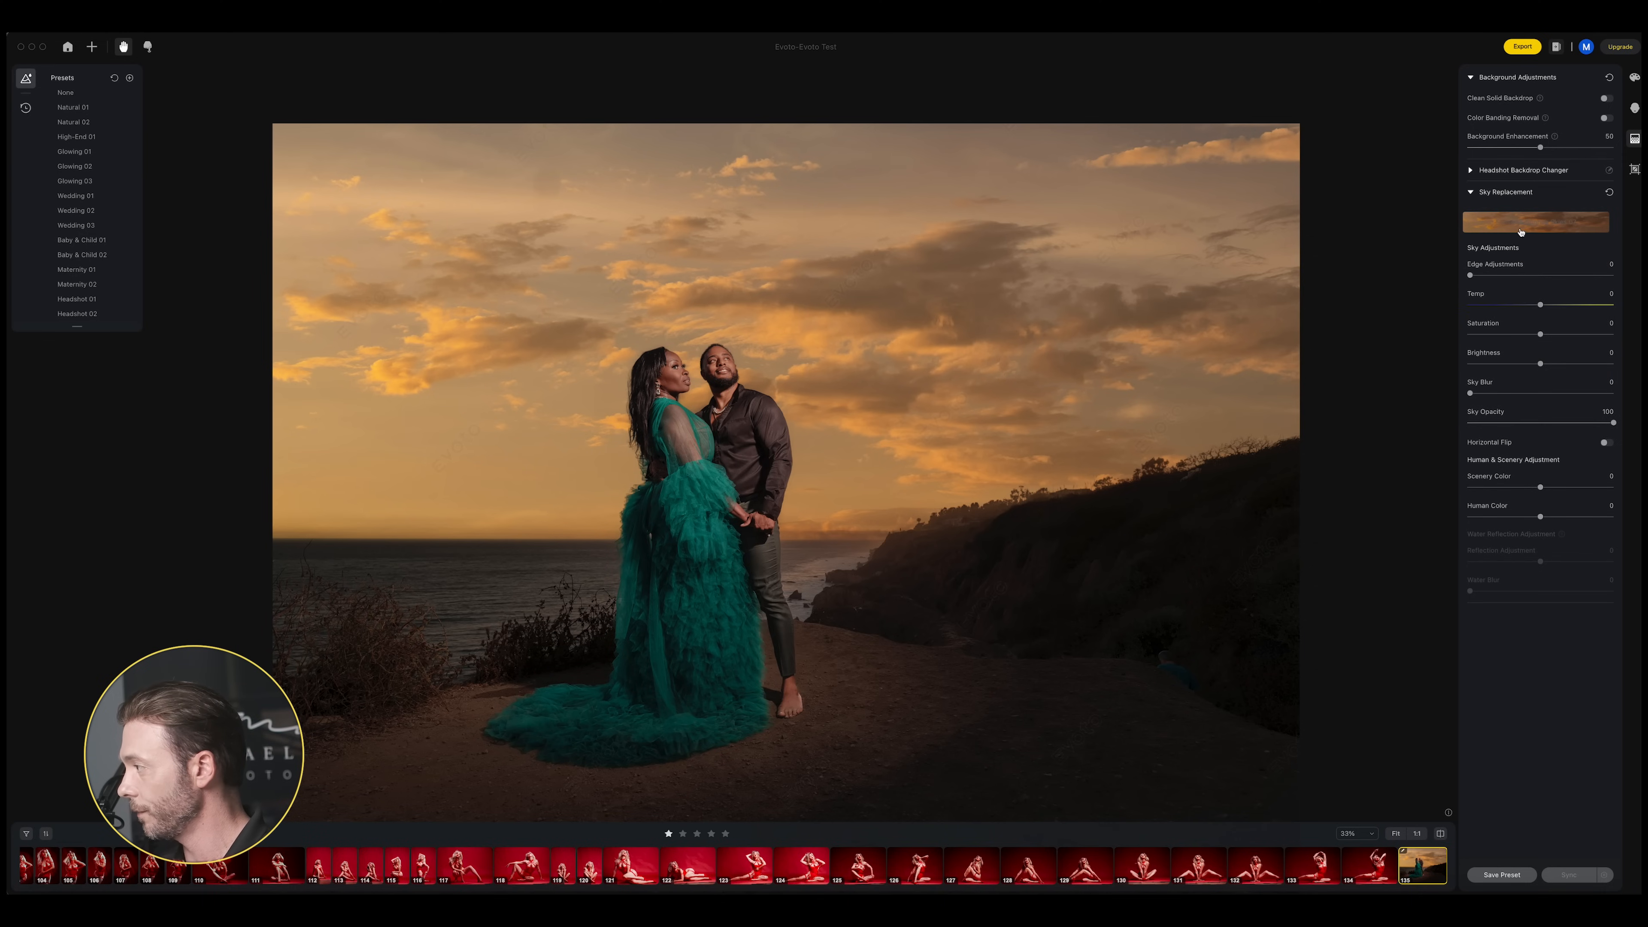
left_click(1607, 444)
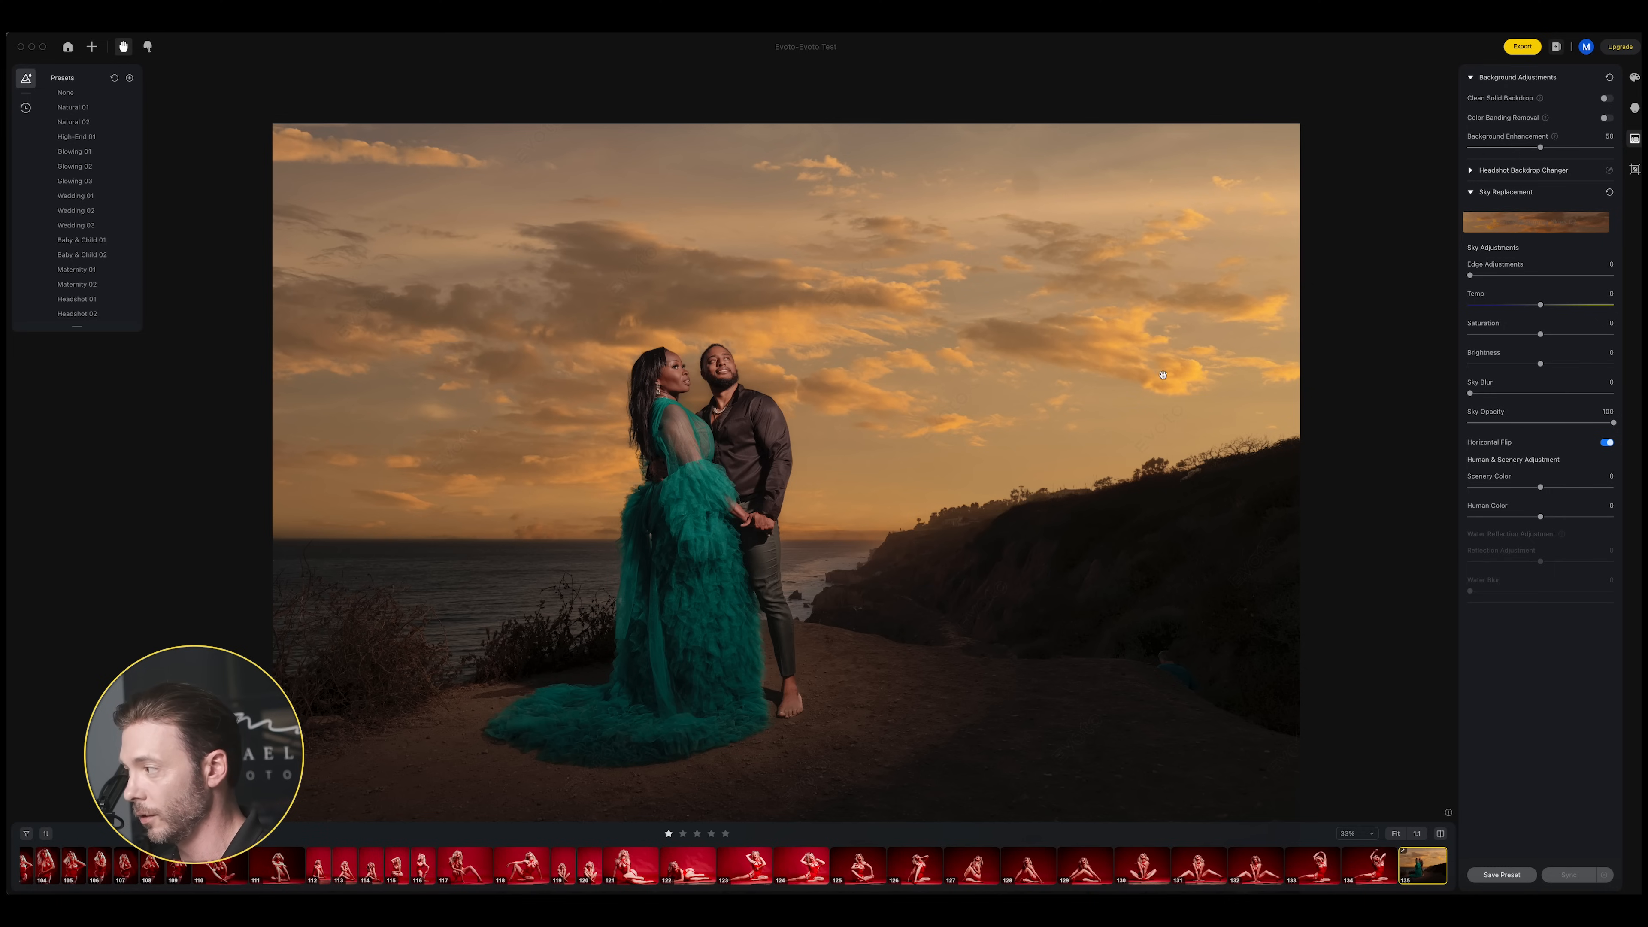
Try the pink gradient sky, the soft mauve cloud sky and the peach sky with puffy clouds behind the couple.
left_click(1552, 222)
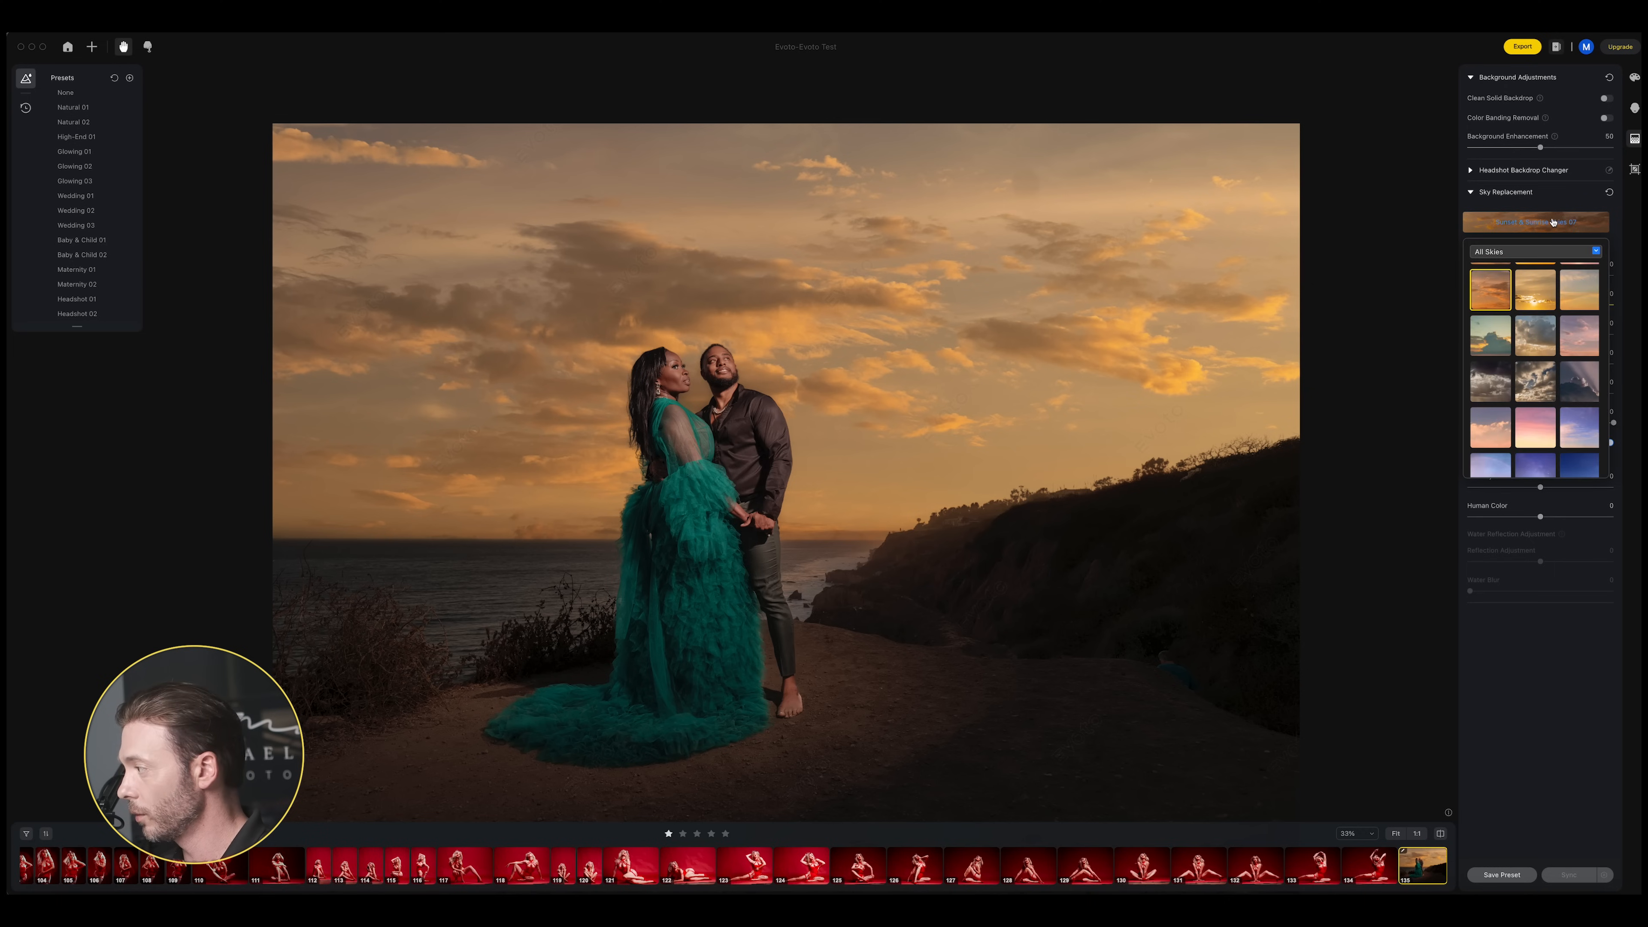
left_click(1537, 435)
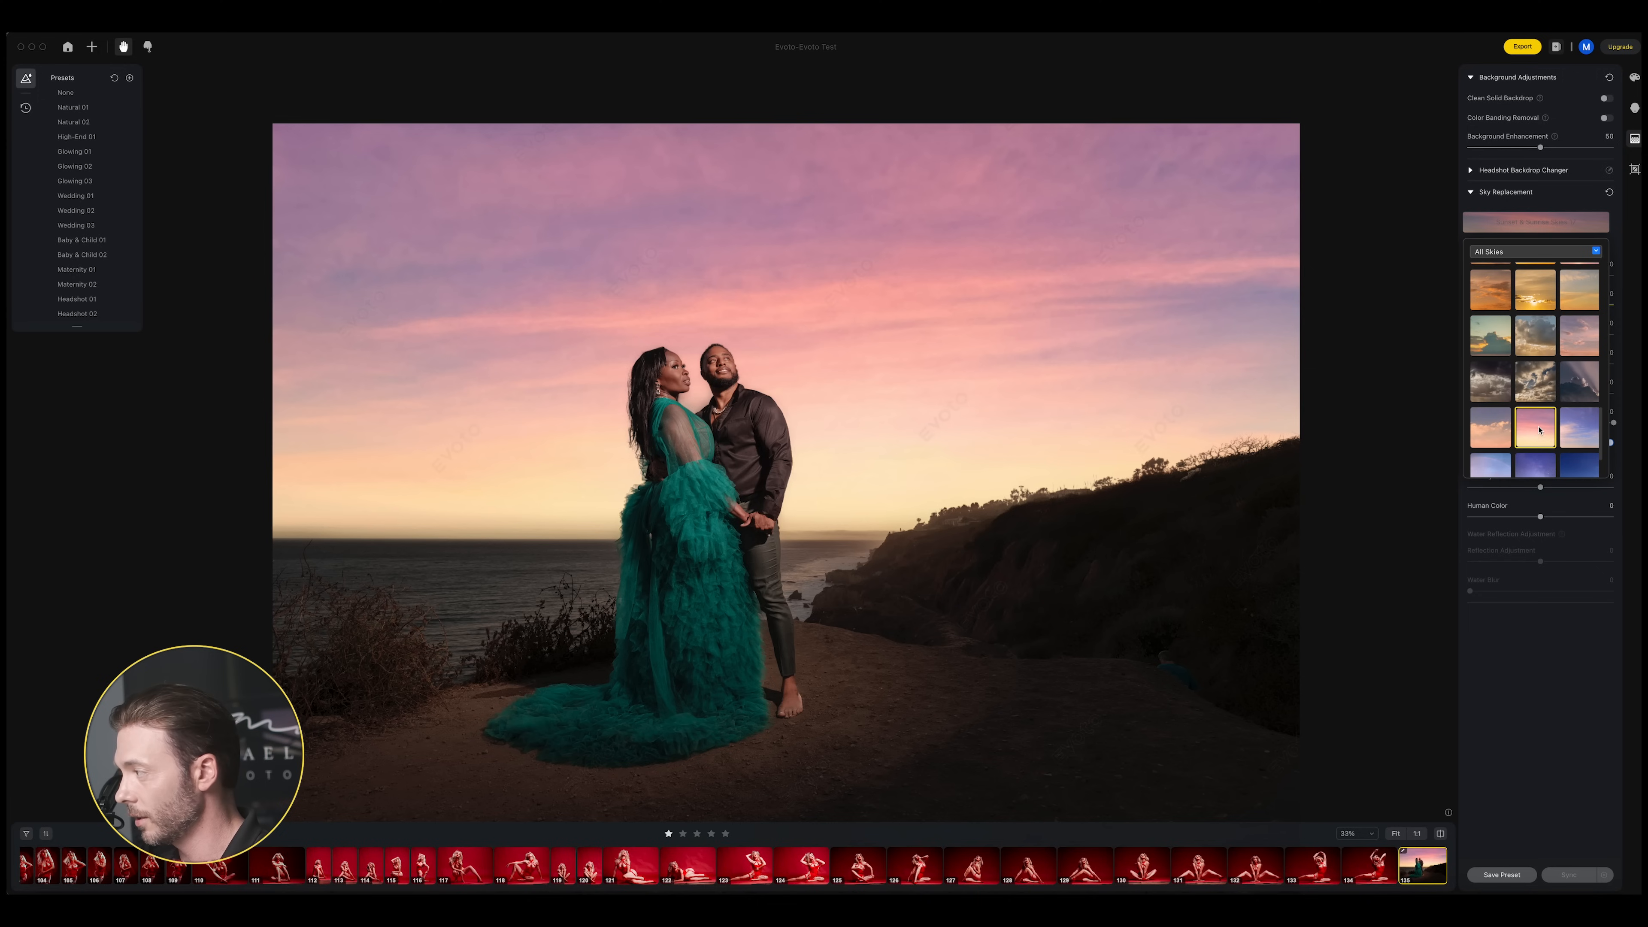
left_click(1575, 329)
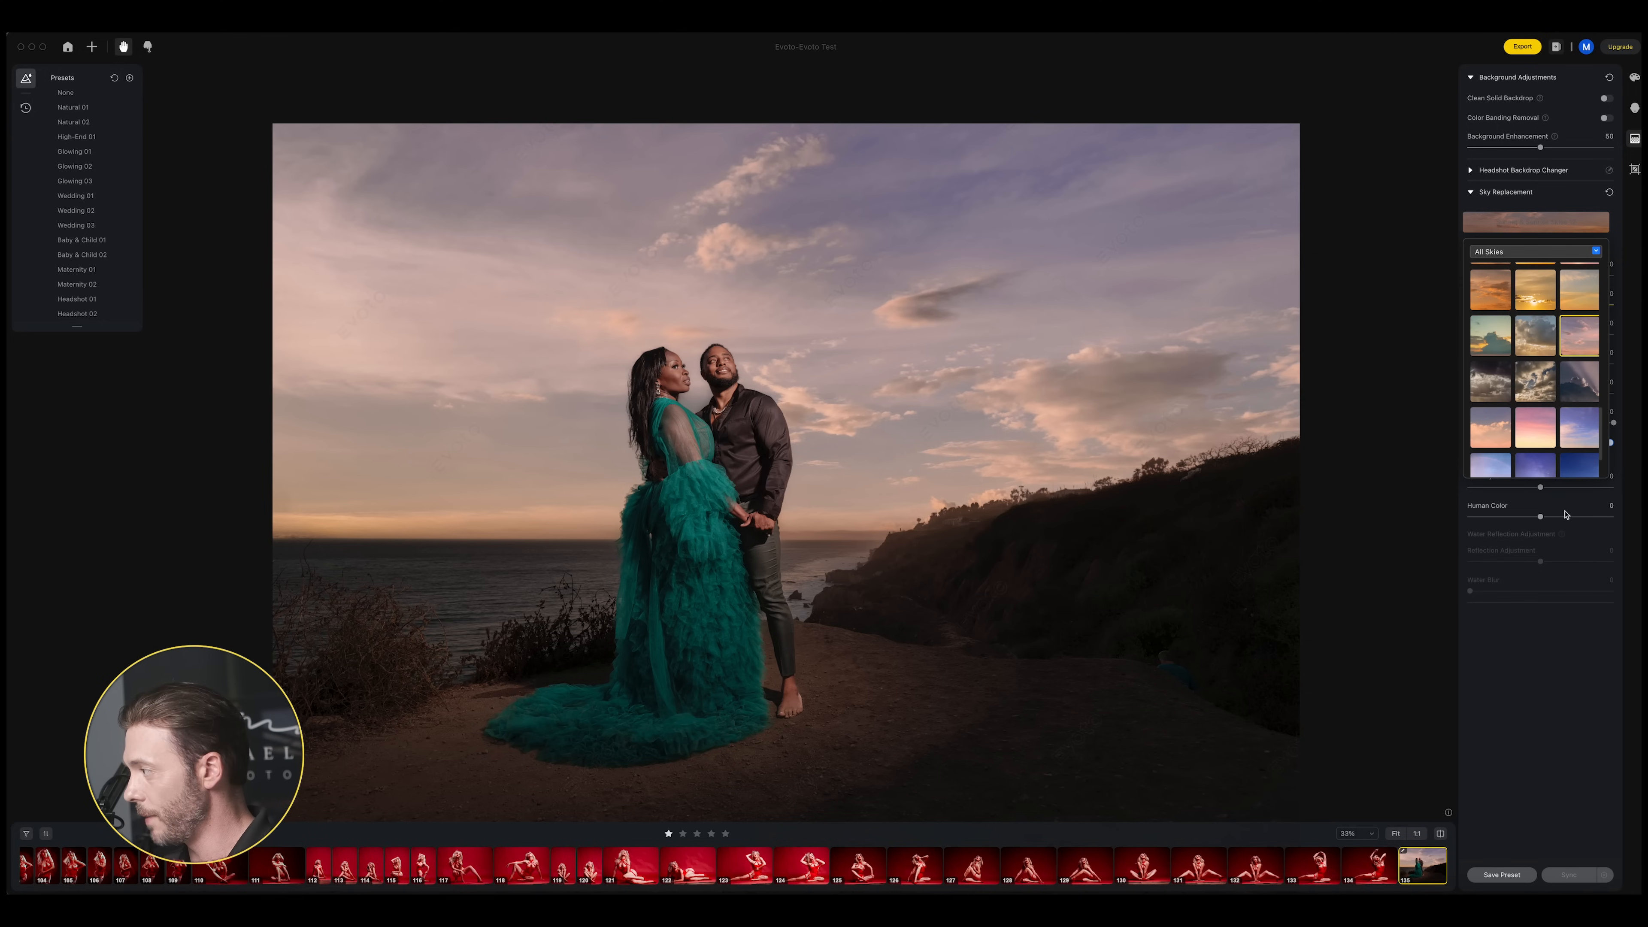
left_click(1493, 423)
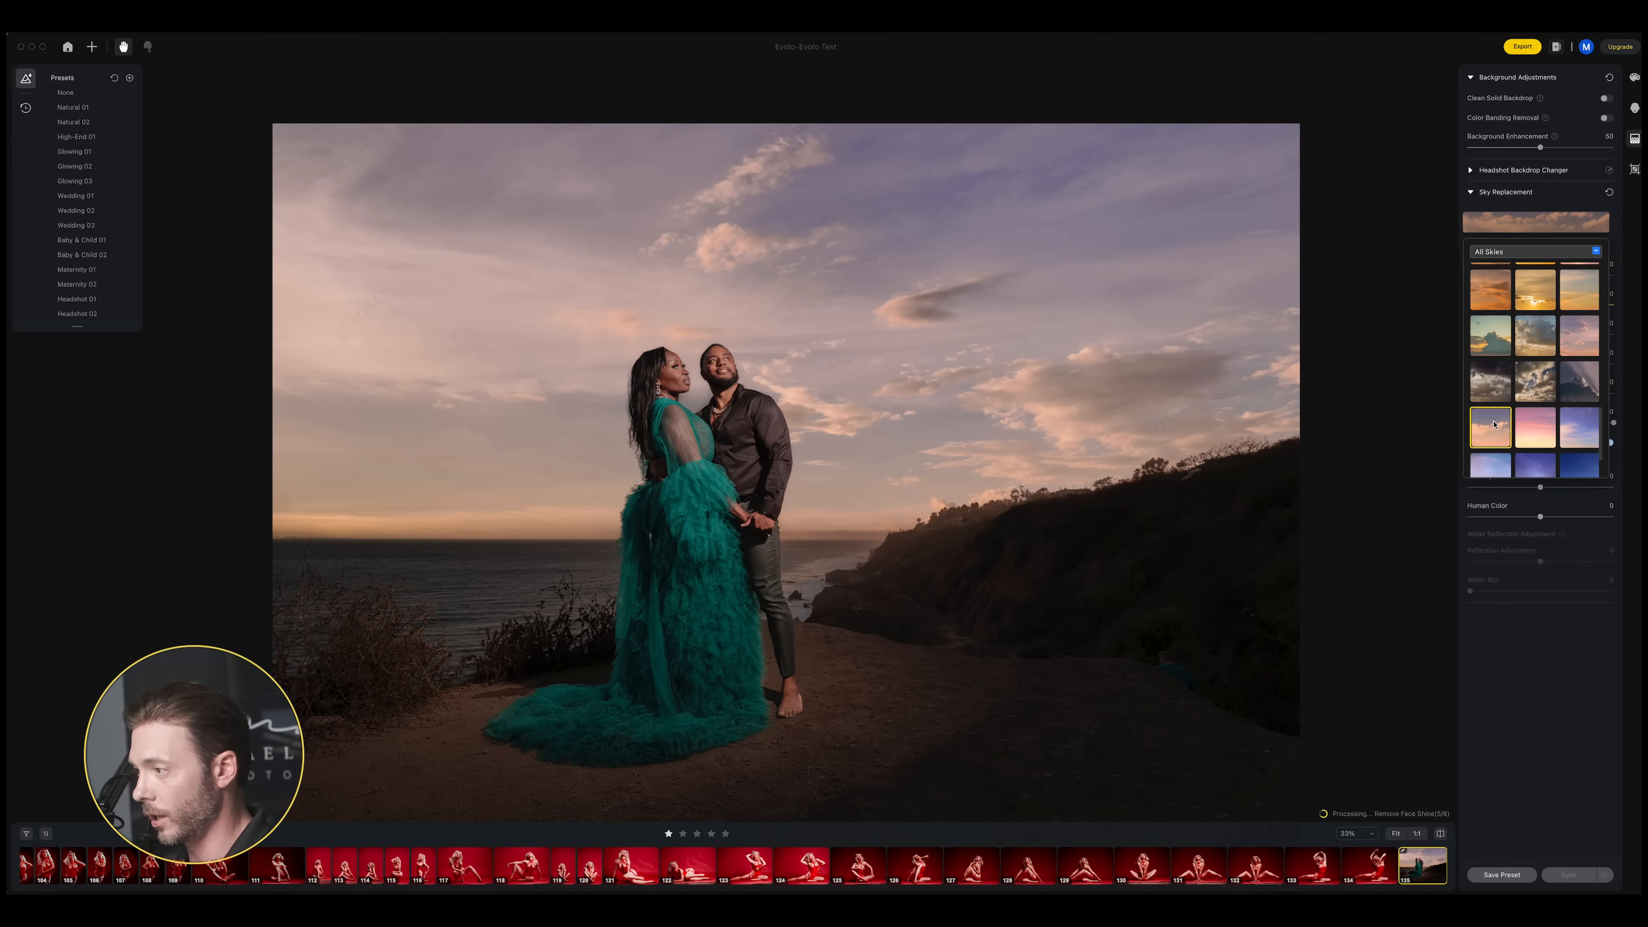
Browse the All Skies collection and replace the sky with the red-pink sunset below the blue skies.
scroll(1555, 371, "down", 2)
scroll(1557, 389, "up", 5)
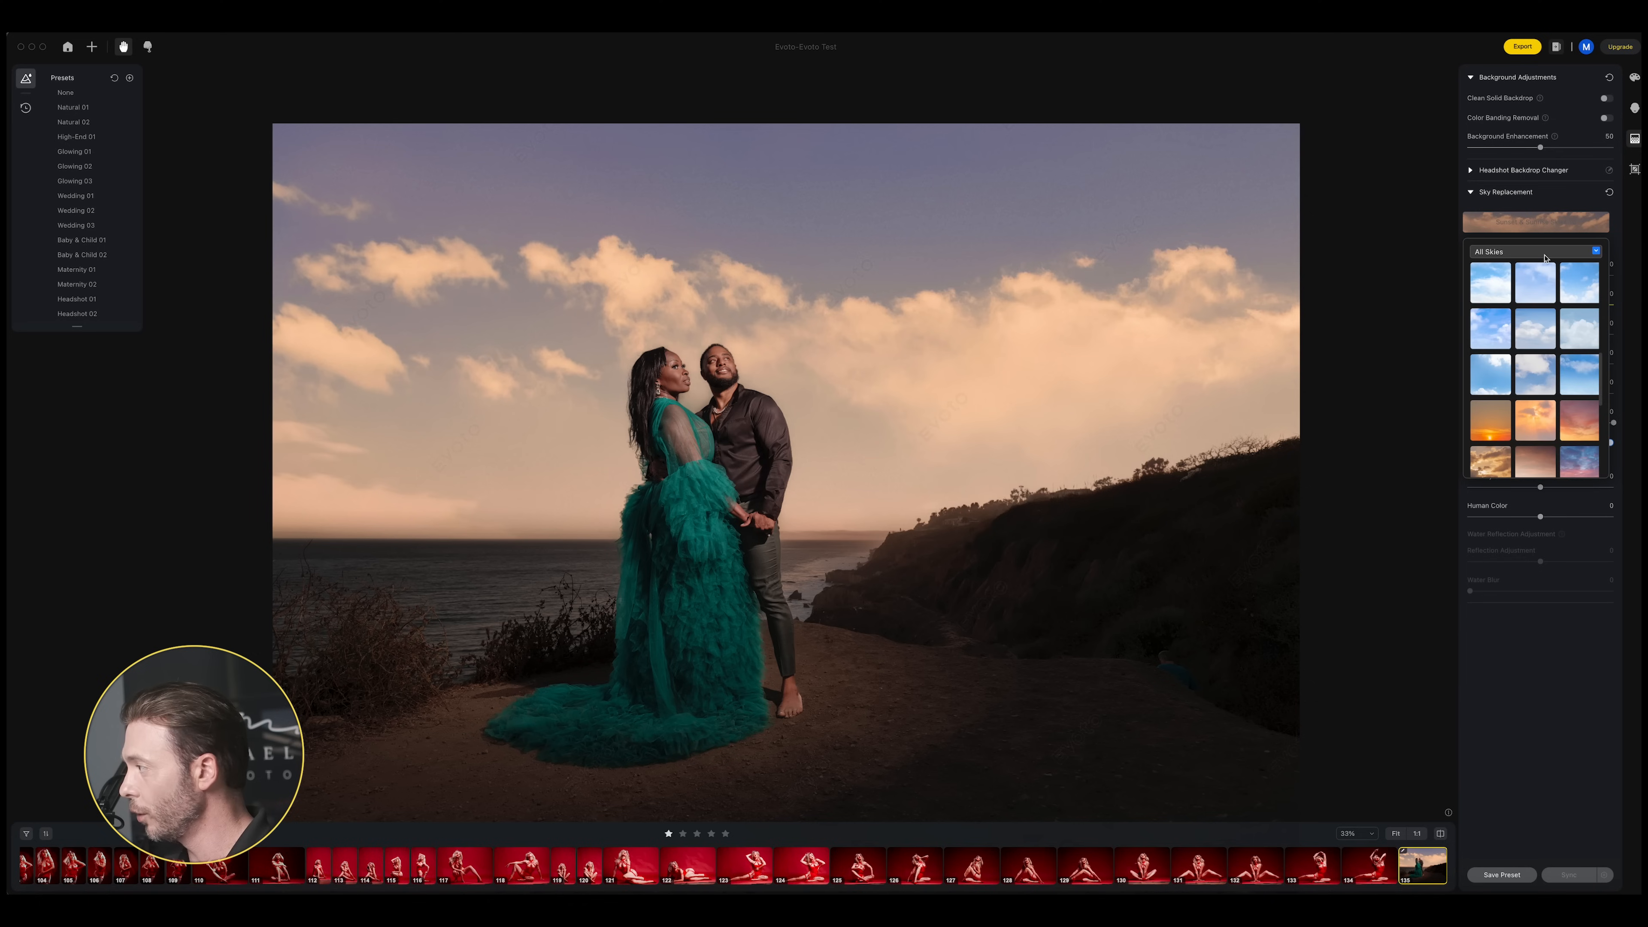
left_click(1545, 255)
left_click(1541, 275)
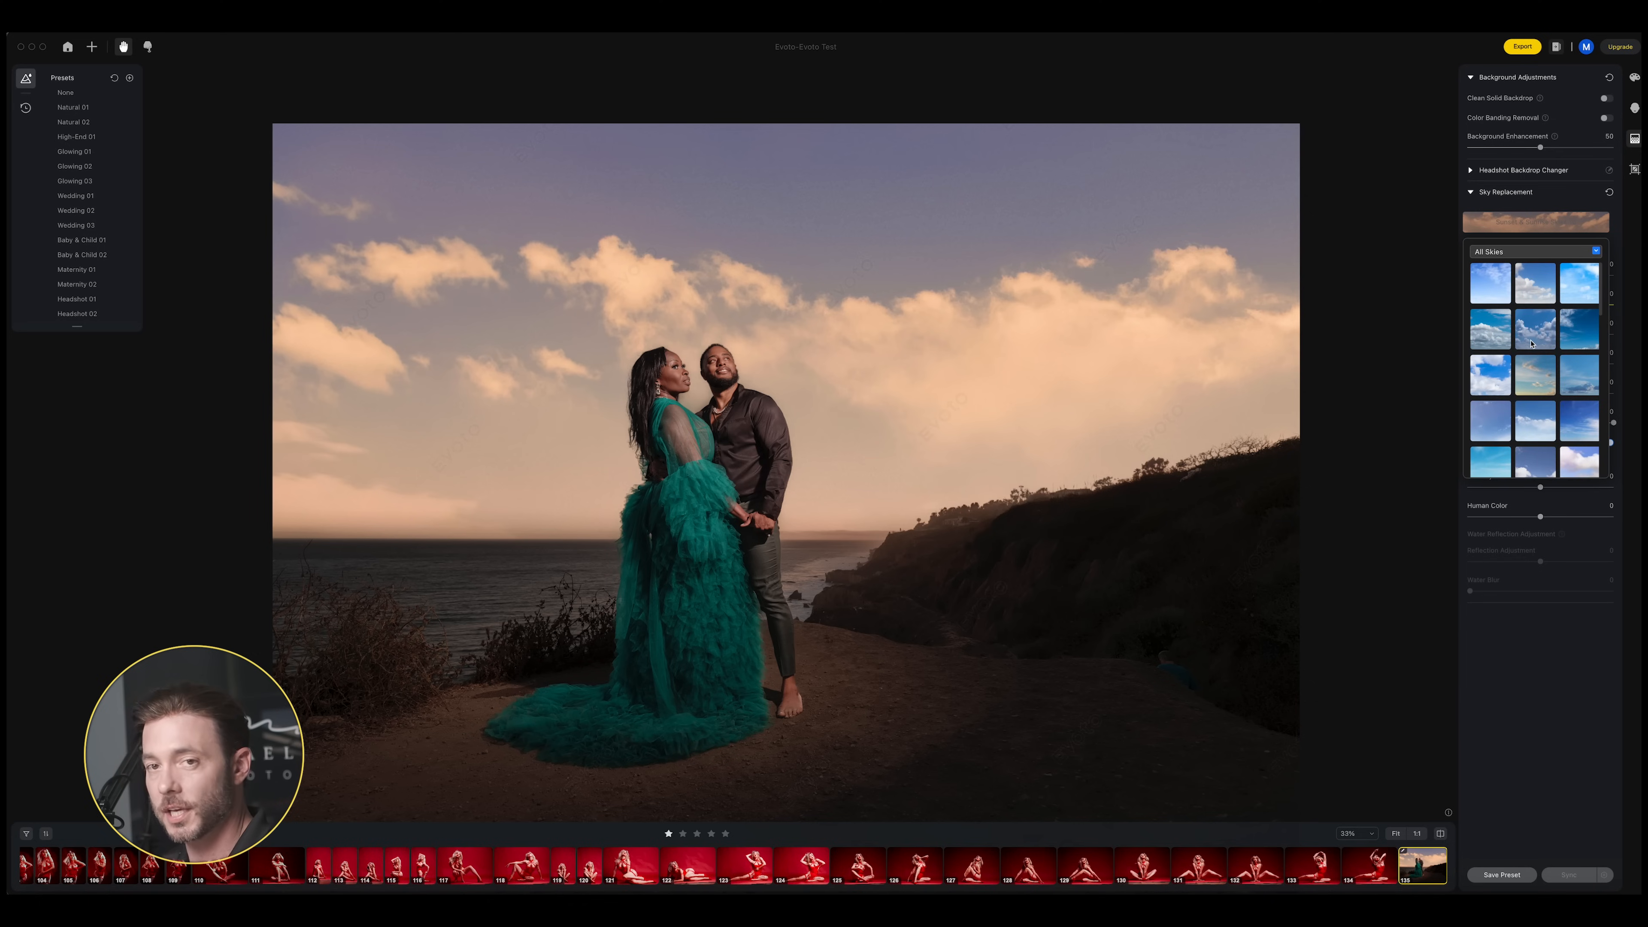
scroll(1531, 342, "down", 3)
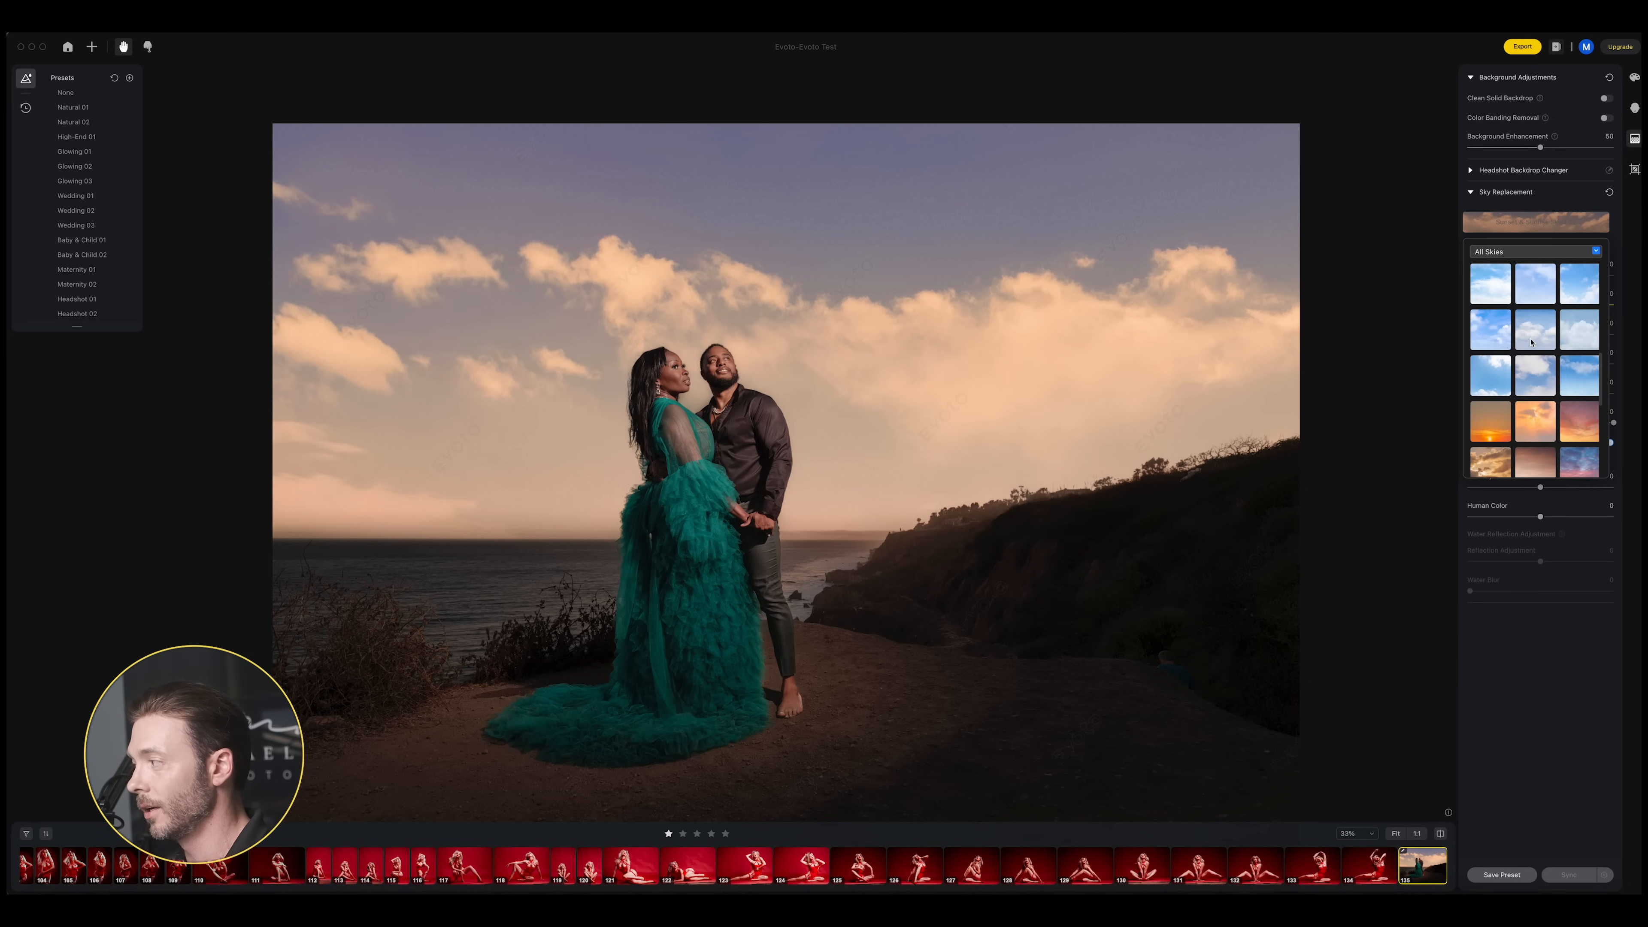
scroll(1550, 370, "down", 1)
left_click(1571, 401)
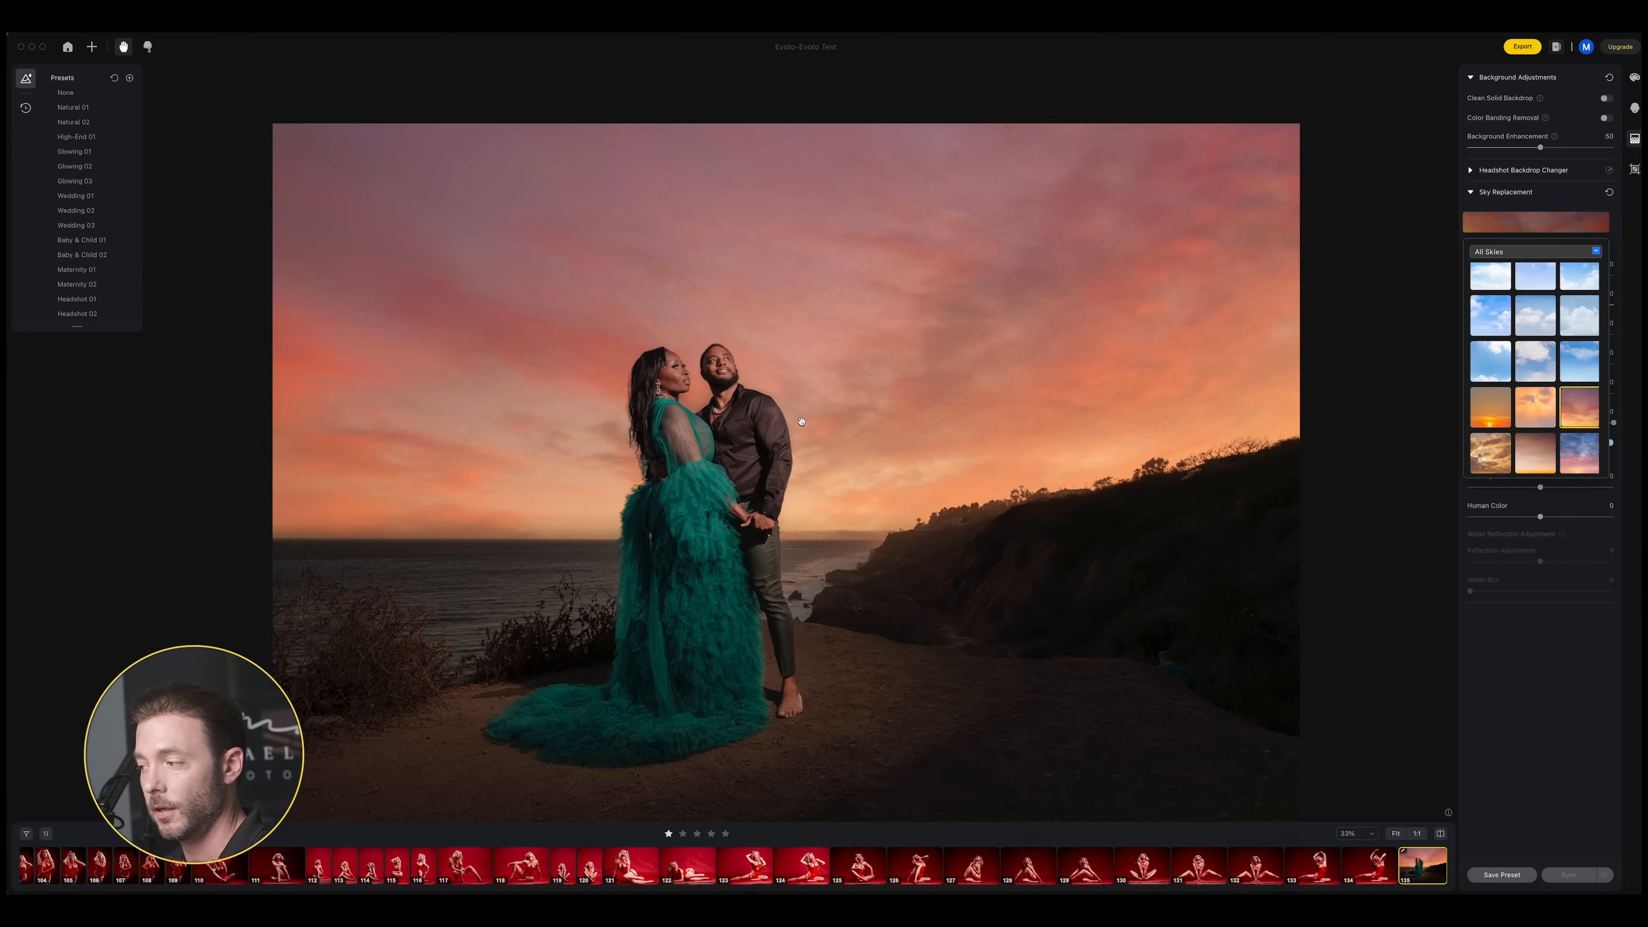
left_click(1566, 661)
Set Scenery Color to 100, Human Color to 17, and the sky's Brightness to -25, Saturation to -2 and Temp to -8.
mouse_move(1540, 488)
left_mouse_down()
mouse_move(1606, 487)
mouse_move(1518, 485)
mouse_move(1612, 486)
mouse_move(1553, 517)
left_mouse_up()
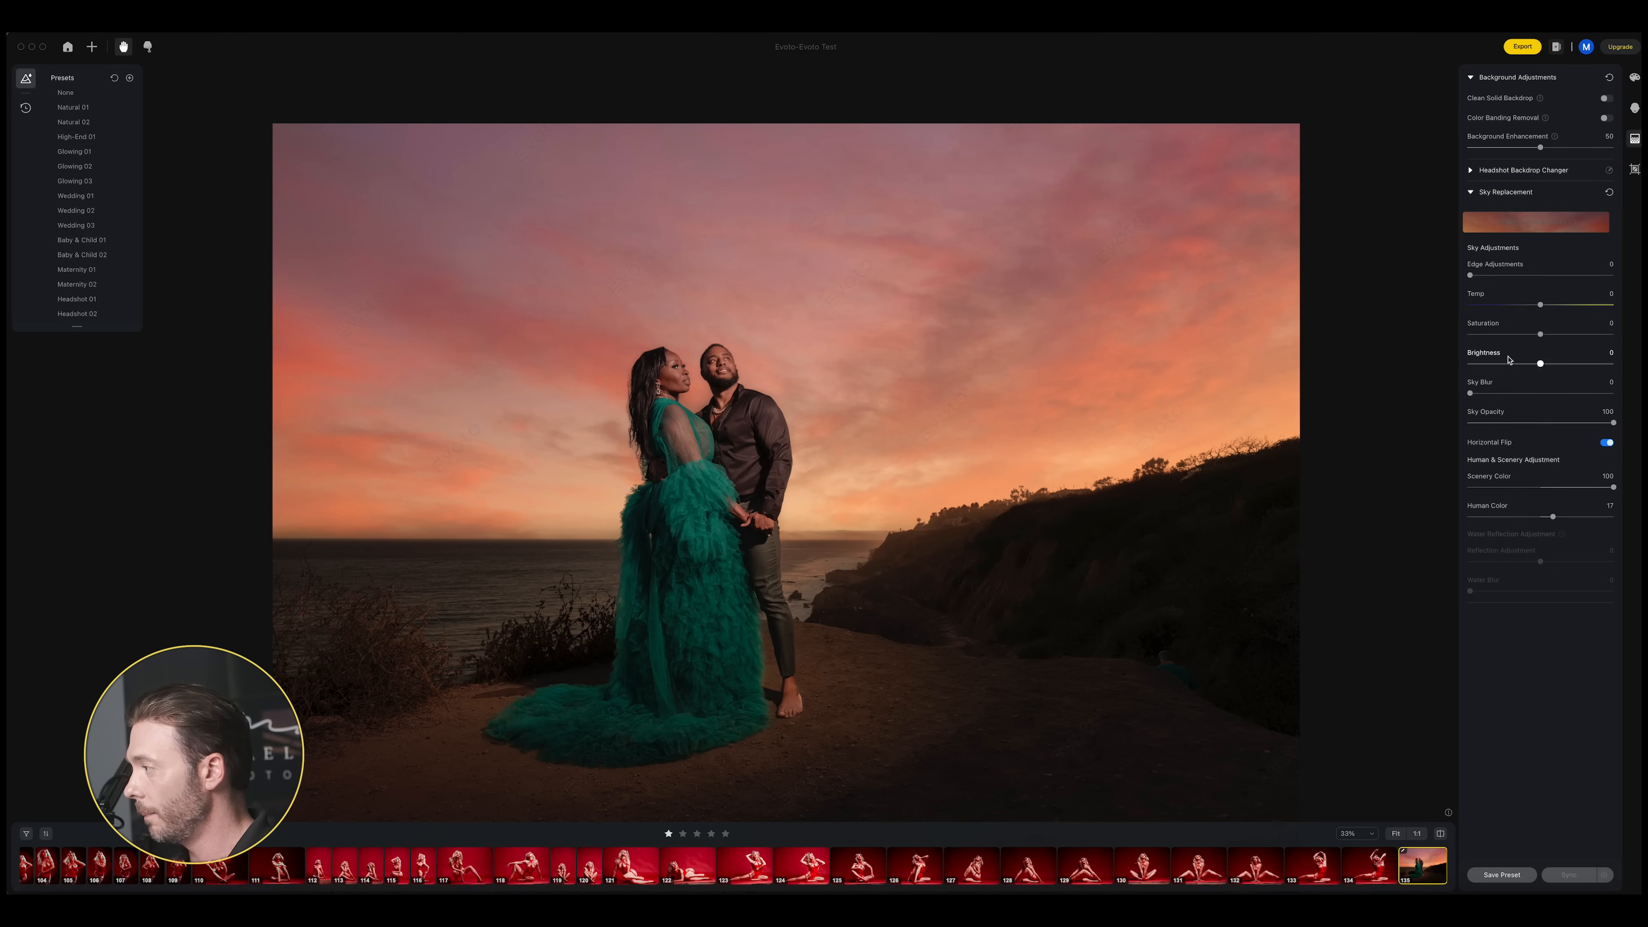
left_click_drag(1541, 366, 1525, 367)
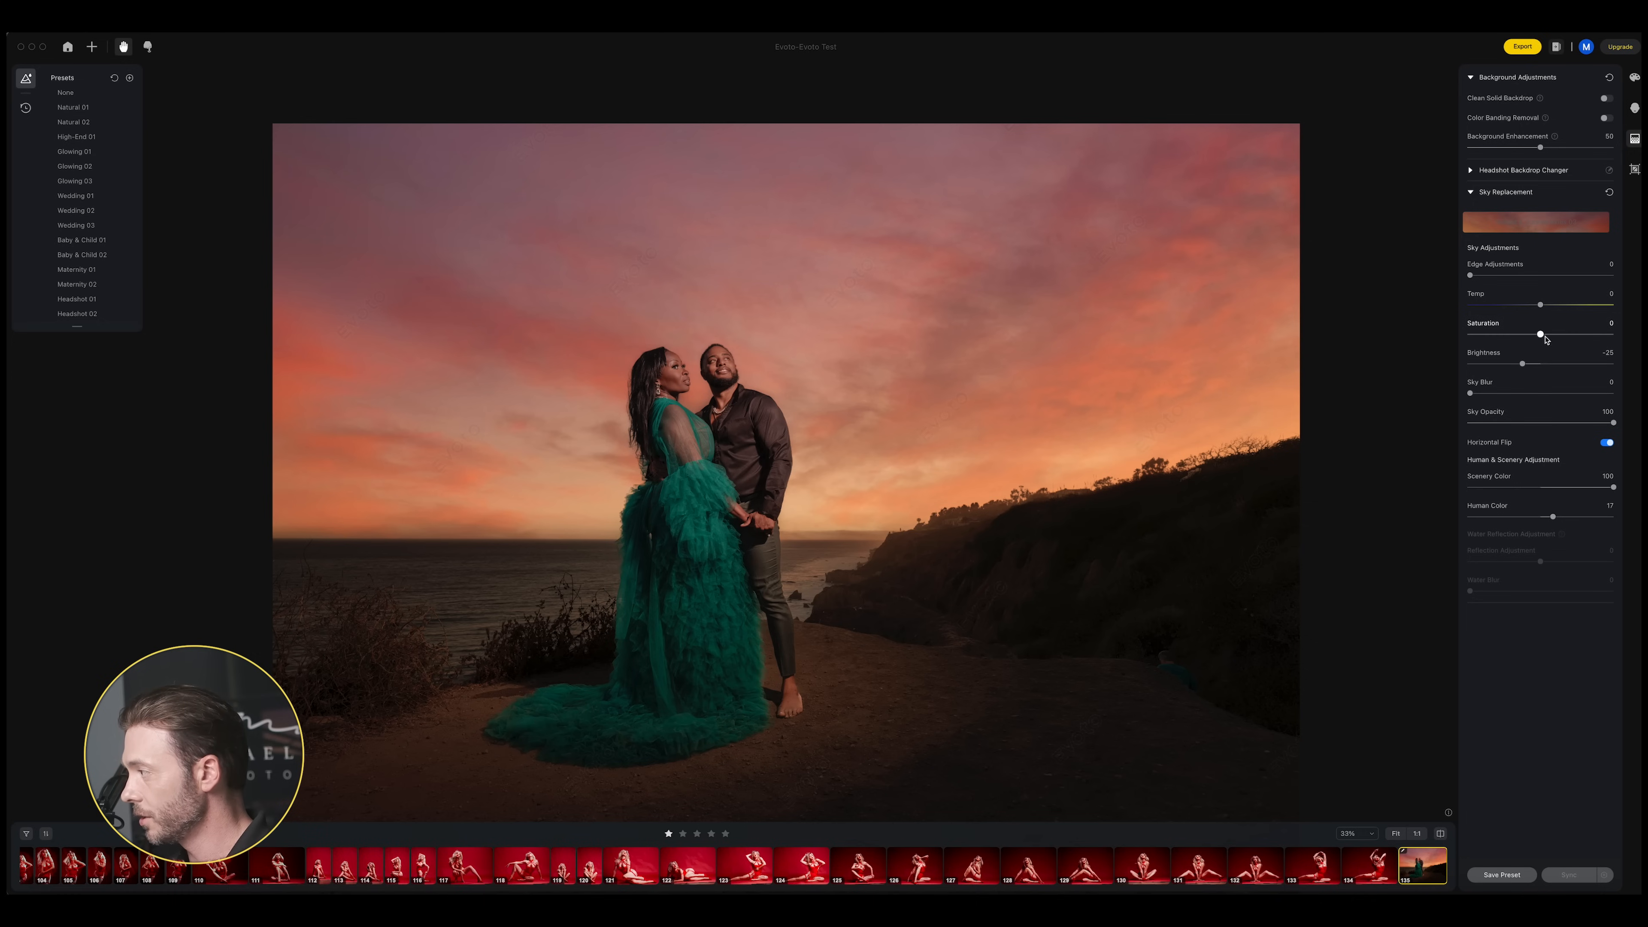
mouse_move(1542, 336)
left_mouse_down()
mouse_move(1562, 335)
mouse_move(1538, 336)
mouse_move(1534, 308)
left_mouse_up()
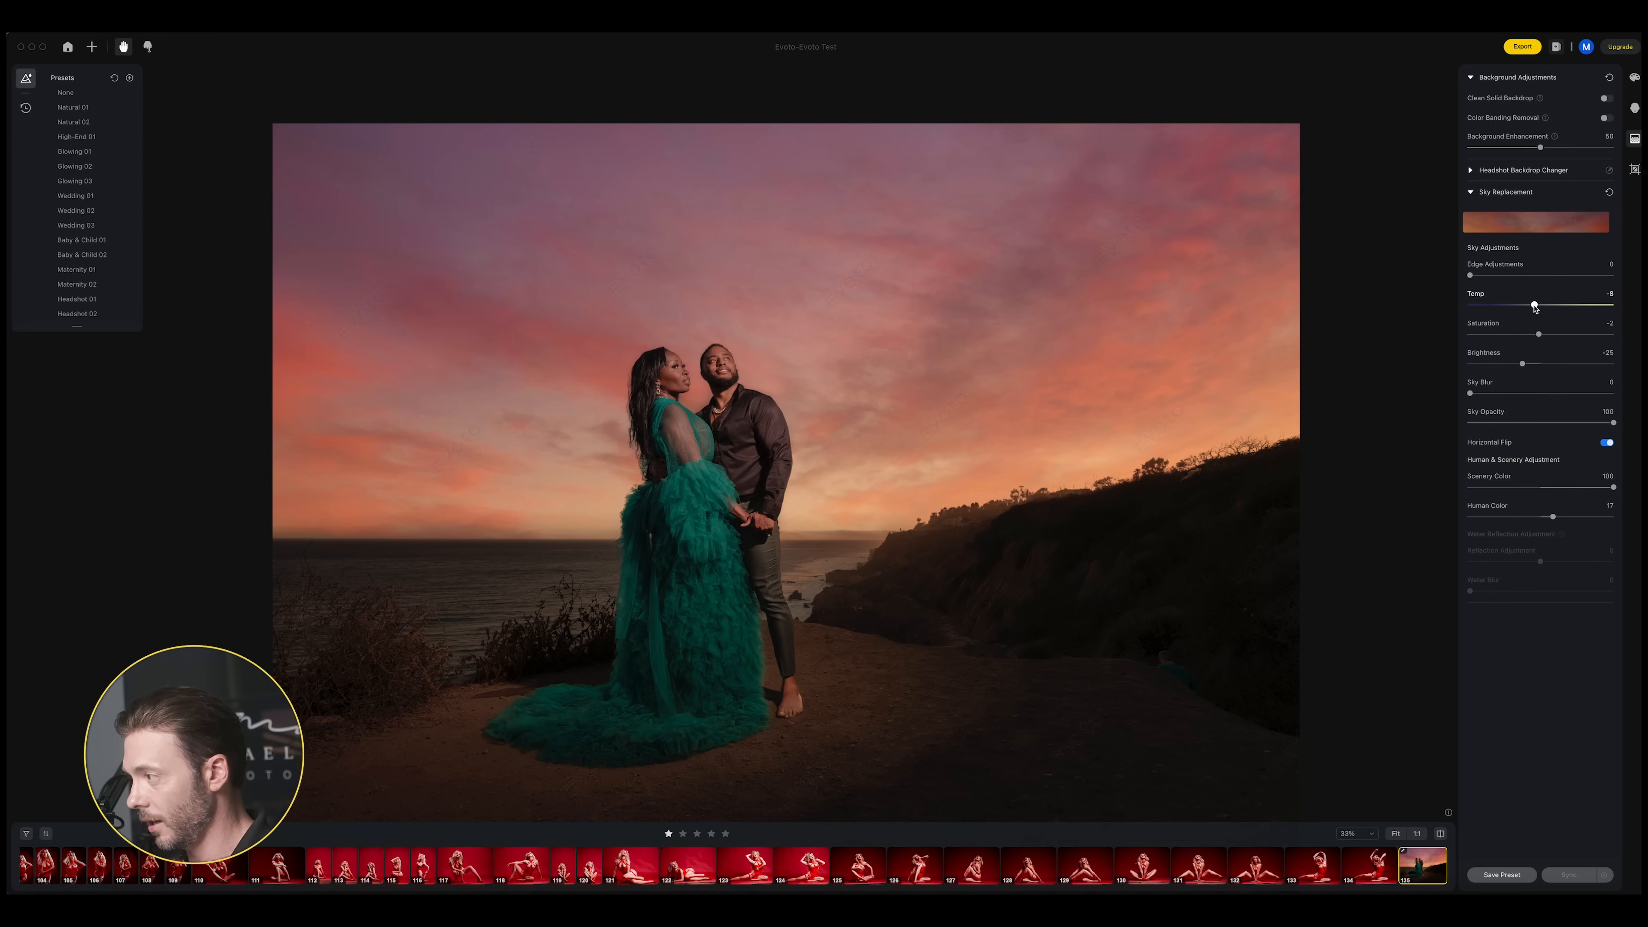
Set the sky's Edge Adjustments to 6 and compare the edited photo with the original.
left_click(1549, 275)
left_click_drag(1549, 275, 1477, 275)
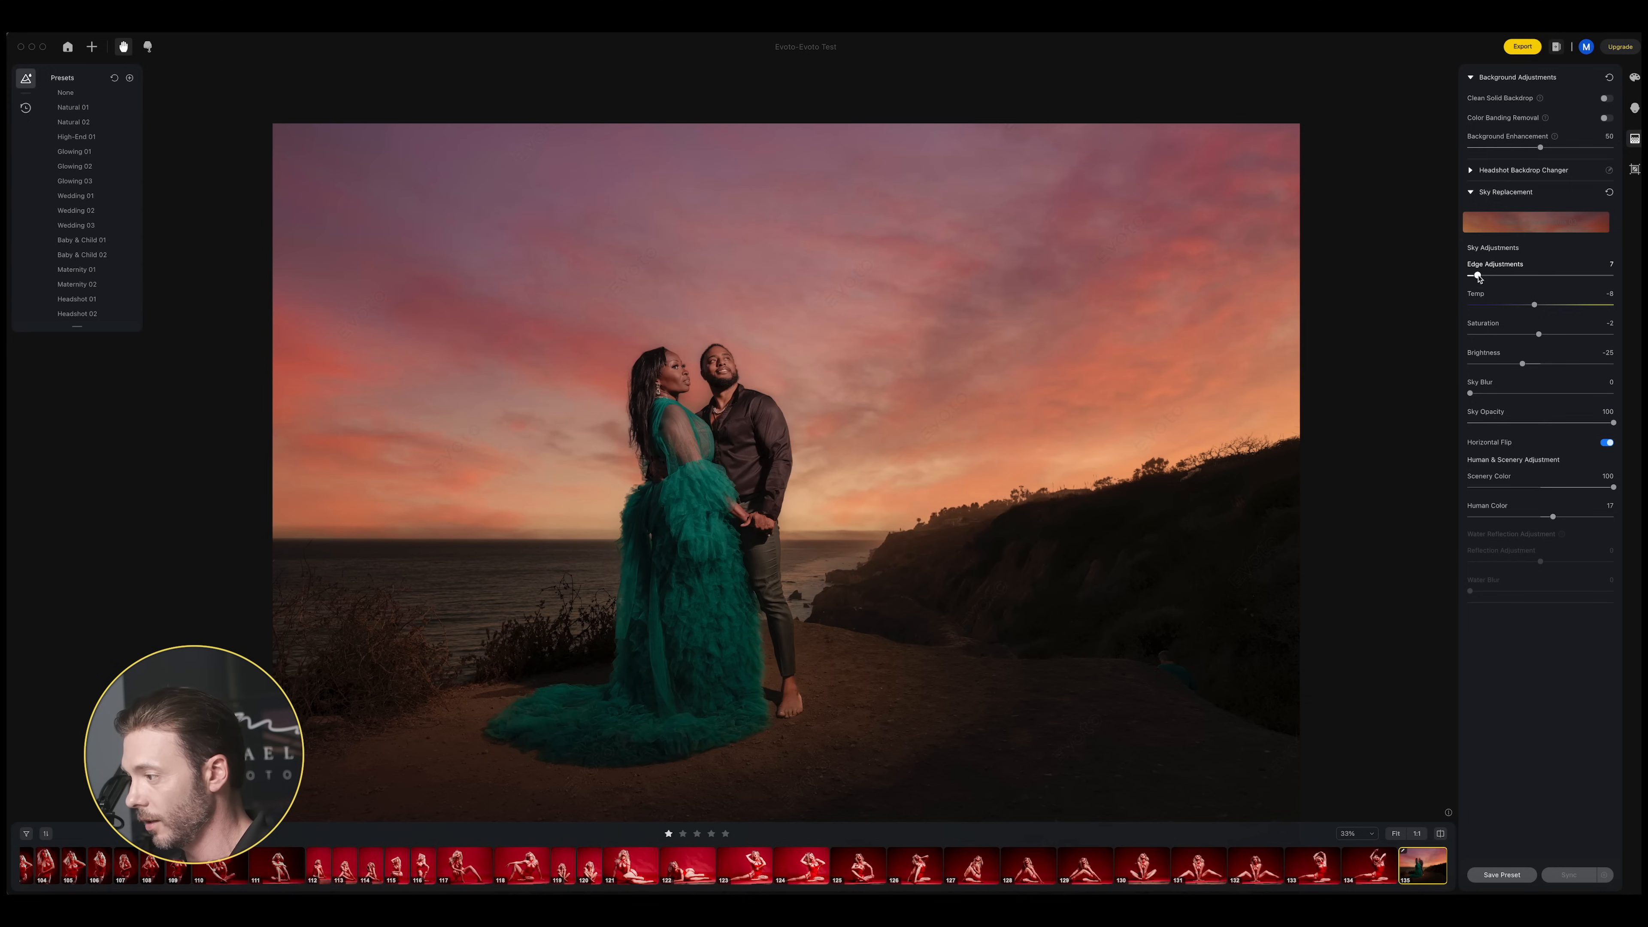
left_click_drag(1479, 275, 1475, 274)
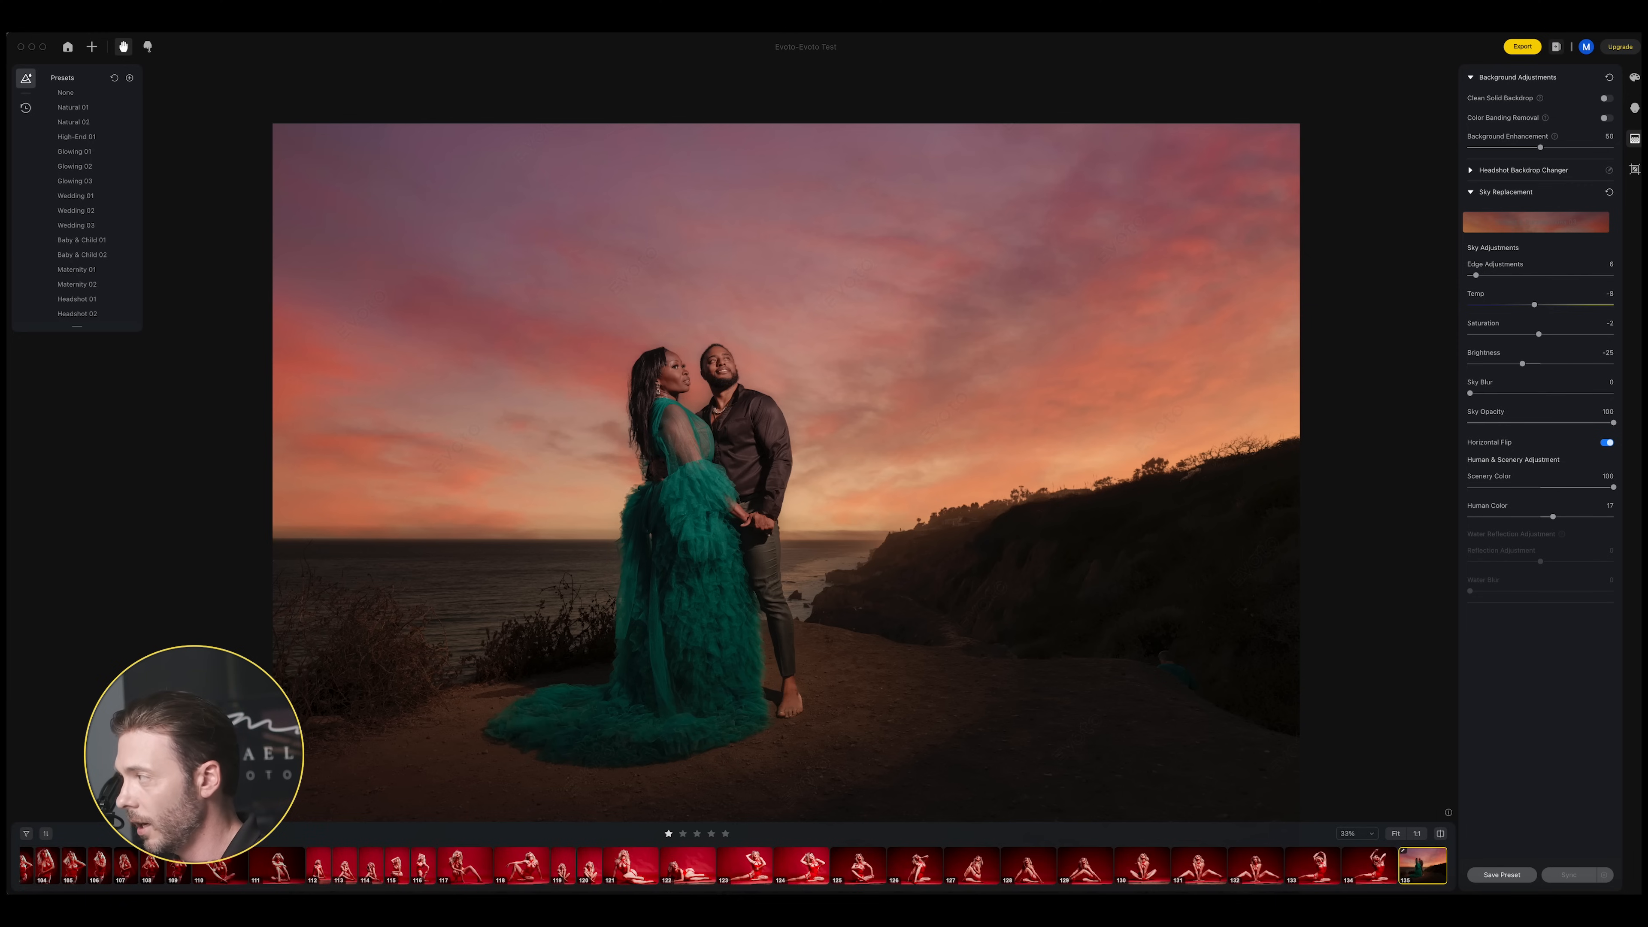
key("backslash")
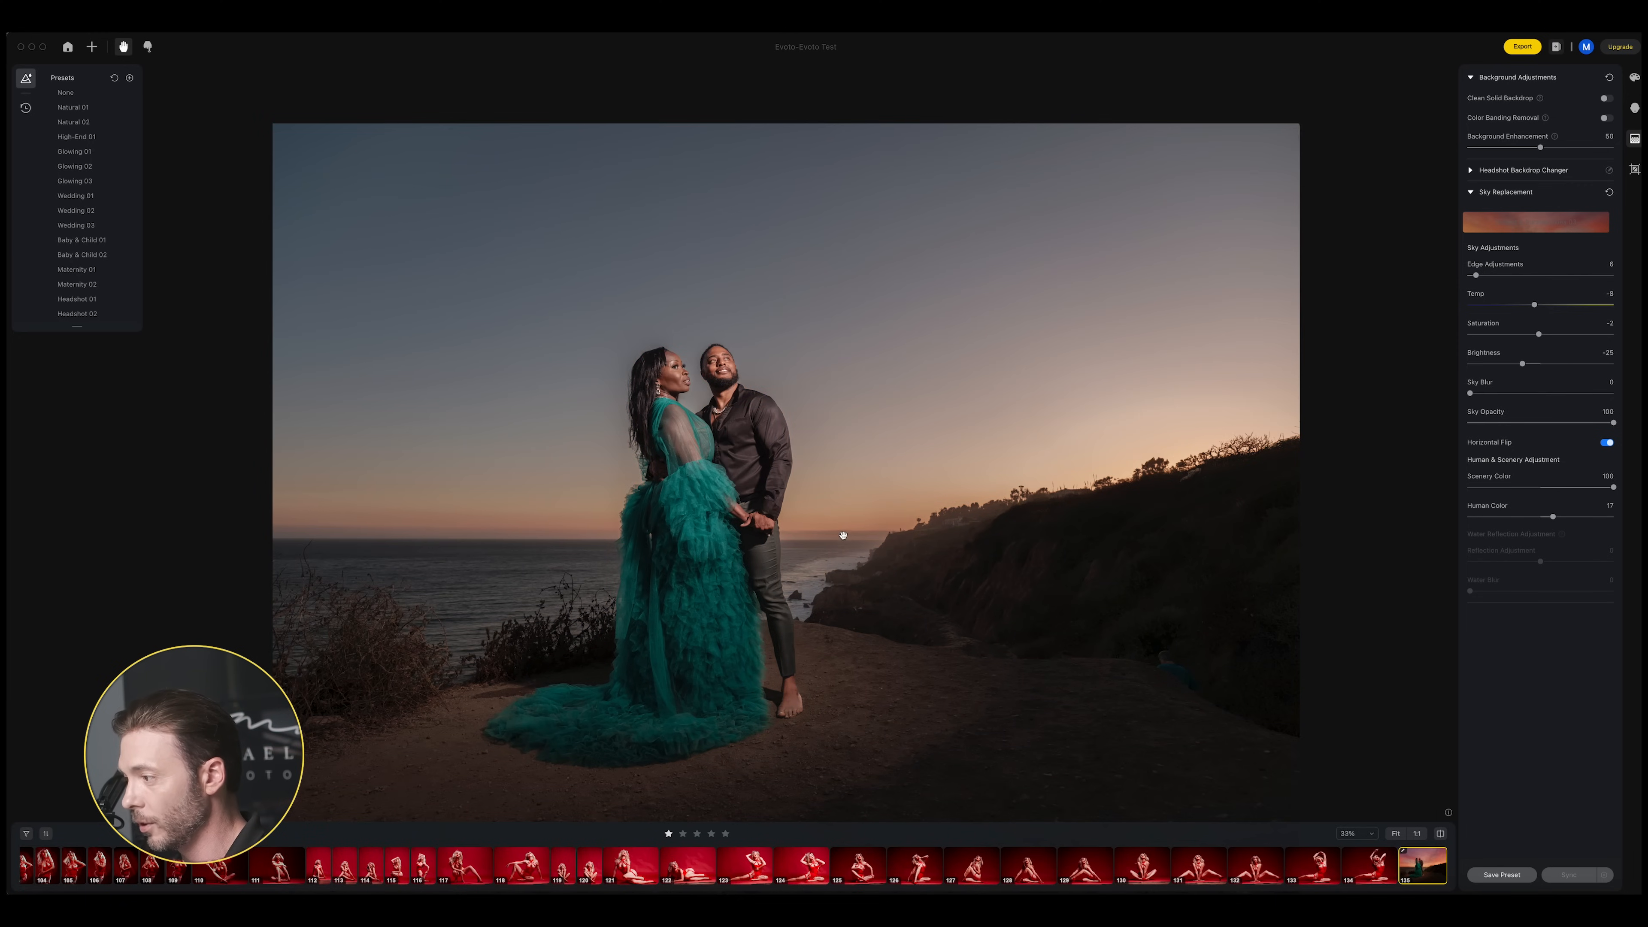
key("backslash")
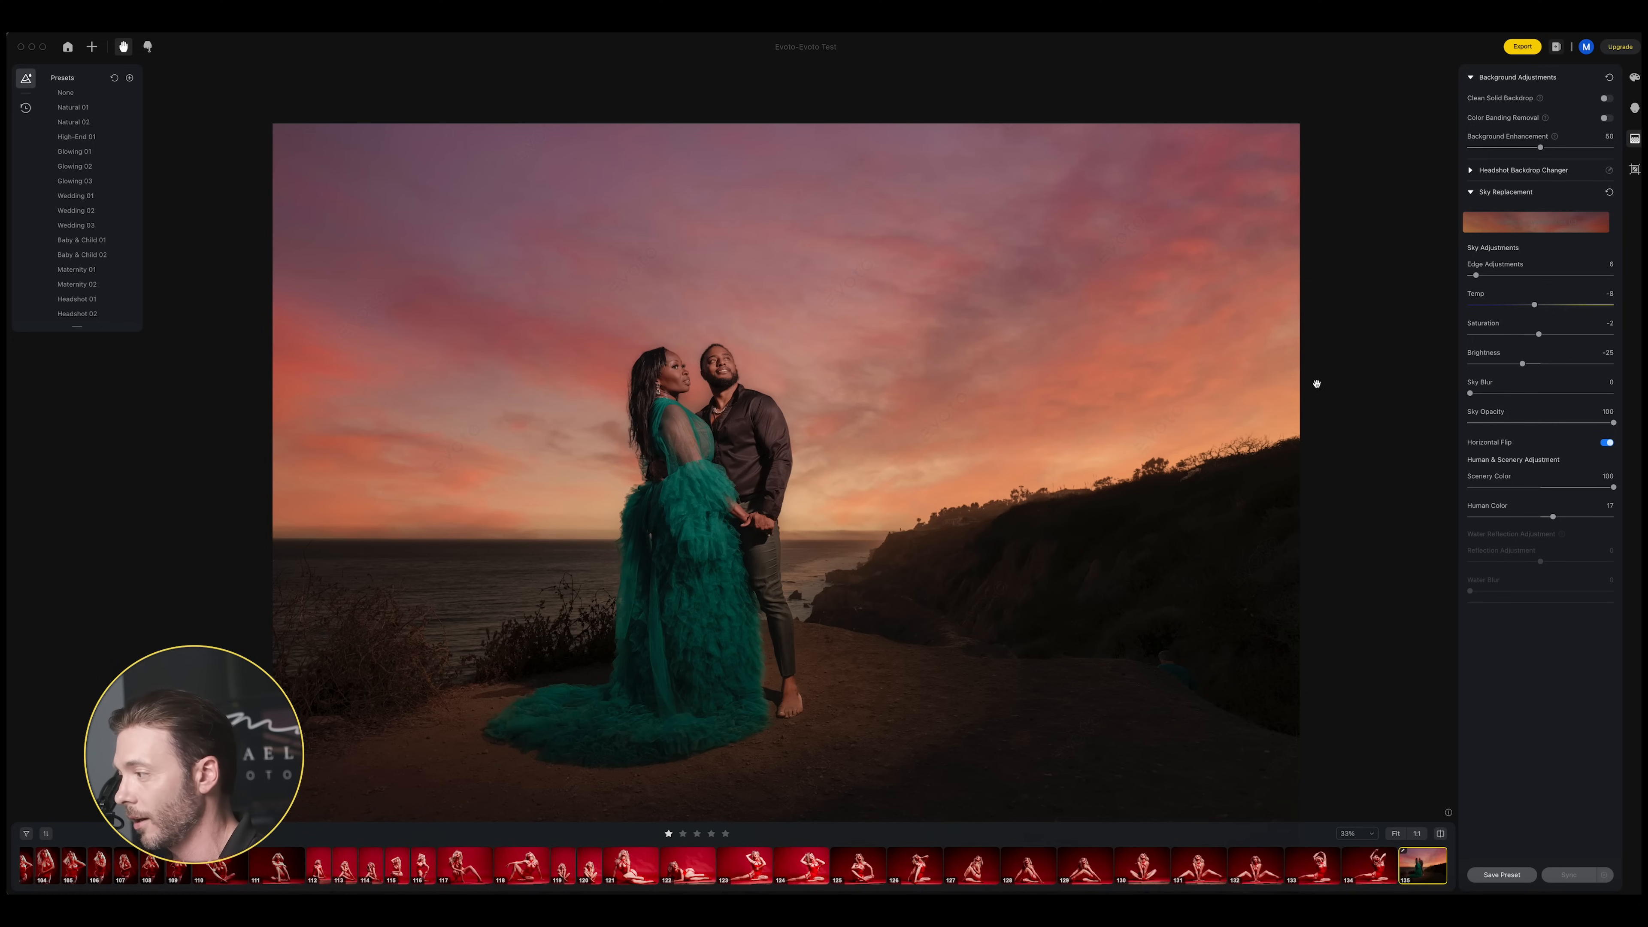
Import photo number 65, the portrait-format shot of the same couple with birds in the sky, from 02_EDITED JPEGS.
left_click(92, 46)
scroll(875, 460, "down", 1)
scroll(875, 460, "down", 12)
scroll(869, 448, "up", 2)
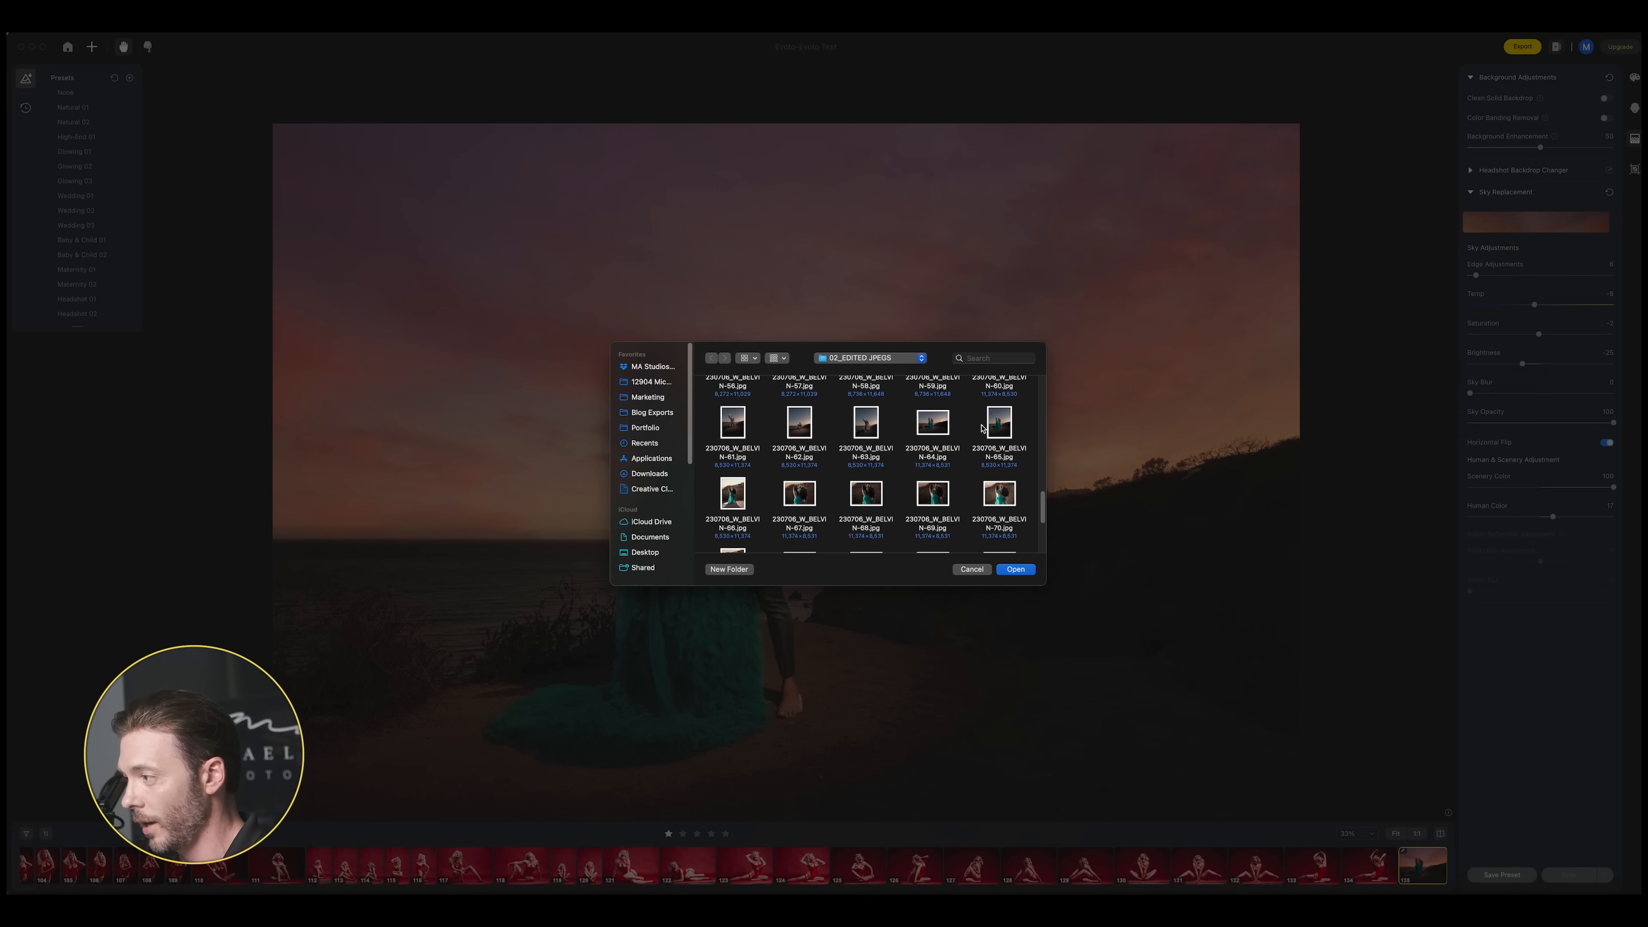
left_click(997, 423)
double_click(998, 423)
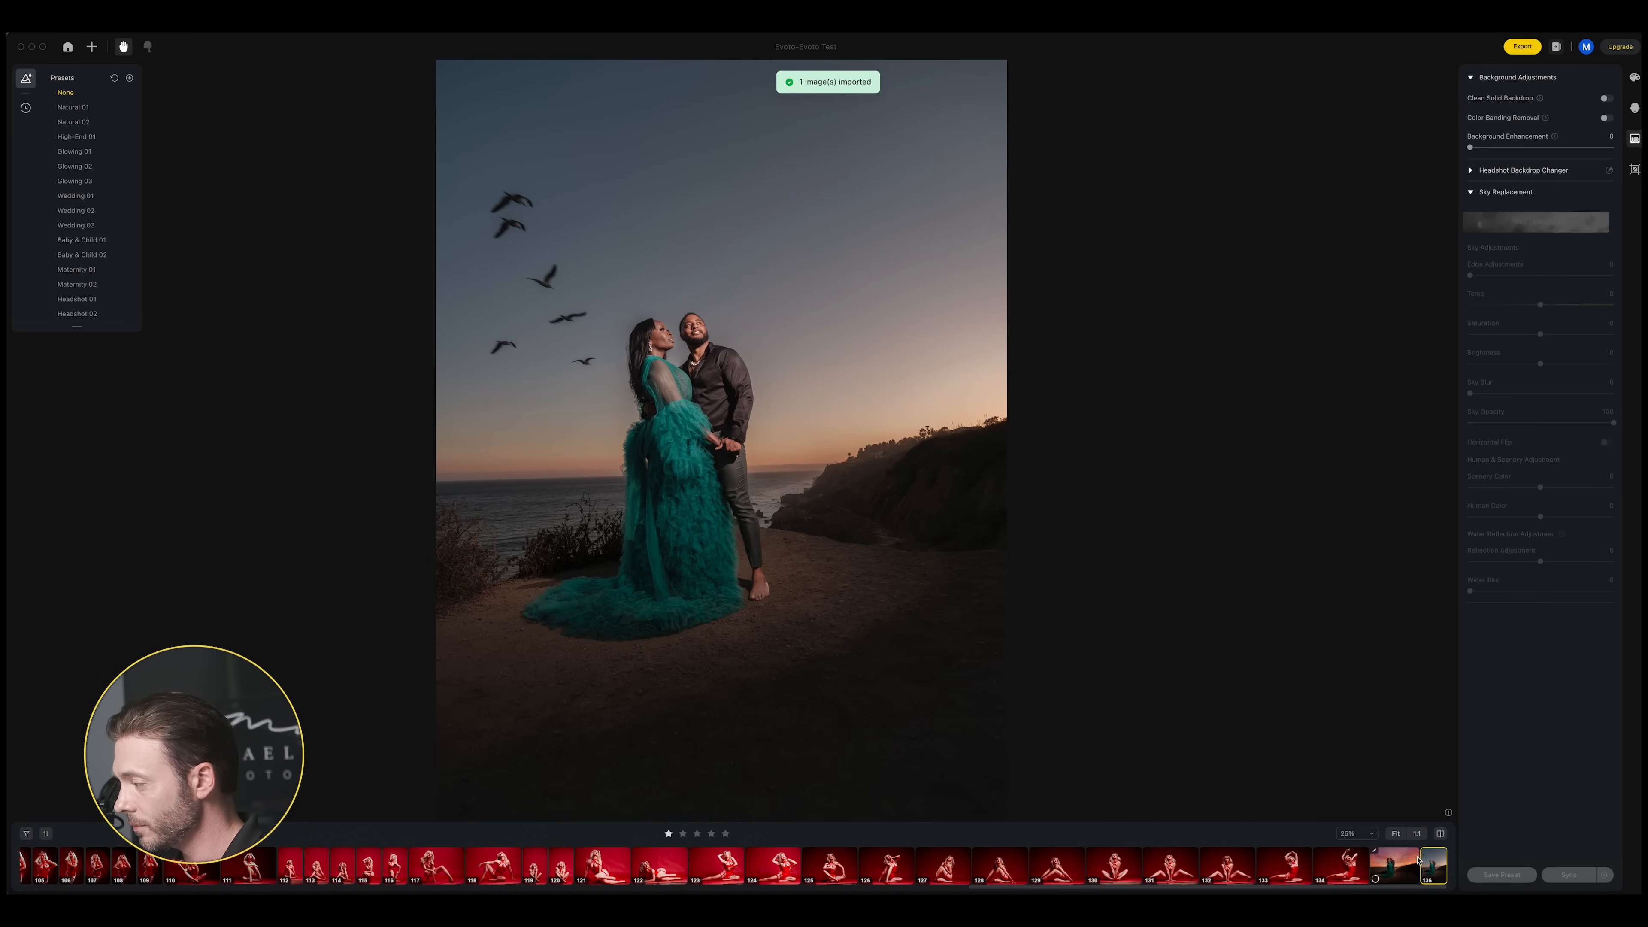
Sync the landscape couple photo's preset and sky edits to the portrait photo with birds and compare both photos.
left_click(1408, 863)
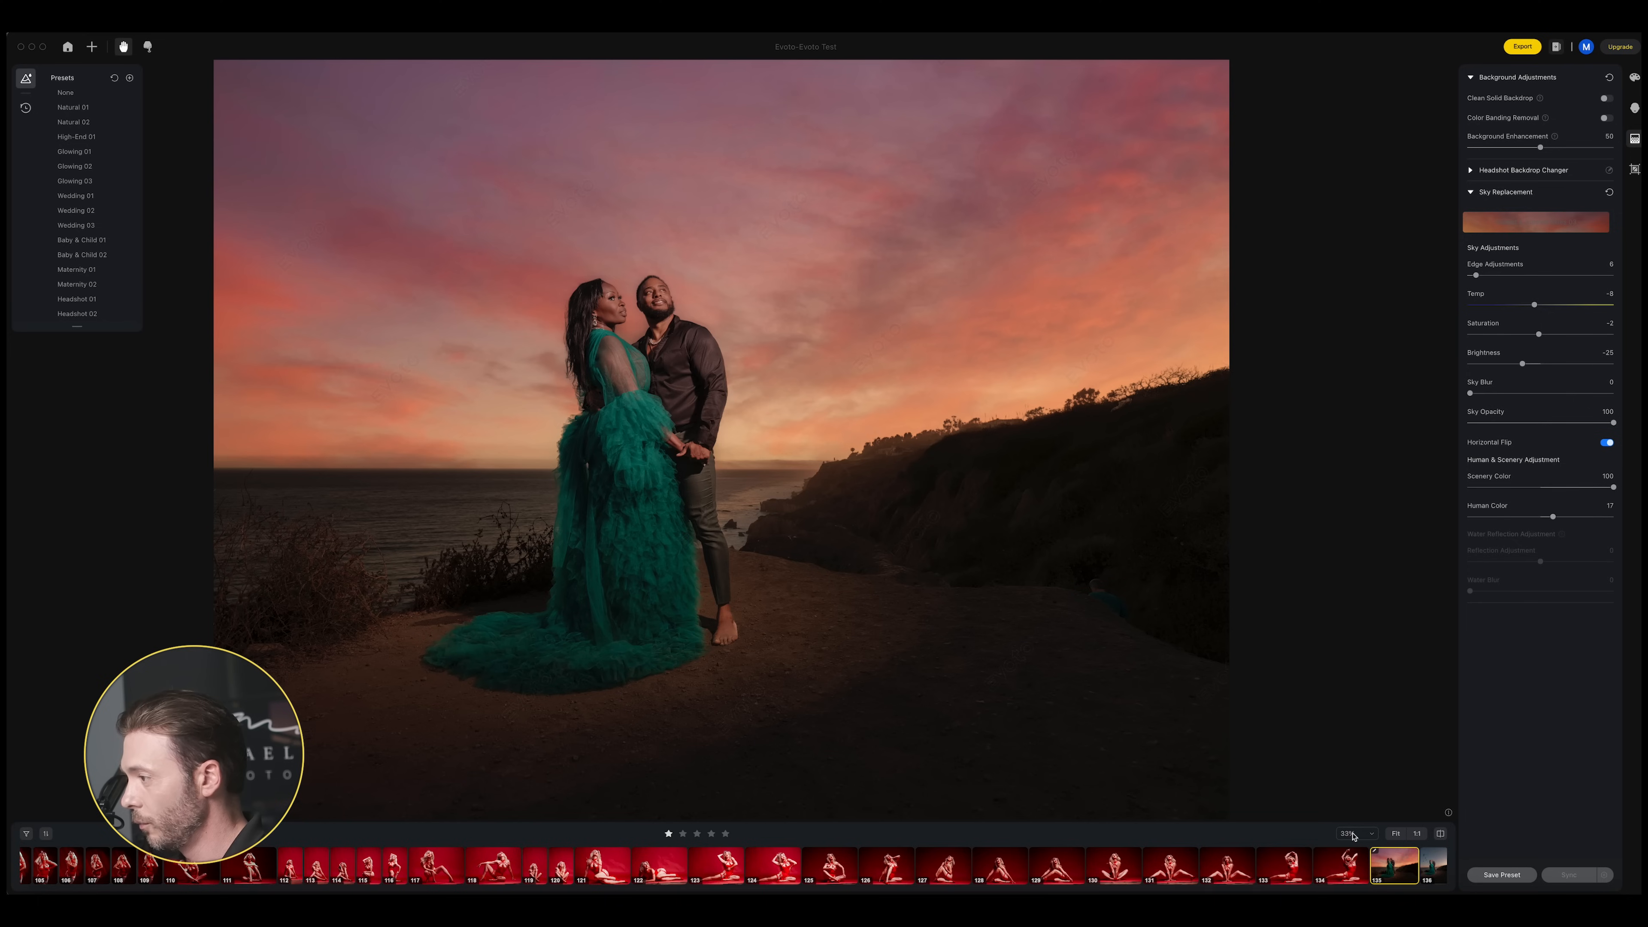
left_click(1440, 869)
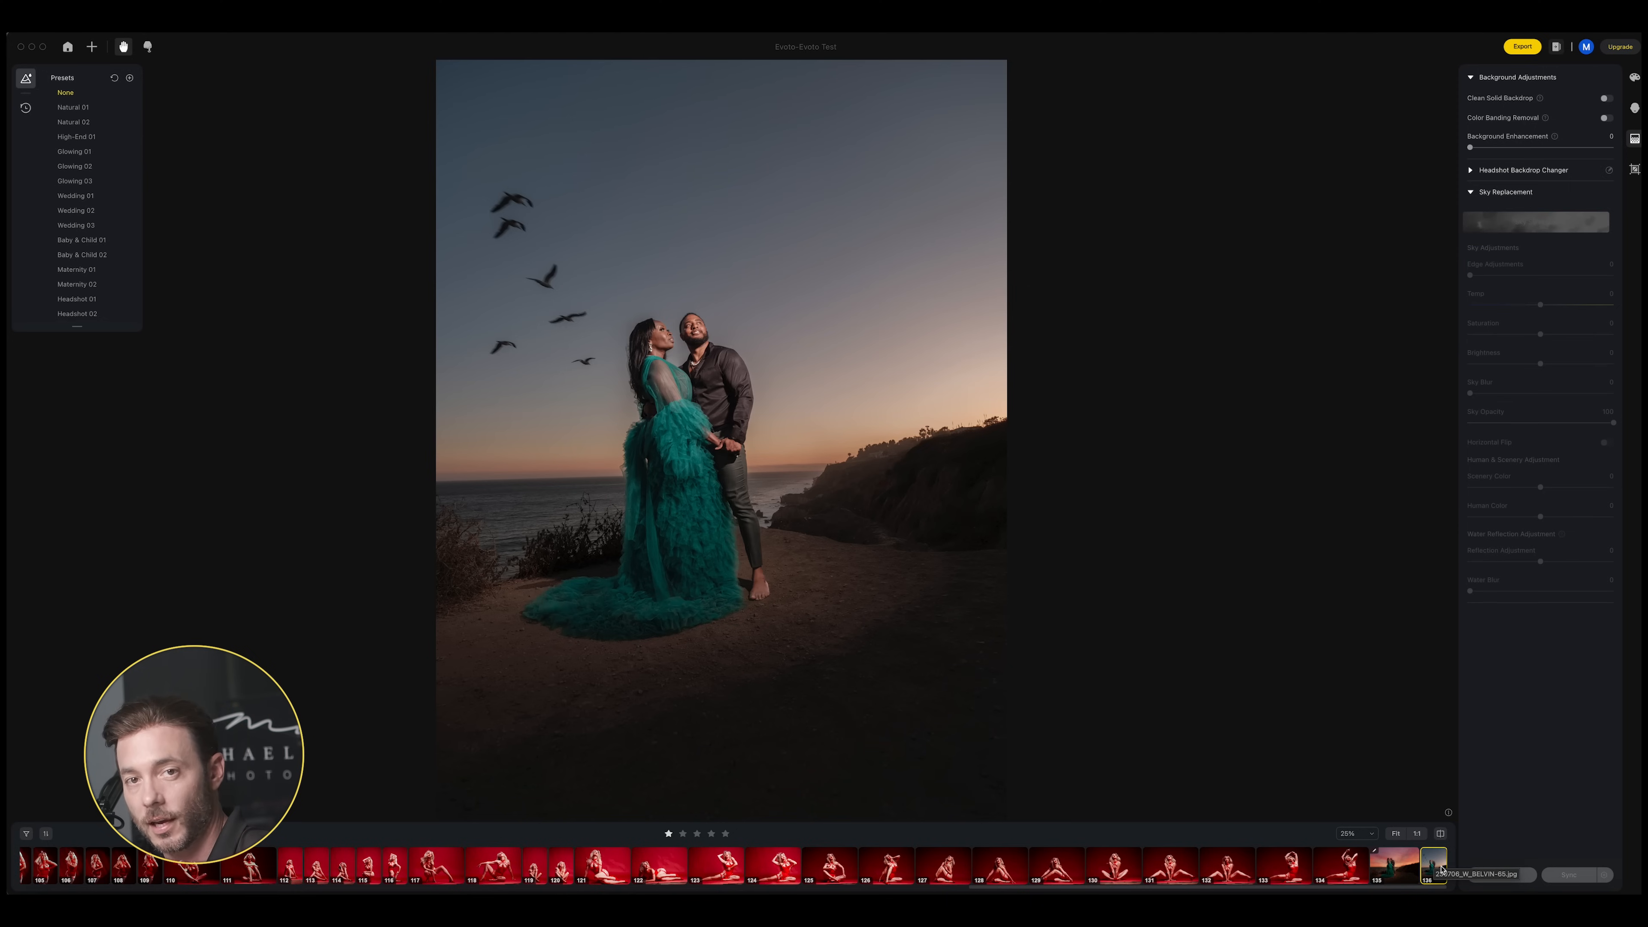
key("Left")
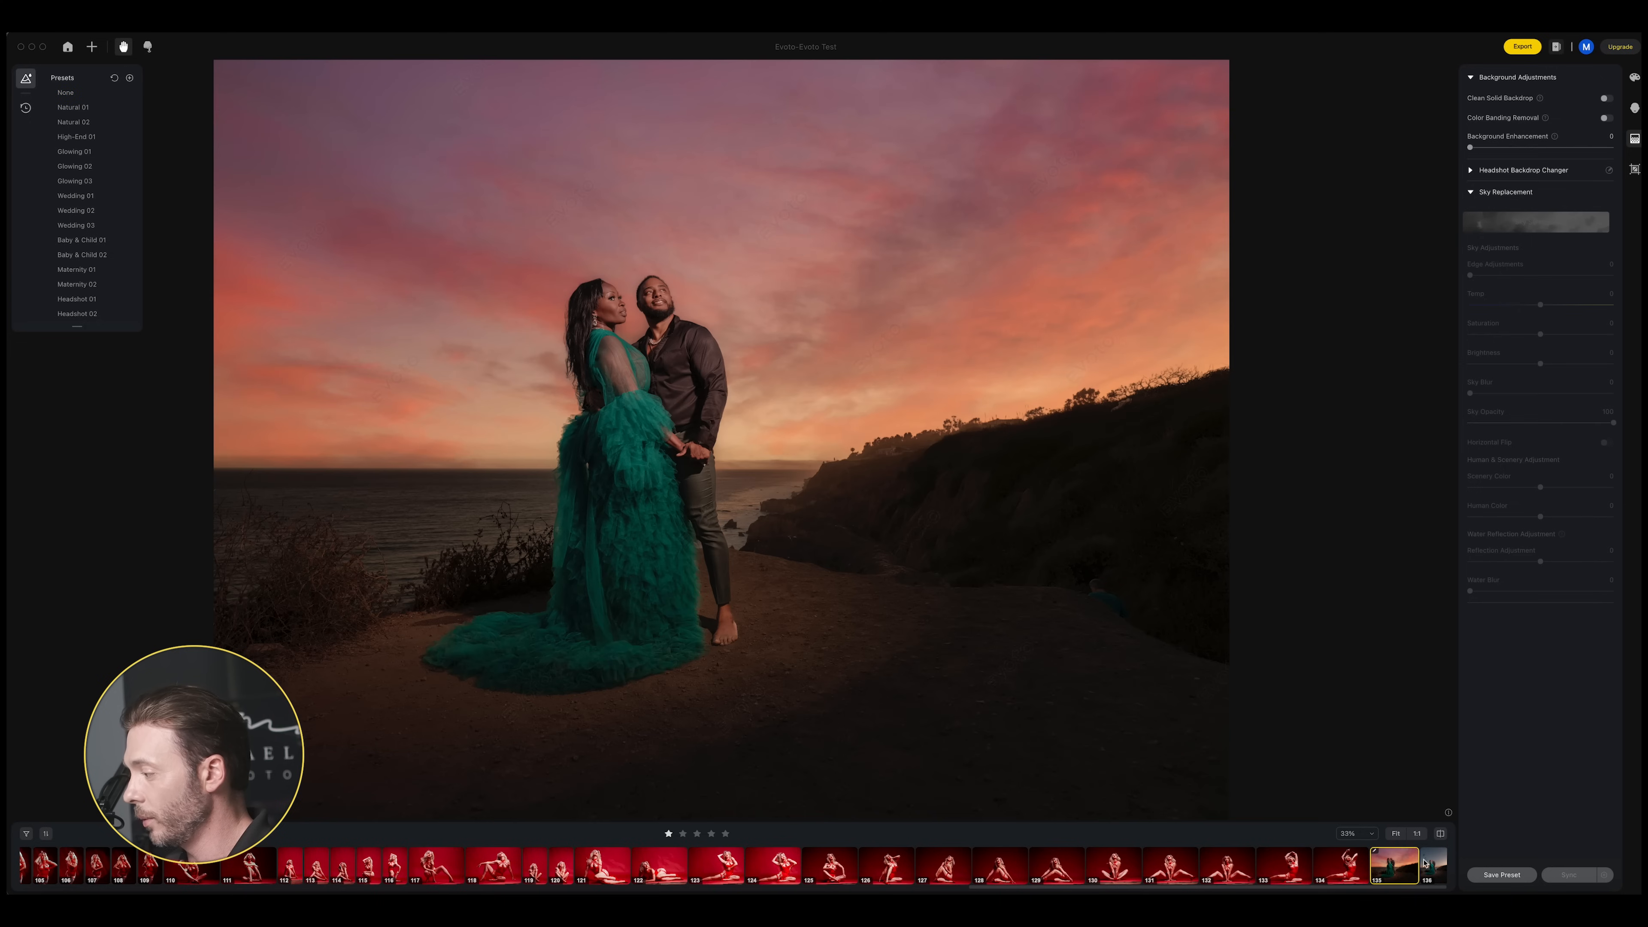
left_click(1568, 874)
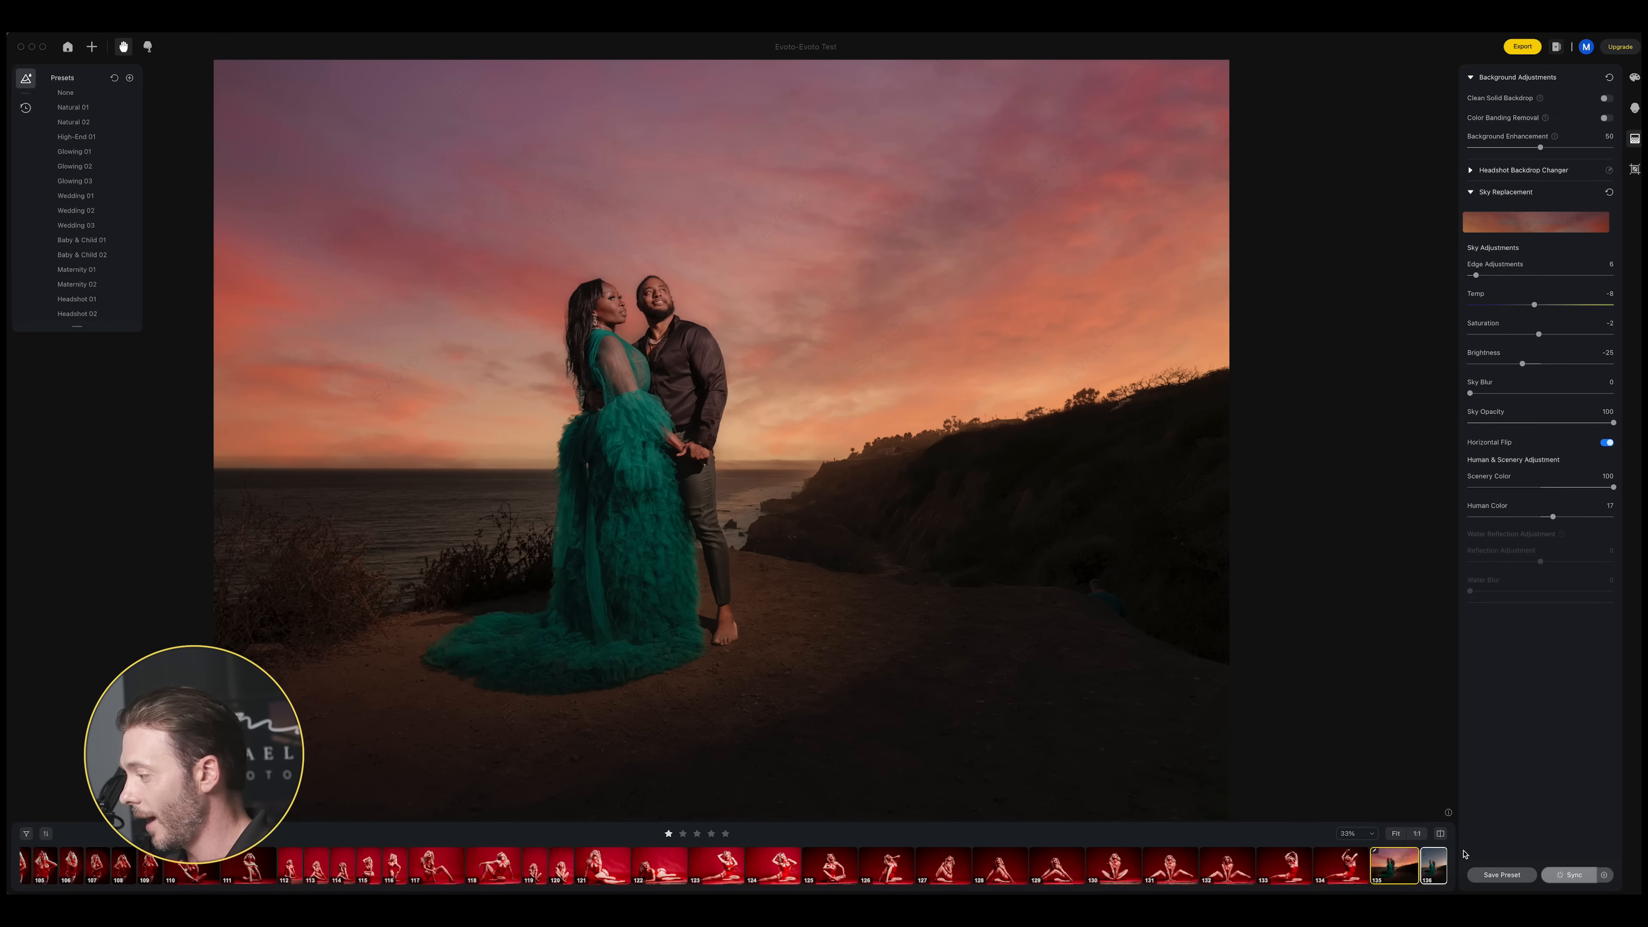
left_click(1432, 856)
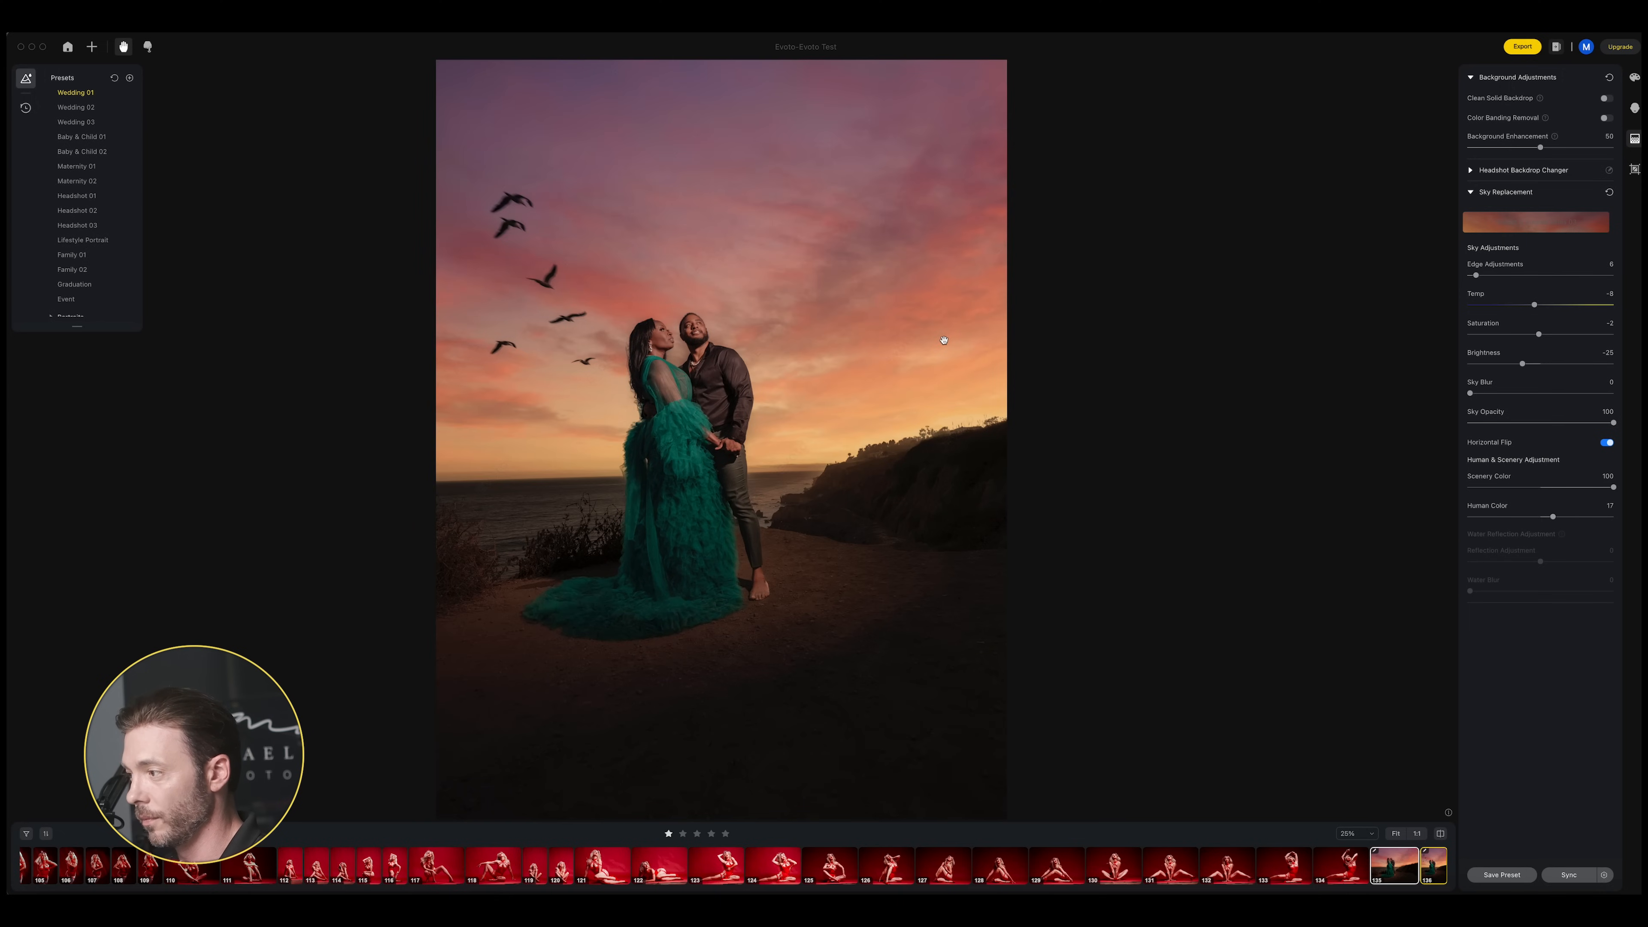
left_click(1399, 864)
left_click(1436, 865)
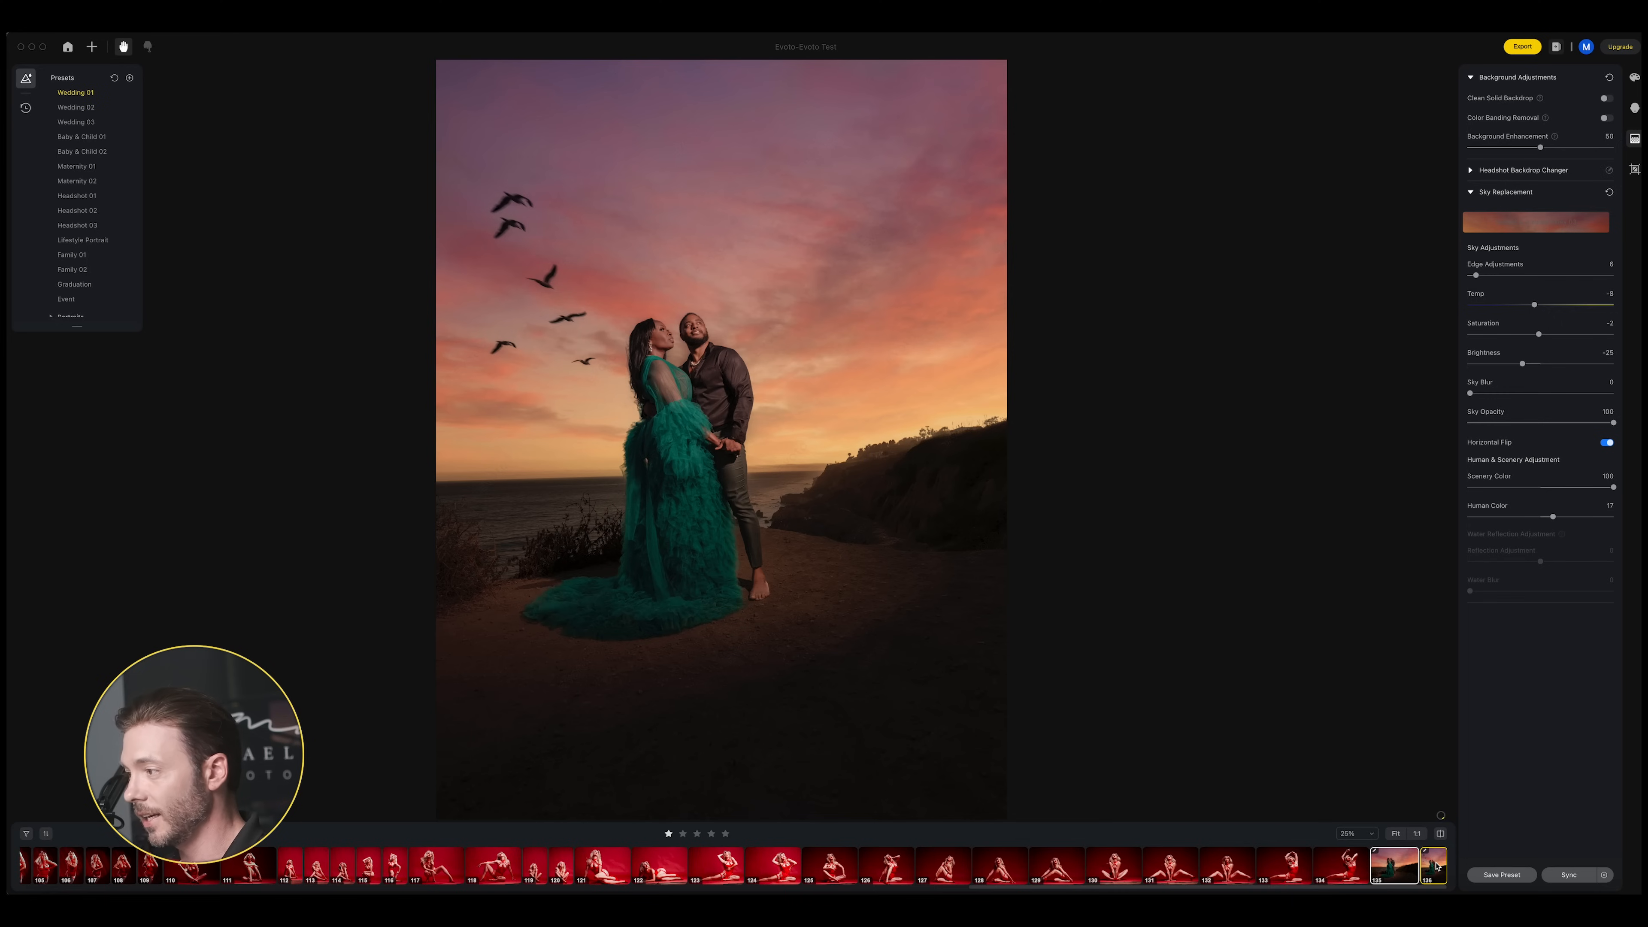